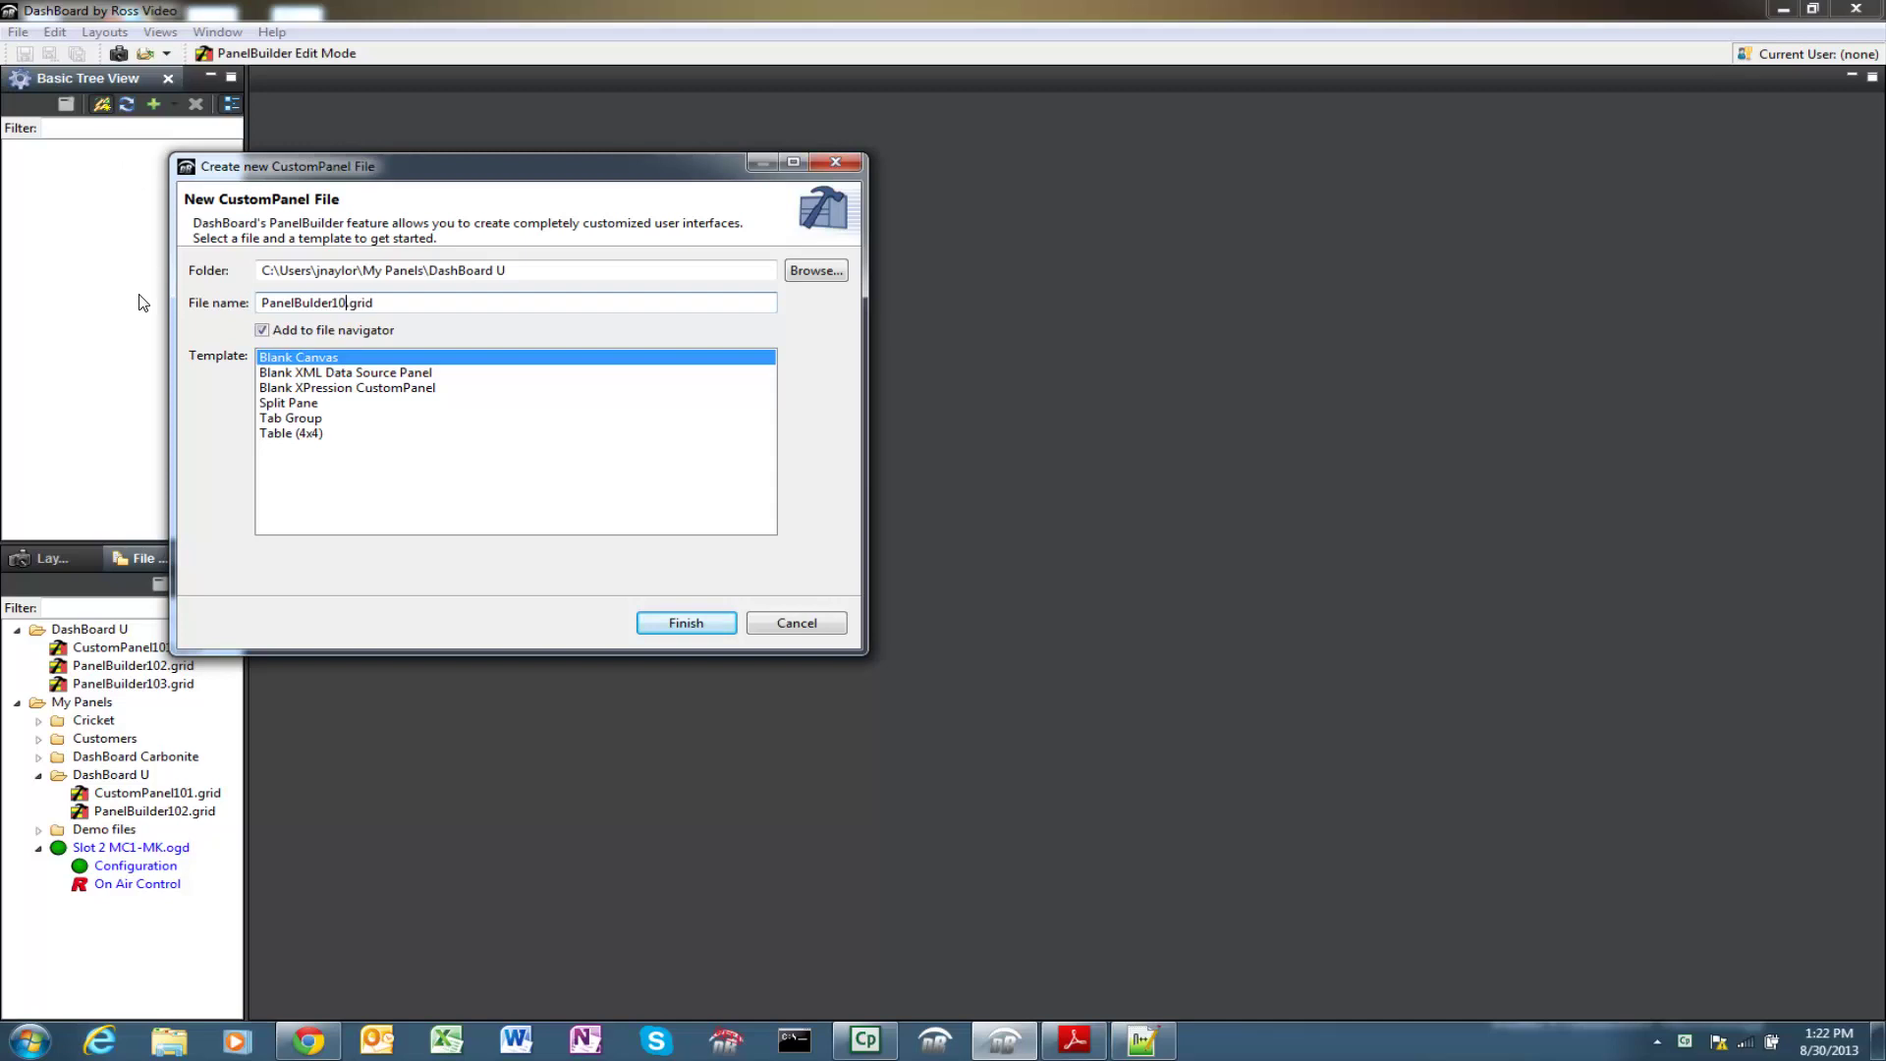
Create the blank-canvas panel file PanelBulder103.grid in the DashBoard U folder and turn on PanelBuilder edit mode.
click(665, 623)
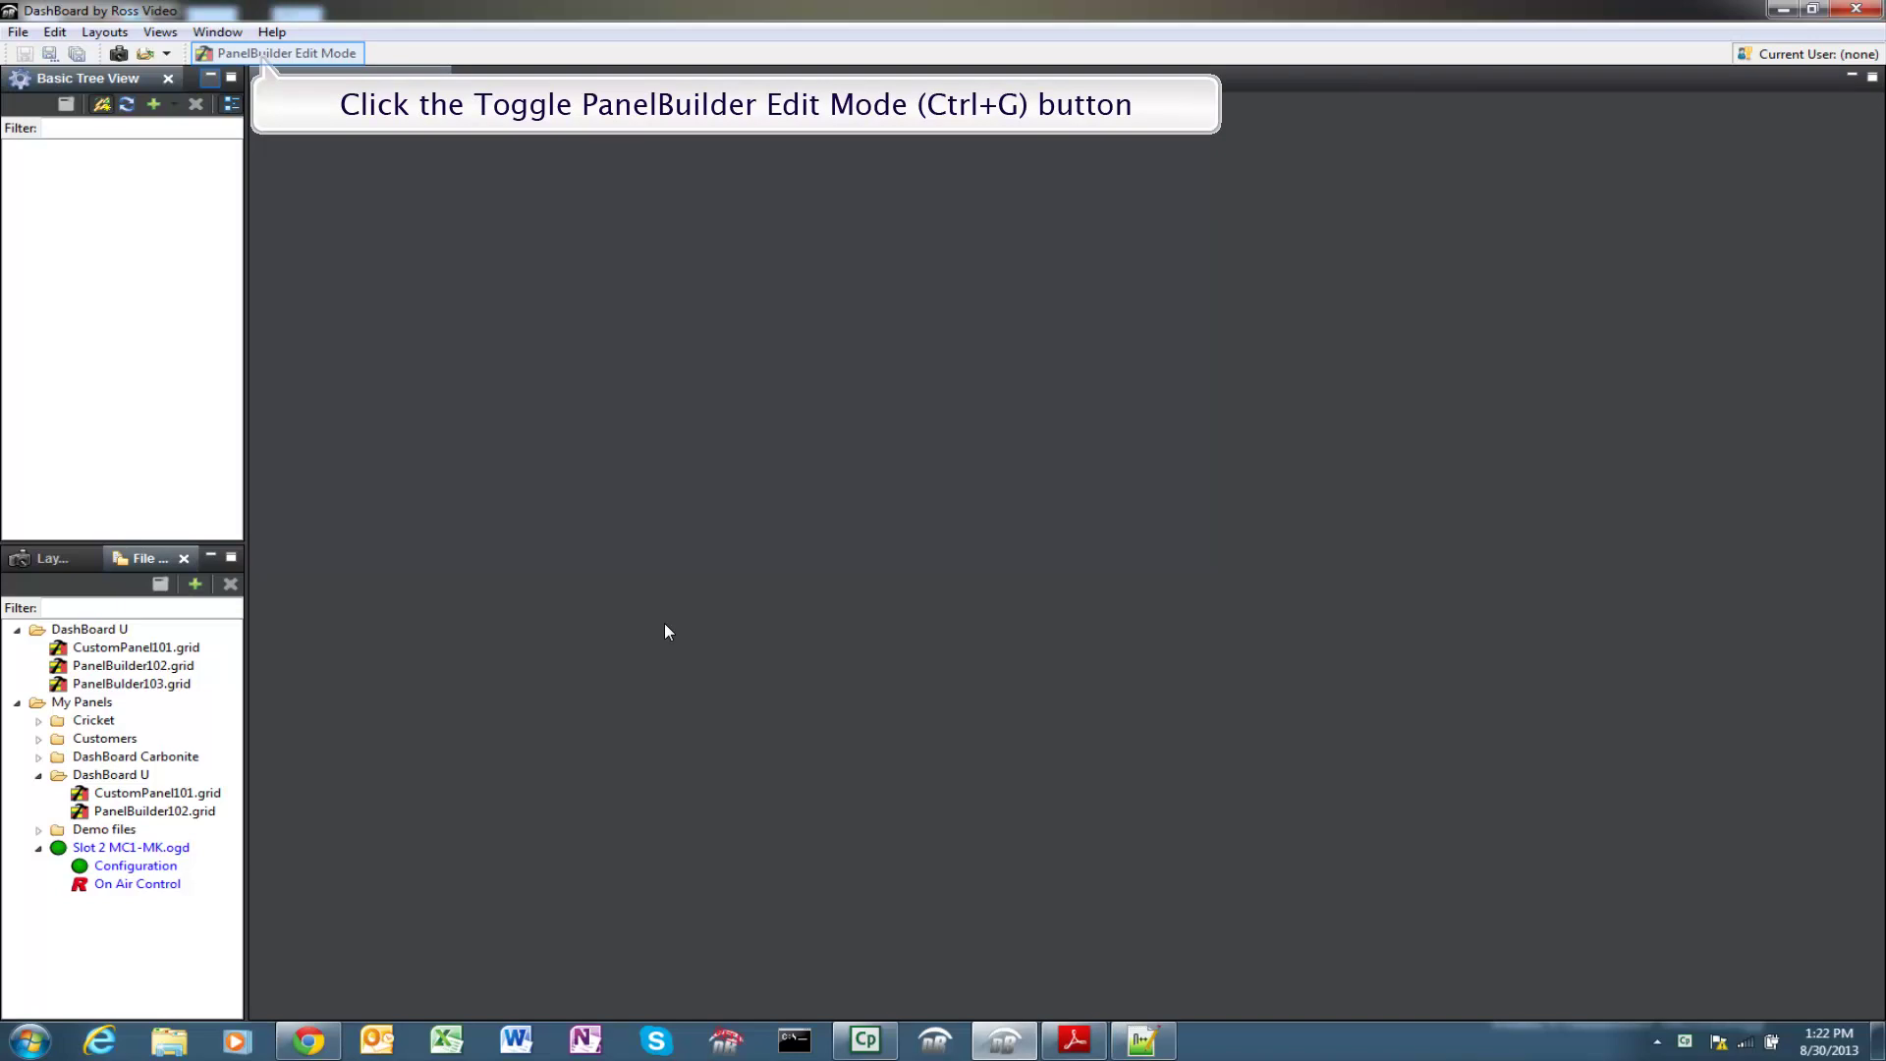
click(271, 53)
Set the main canvas background to Chrysanthemum.jpg from the Sample Pictures folder in the Pictures library and apply it.
double_click(963, 224)
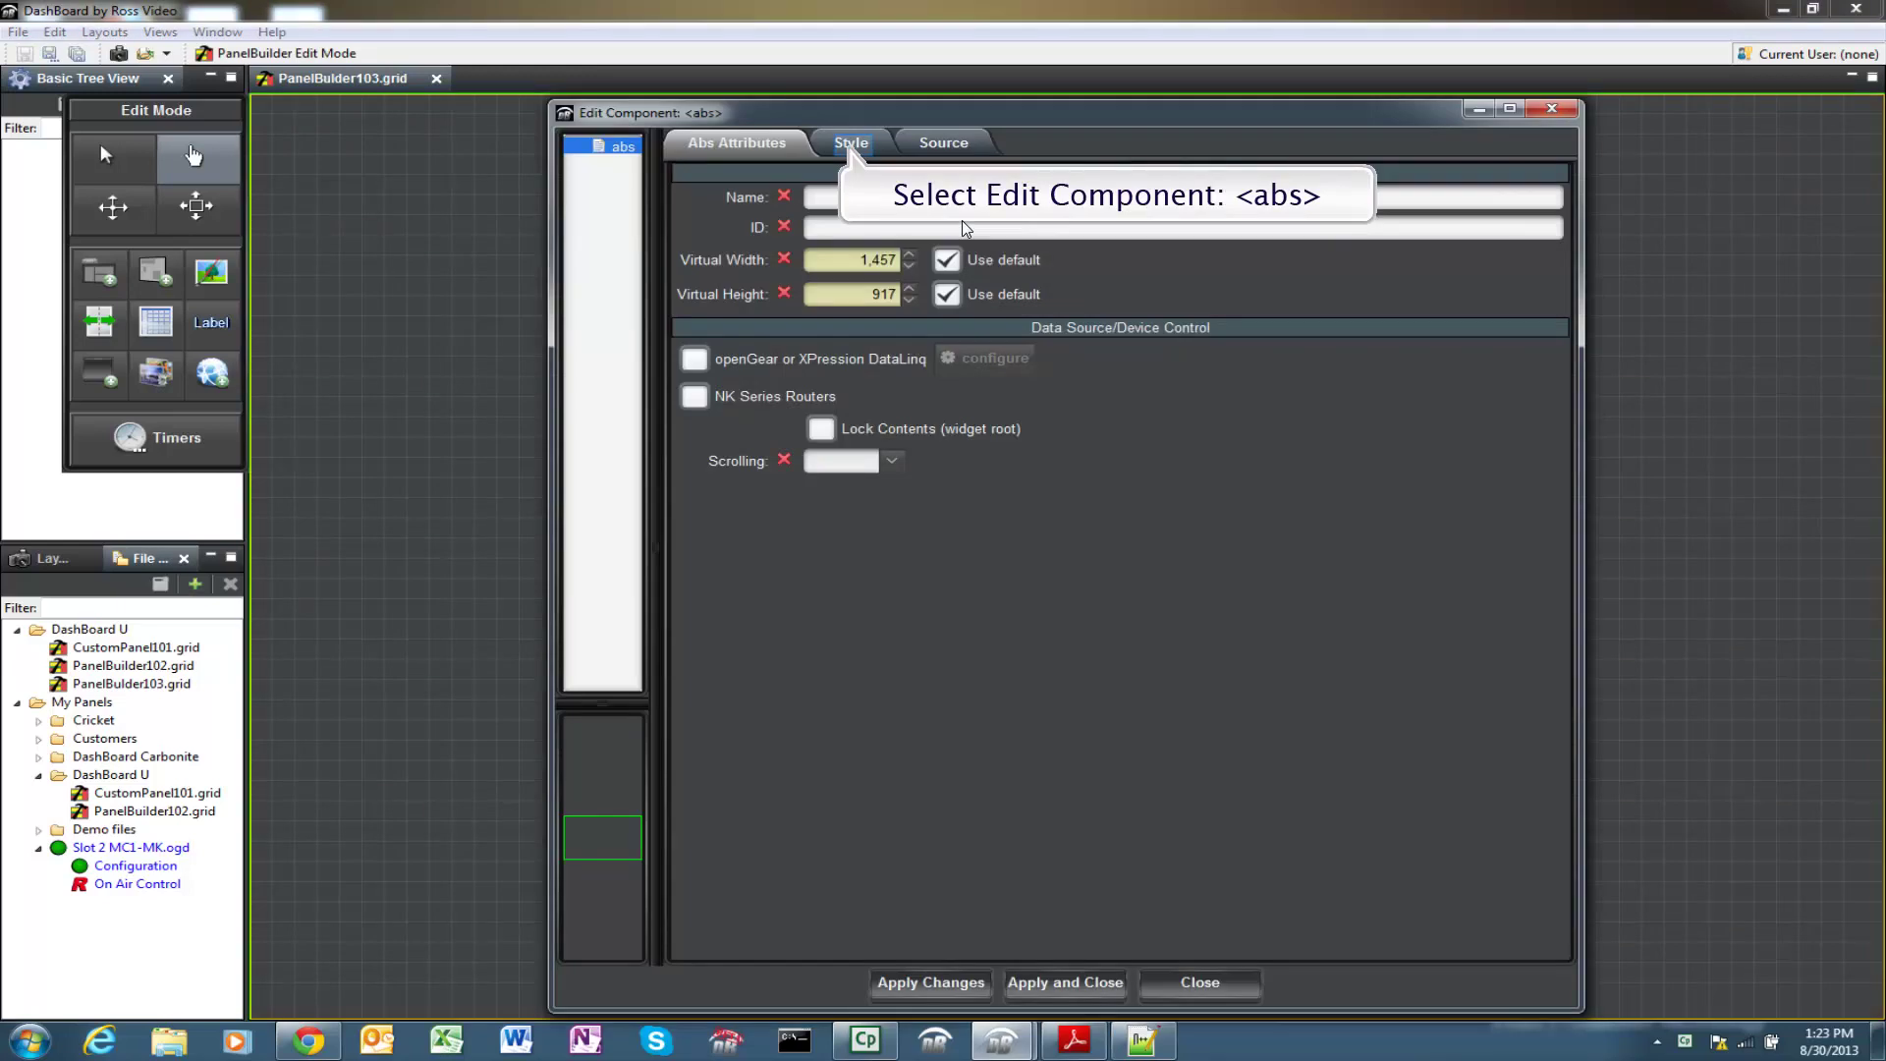
click(851, 143)
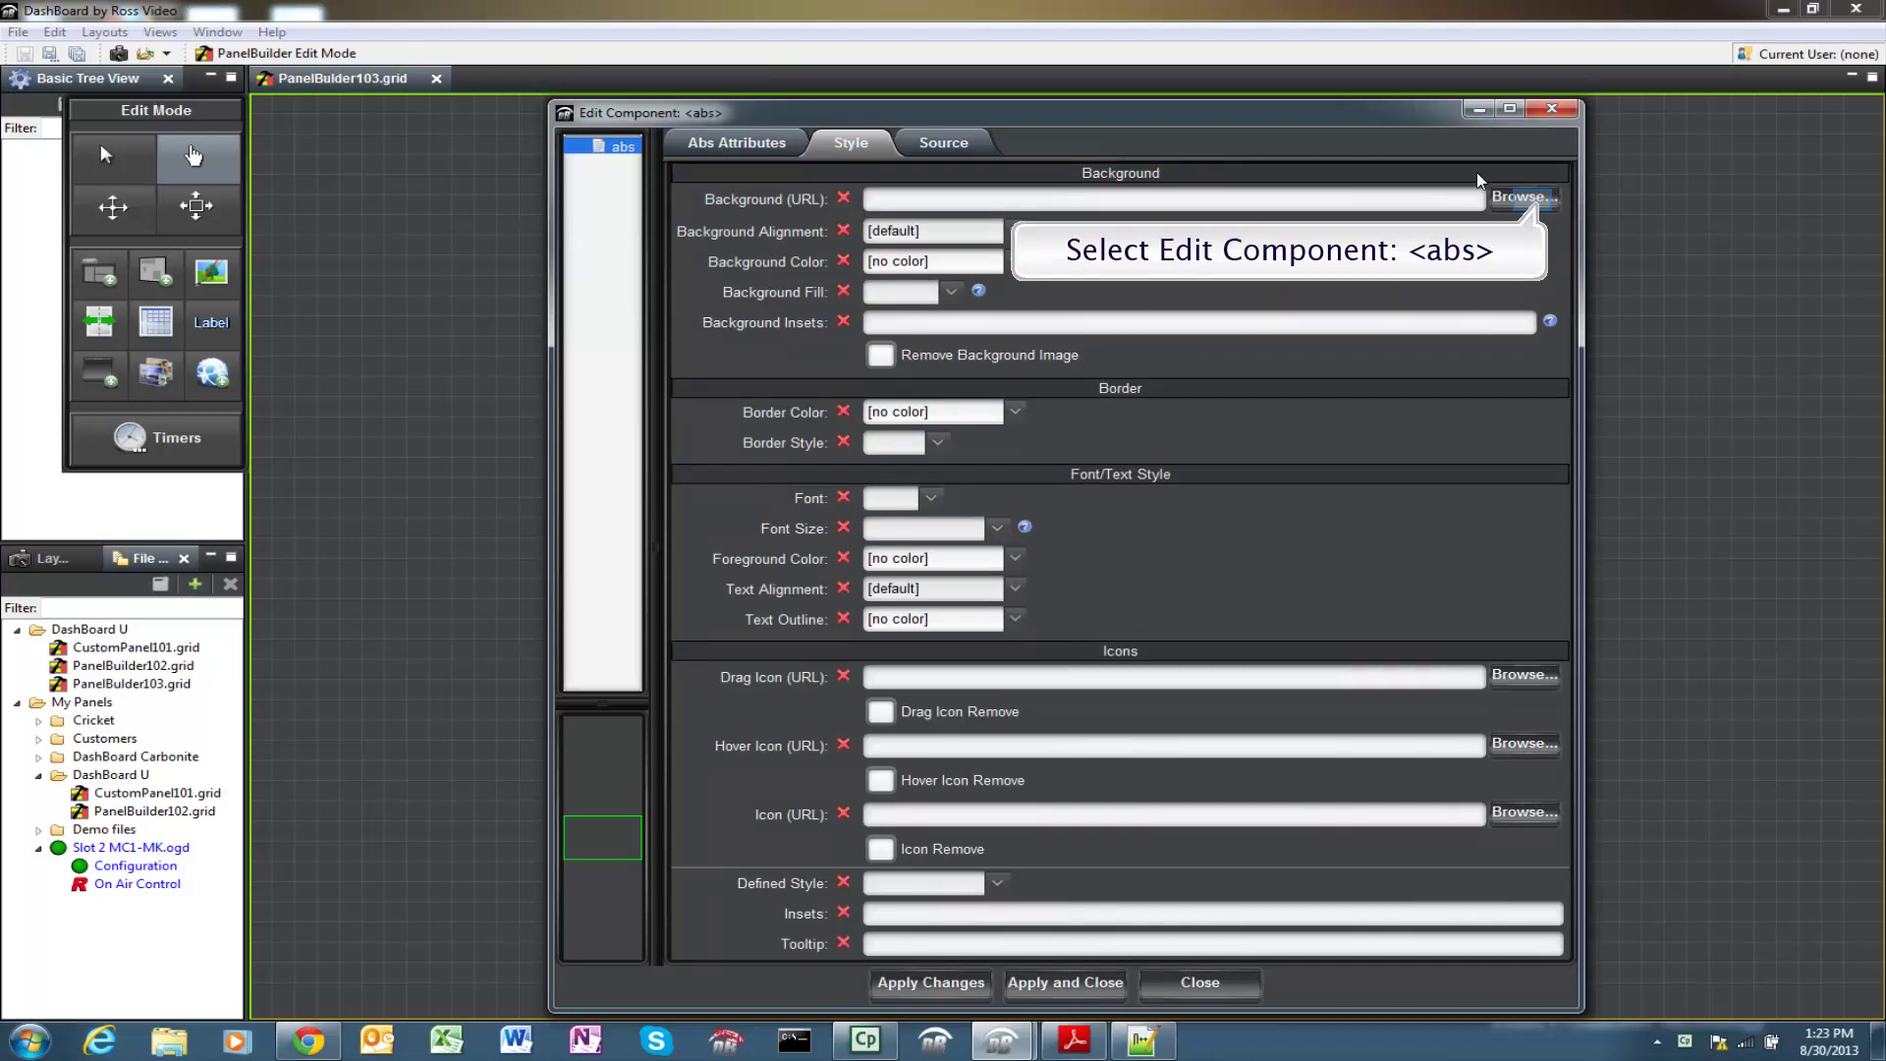
click(1533, 199)
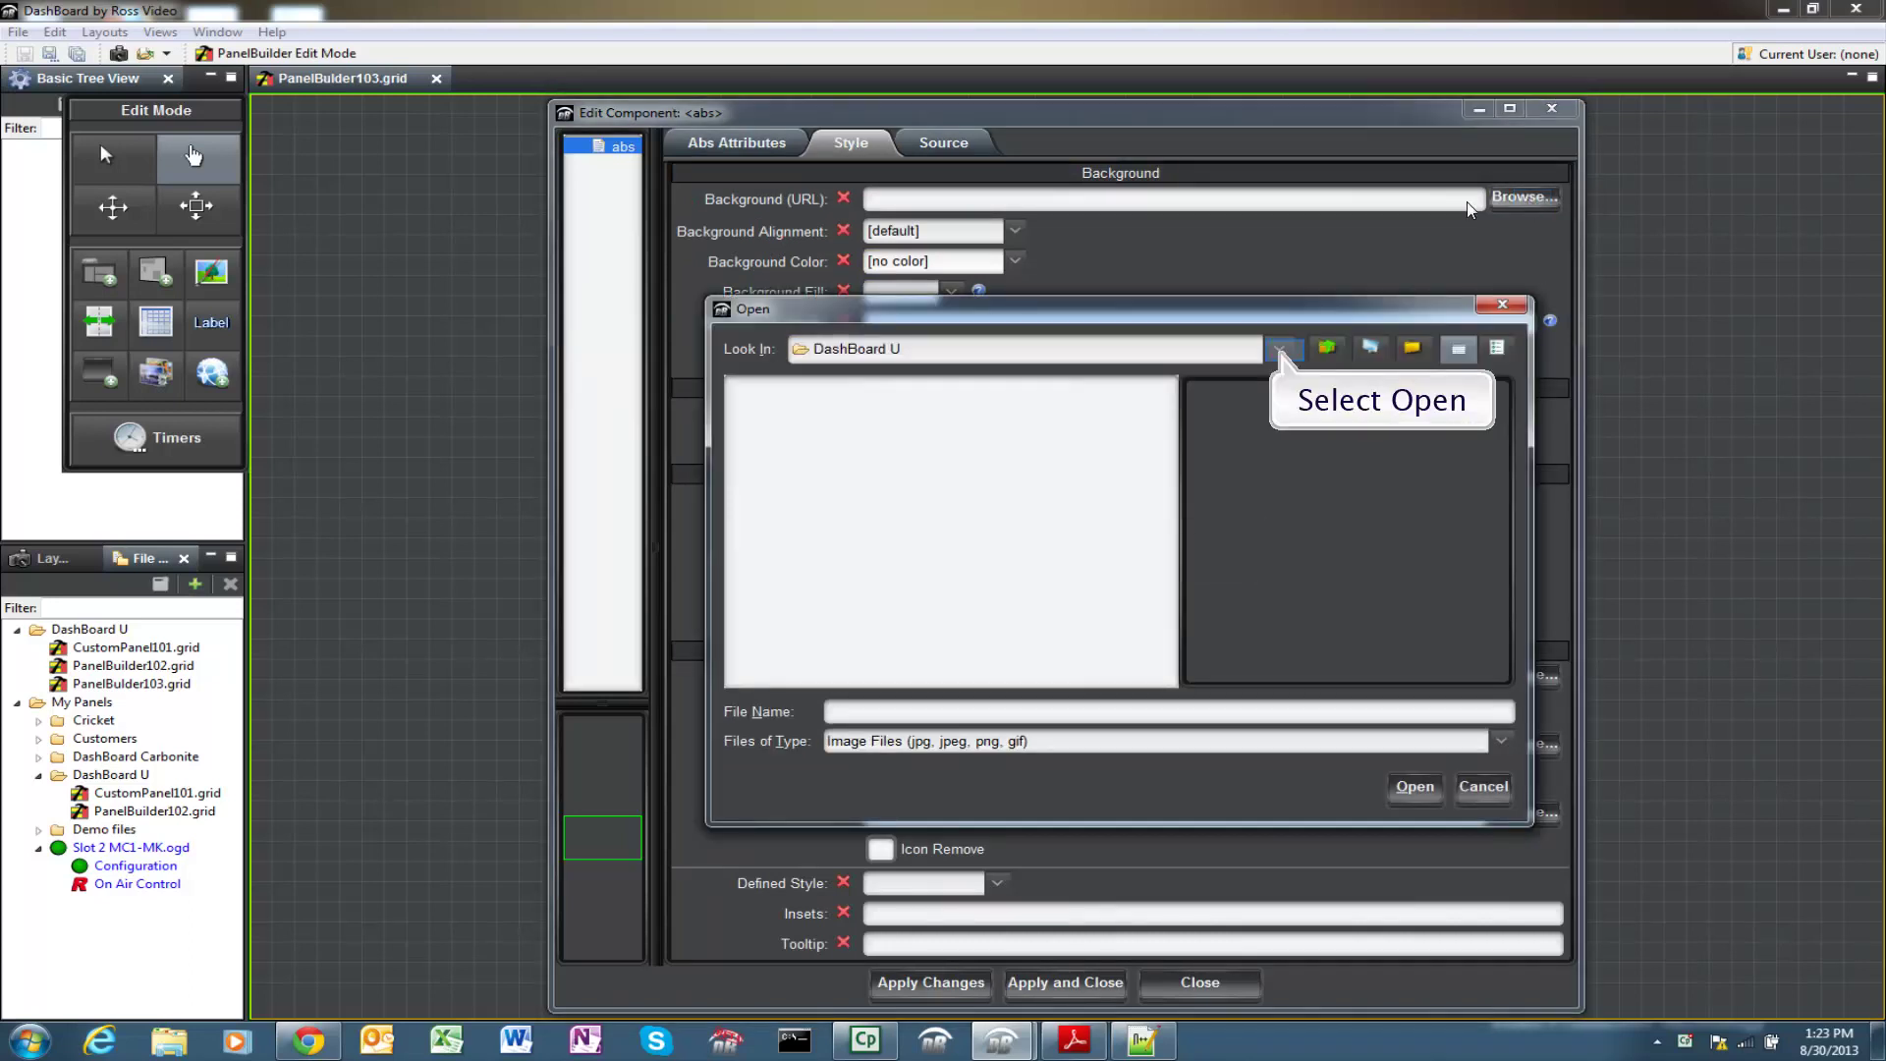
click(1281, 349)
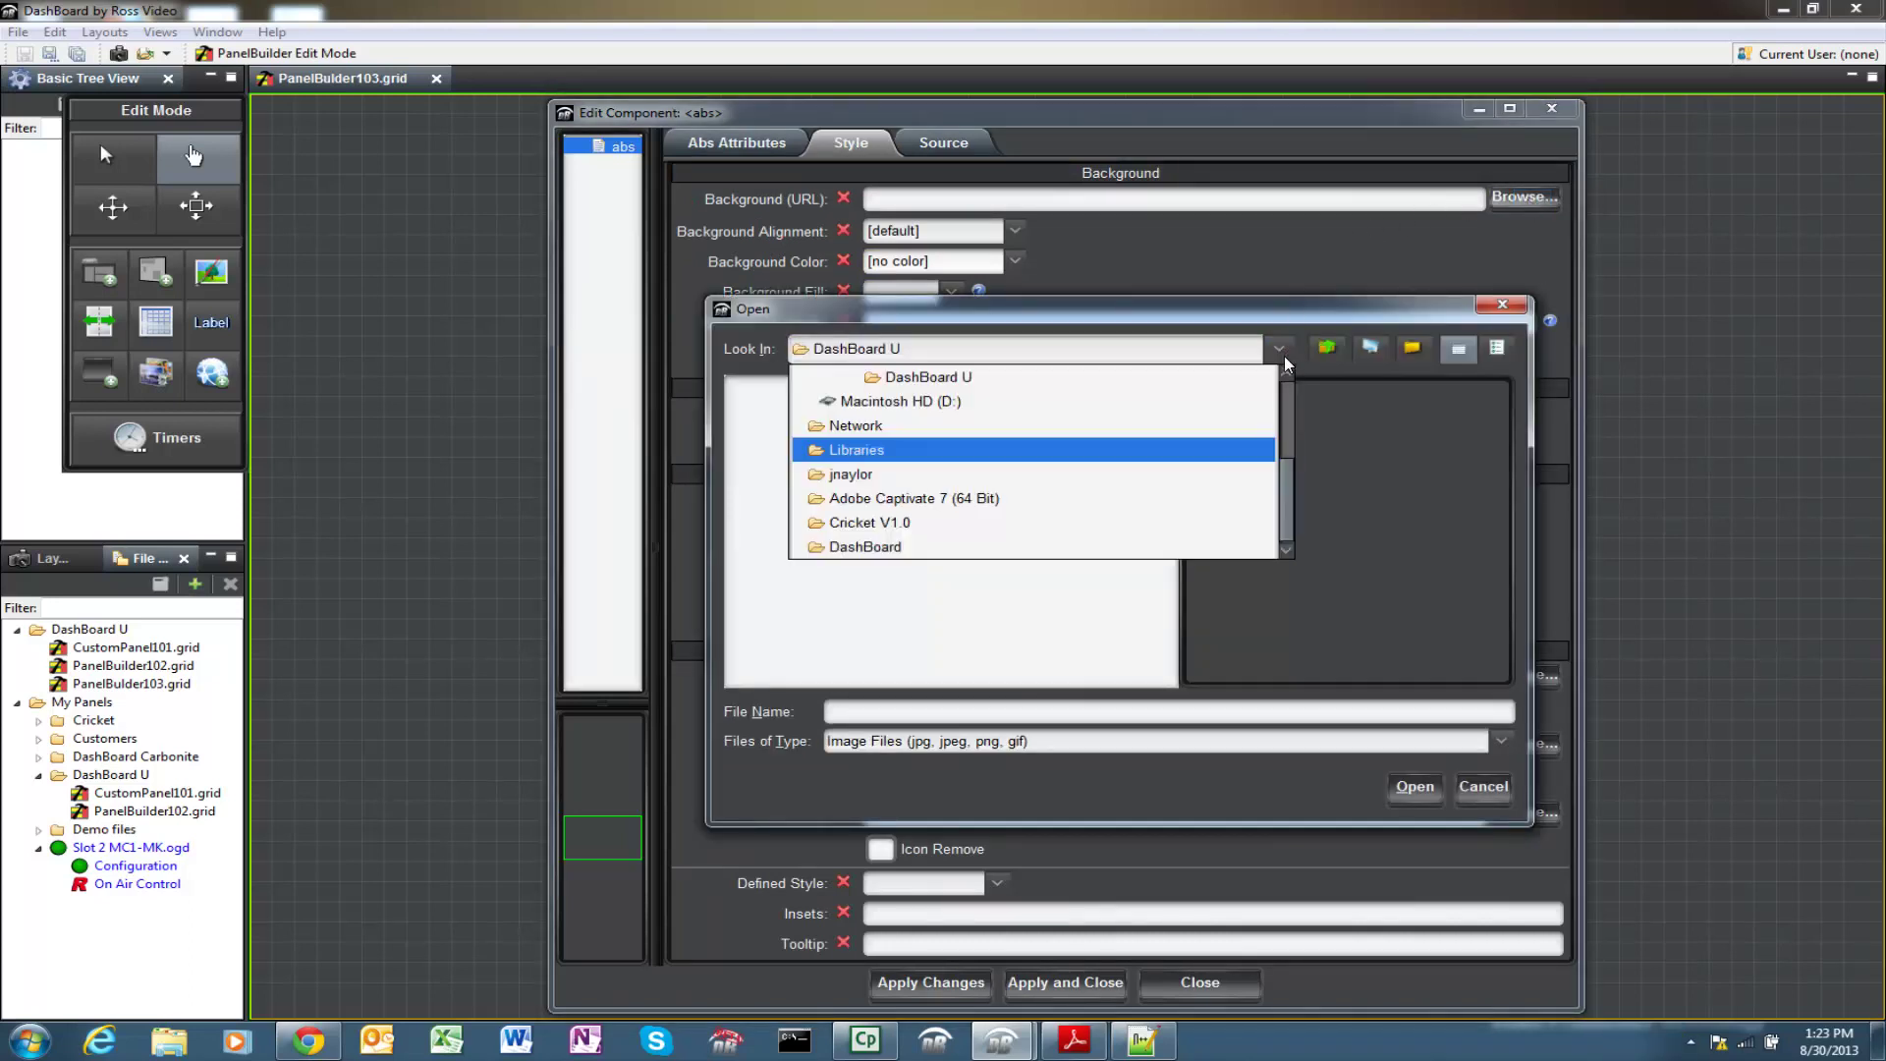
mouse_move(1283, 497)
mouse_down()
mouse_move(1288, 382)
mouse_move(1293, 512)
mouse_up()
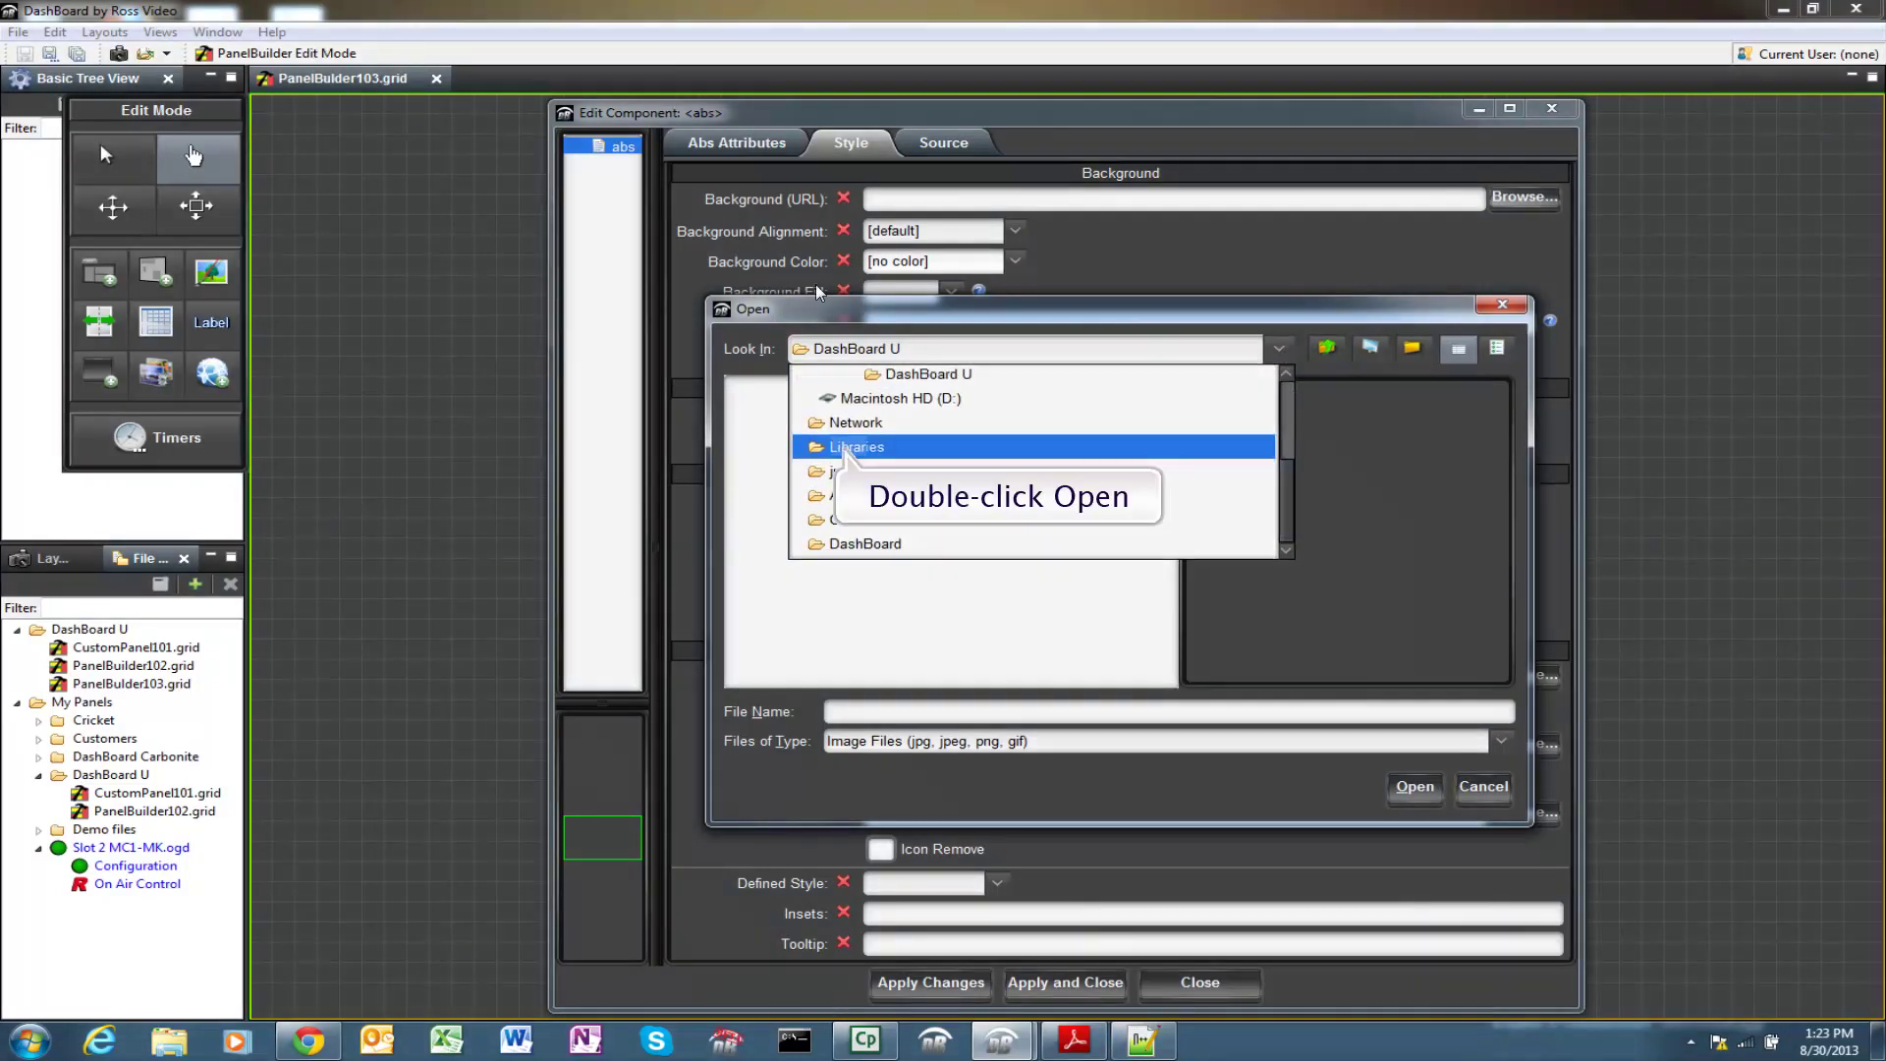
click(852, 450)
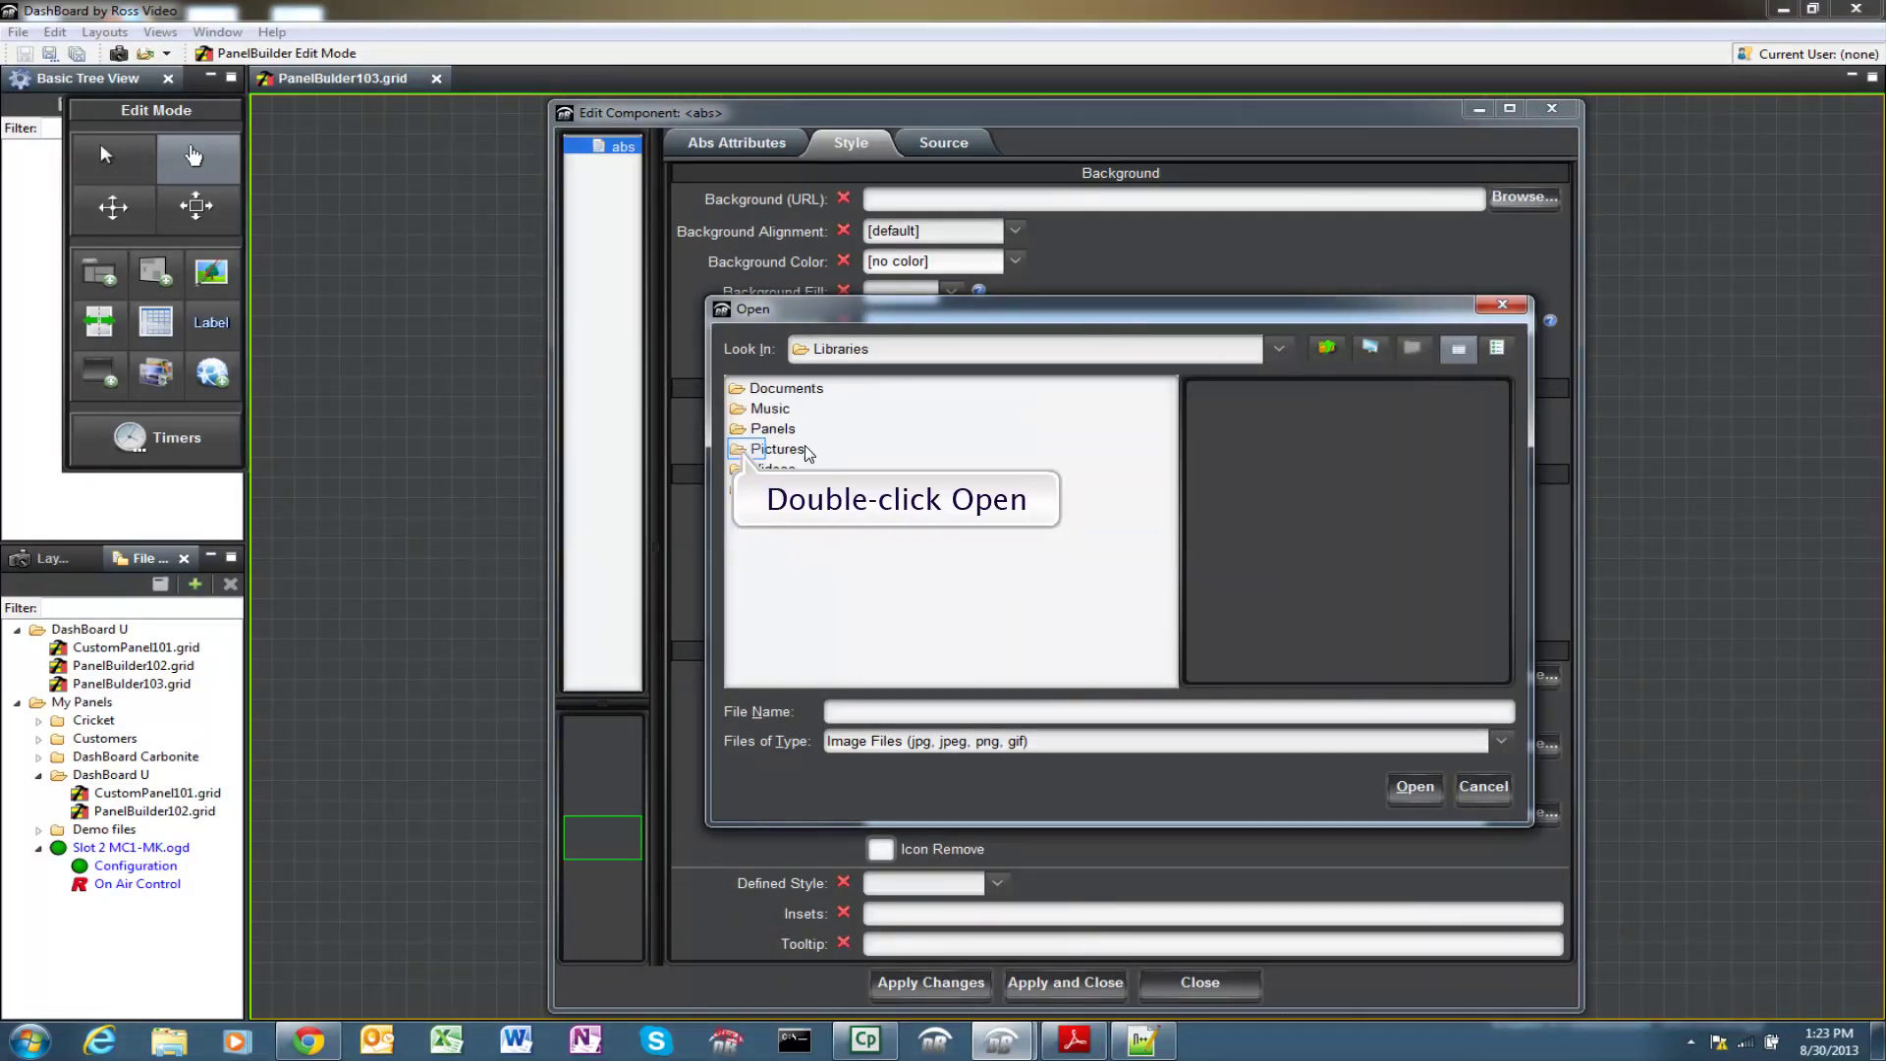
click(749, 452)
double_click(749, 452)
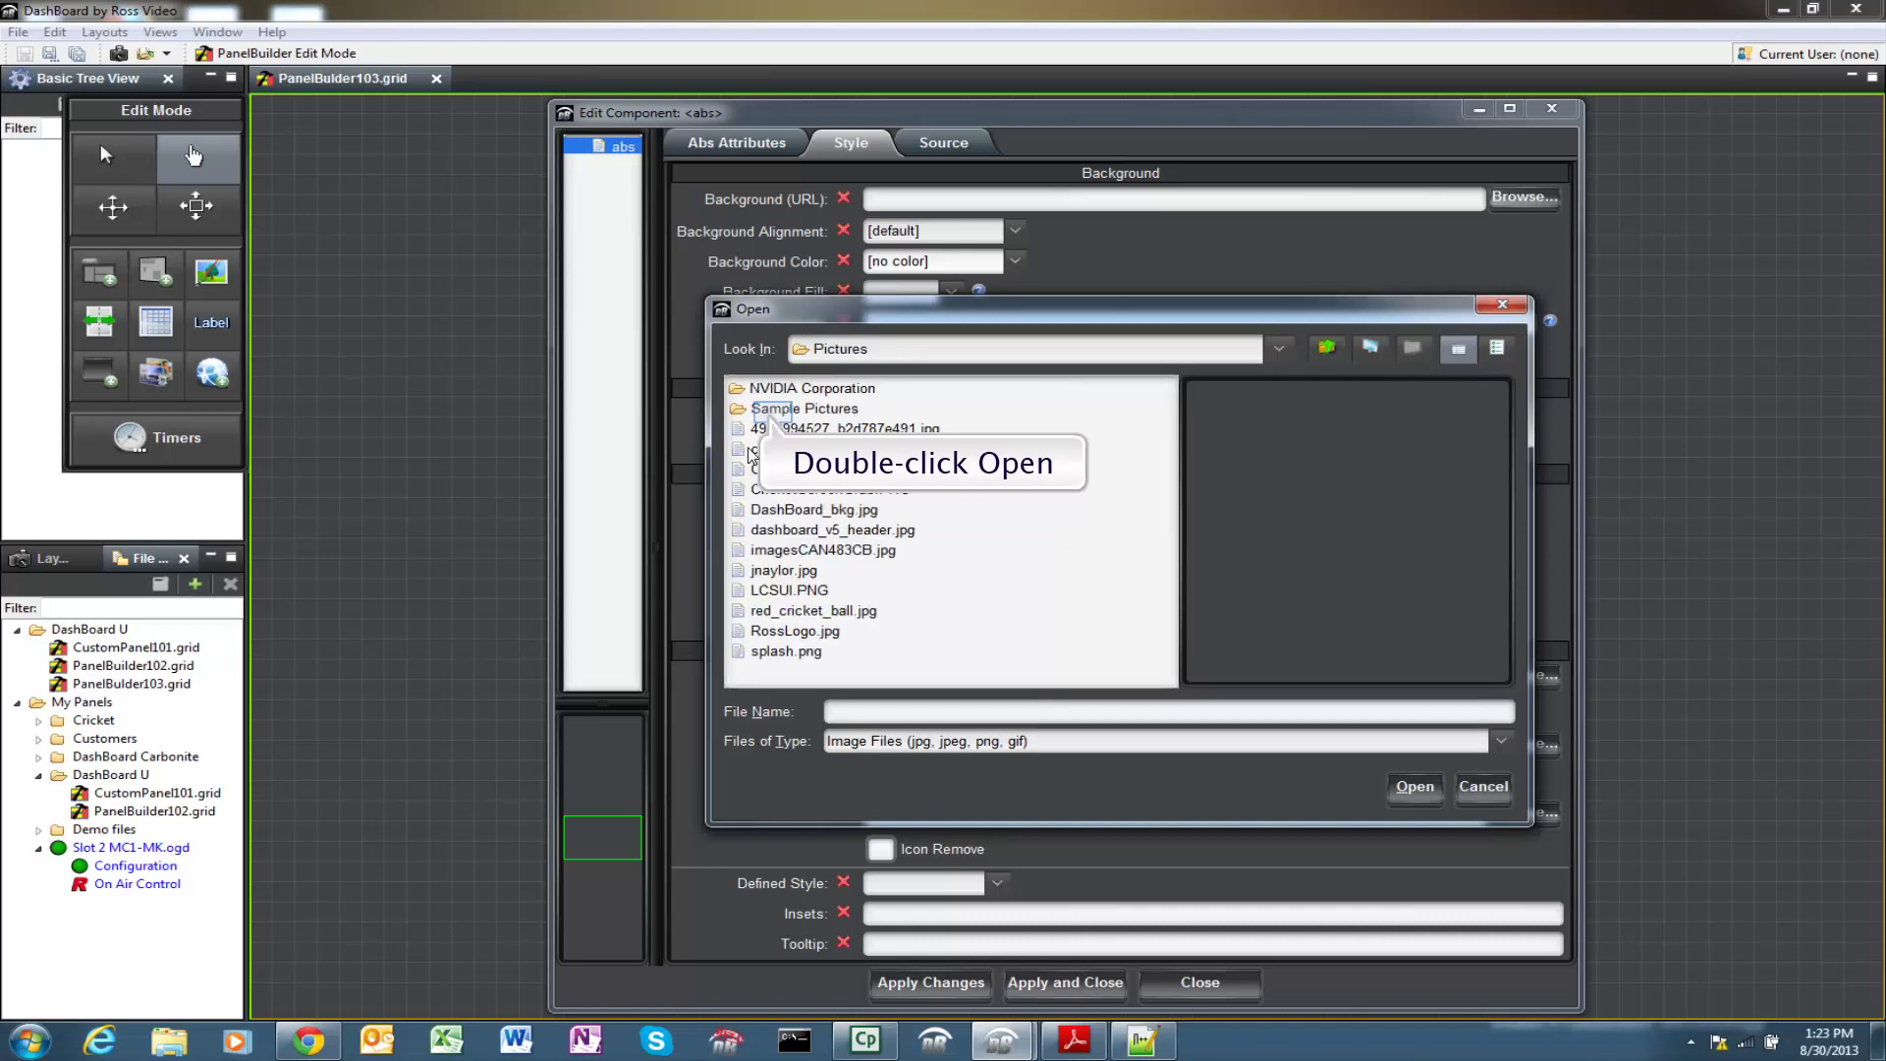
double_click(775, 410)
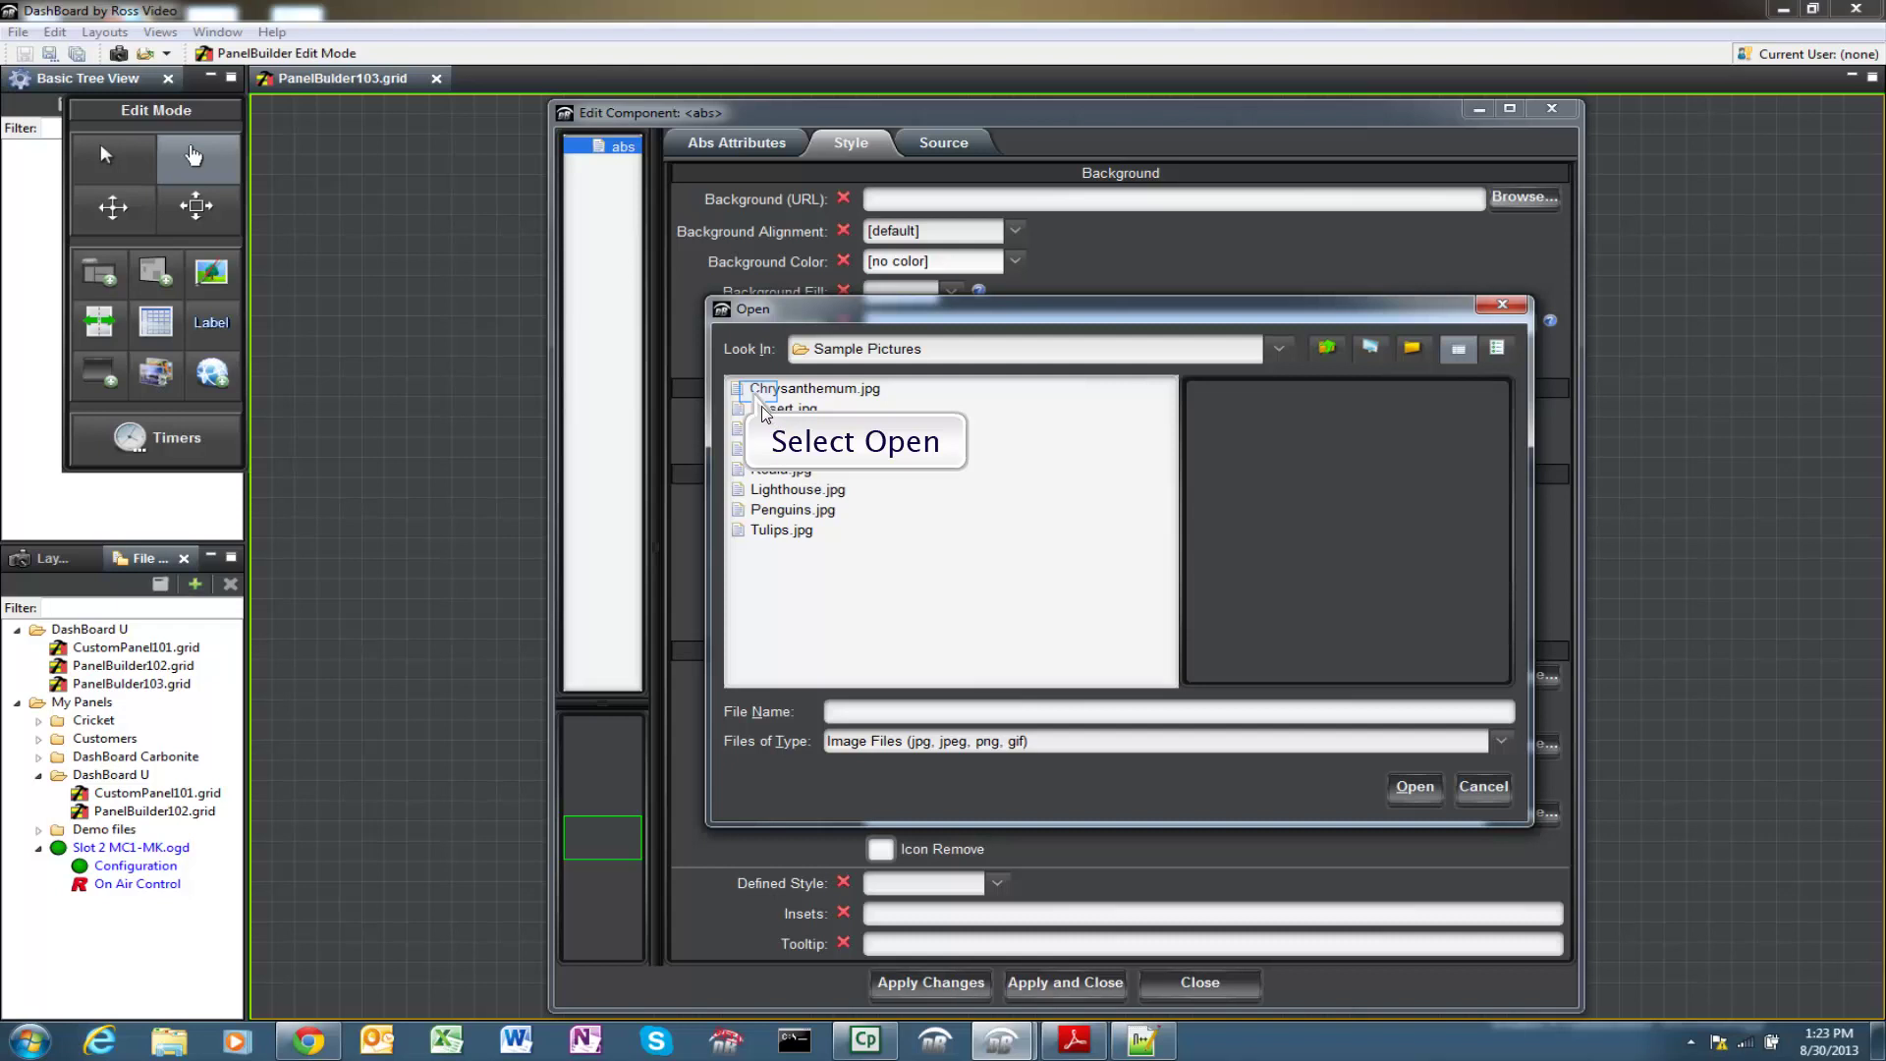
click(760, 389)
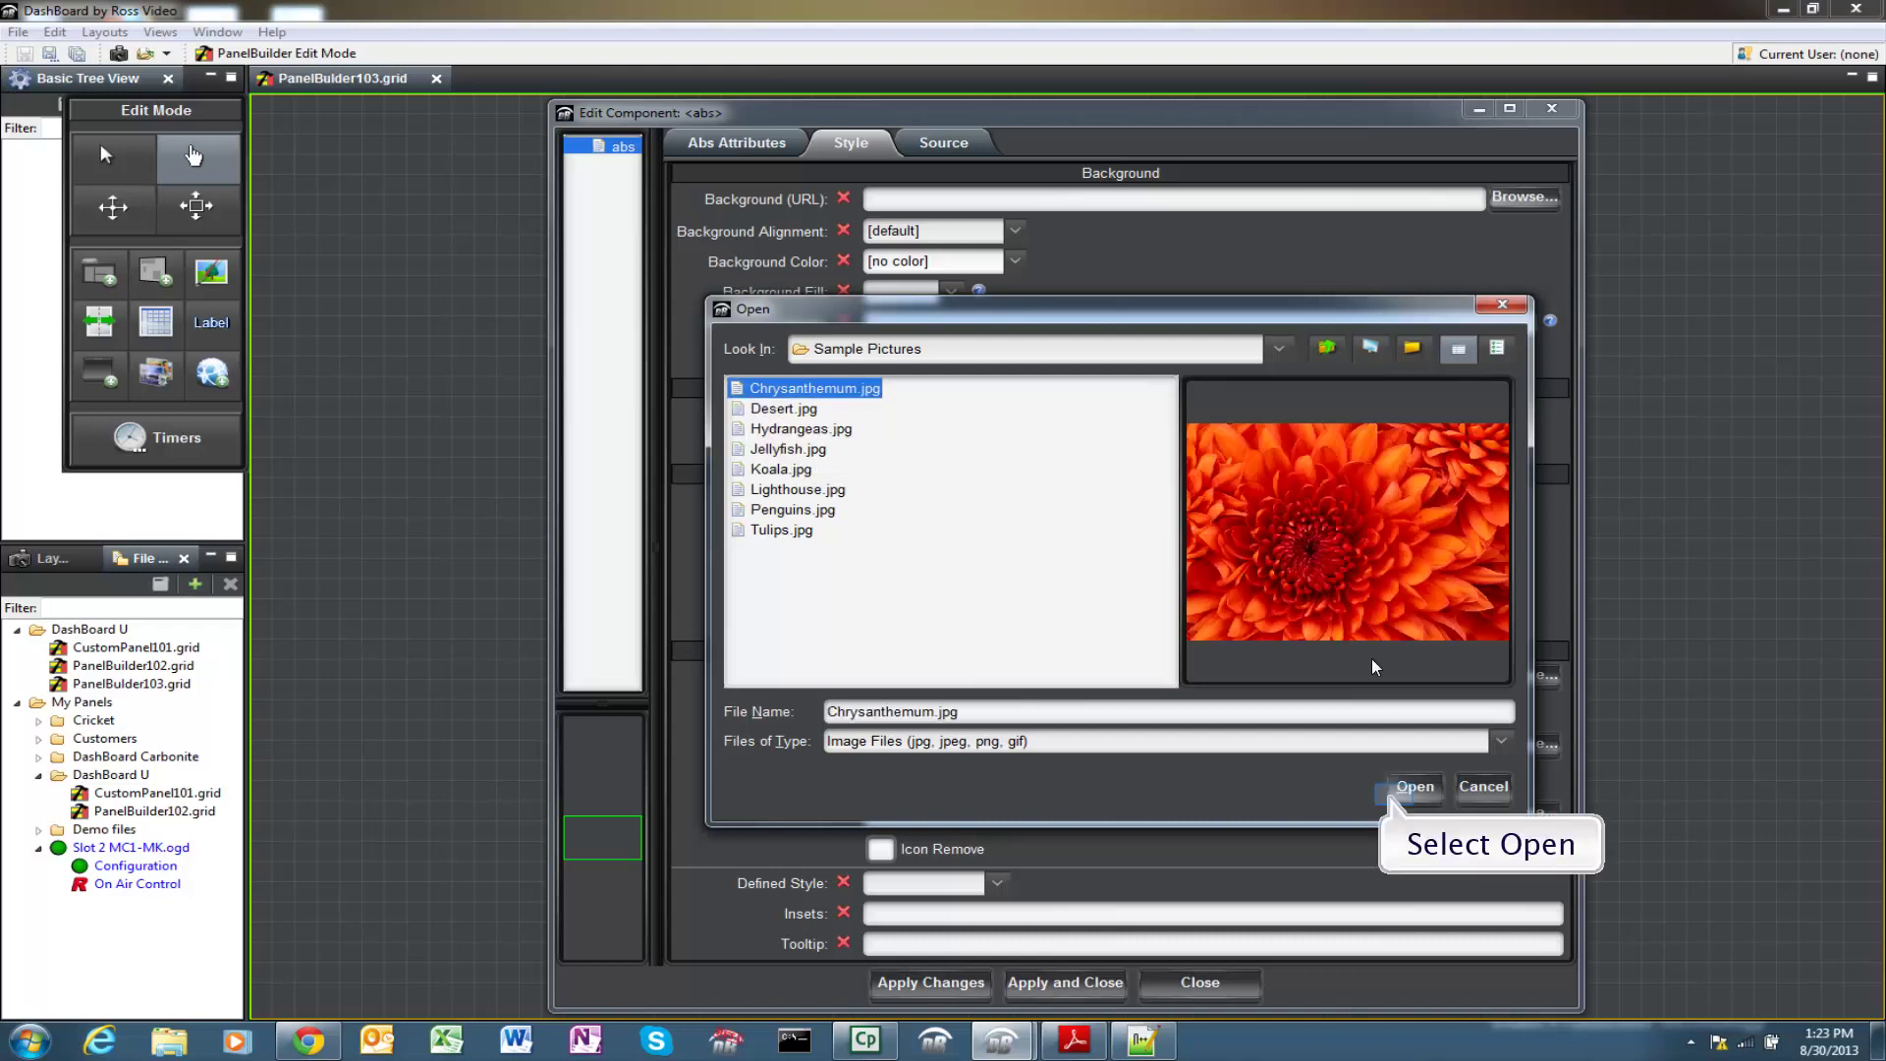
click(1413, 788)
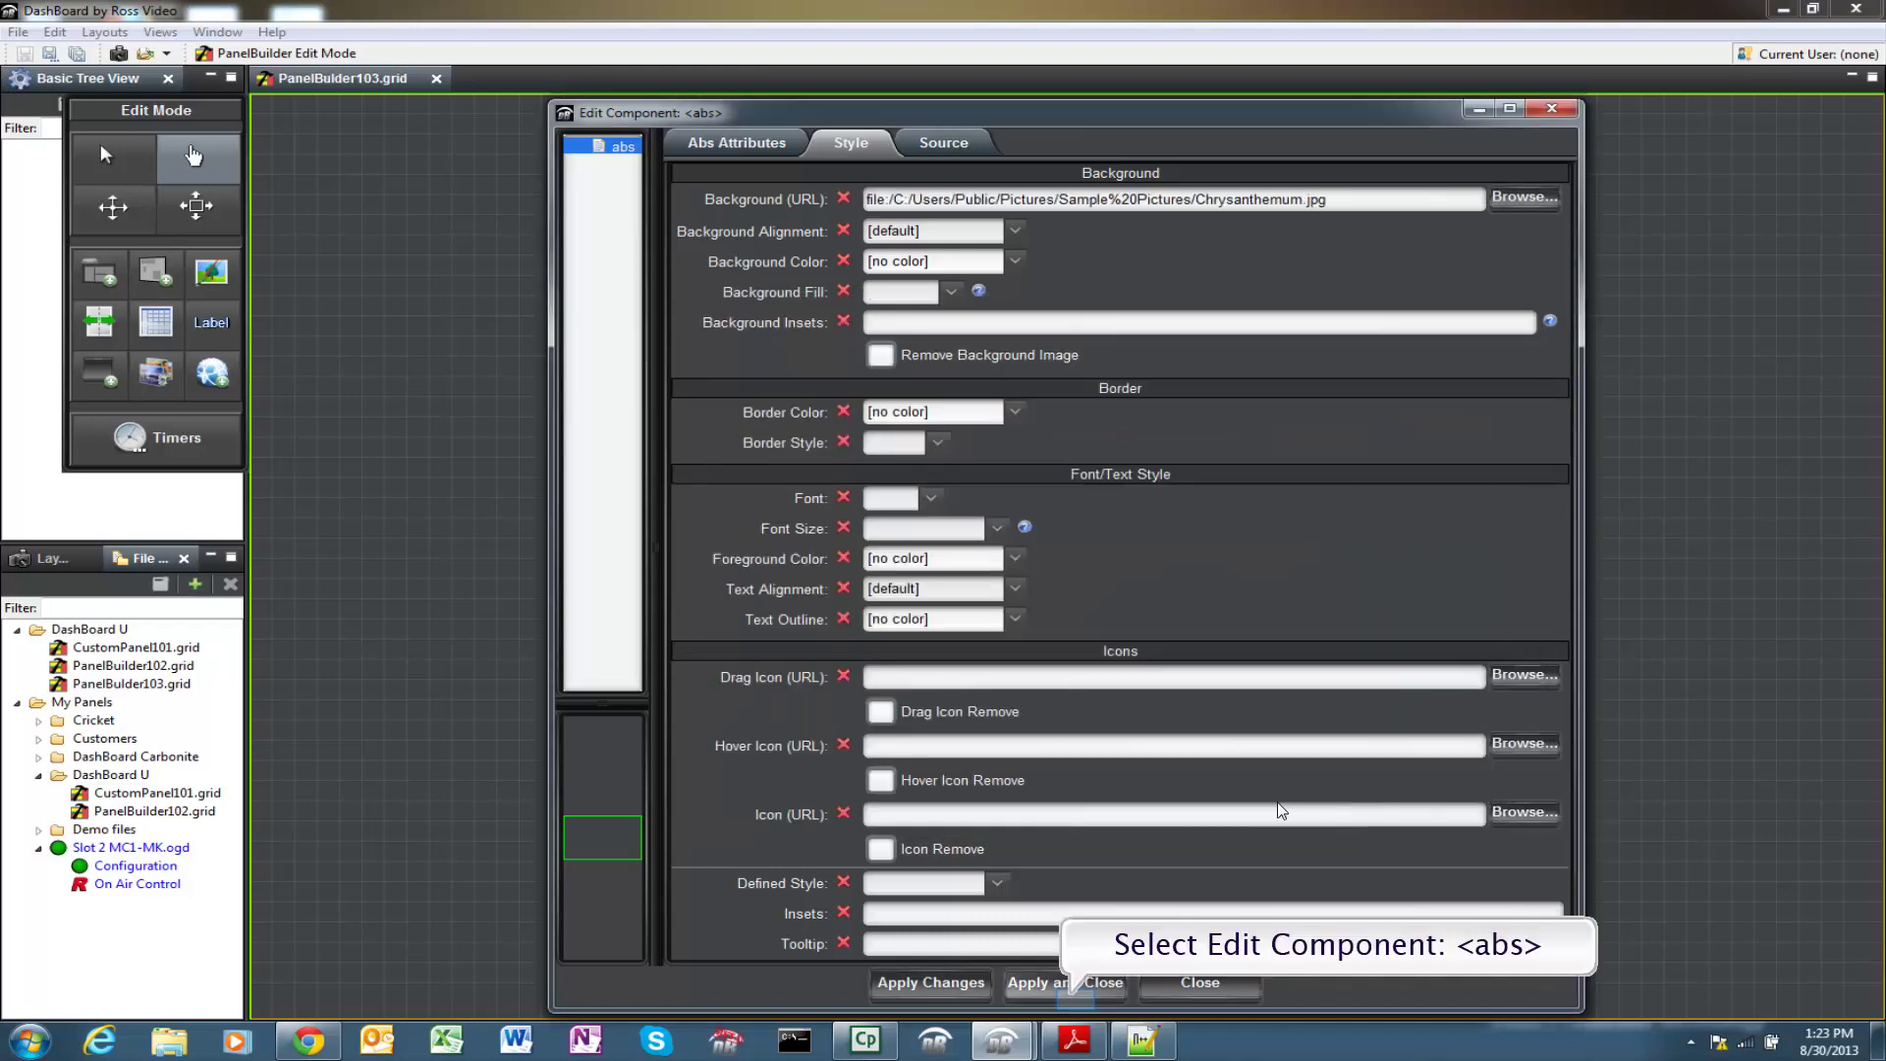
click(1077, 990)
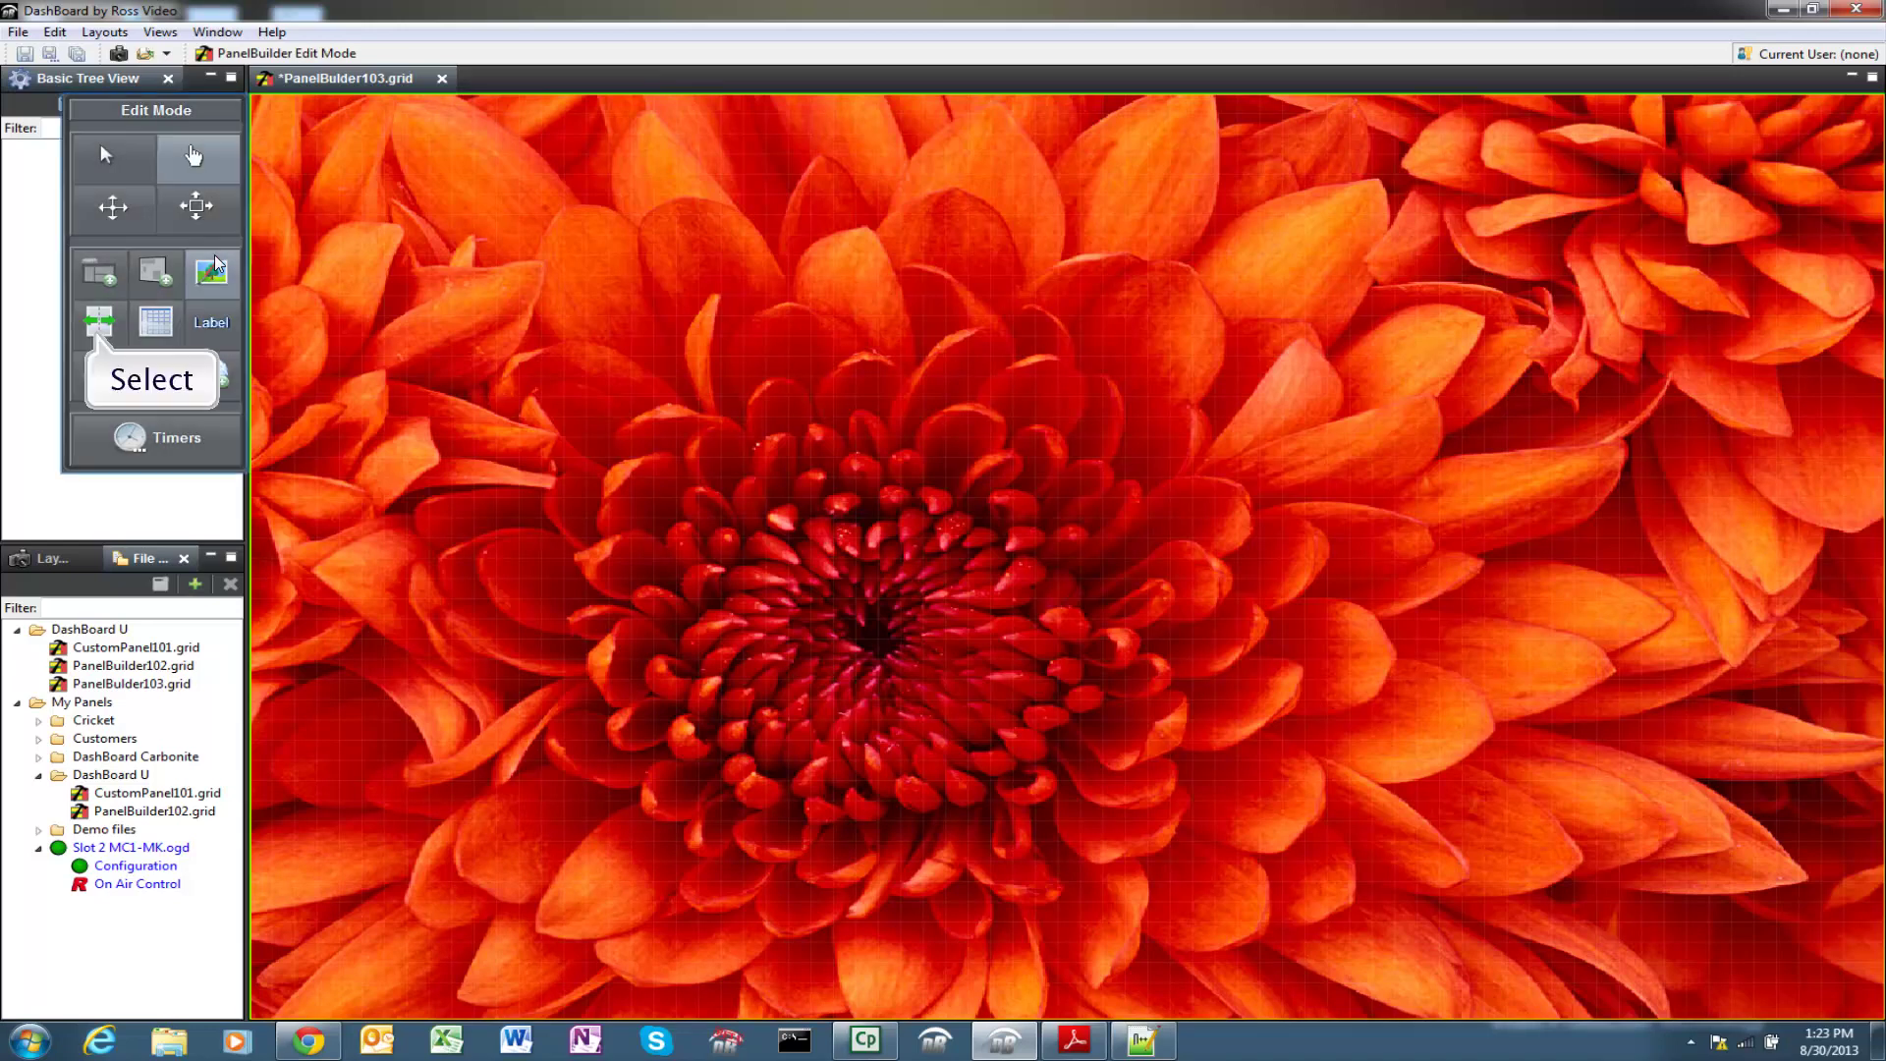
Draw a split pane with two side-by-side panes, each about 380 × 583, in the upper part of the canvas.
click(100, 328)
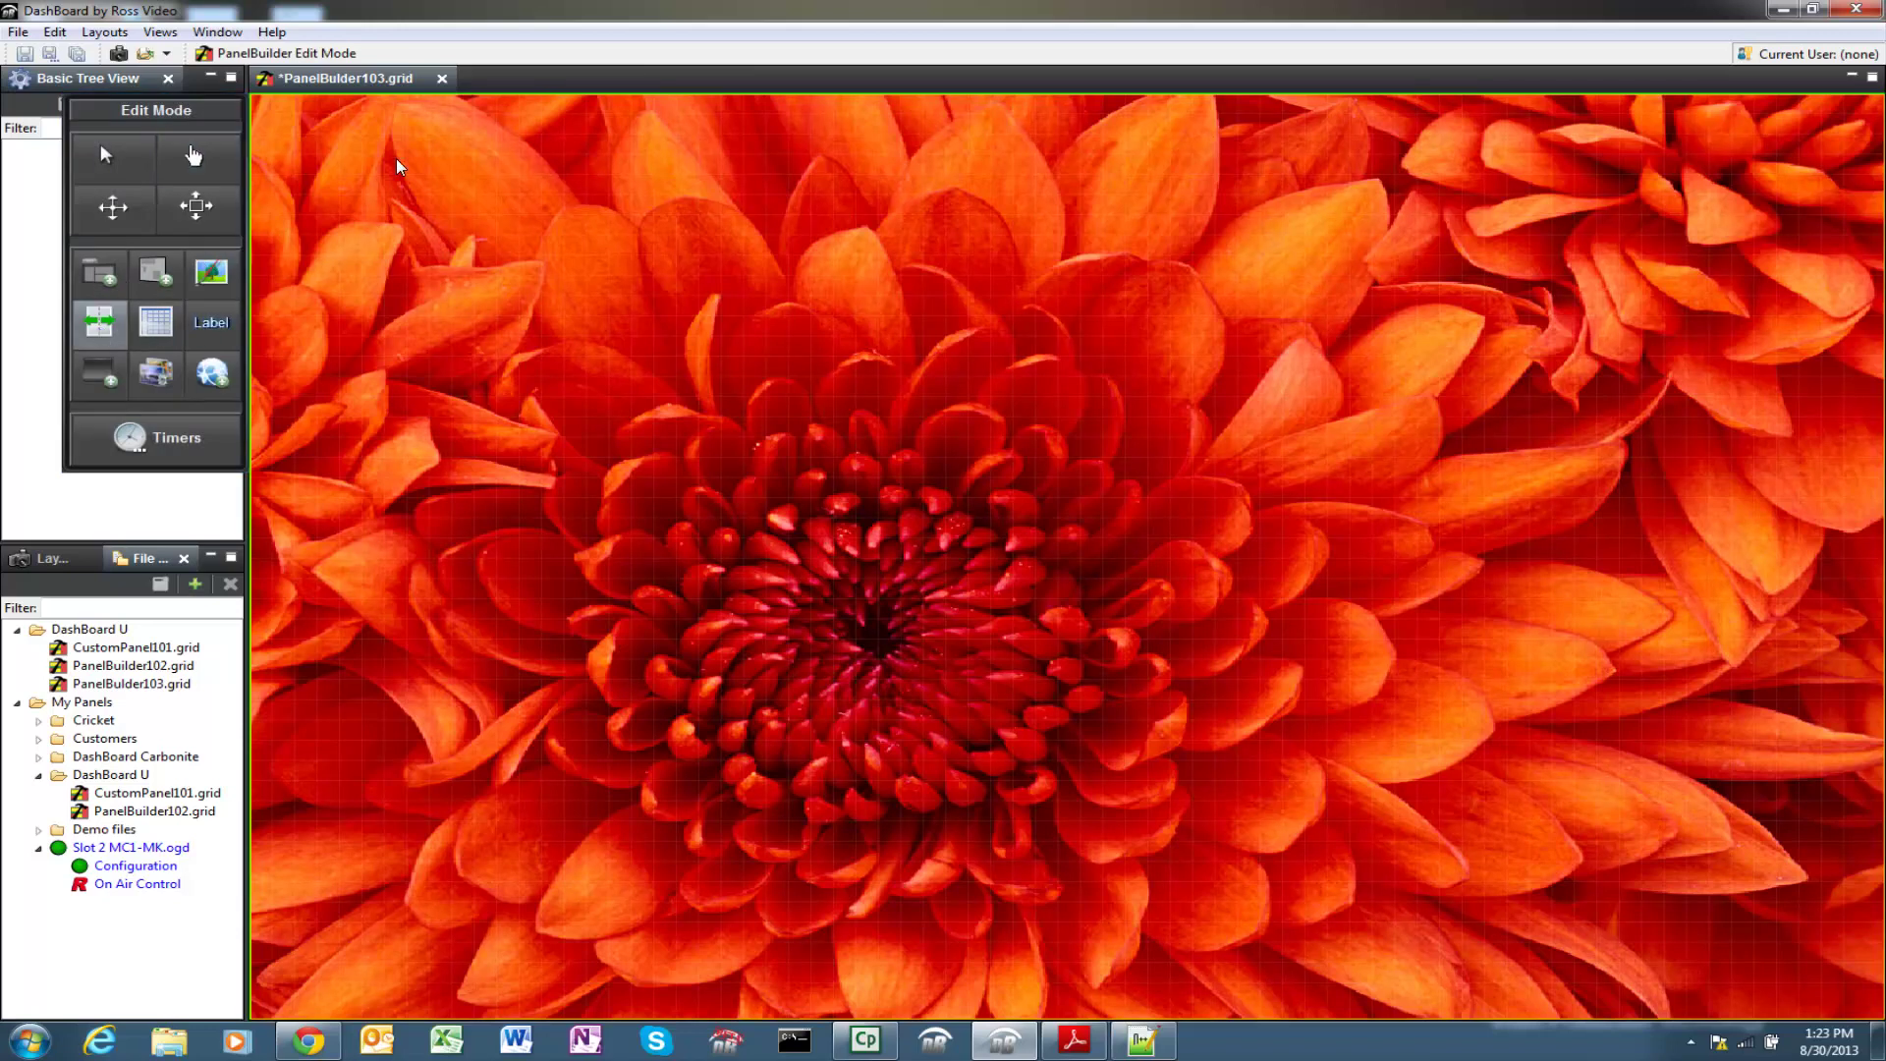
drag(403, 102, 1267, 693)
click(1021, 655)
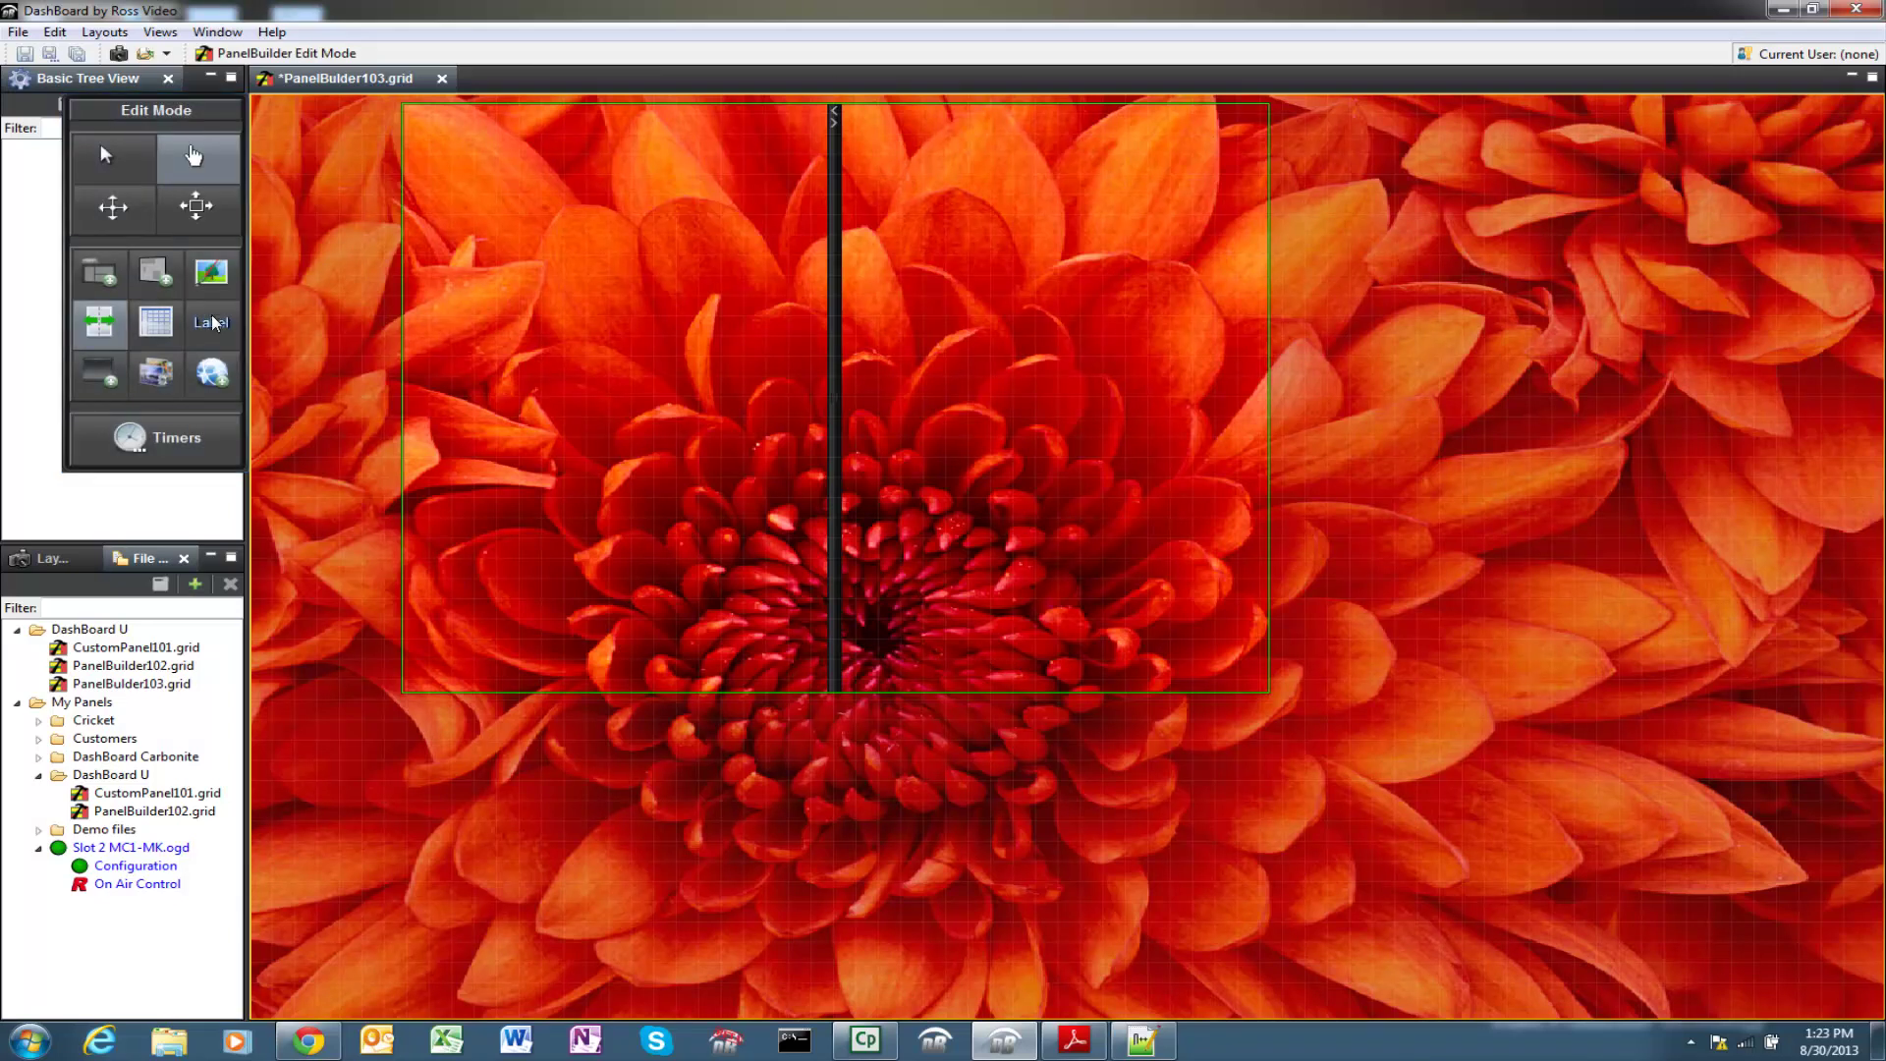
Set the left split pane's background to Desert.jpg from the Sample Pictures folder and apply it.
double_click(568, 282)
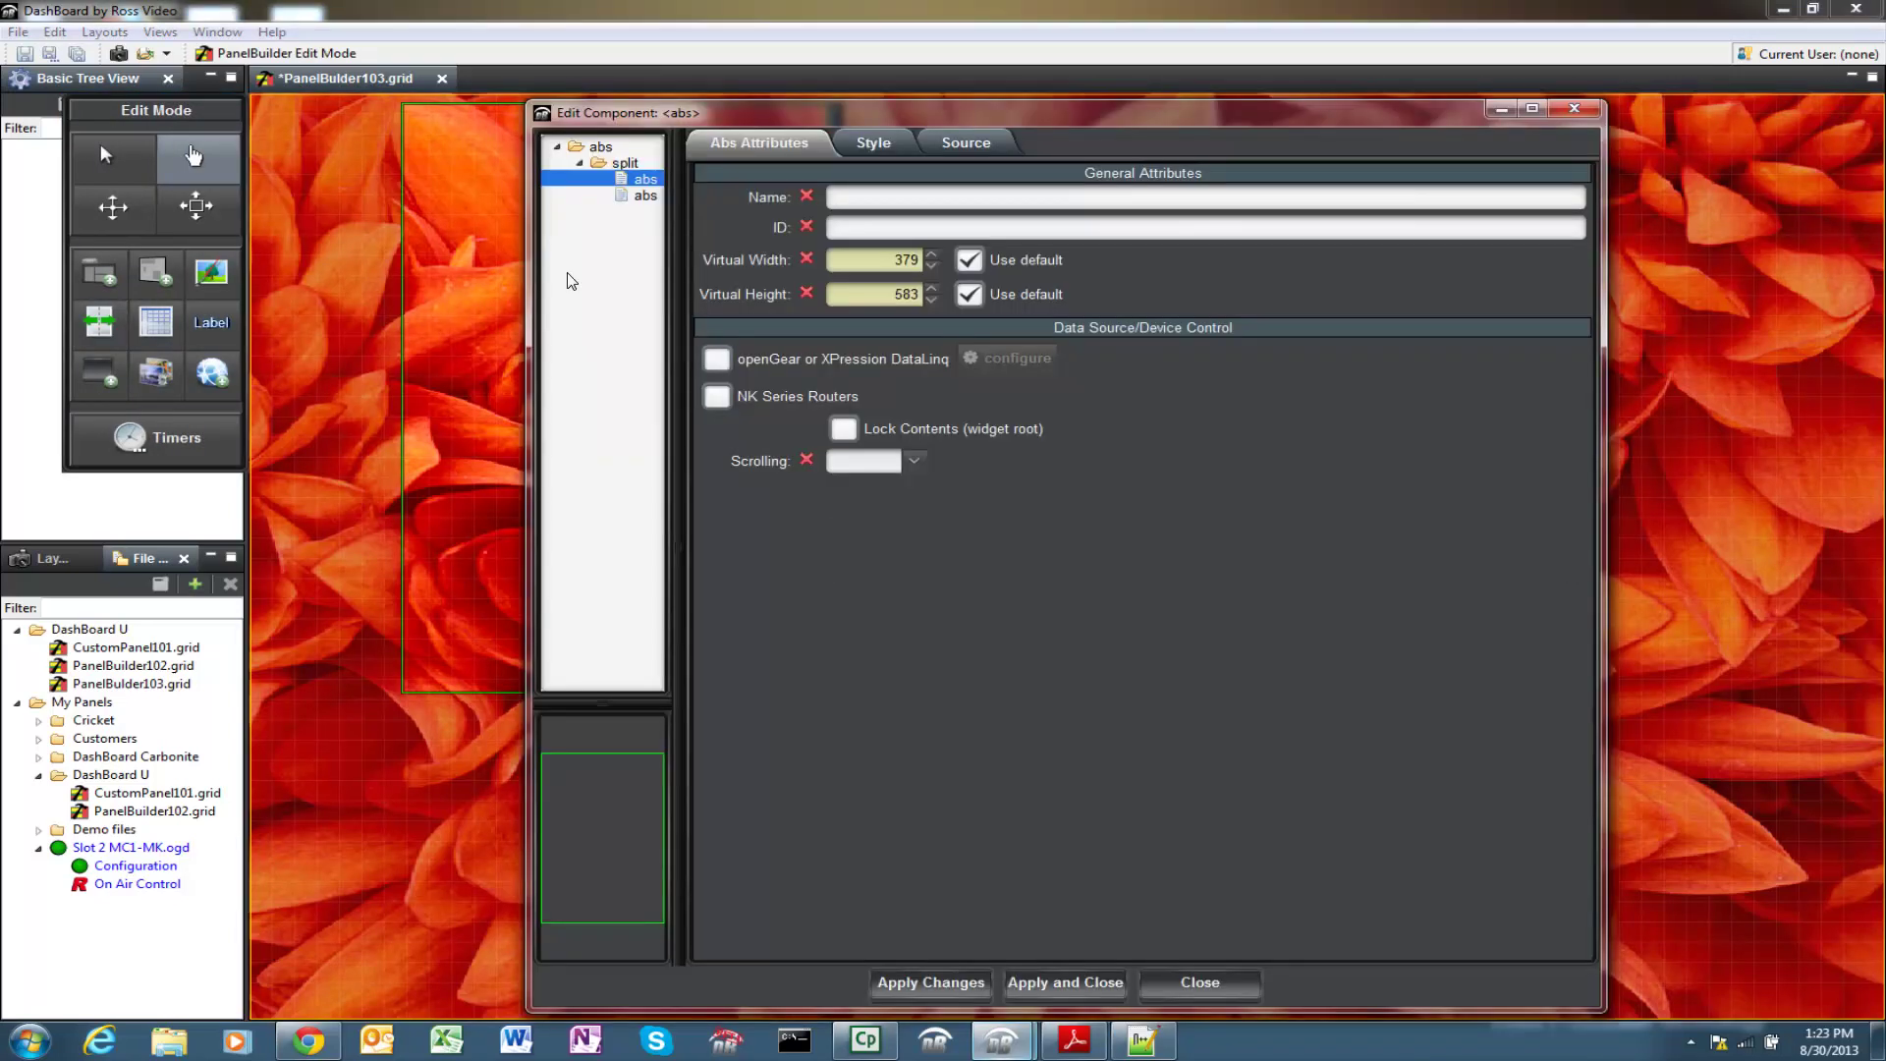
click(873, 145)
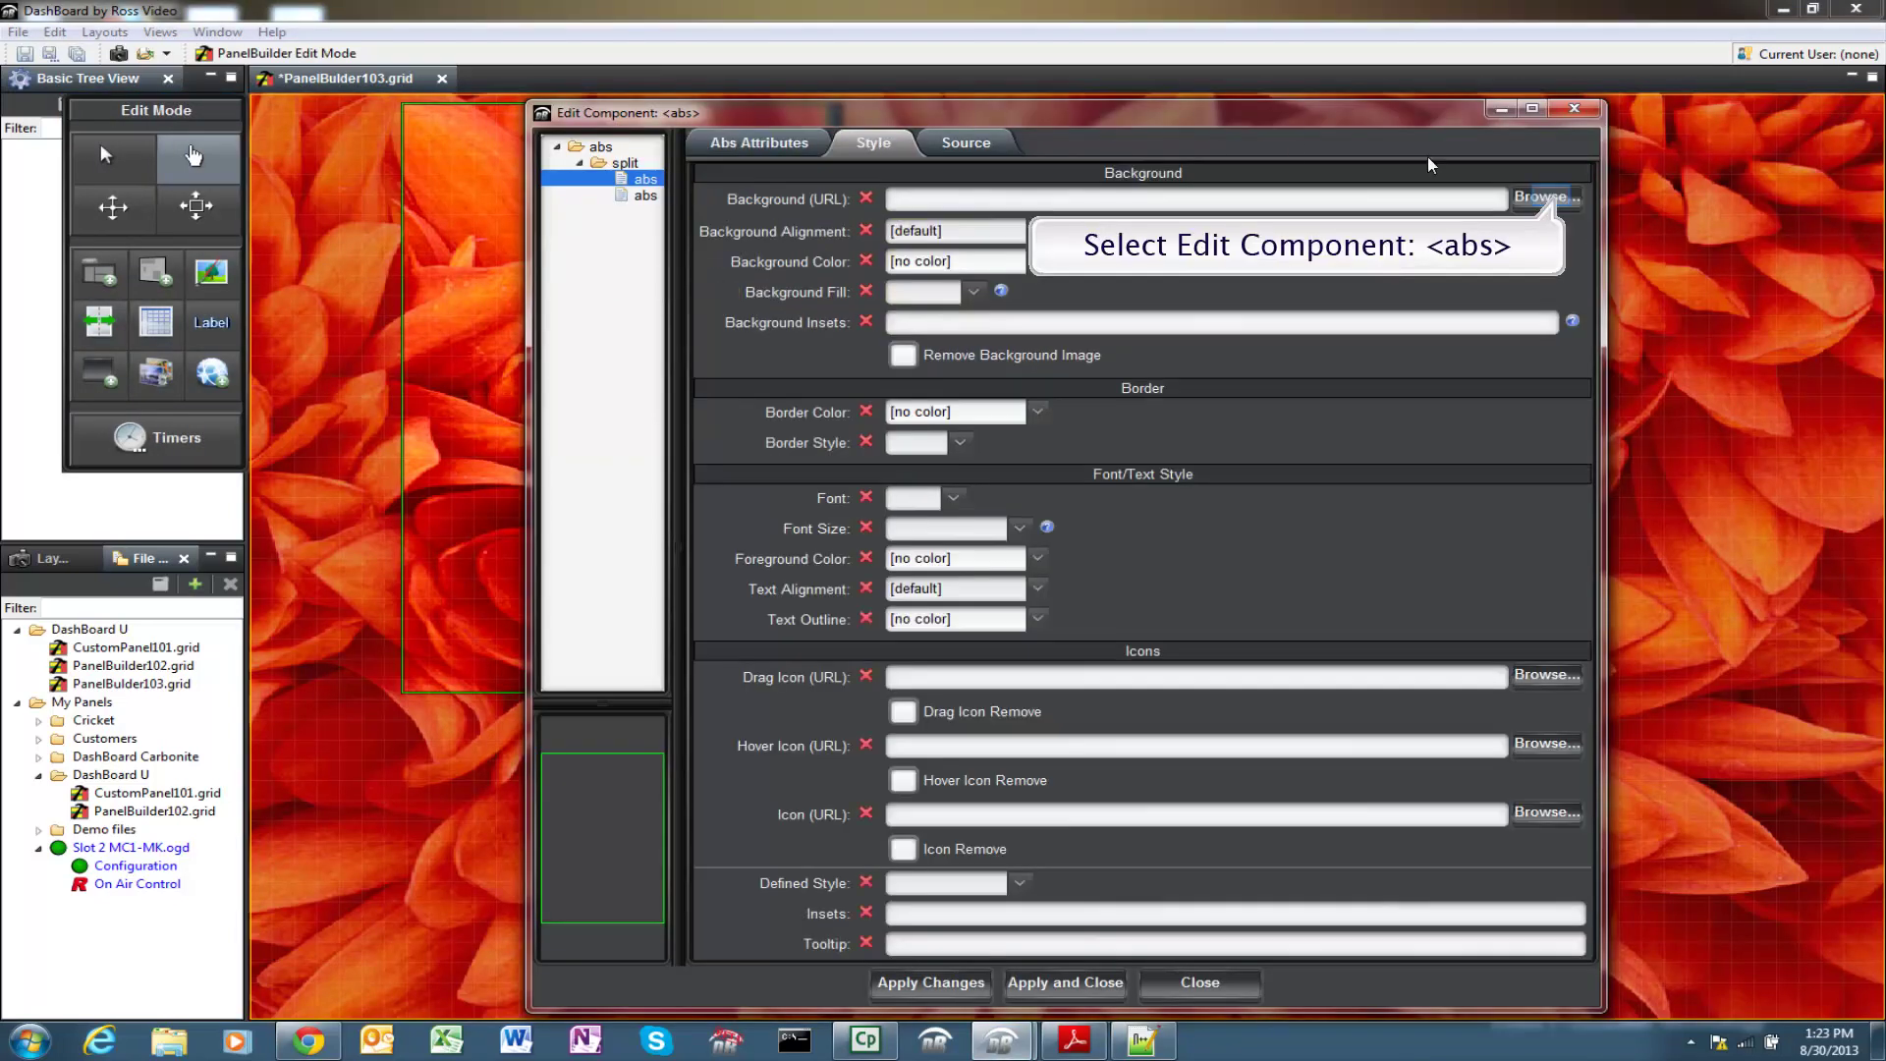
click(1549, 197)
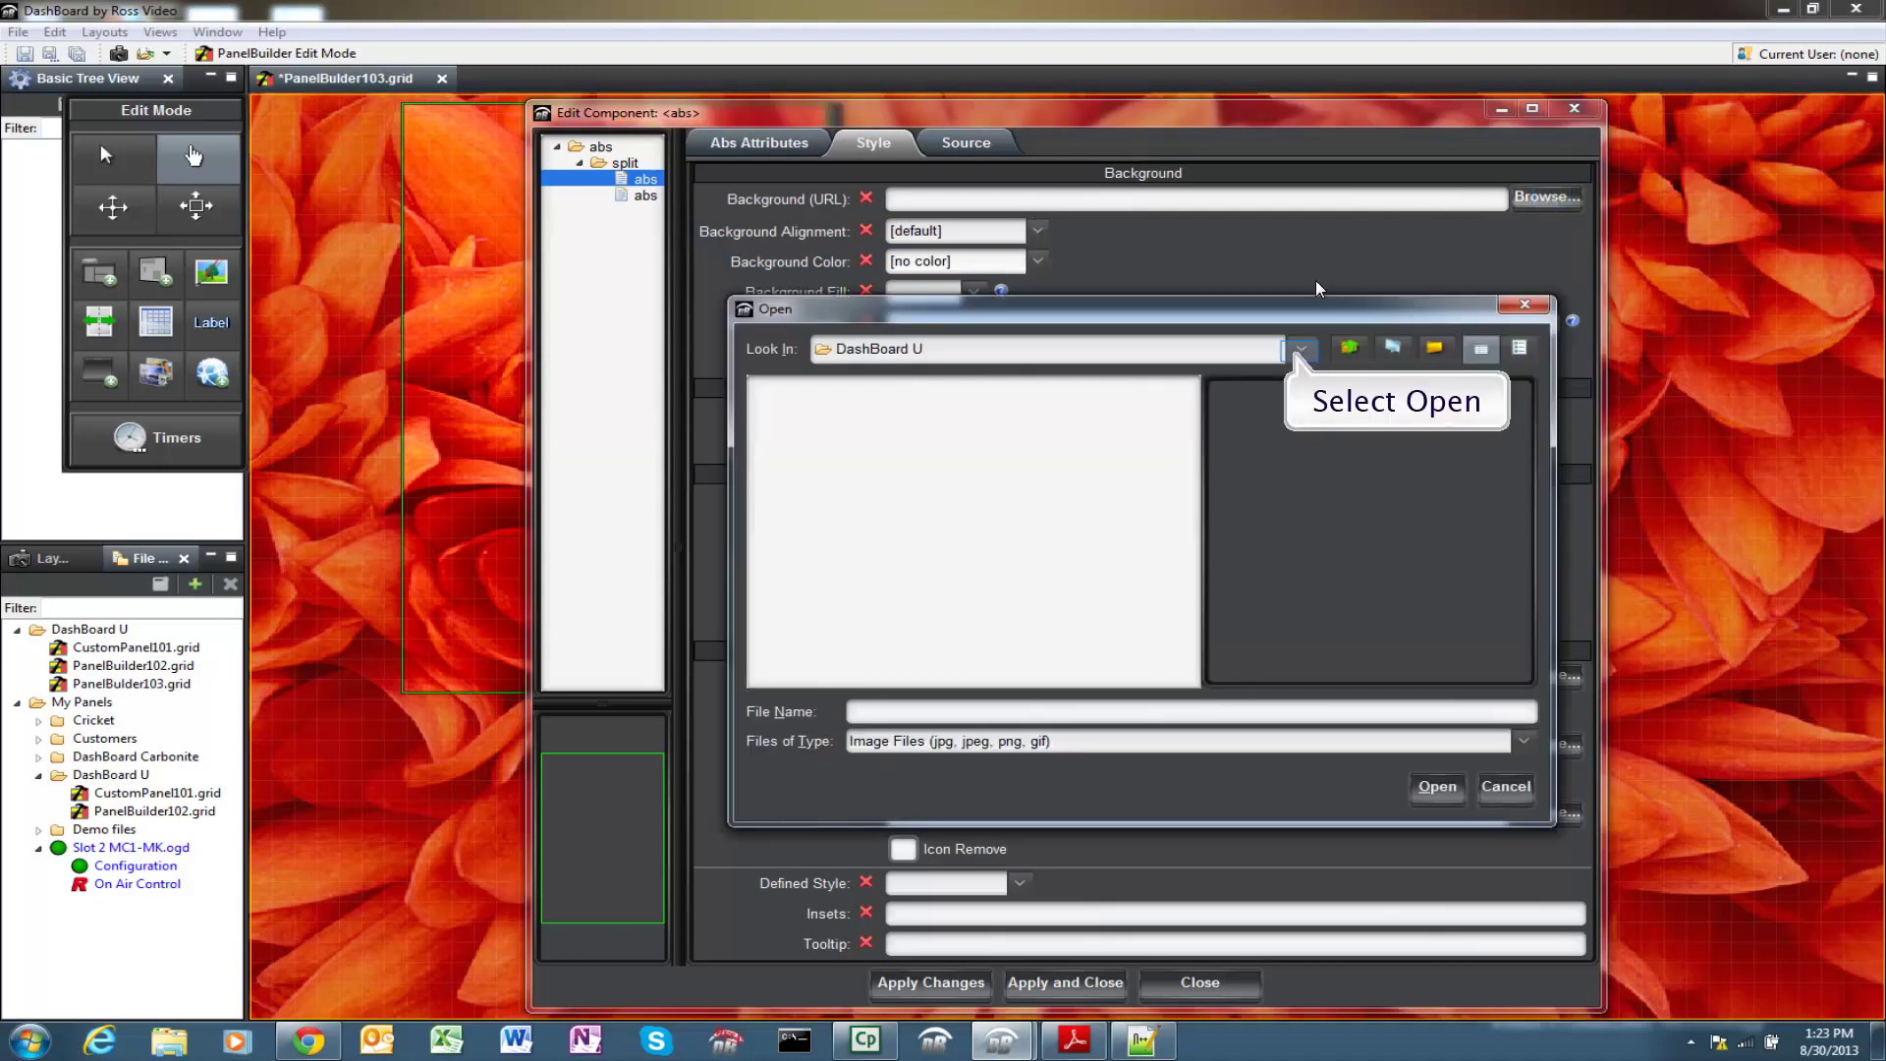
click(1301, 351)
mouse_move(1307, 485)
mouse_down()
mouse_move(1308, 405)
mouse_move(1312, 470)
mouse_up()
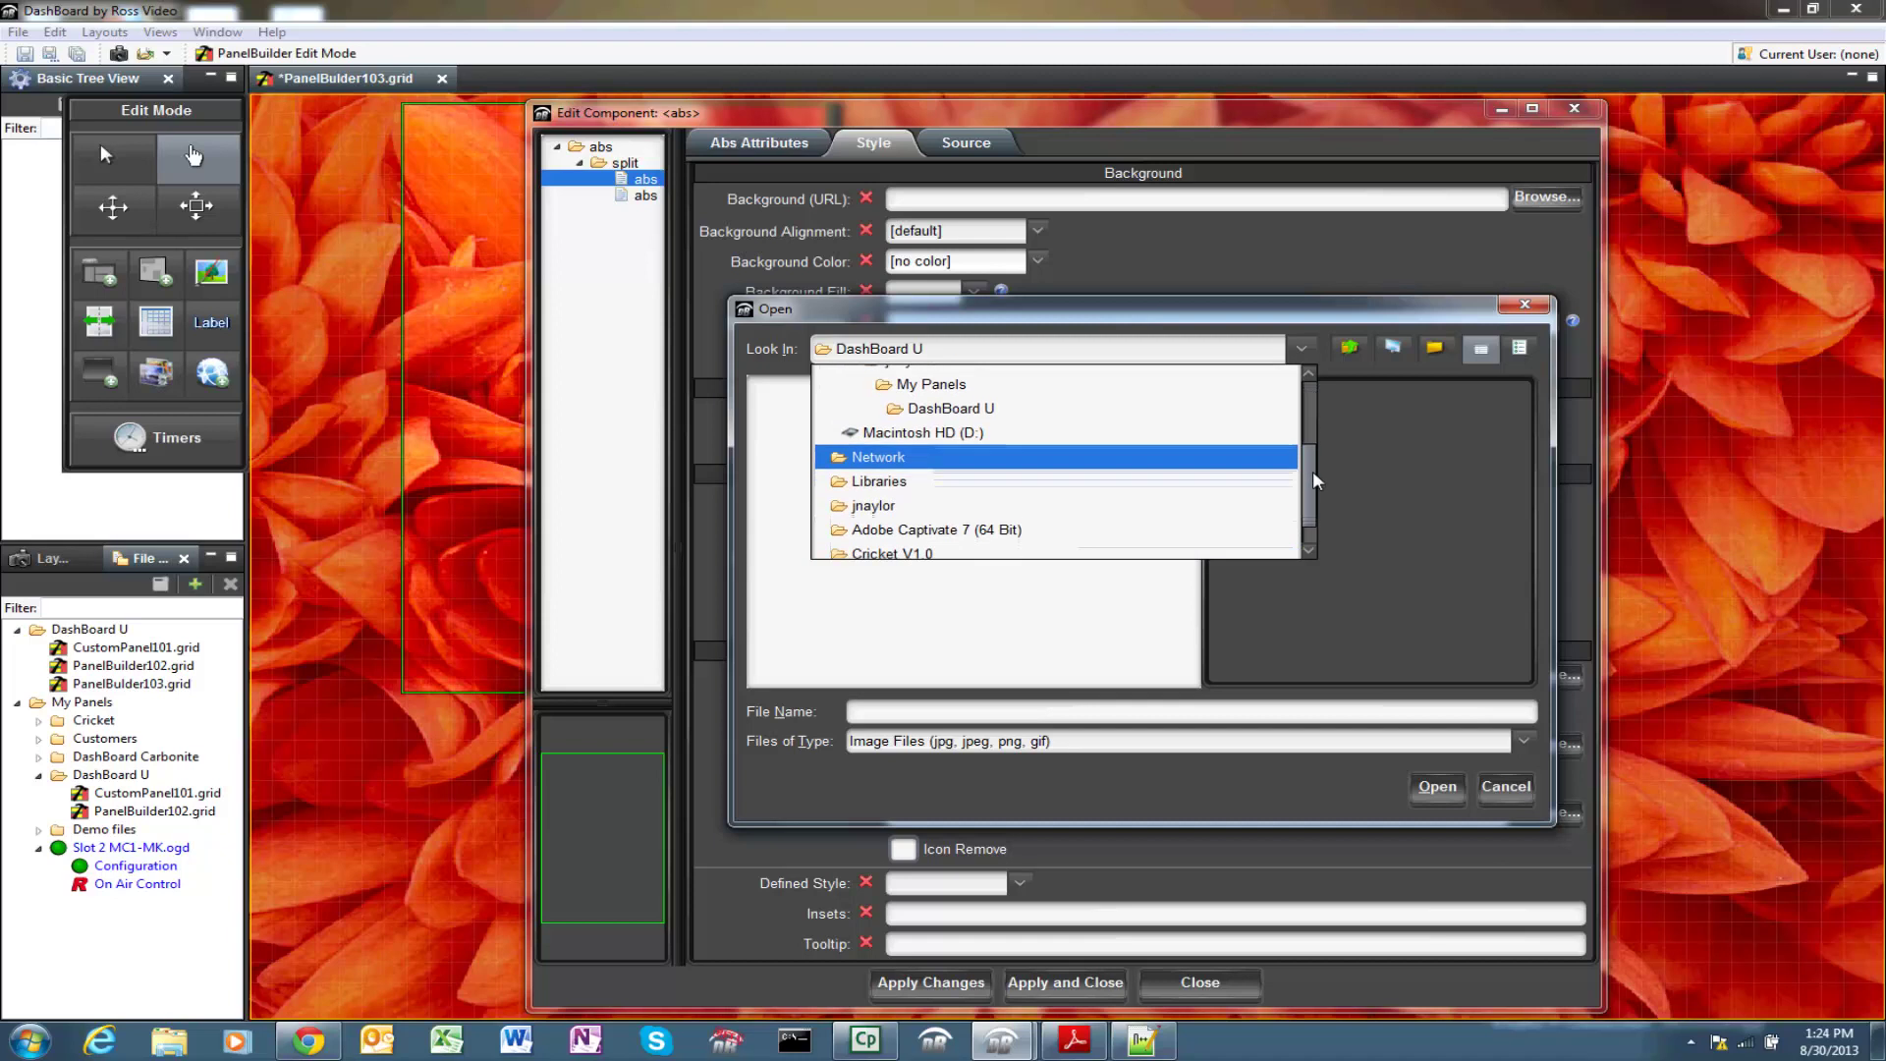
click(872, 480)
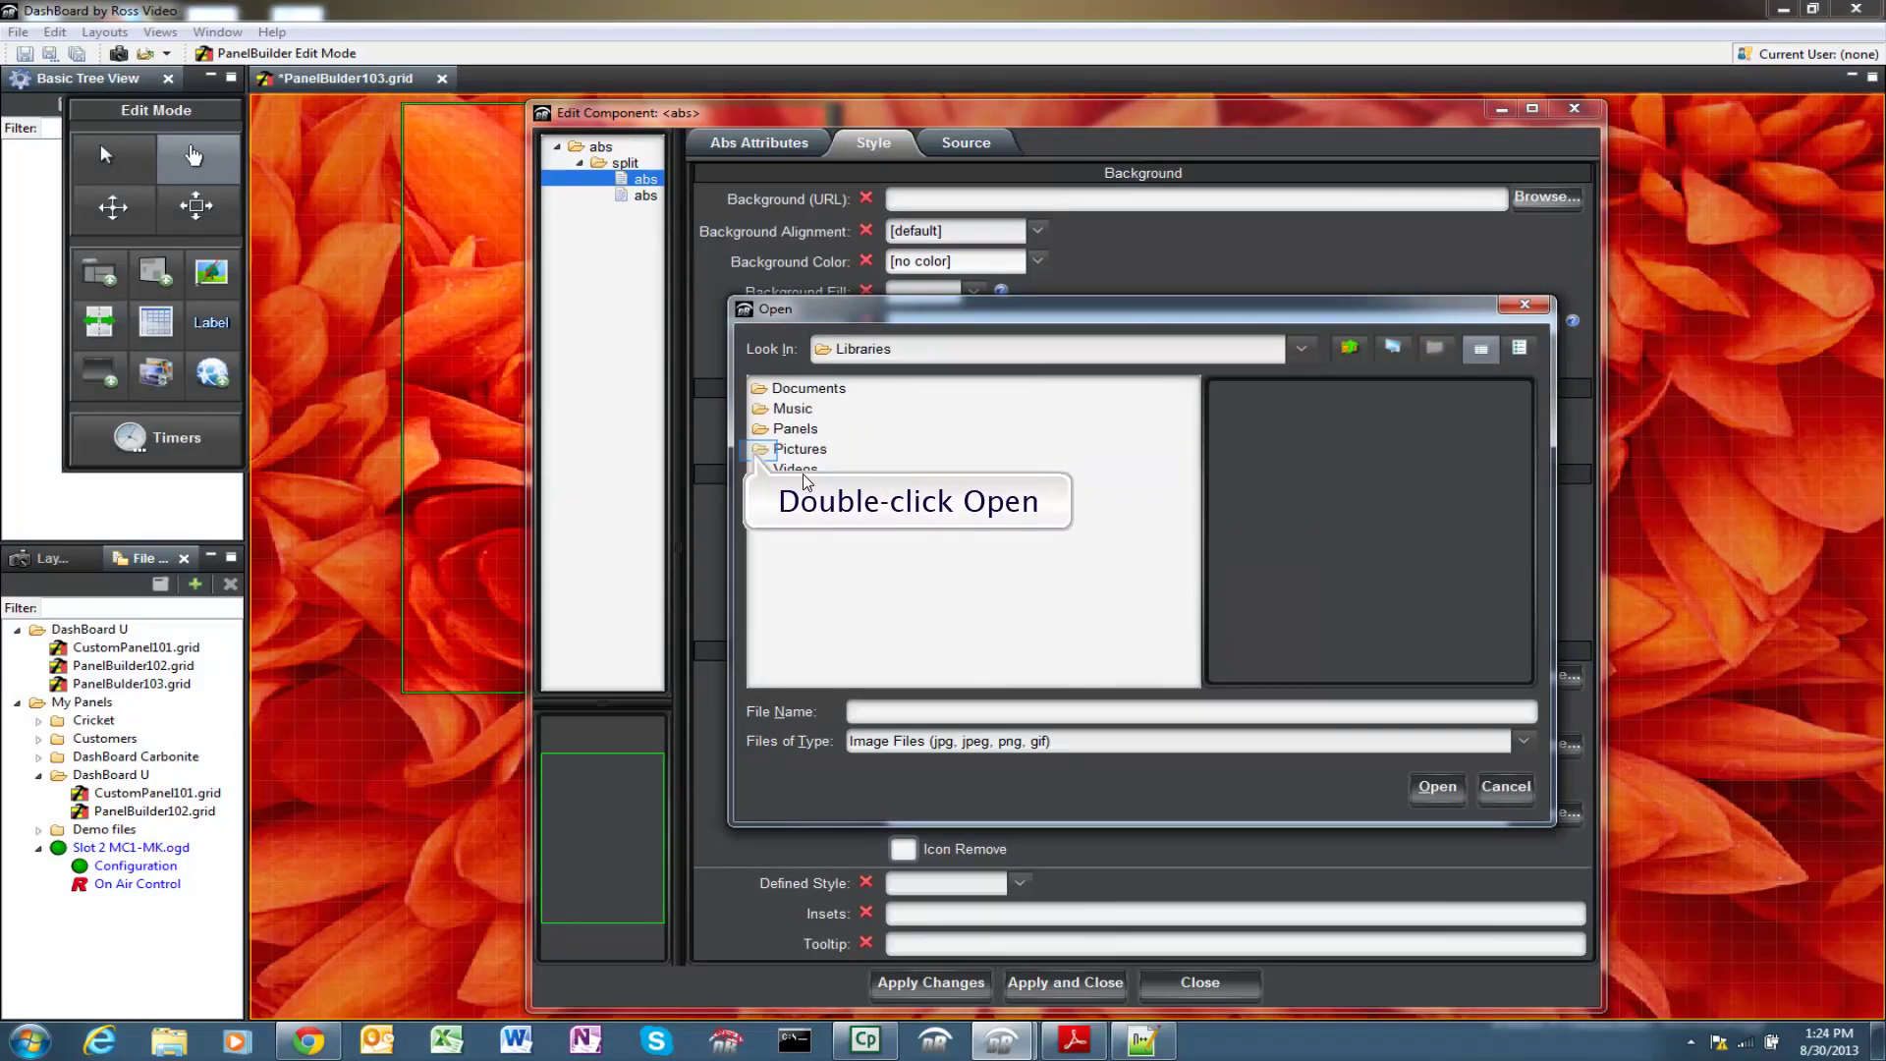
double_click(758, 450)
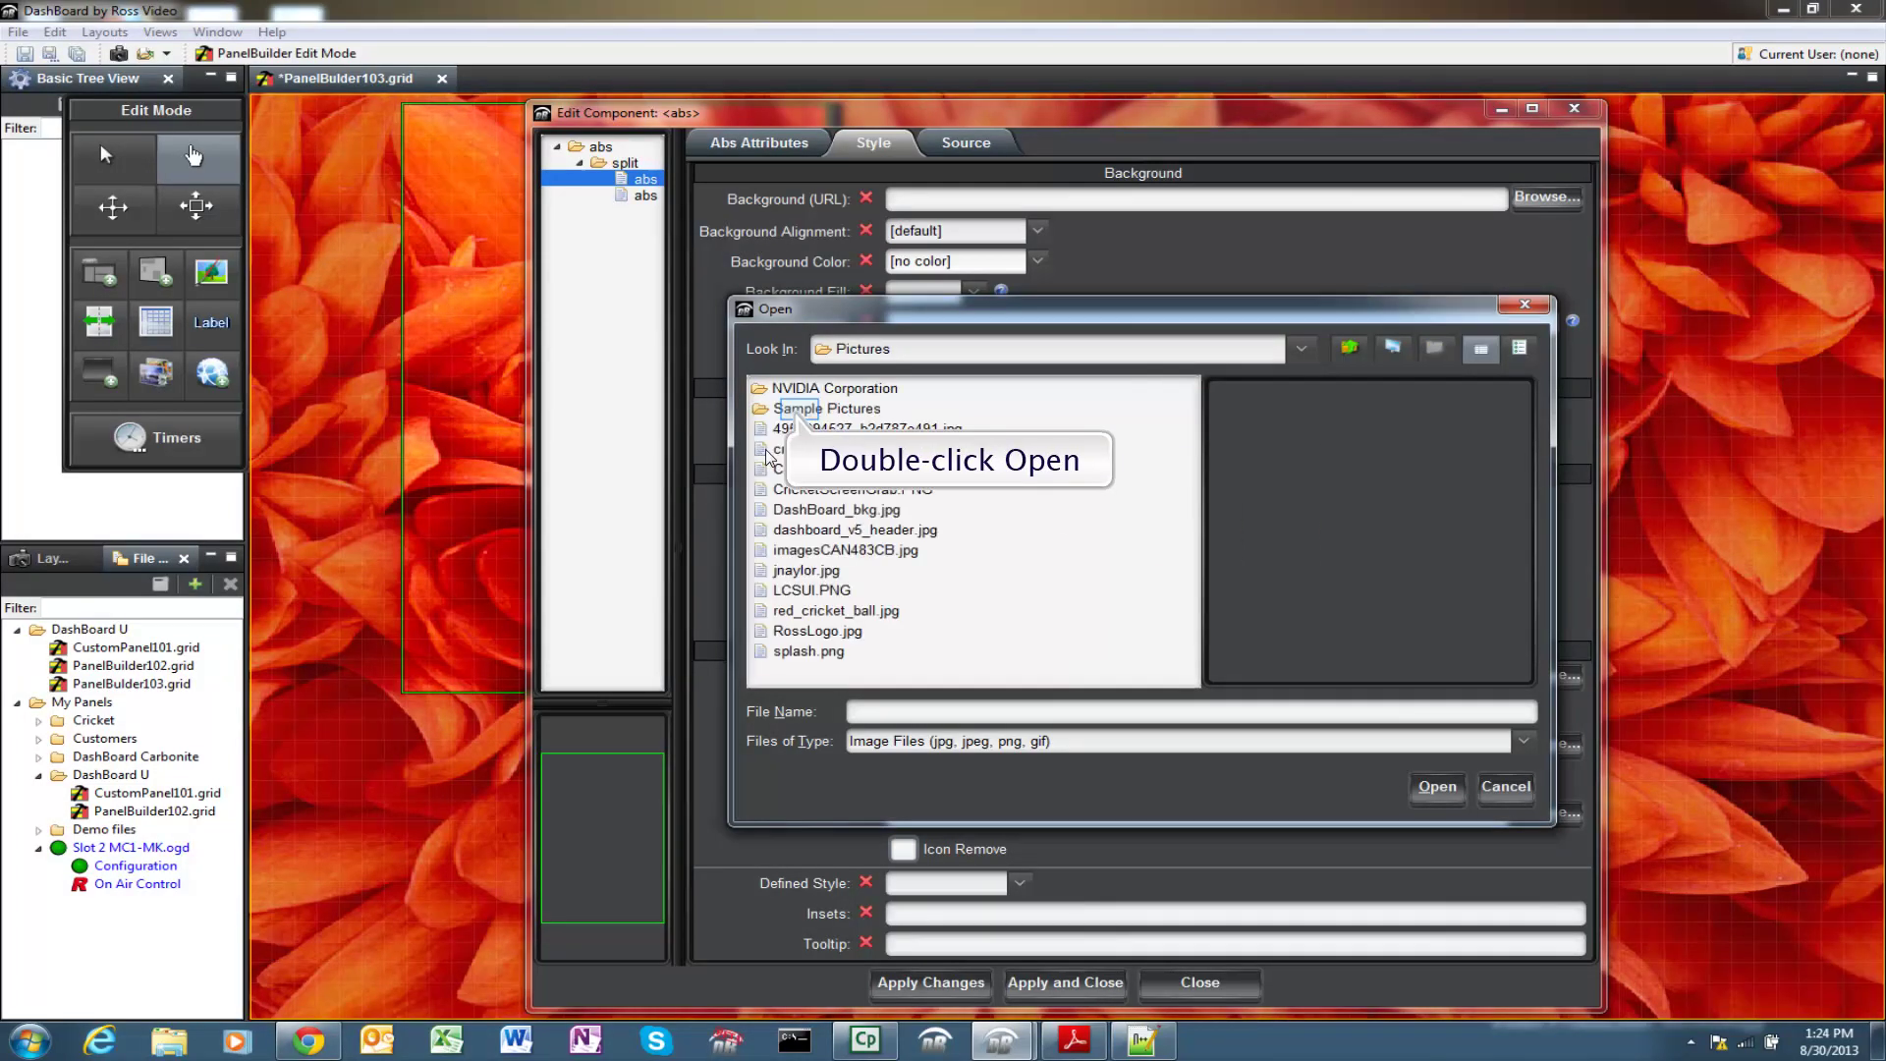
double_click(802, 411)
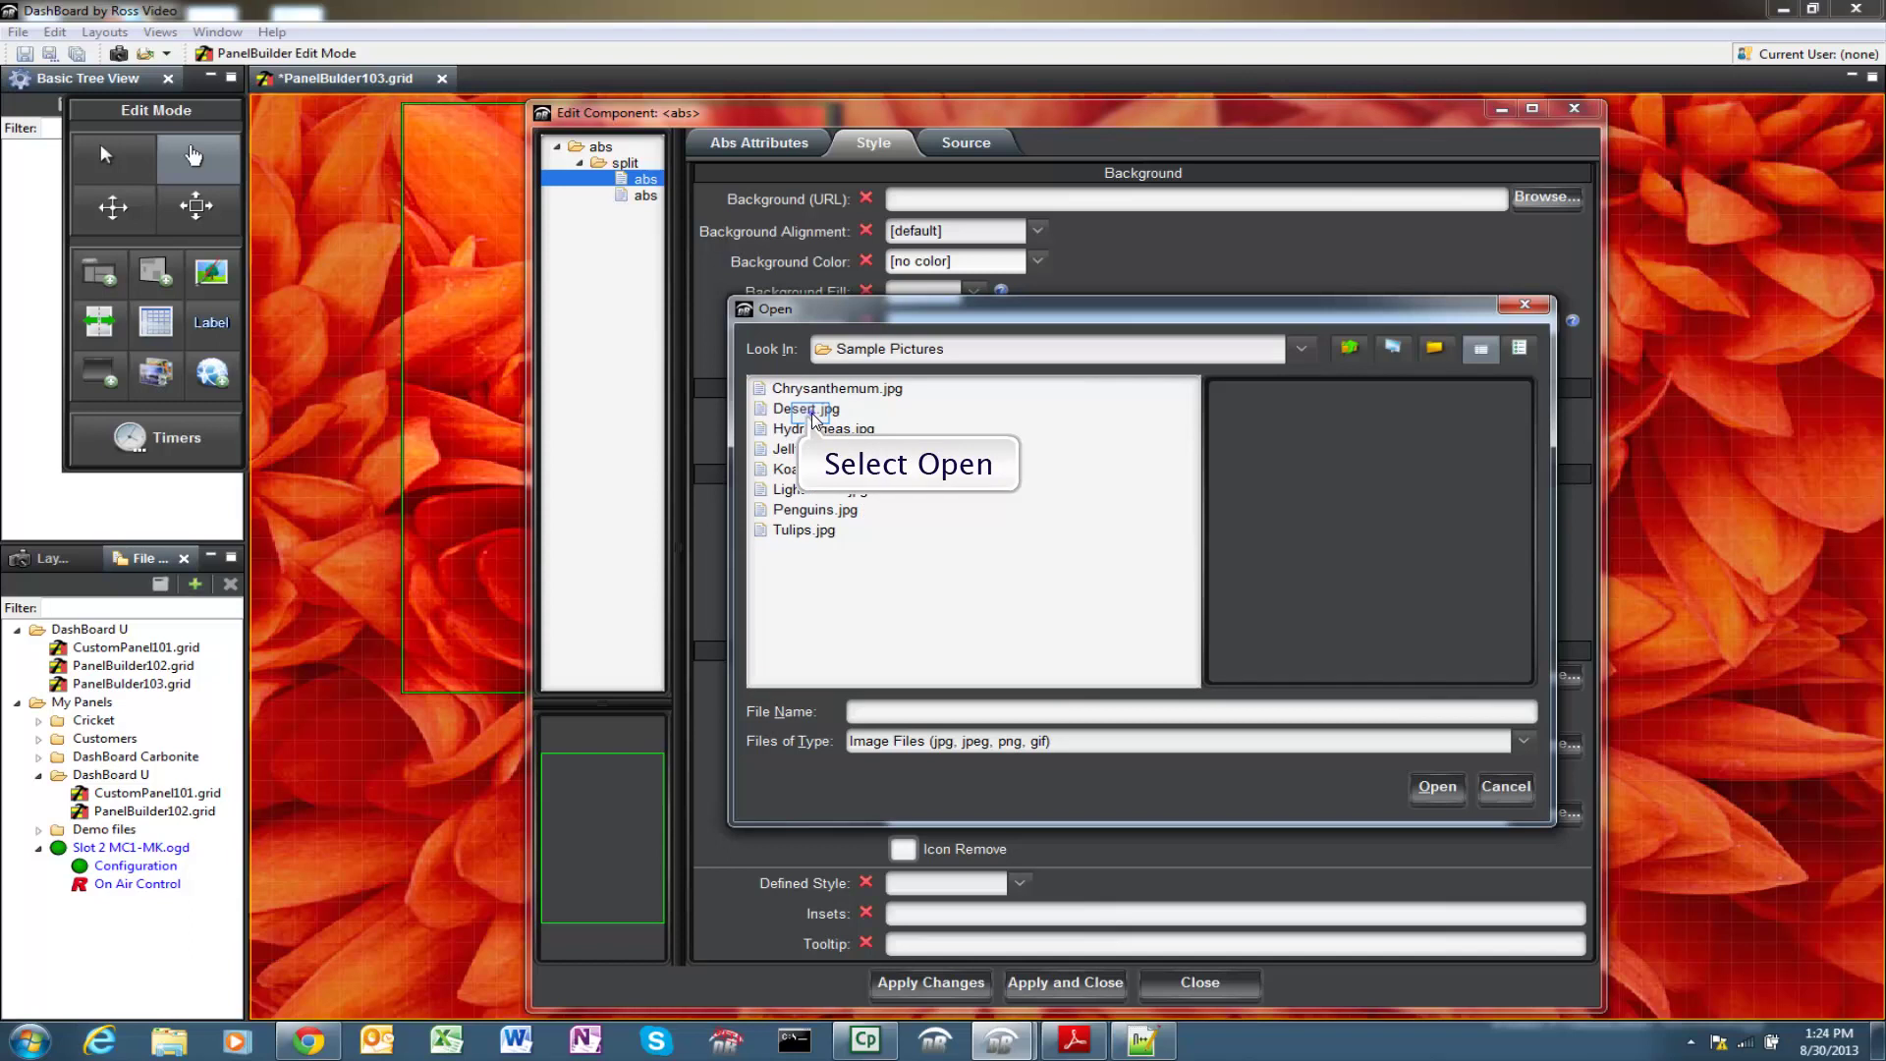
click(807, 410)
click(1429, 790)
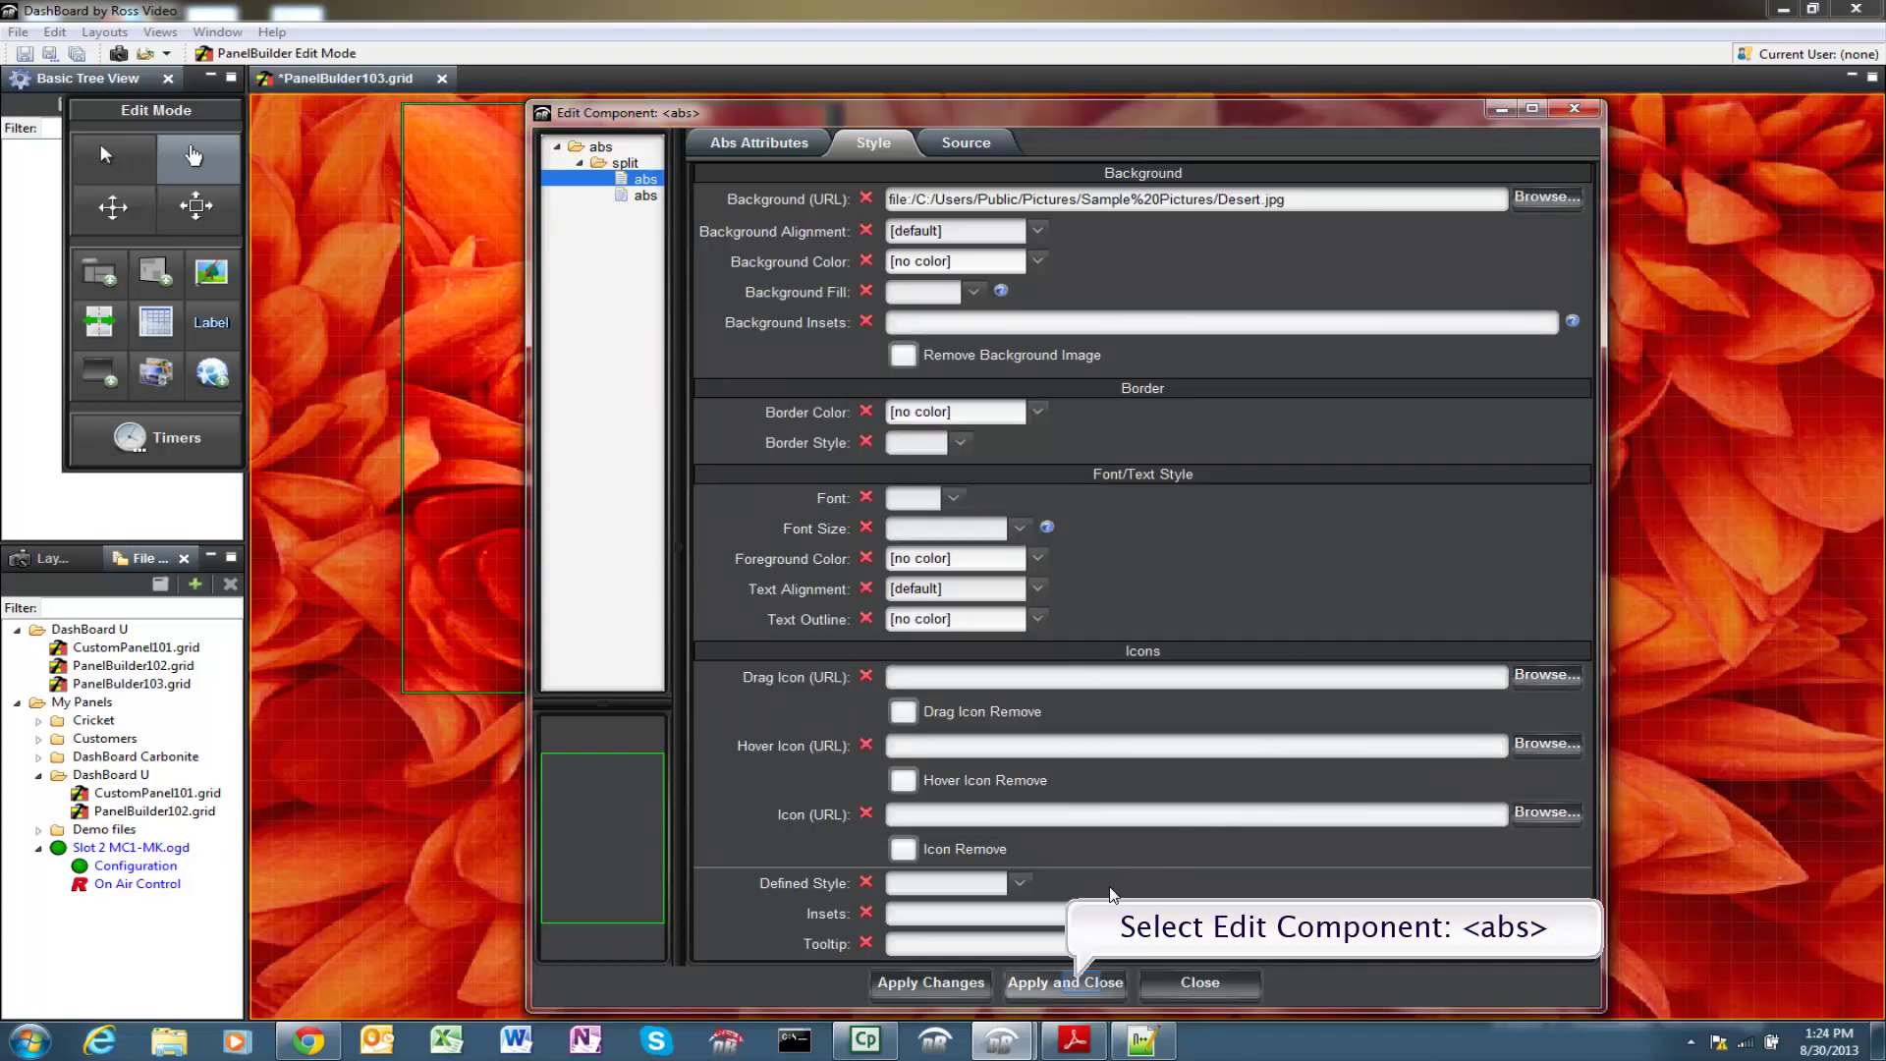
click(1085, 983)
Set the right split pane's background to Hydrangeas.jpg from the Sample Pictures folder and apply it.
double_click(994, 203)
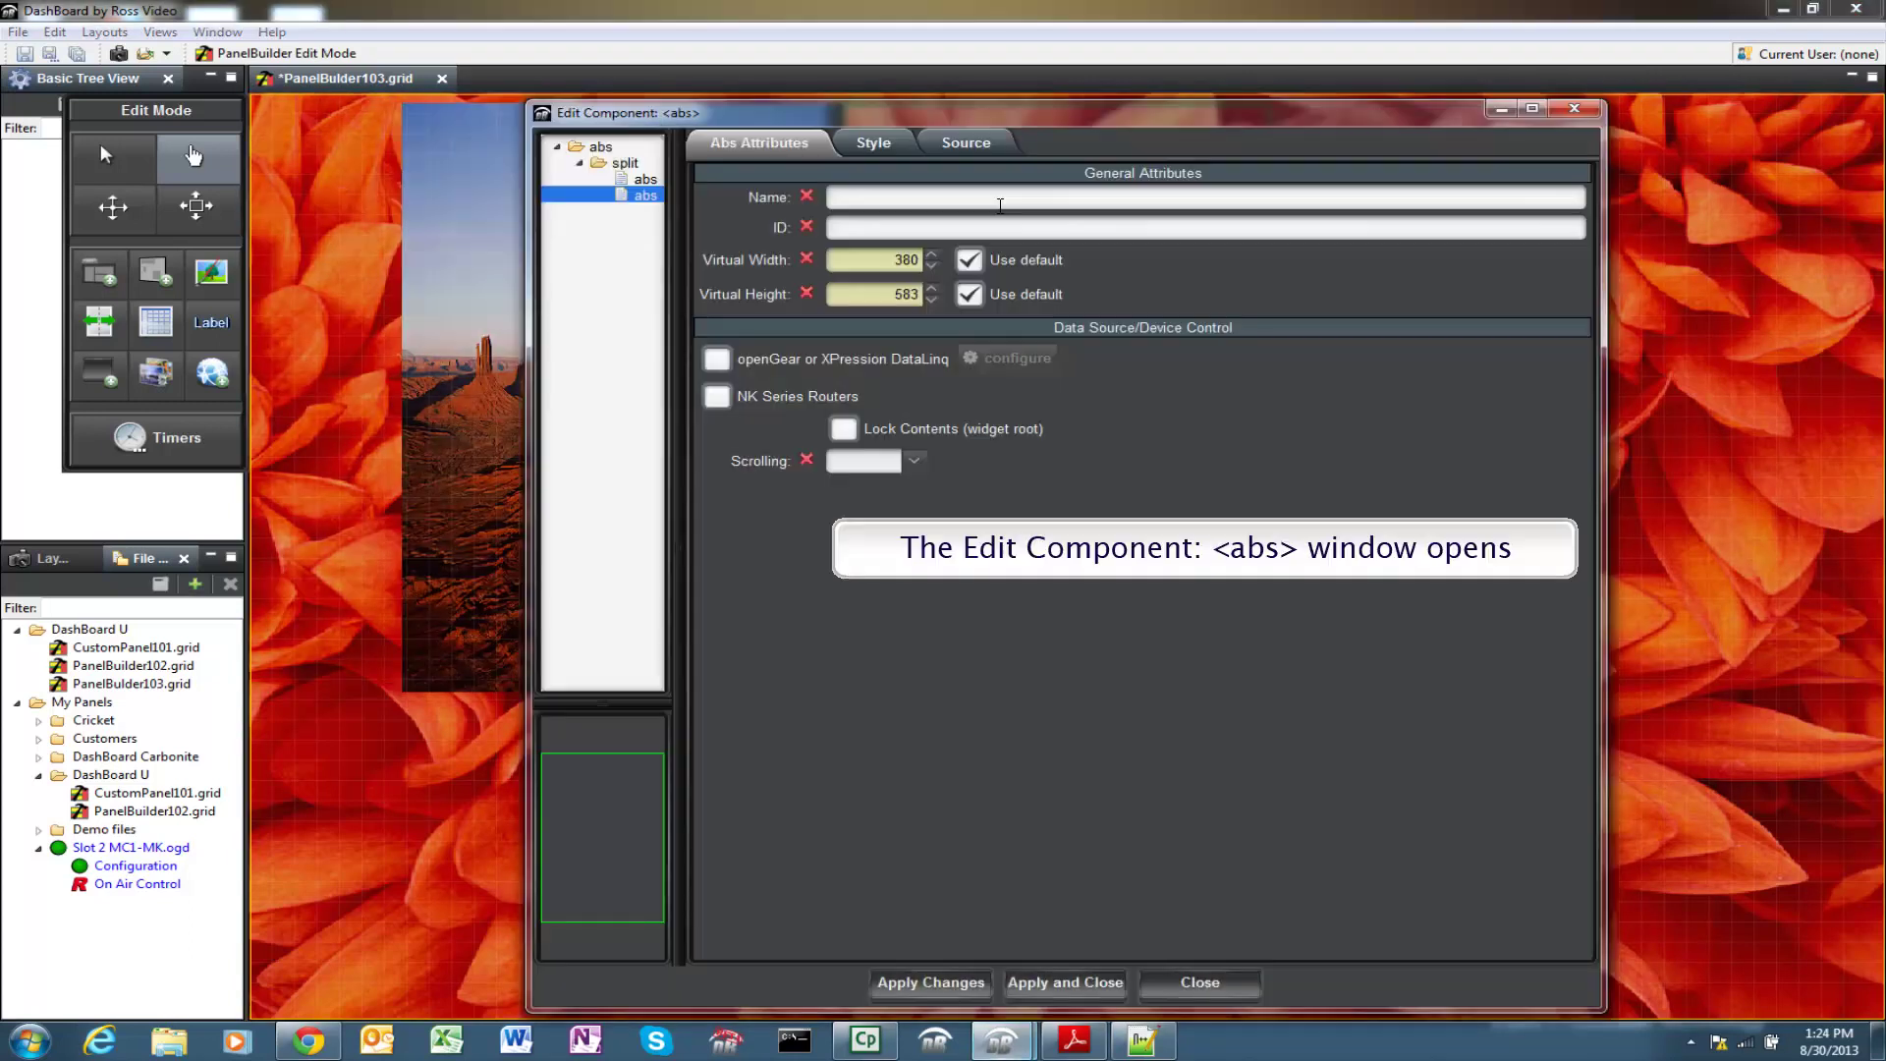
click(967, 143)
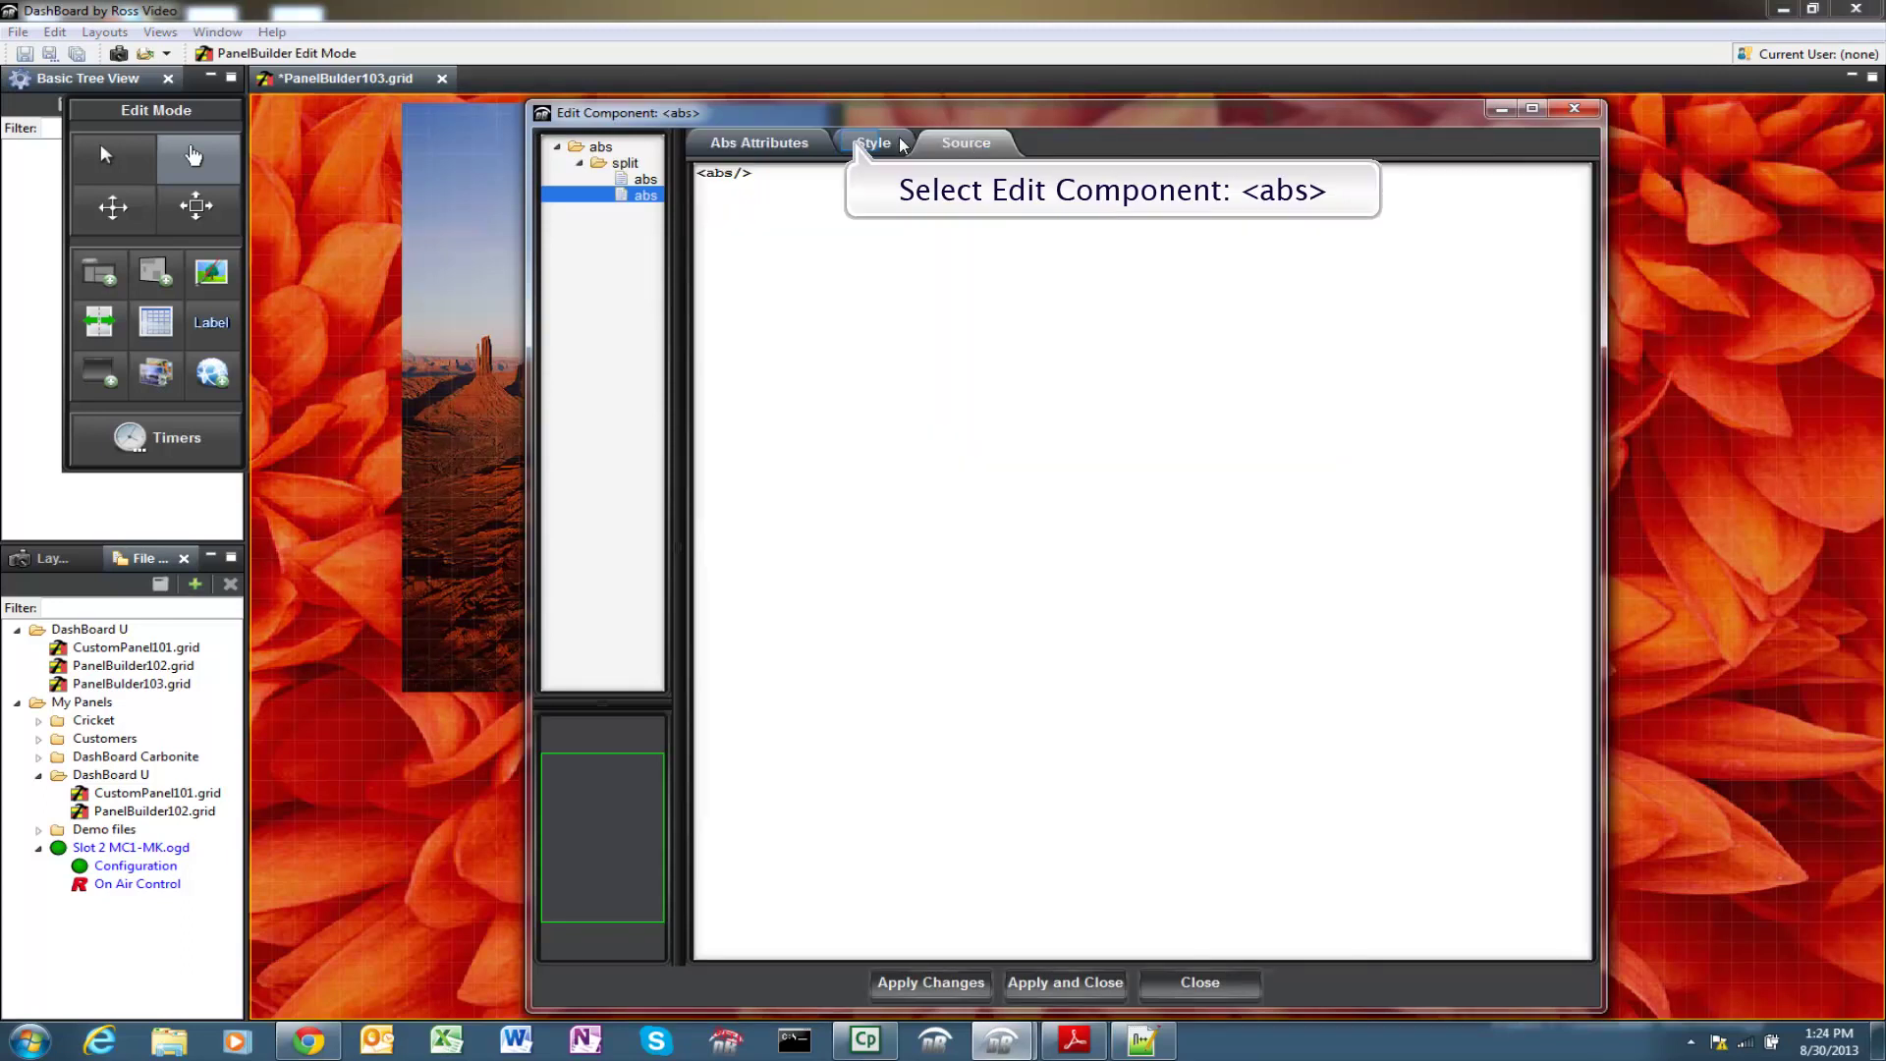
click(861, 142)
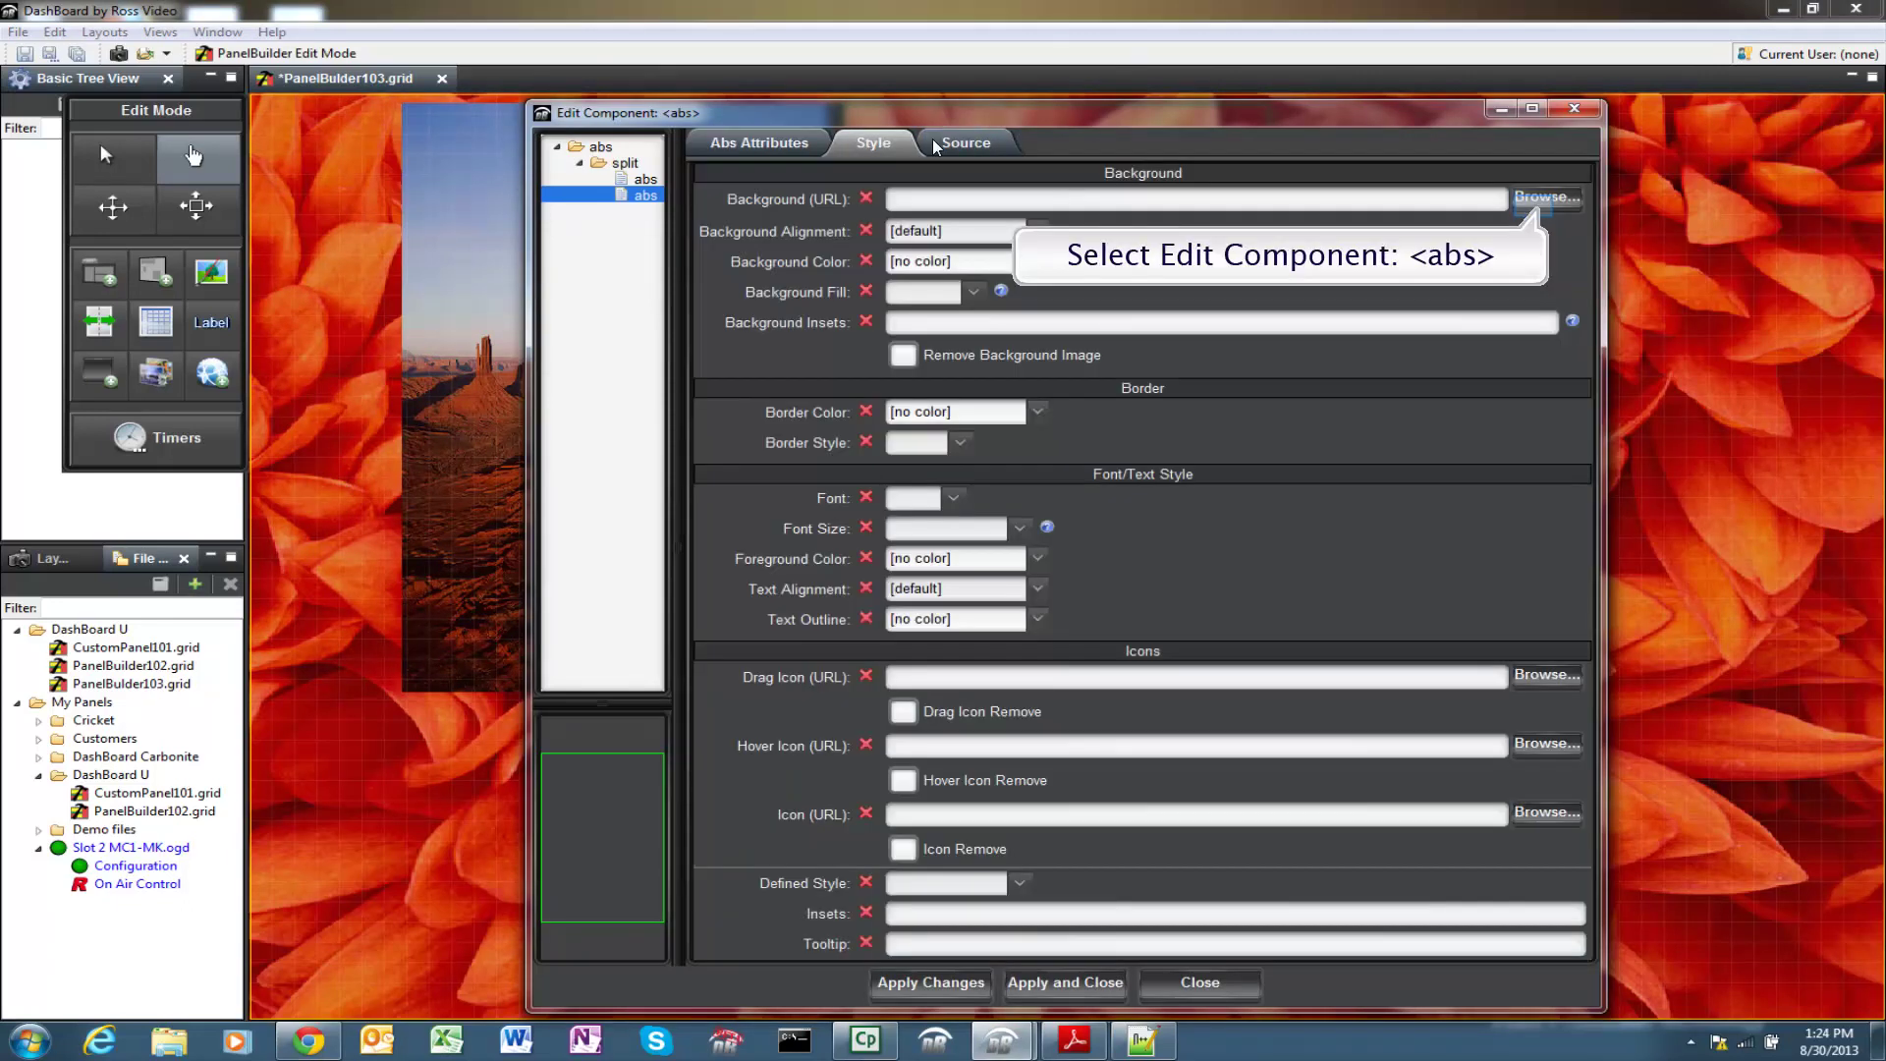
click(1545, 198)
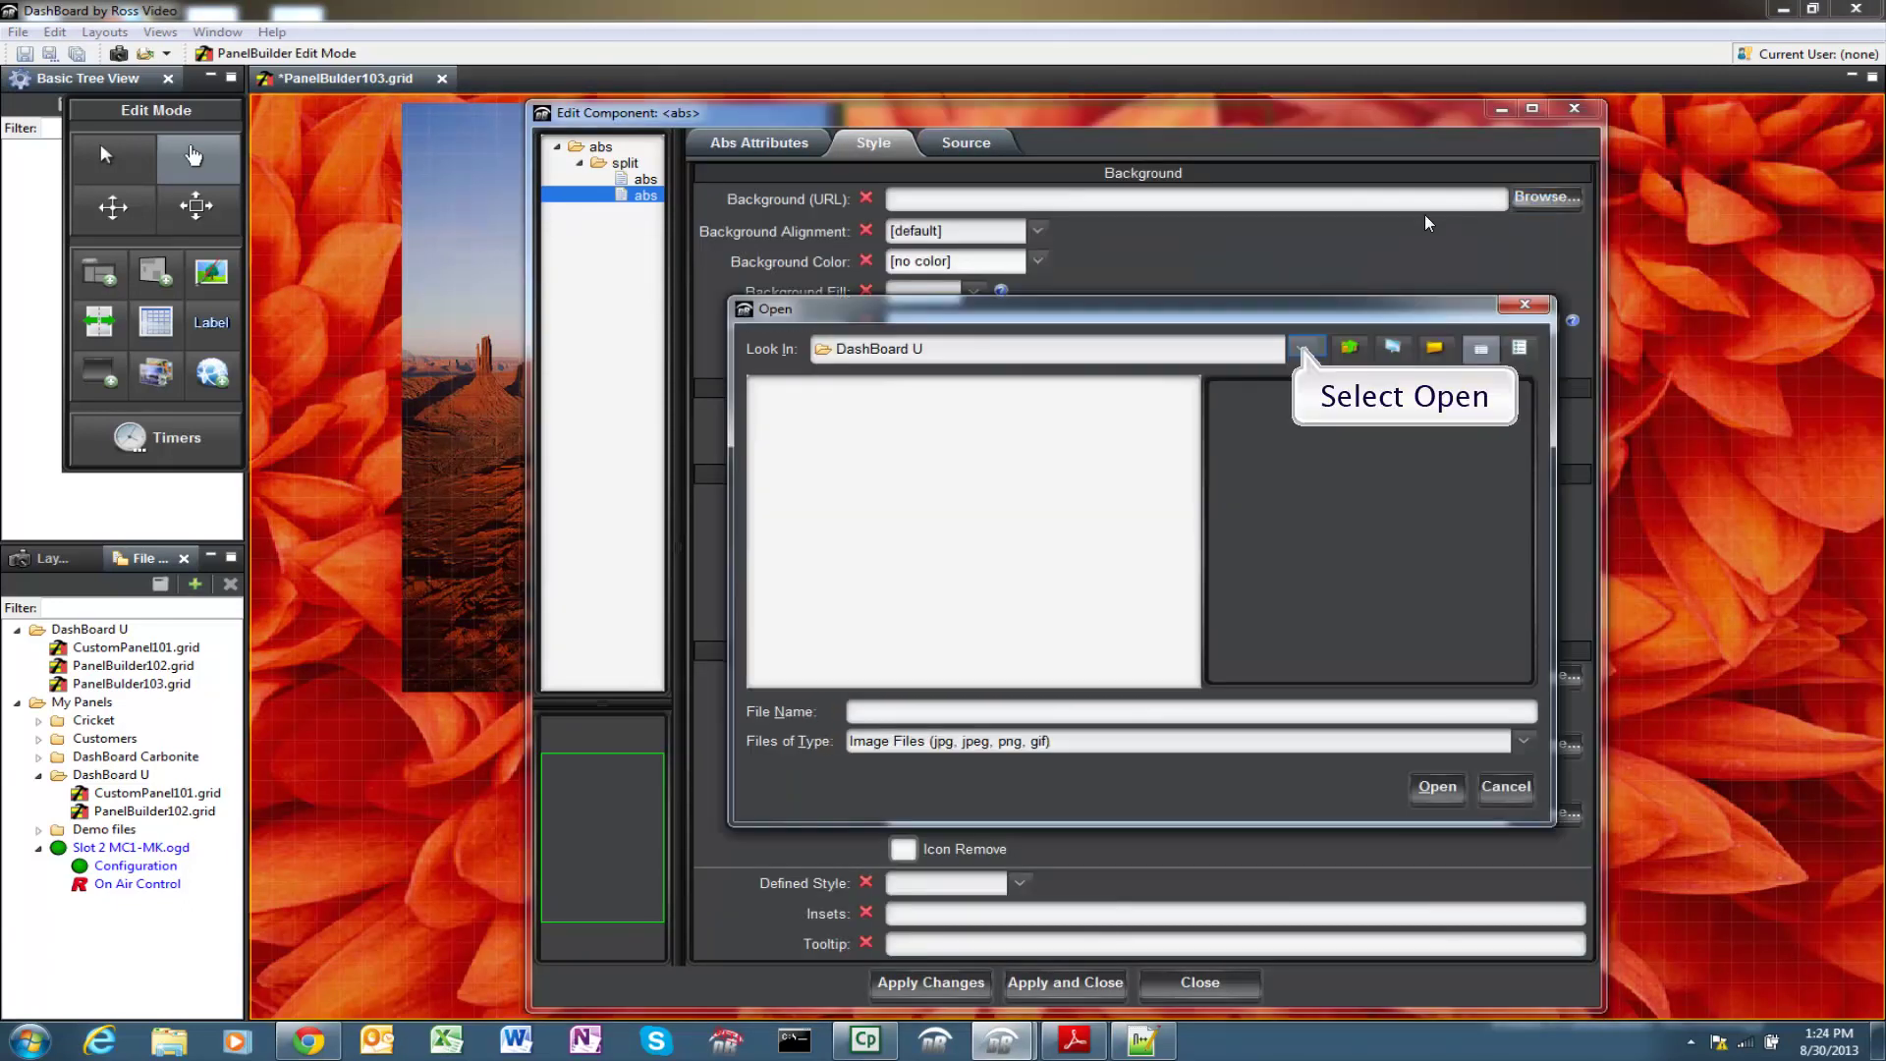
click(1303, 349)
click(865, 454)
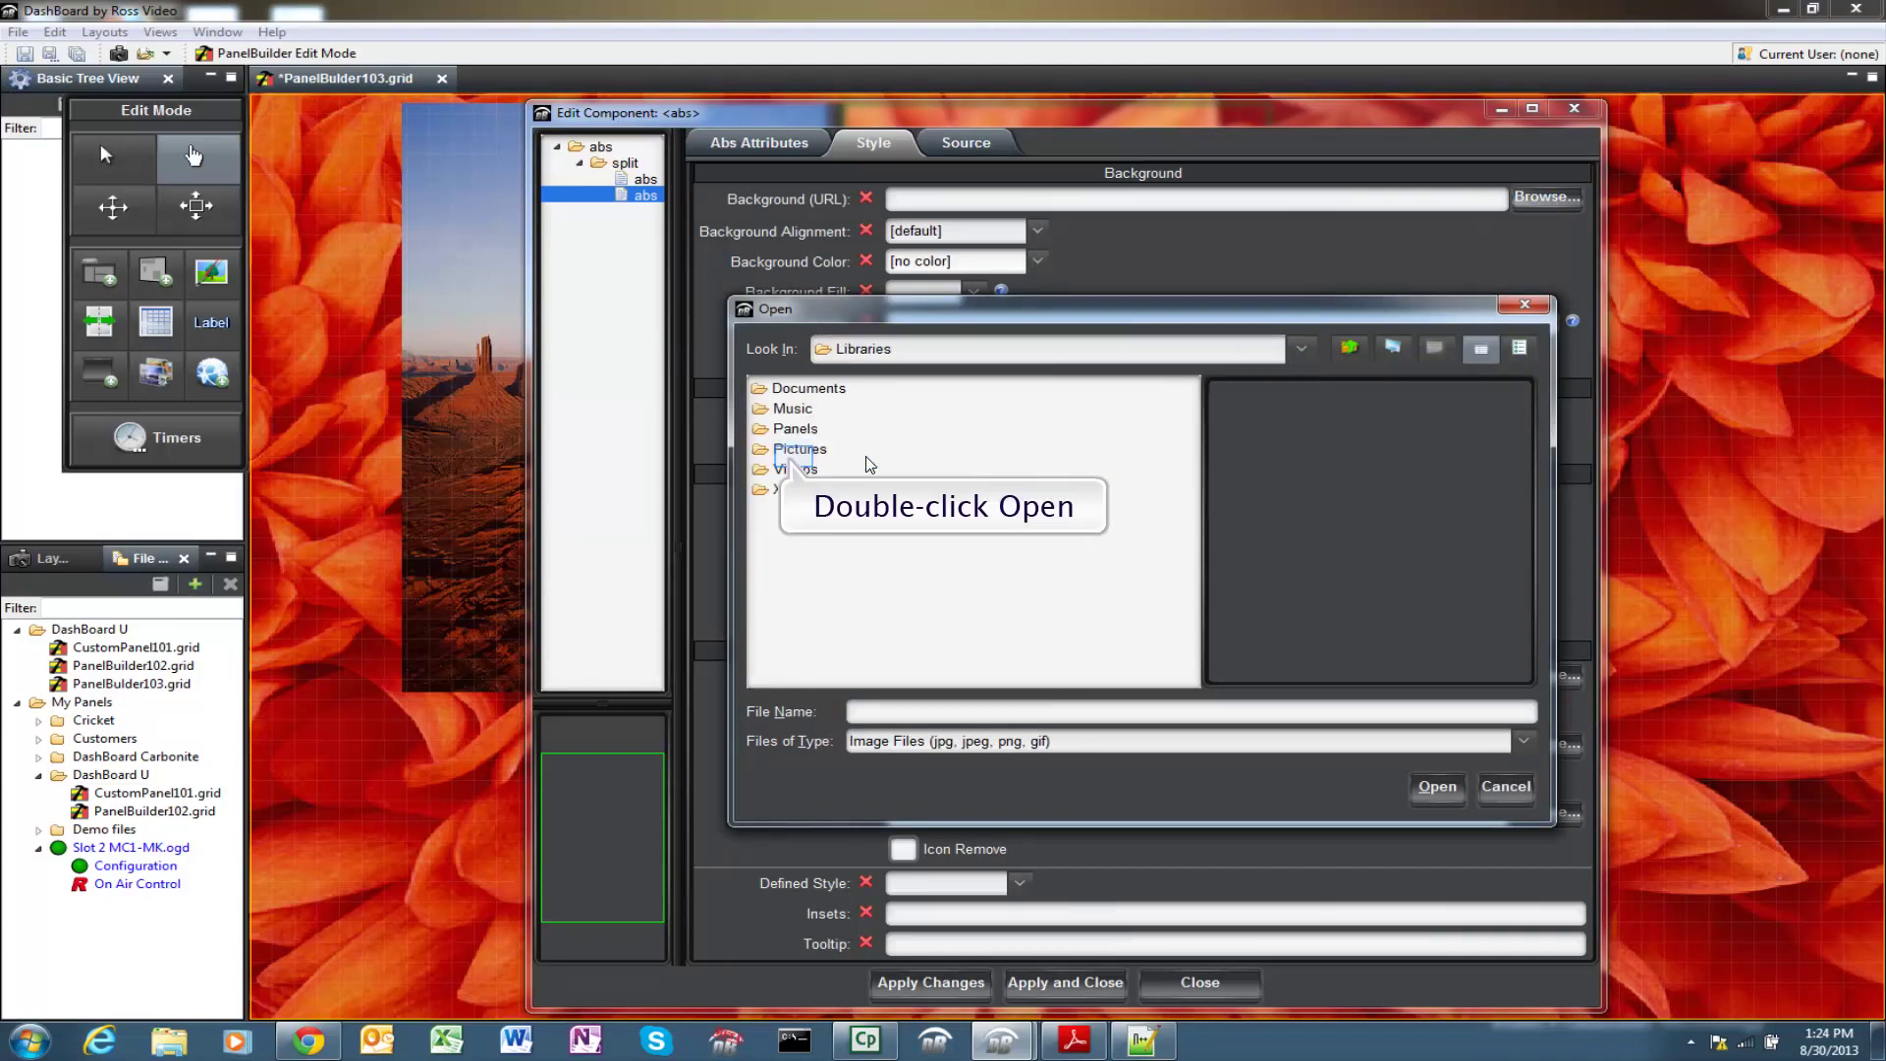
double_click(811, 451)
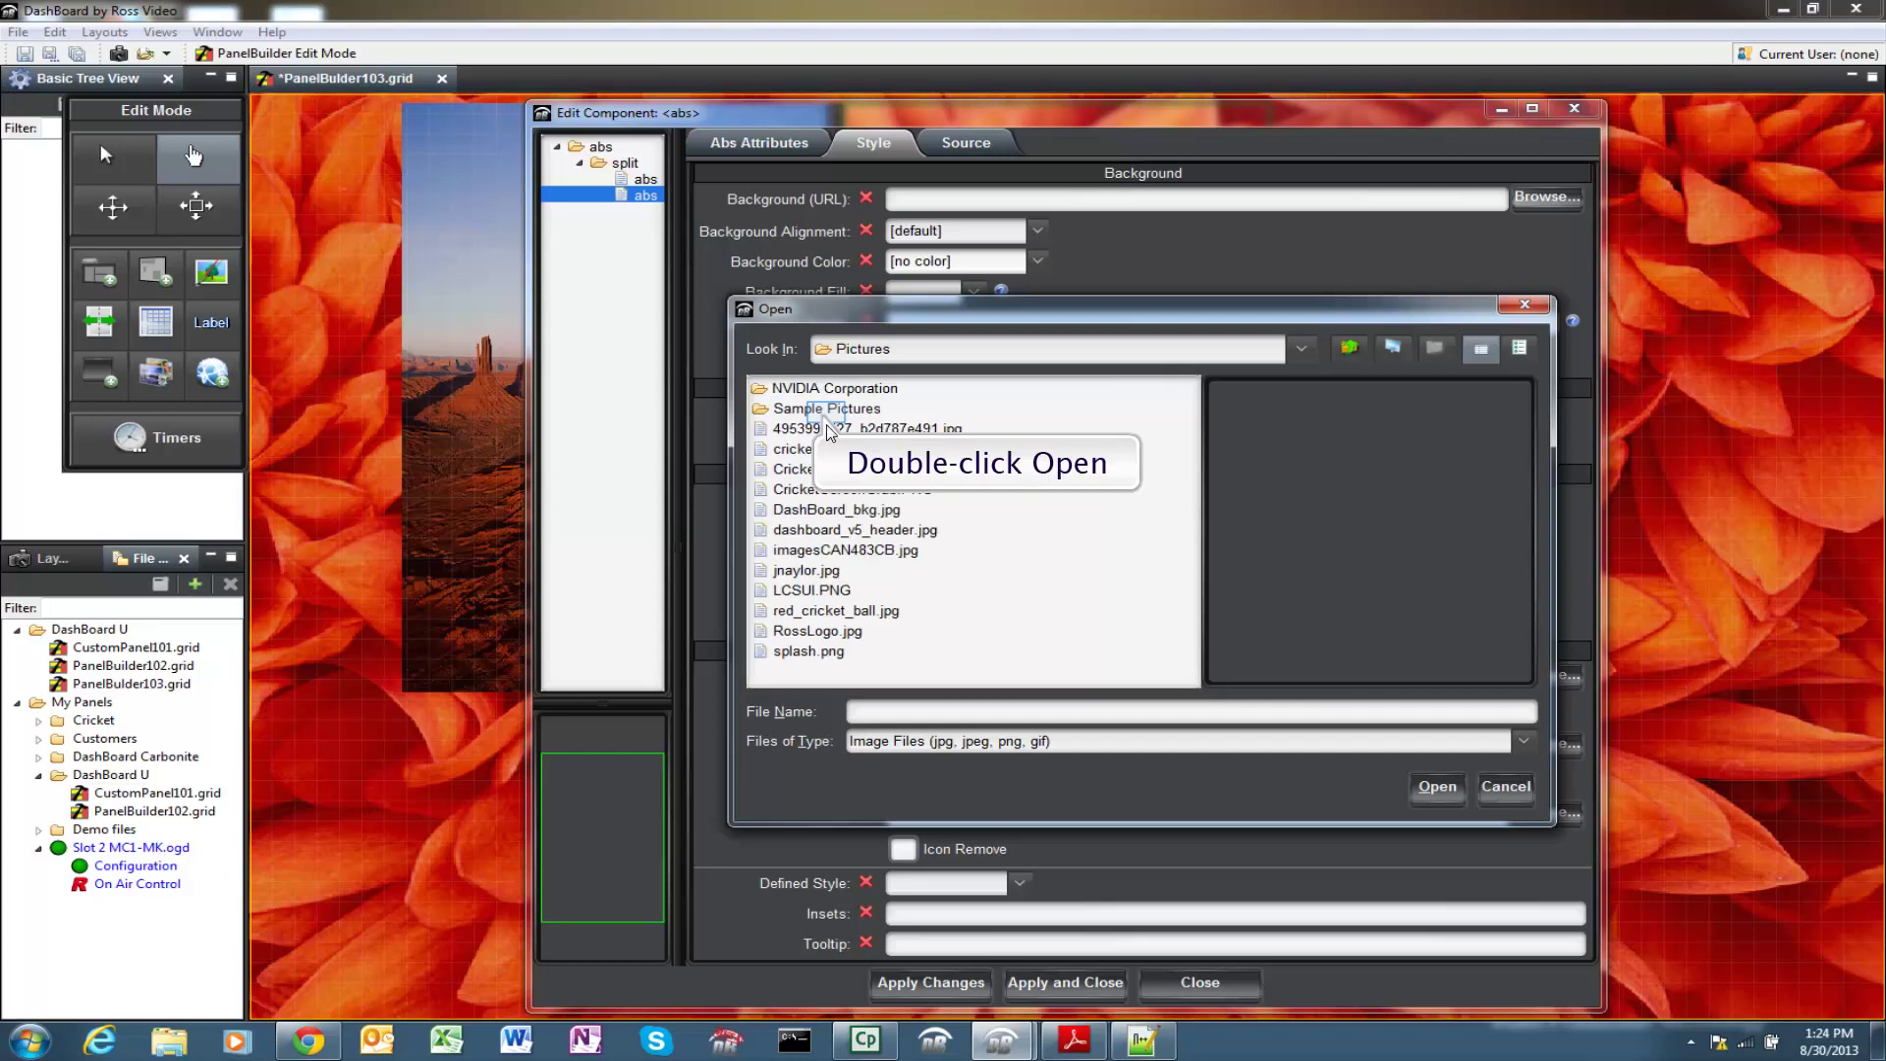
double_click(828, 411)
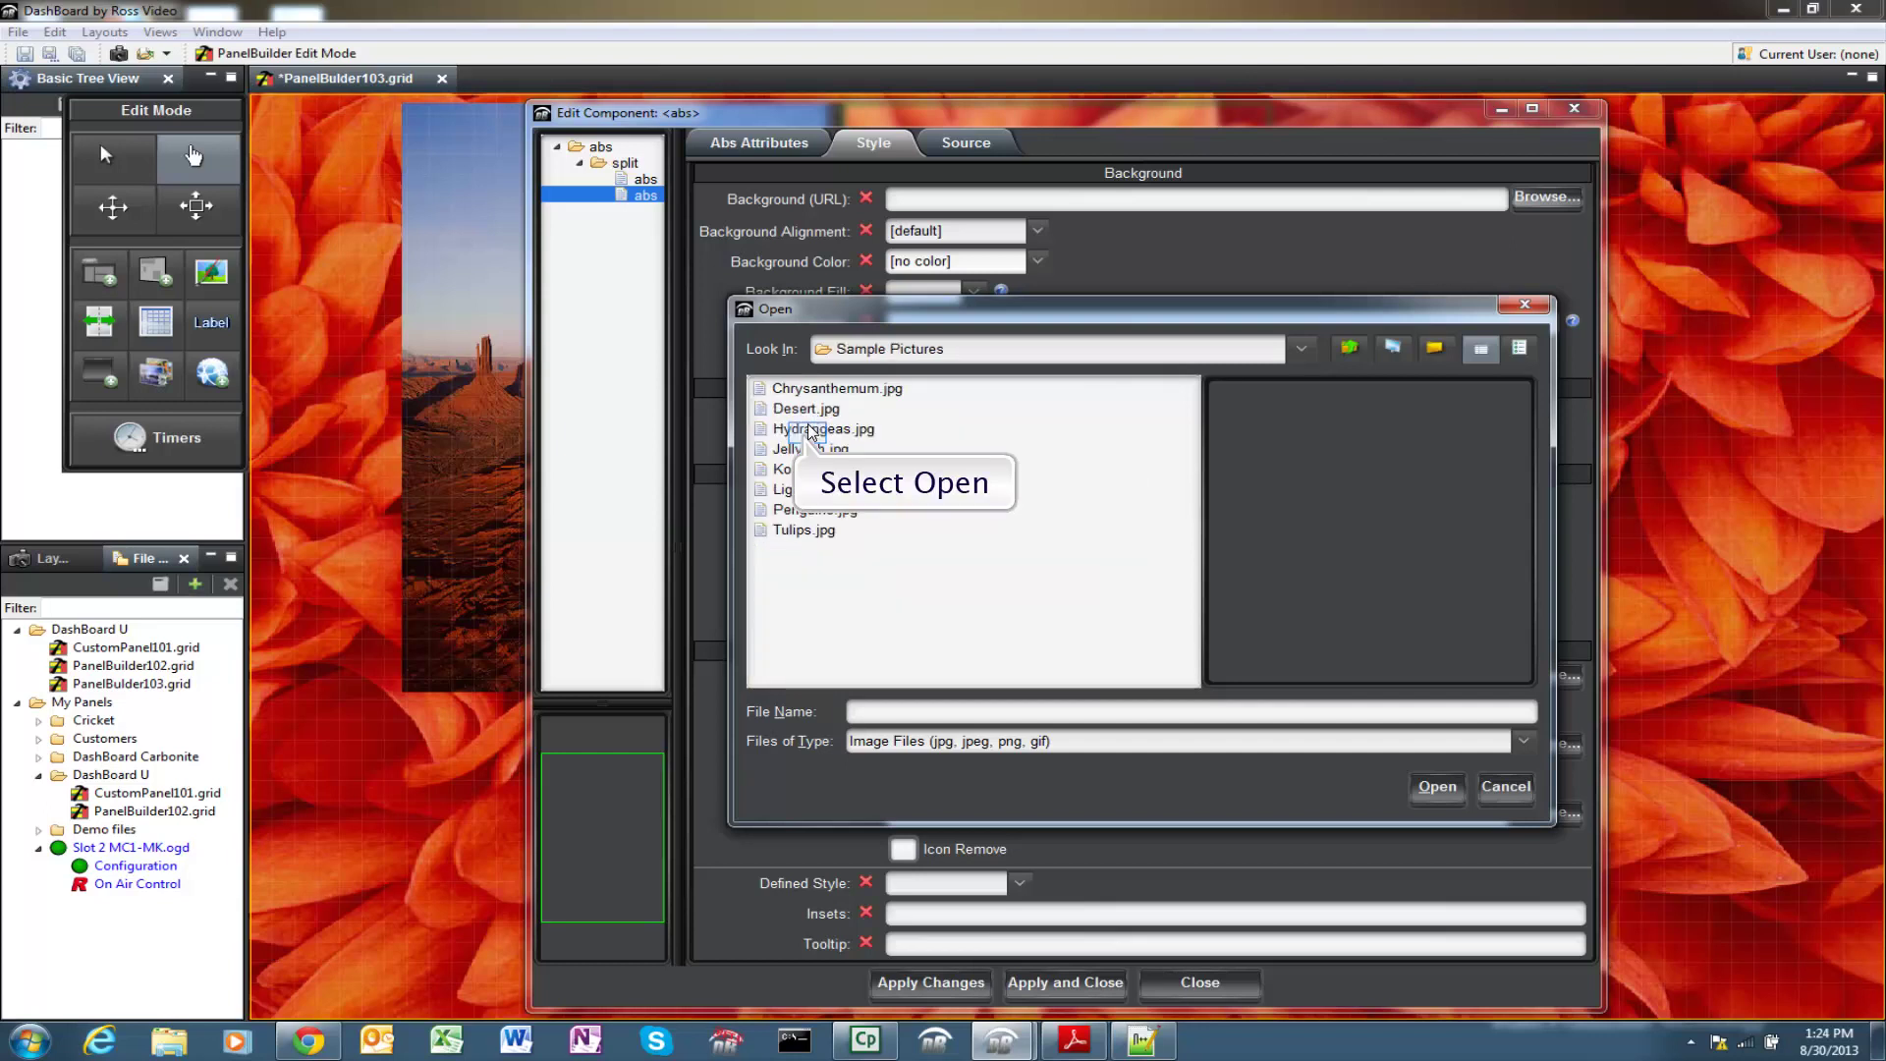
click(812, 429)
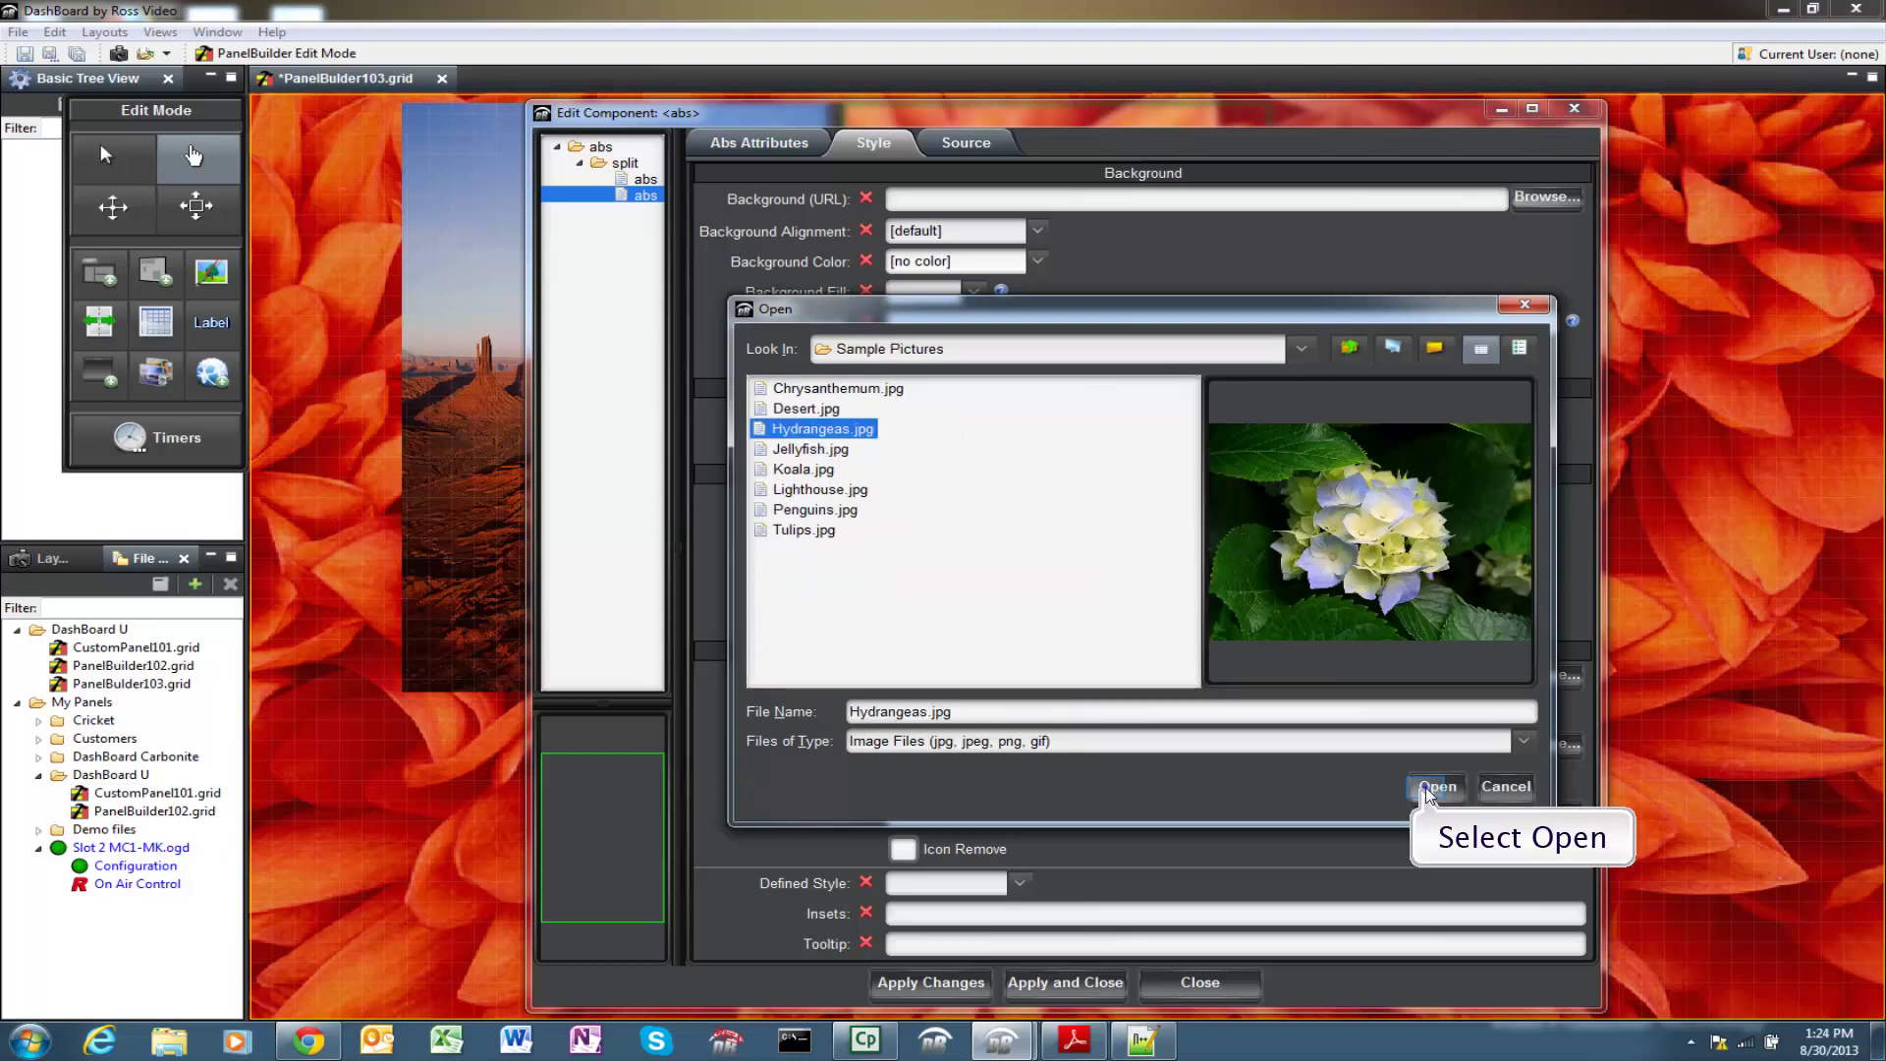
click(1434, 787)
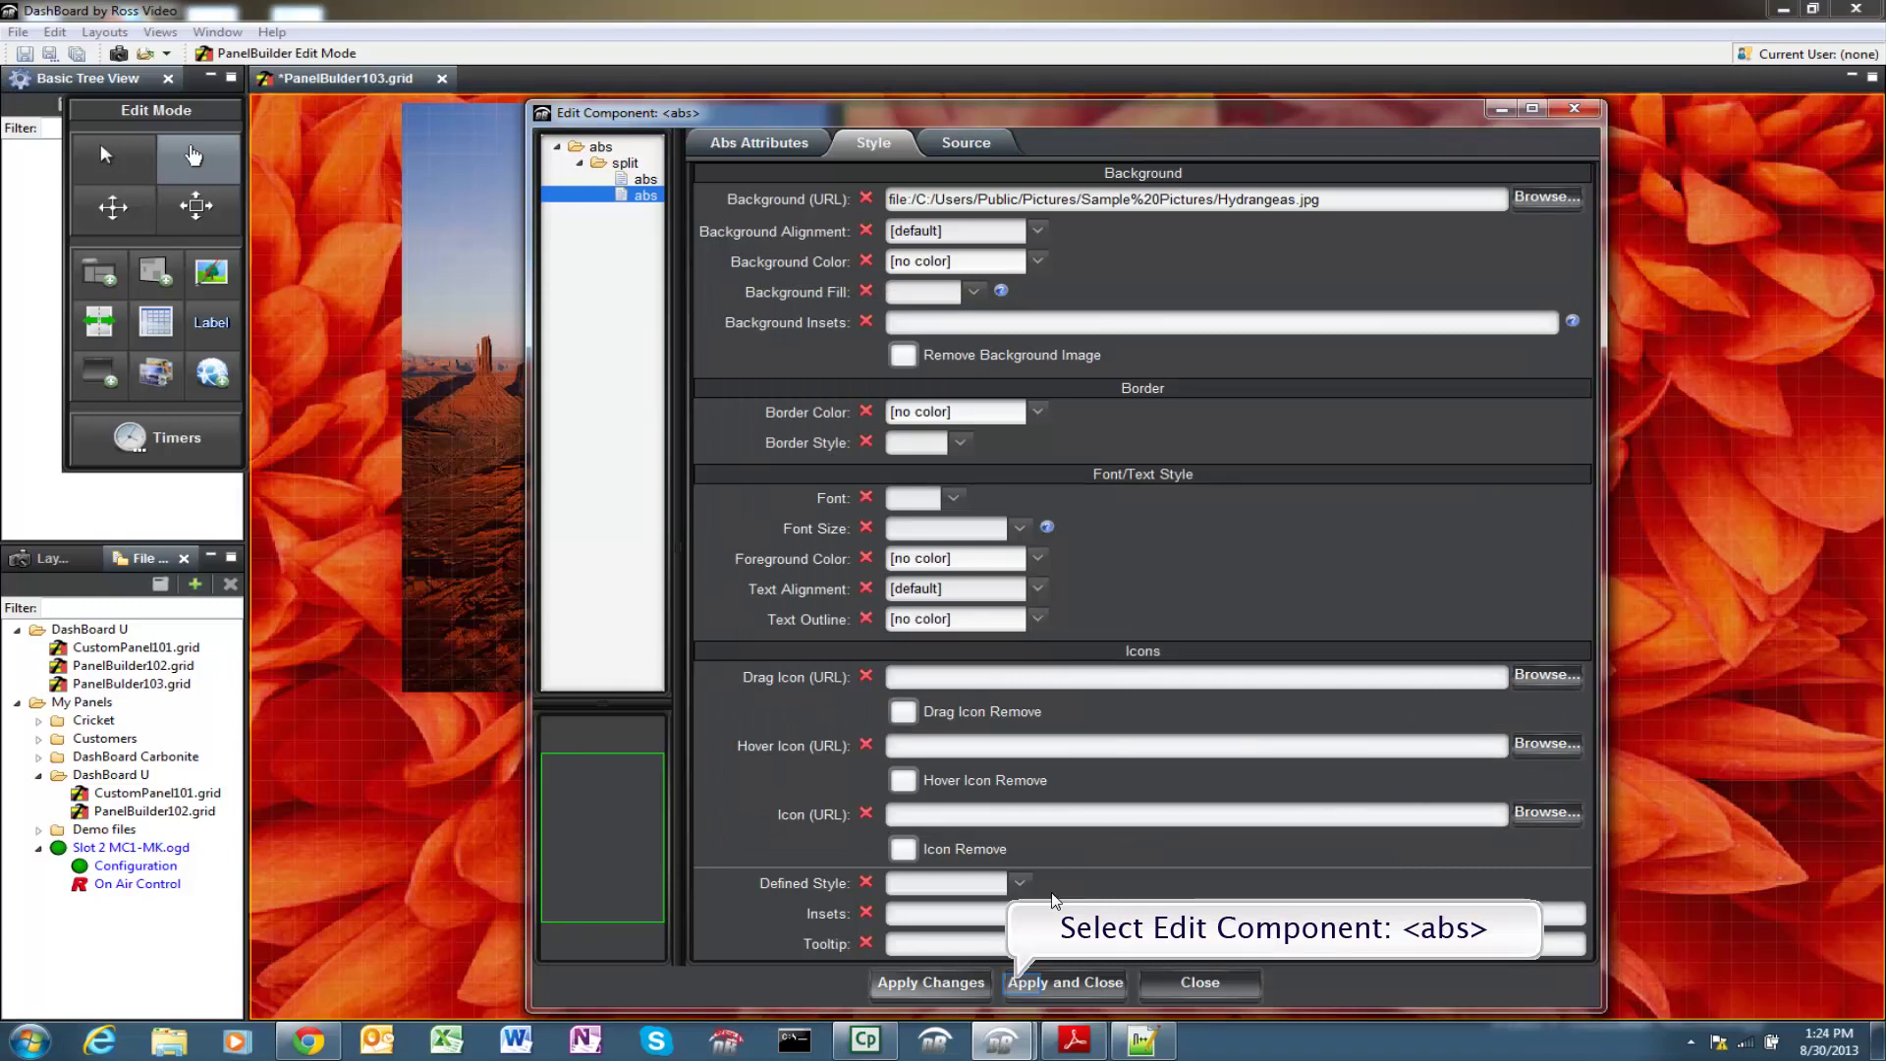
click(1022, 982)
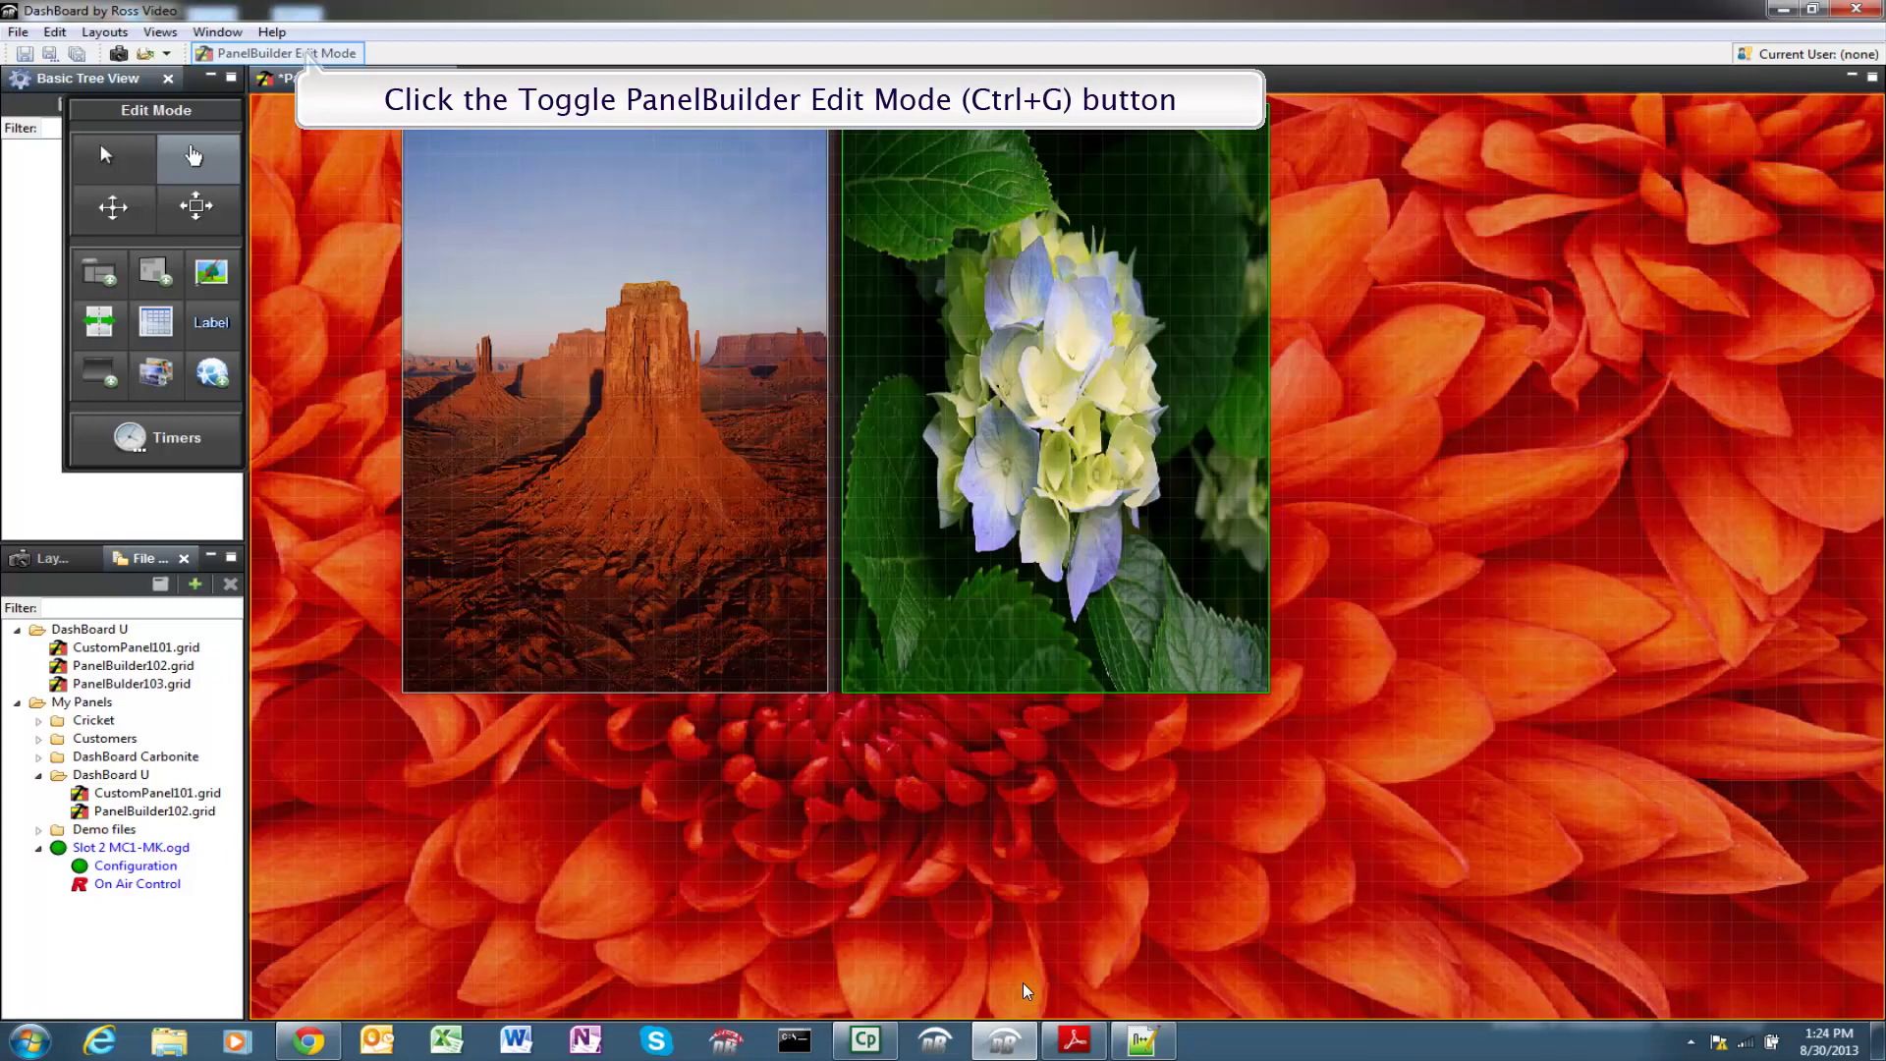
Turn off PanelBuilder edit mode and test the split by collapsing and restoring the left desert pane.
click(310, 52)
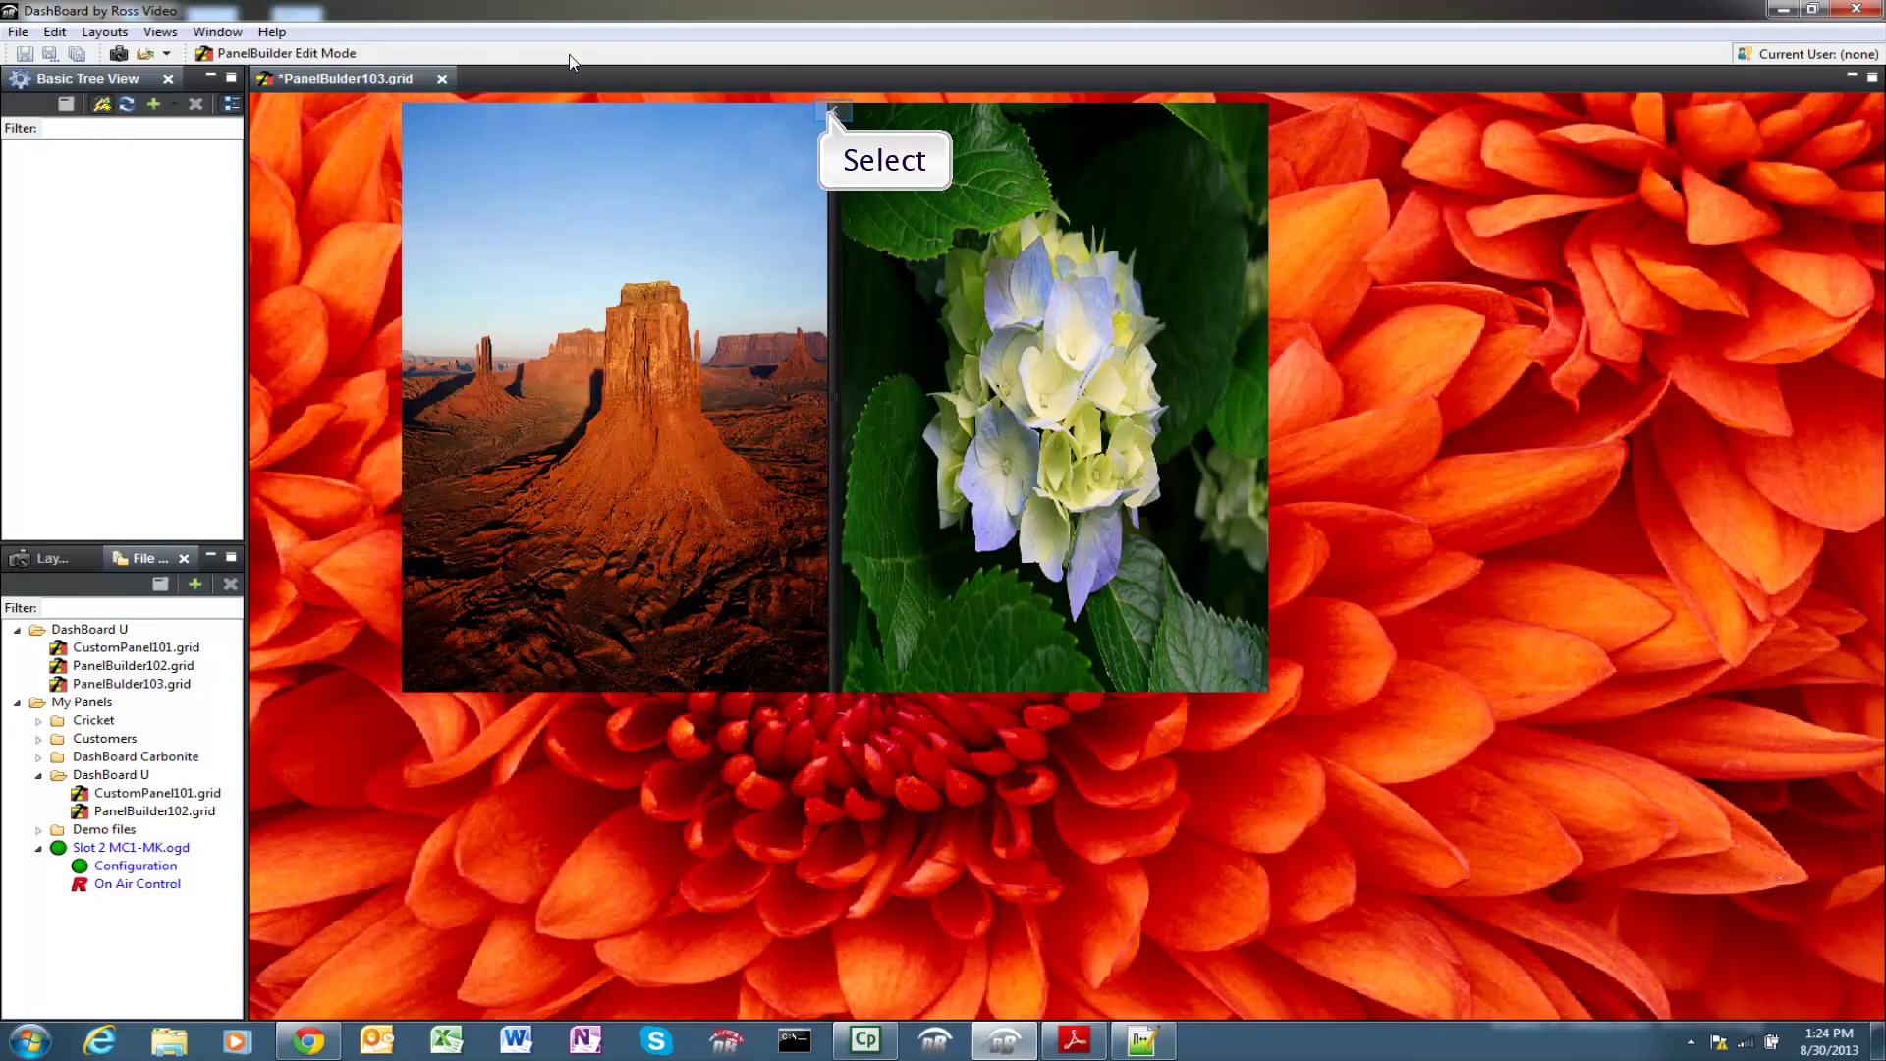
click(834, 110)
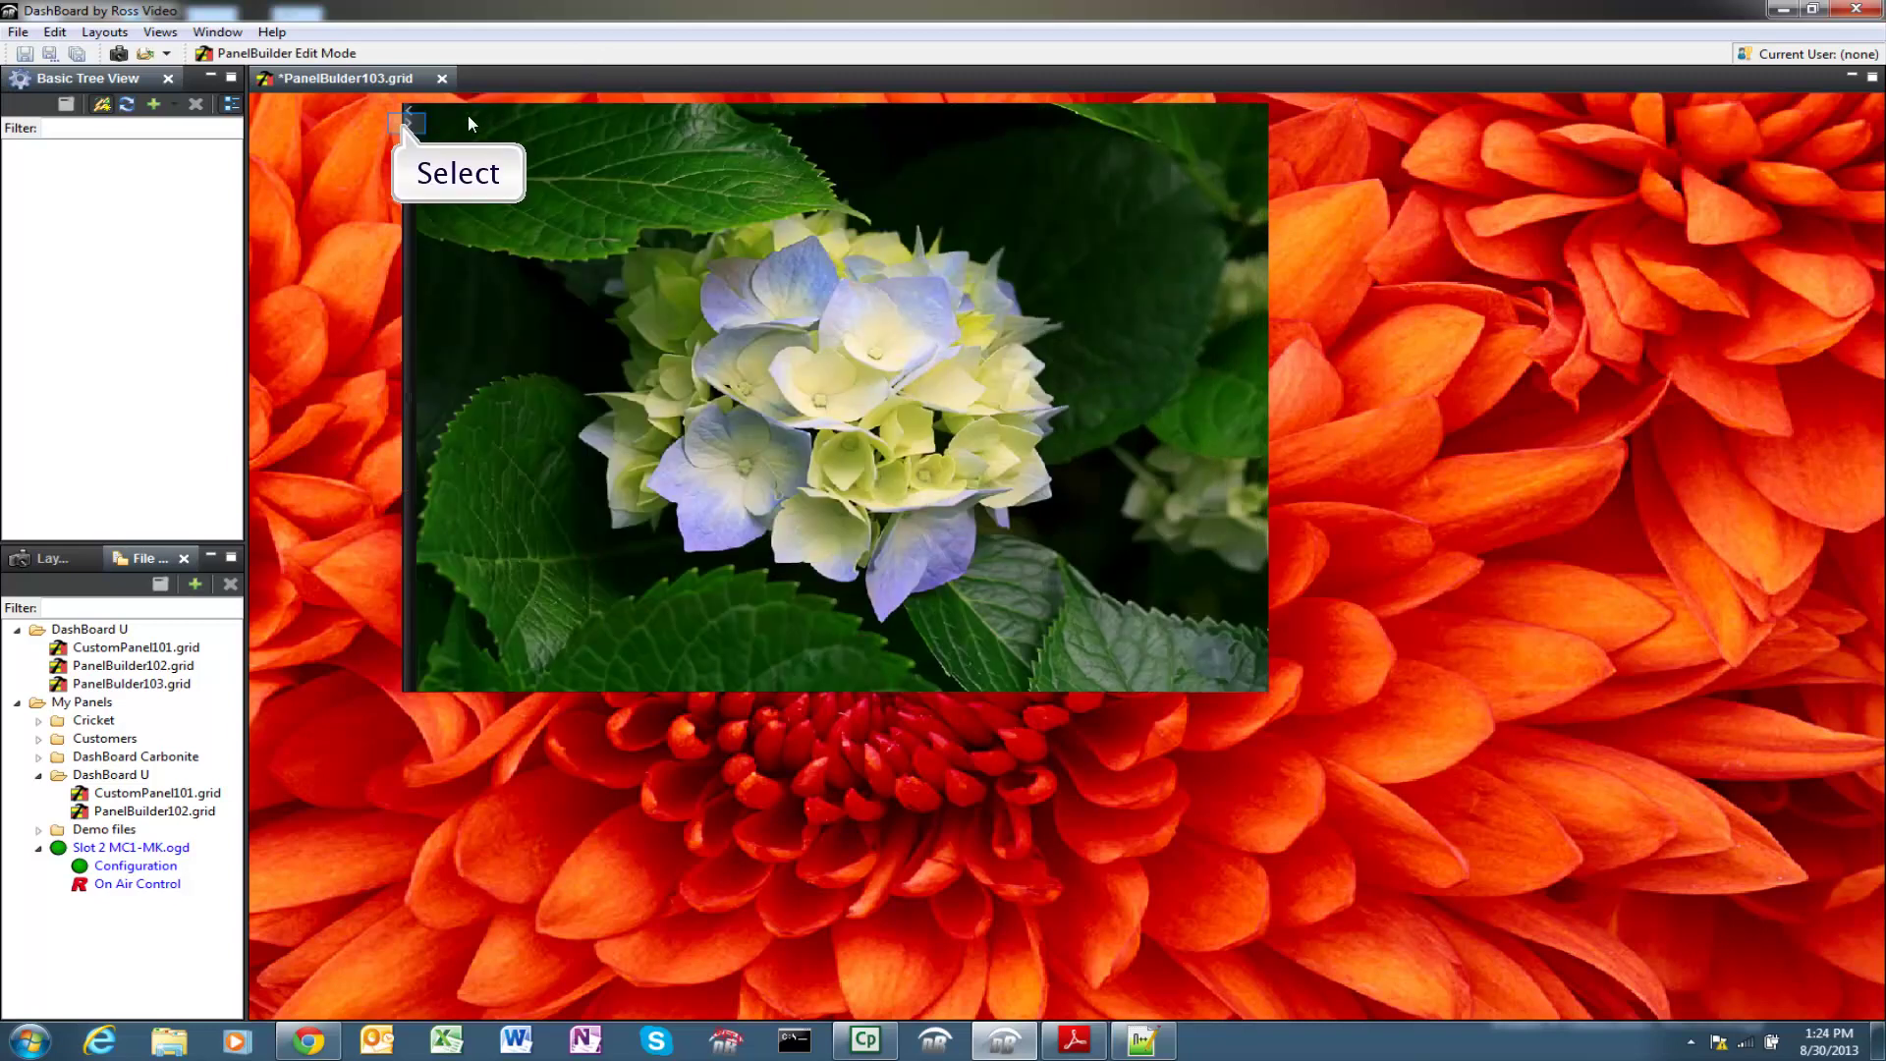
click(407, 123)
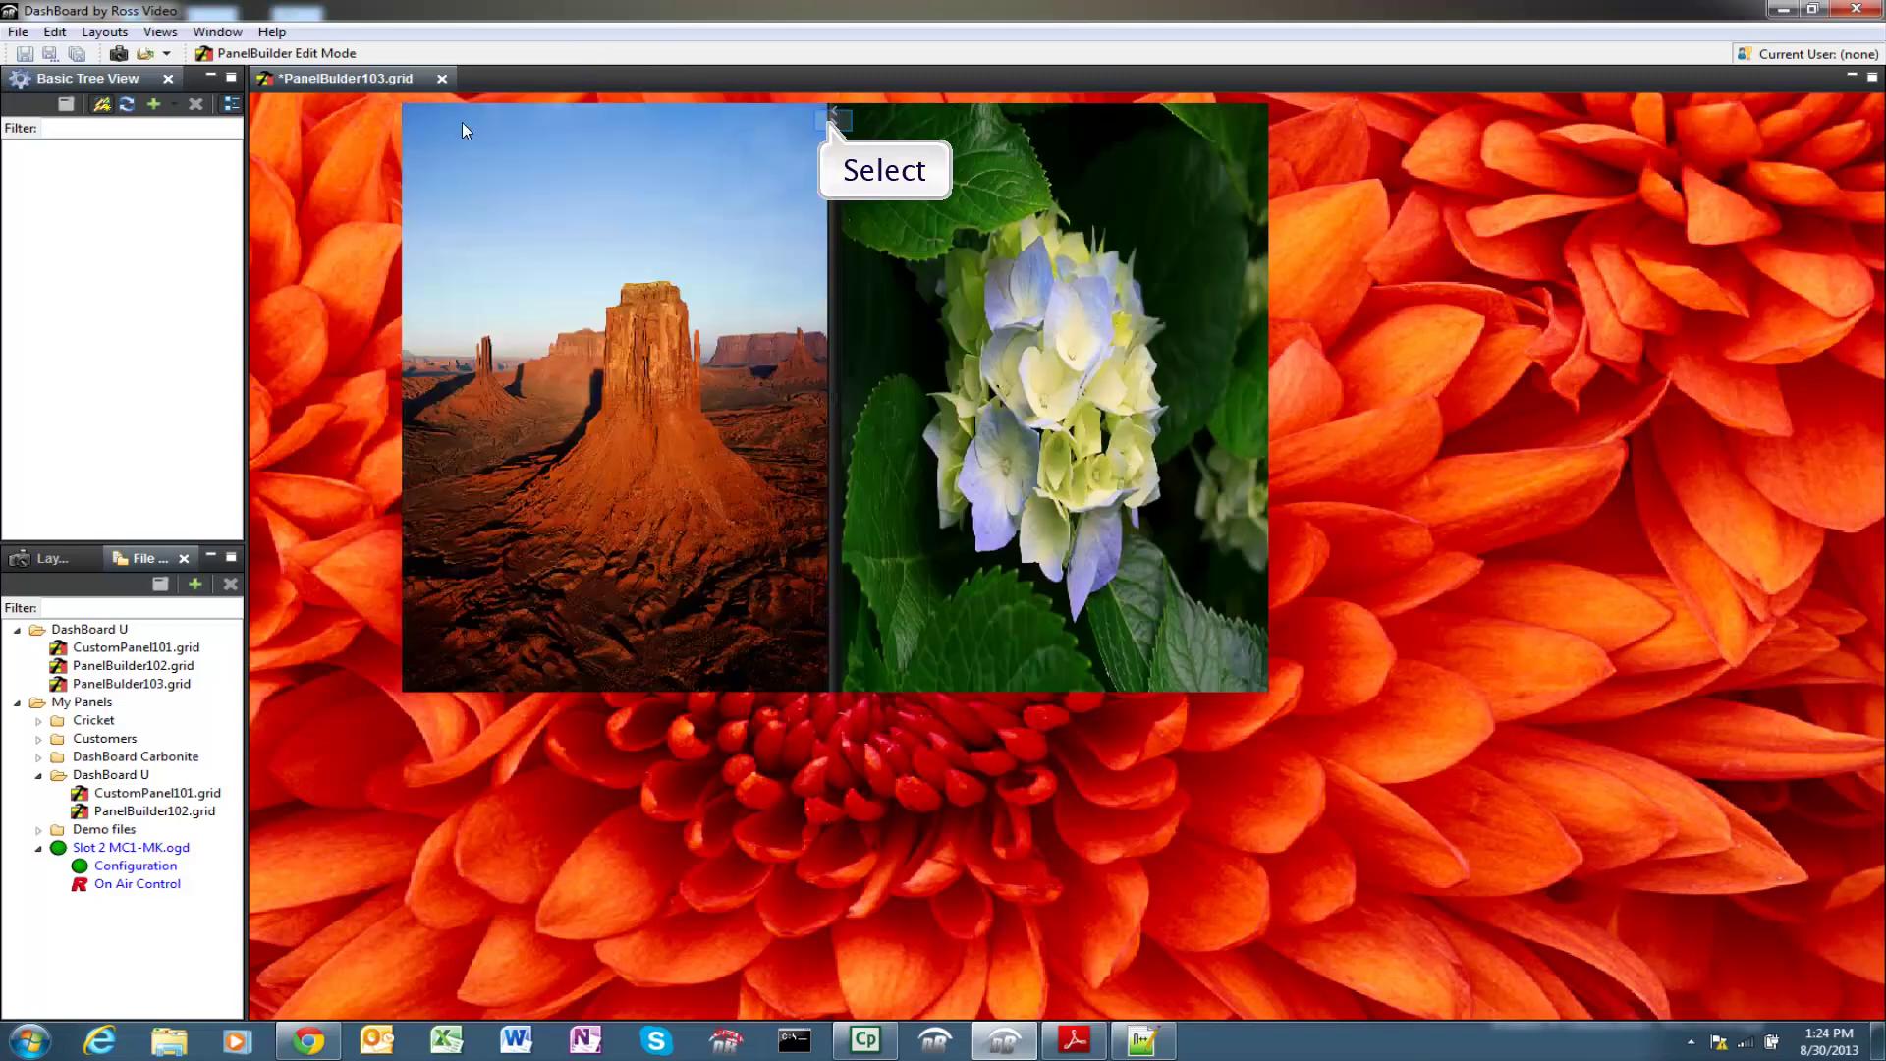
Test the split by collapsing and restoring the right hydrangeas pane, and collapse and restore the left desert pane.
click(834, 119)
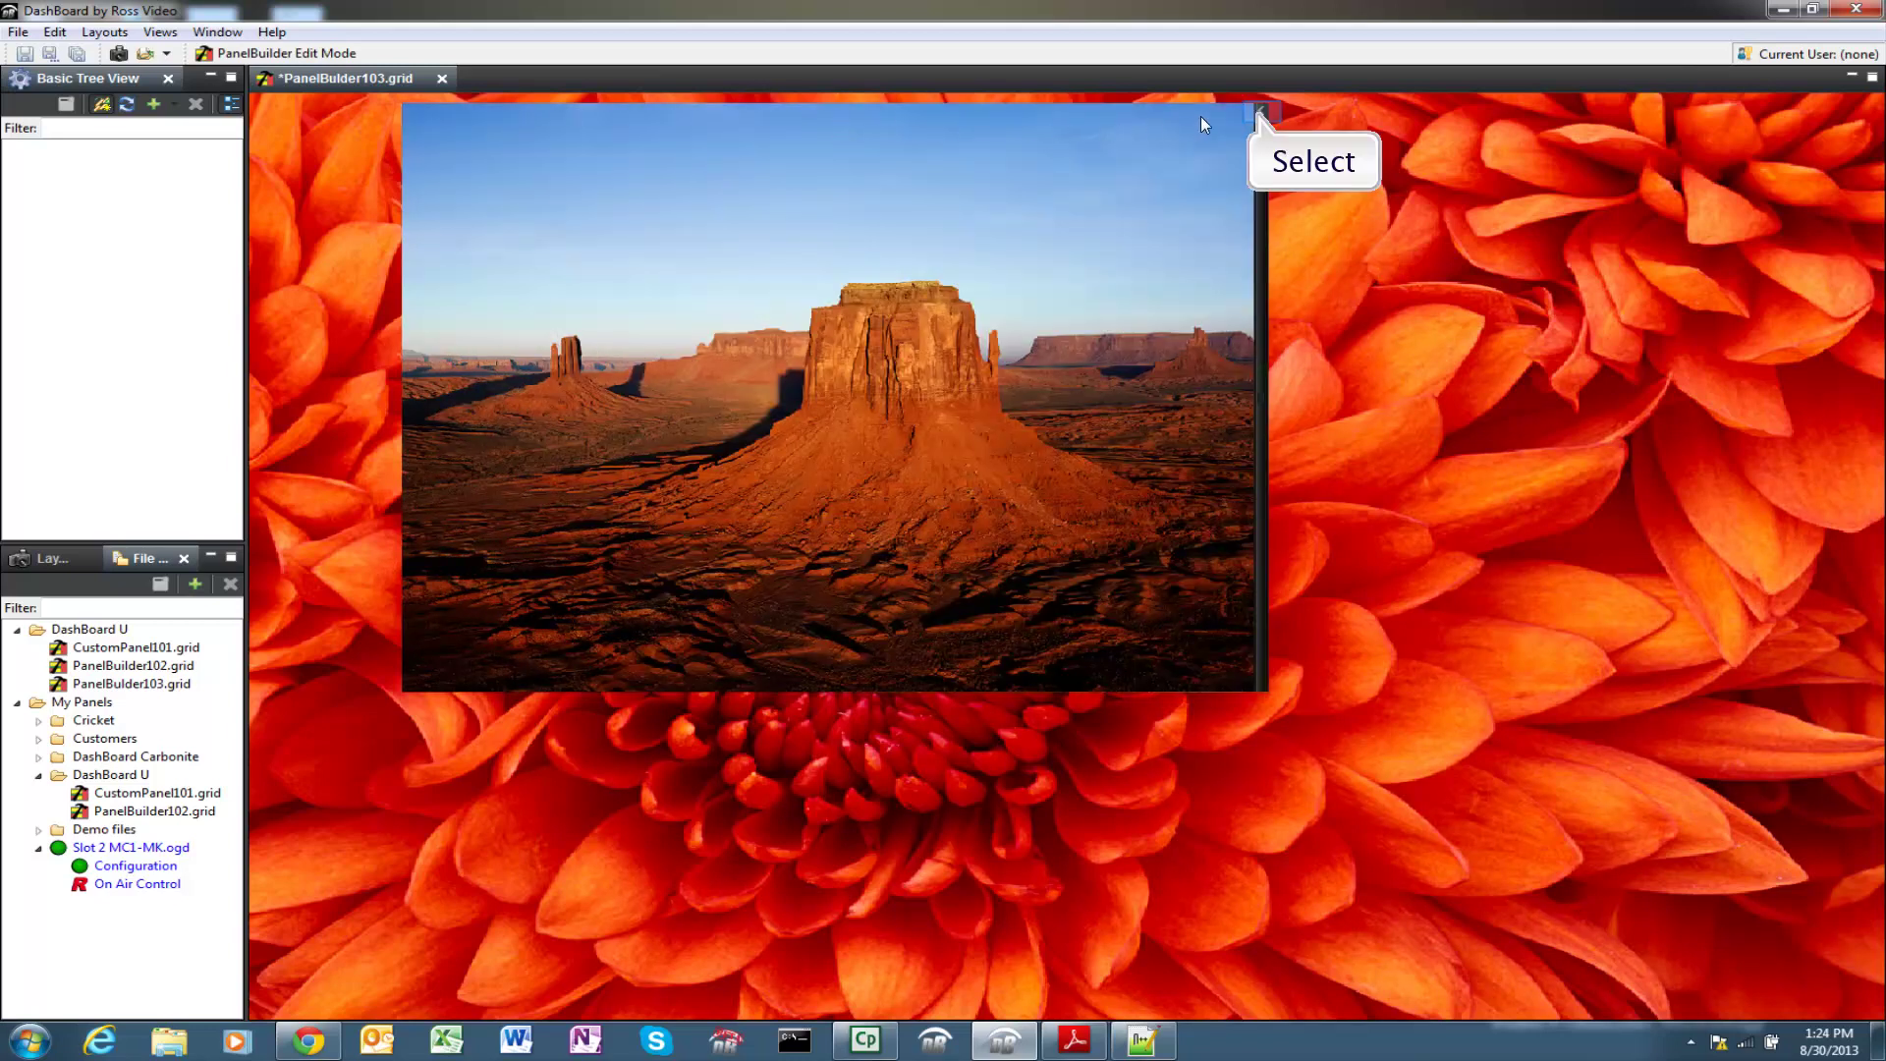
click(1263, 110)
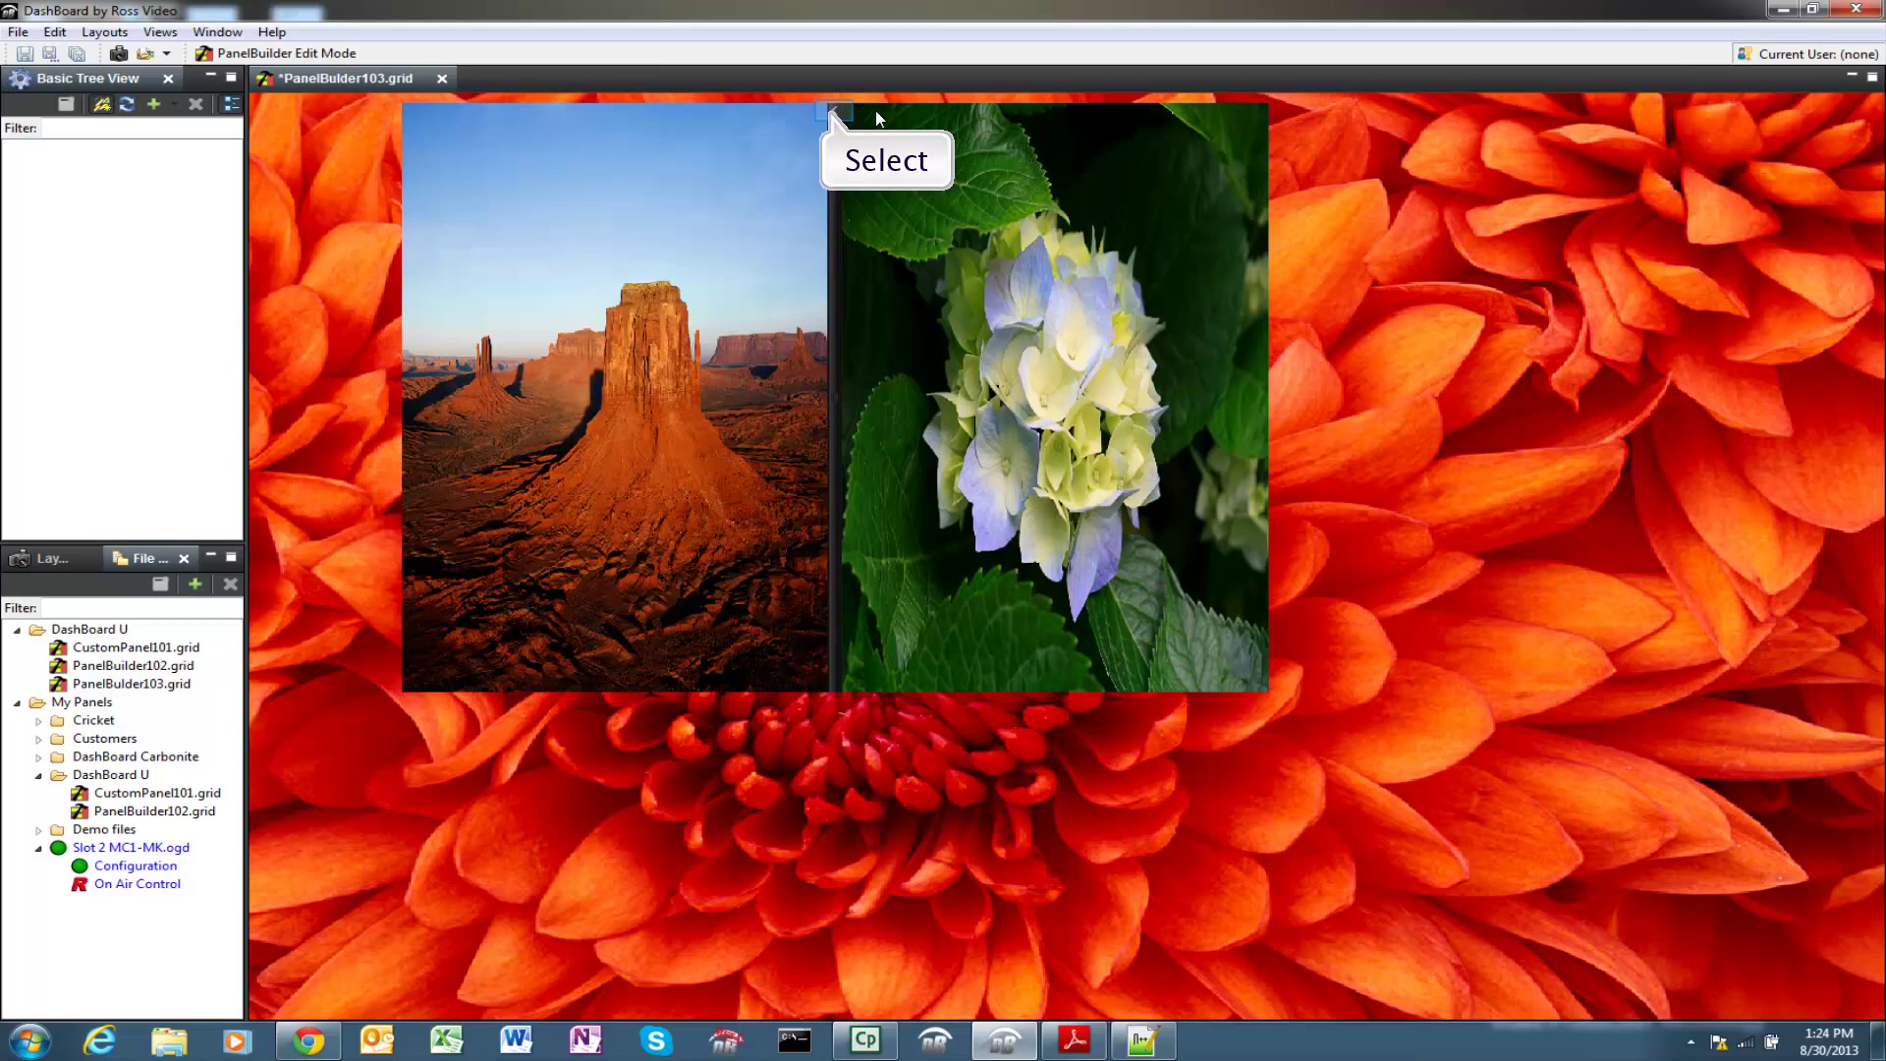
click(834, 110)
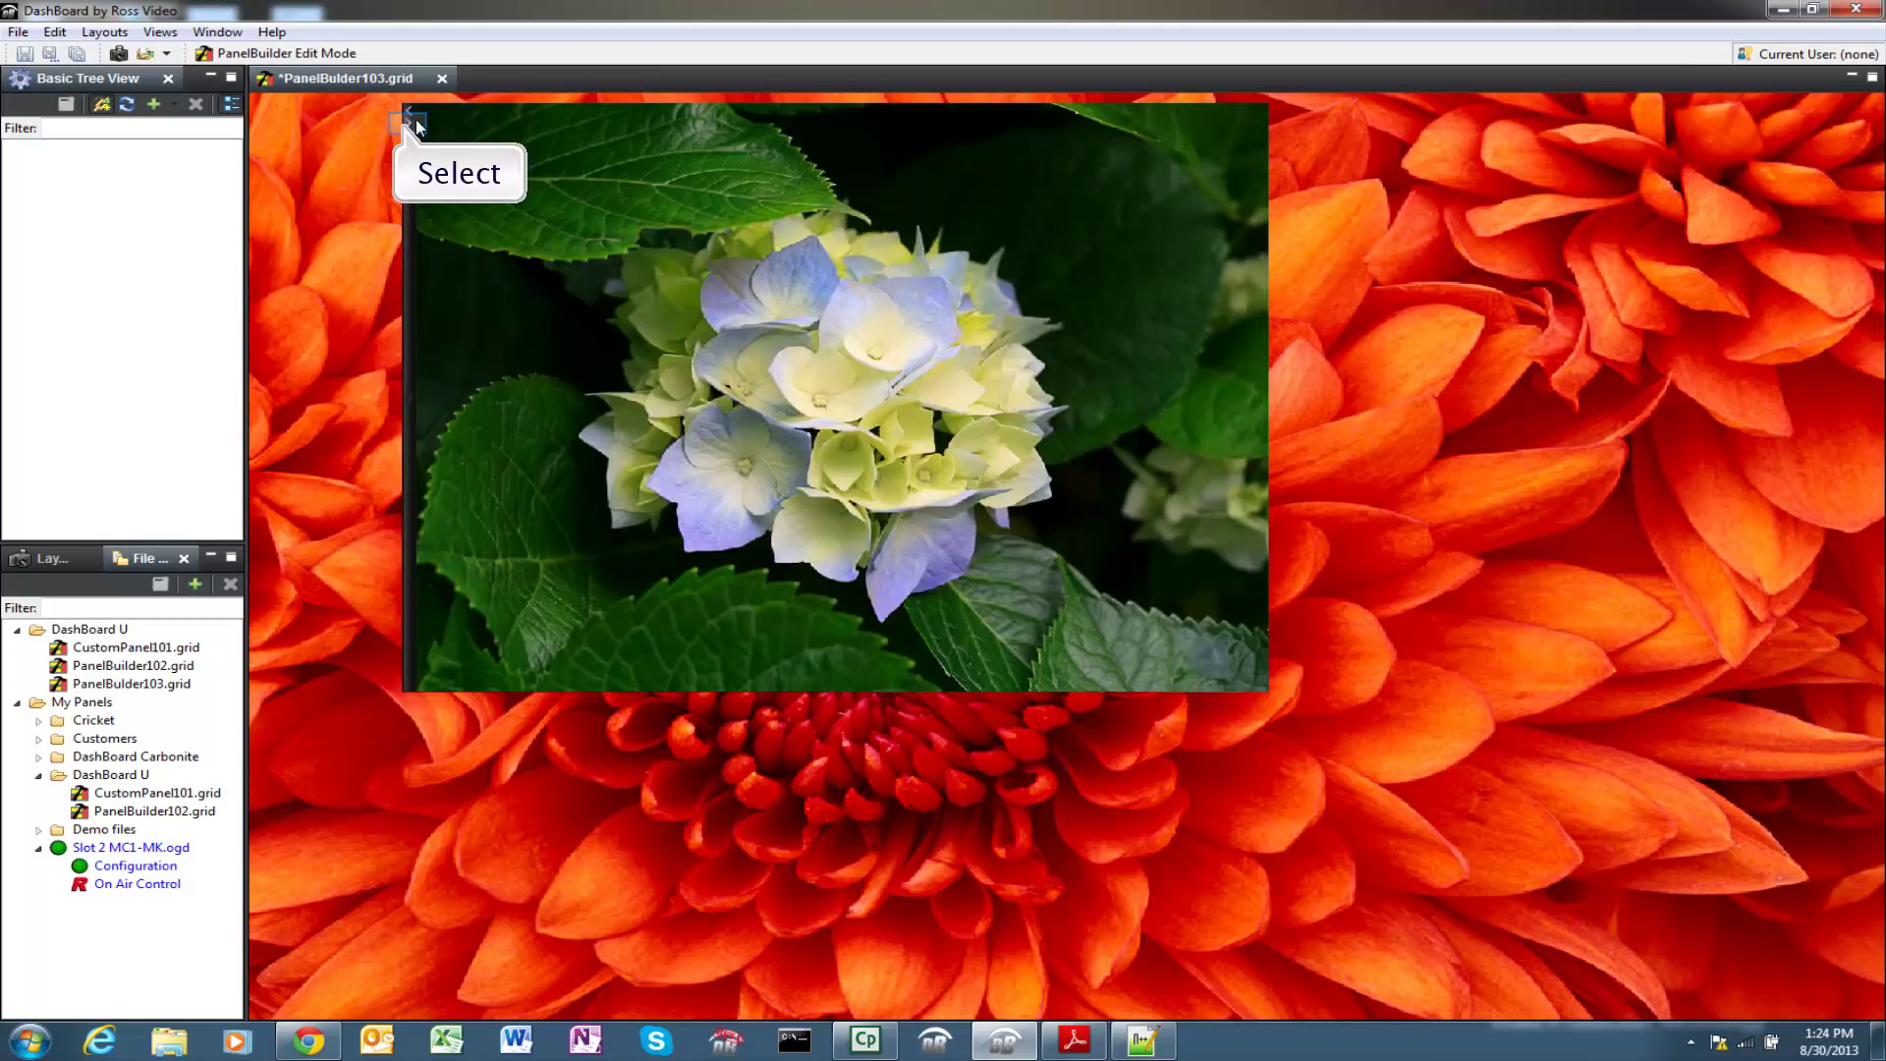
click(409, 122)
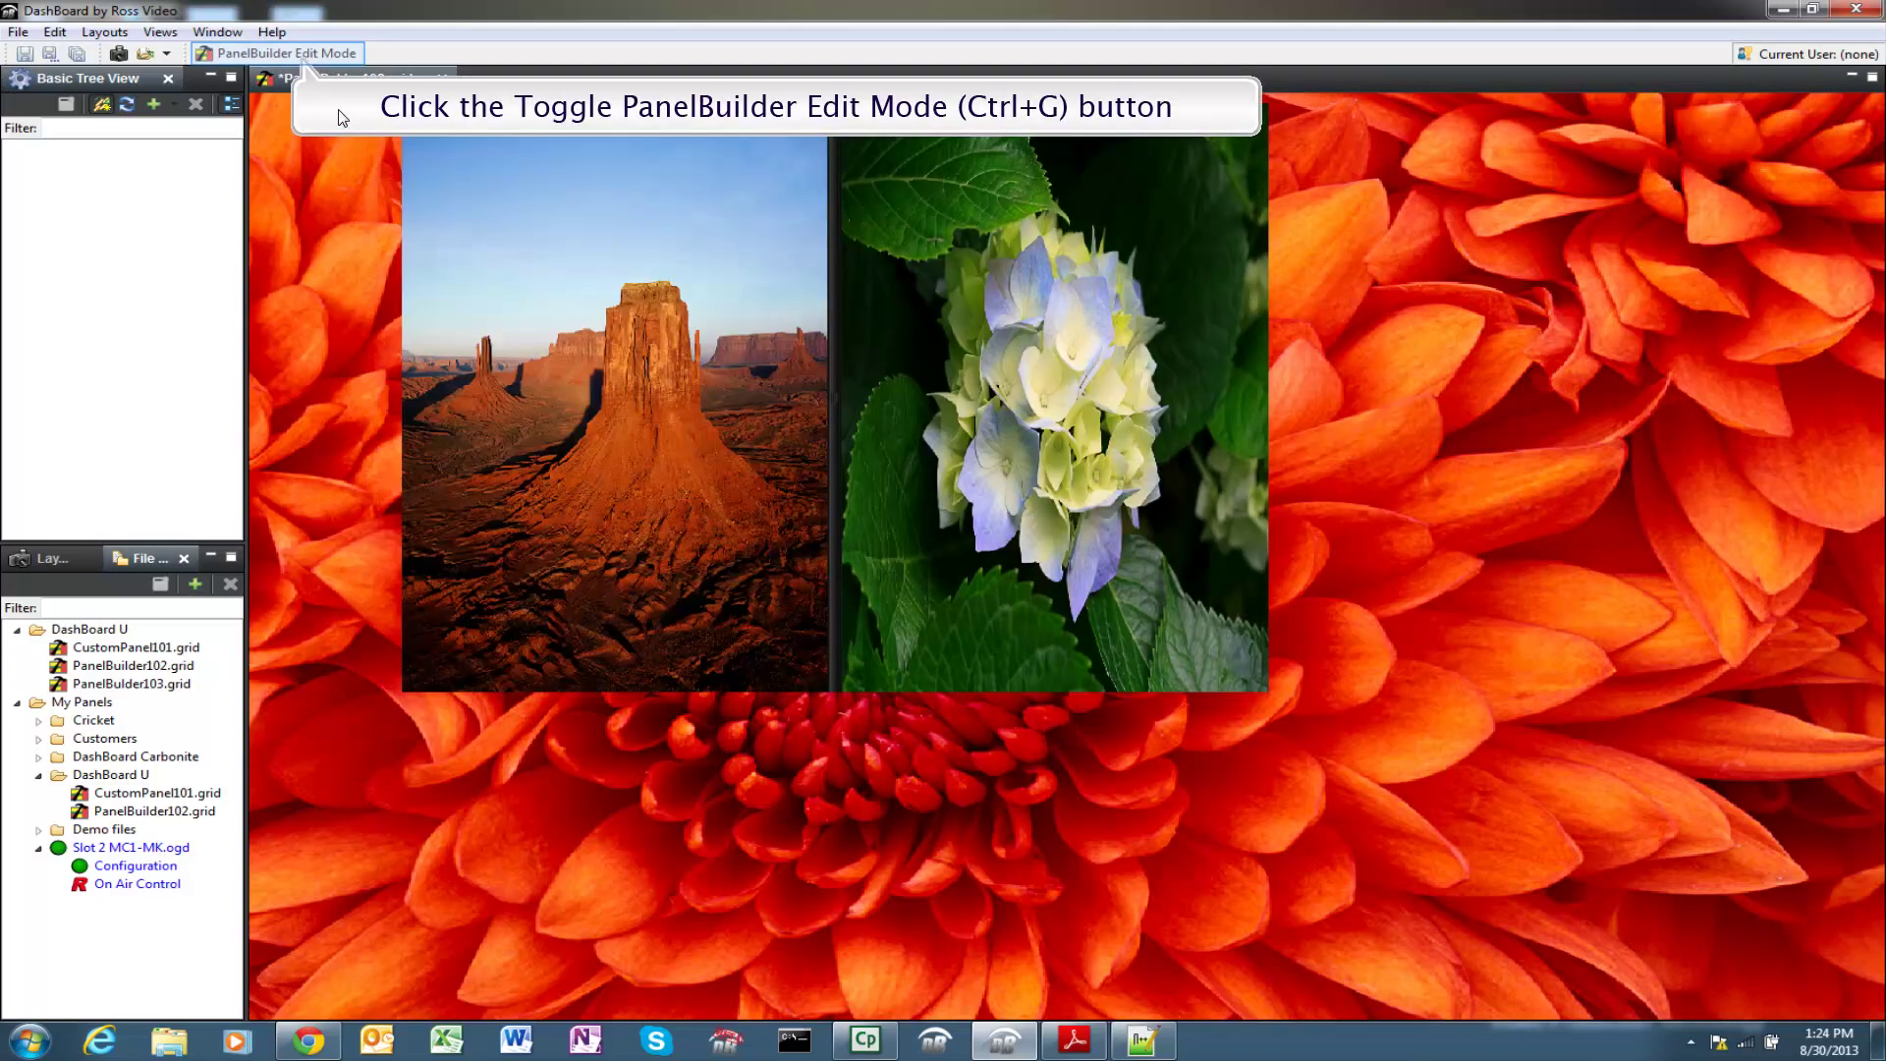
Turn on PanelBuilder edit mode and draw a tab group with 3 blank-canvas tabs, each about 470 × 314, right of the split pane.
click(308, 55)
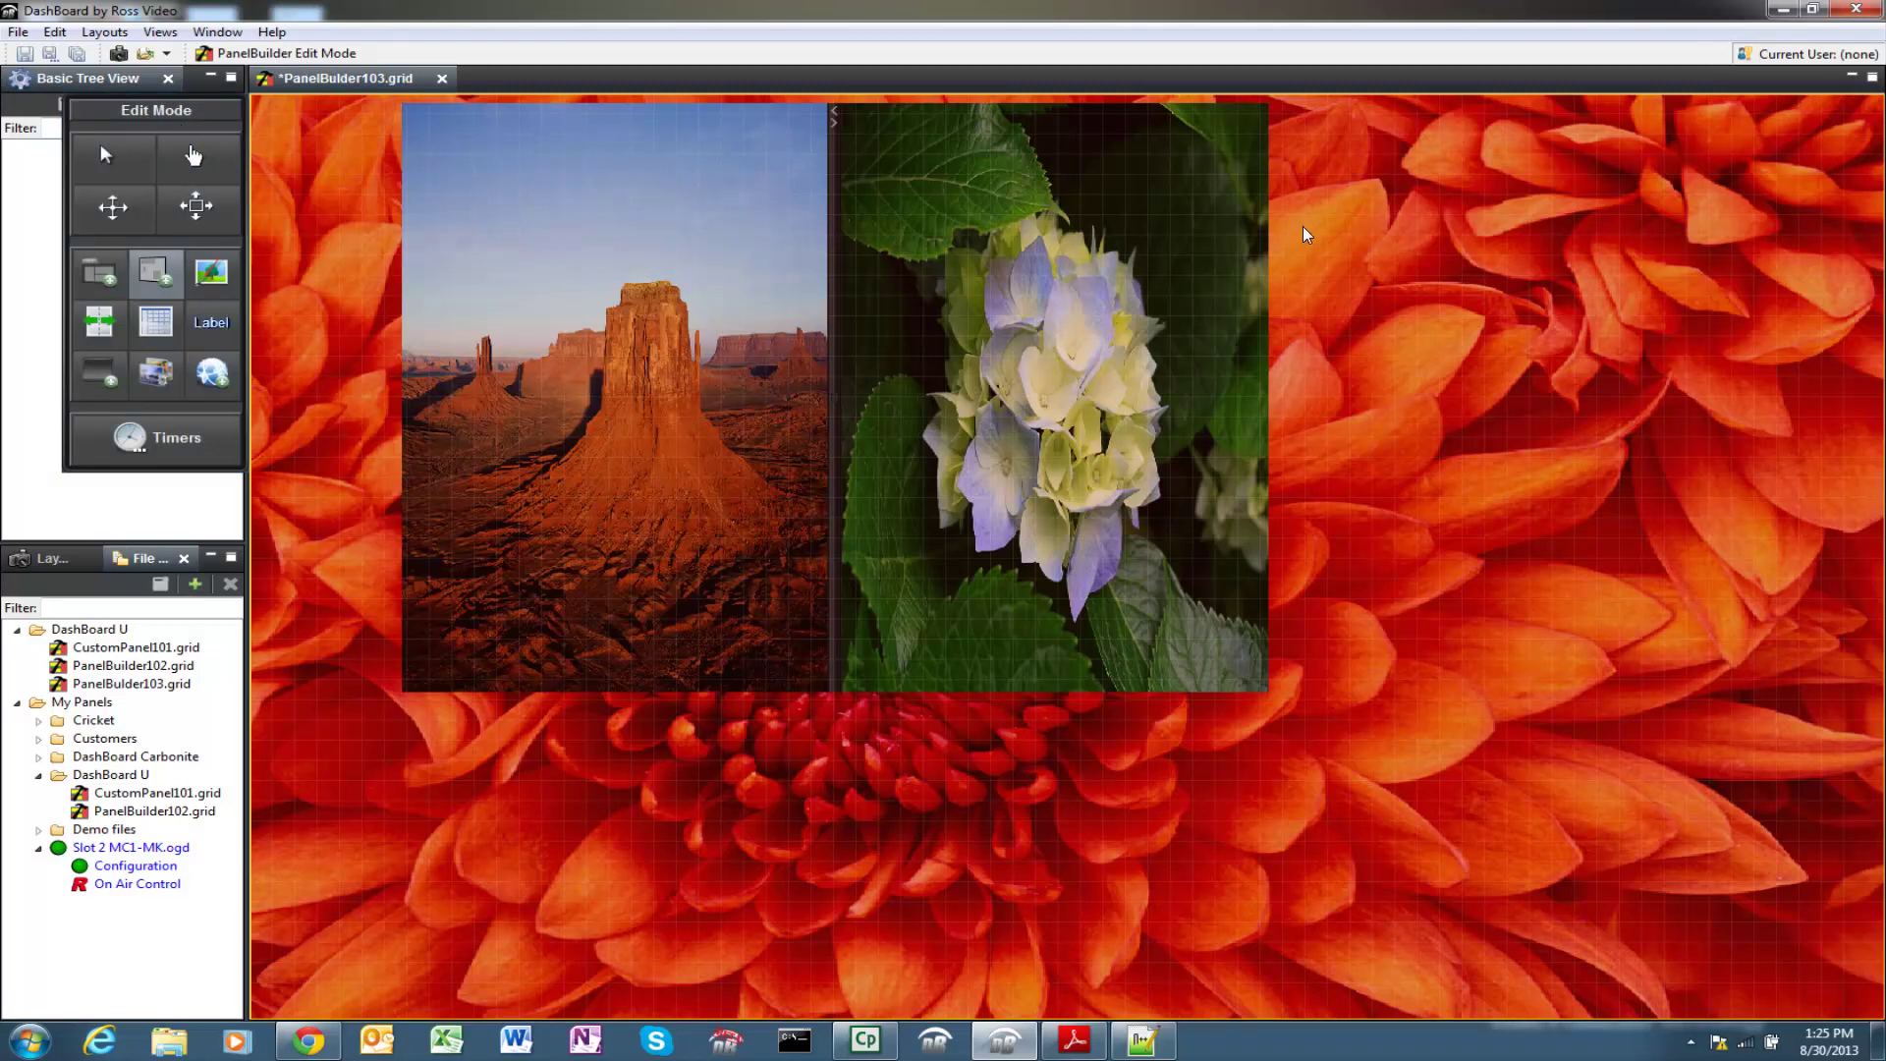
drag(1302, 226, 1857, 579)
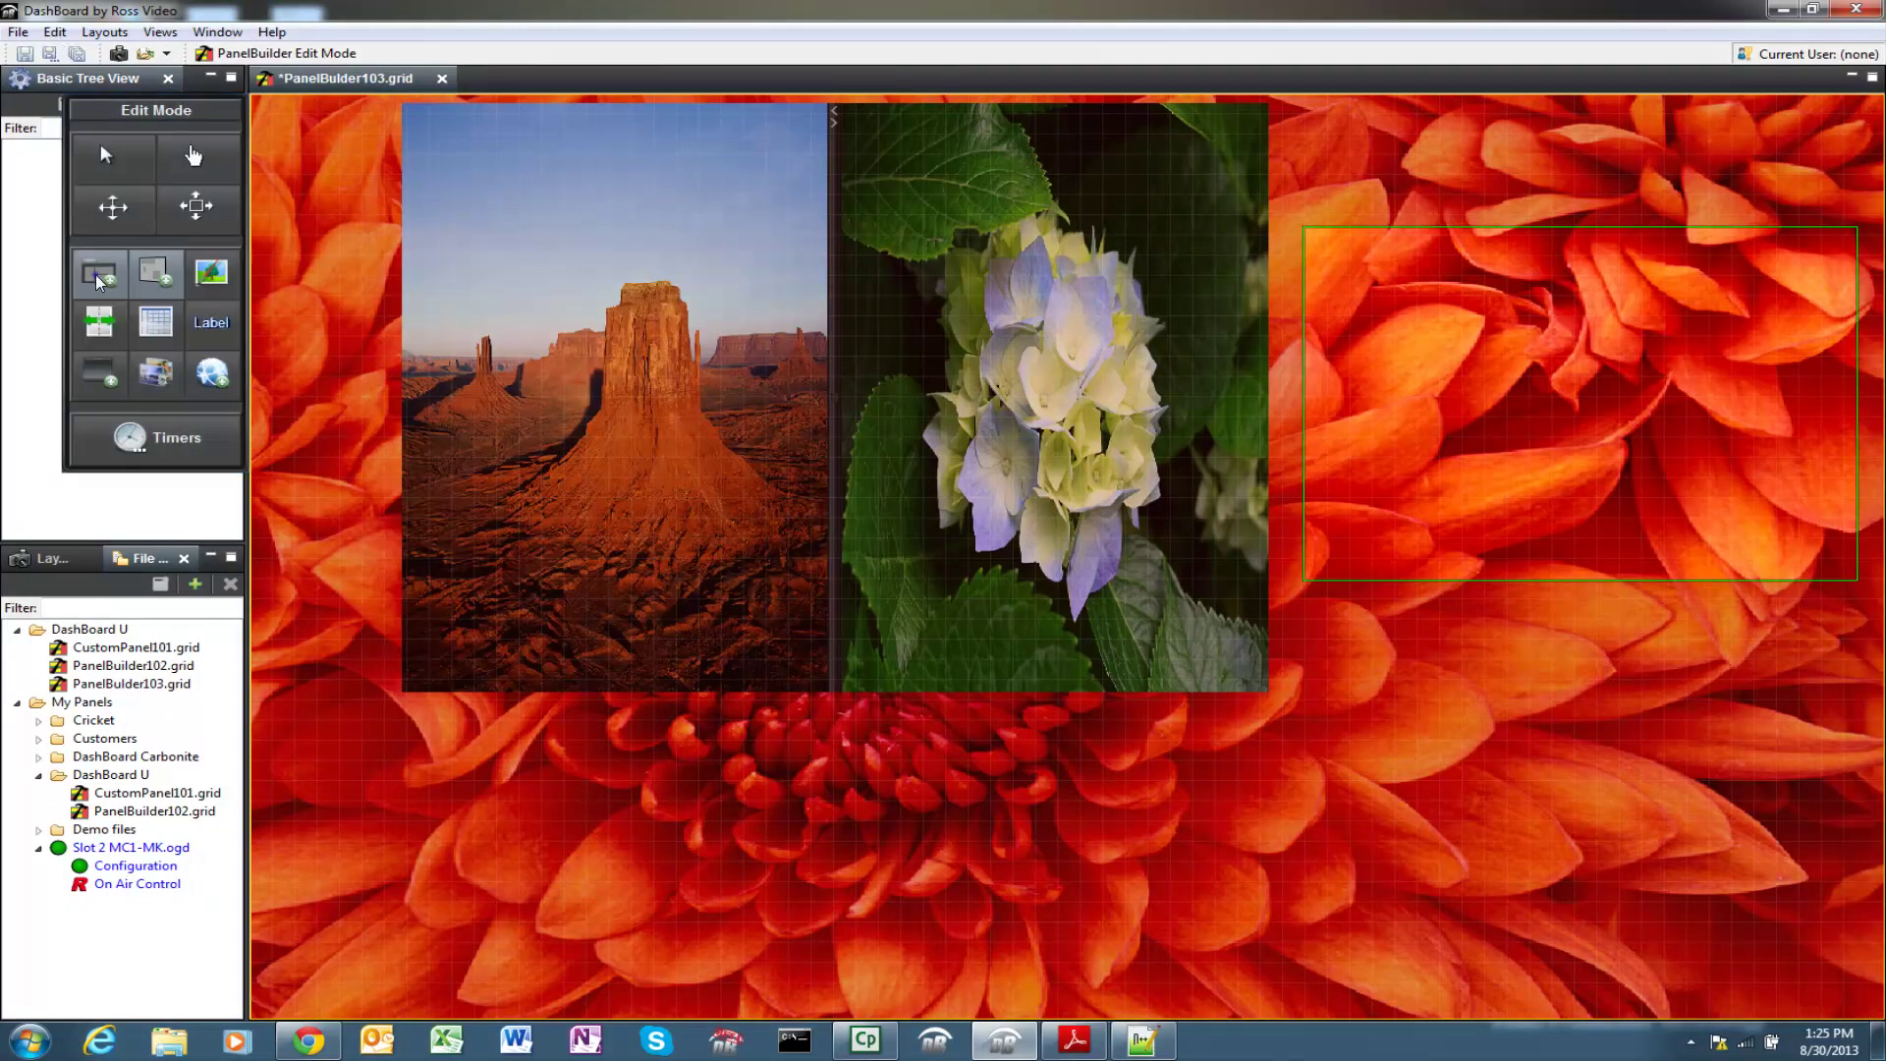
click(96, 274)
drag(1293, 216, 1876, 614)
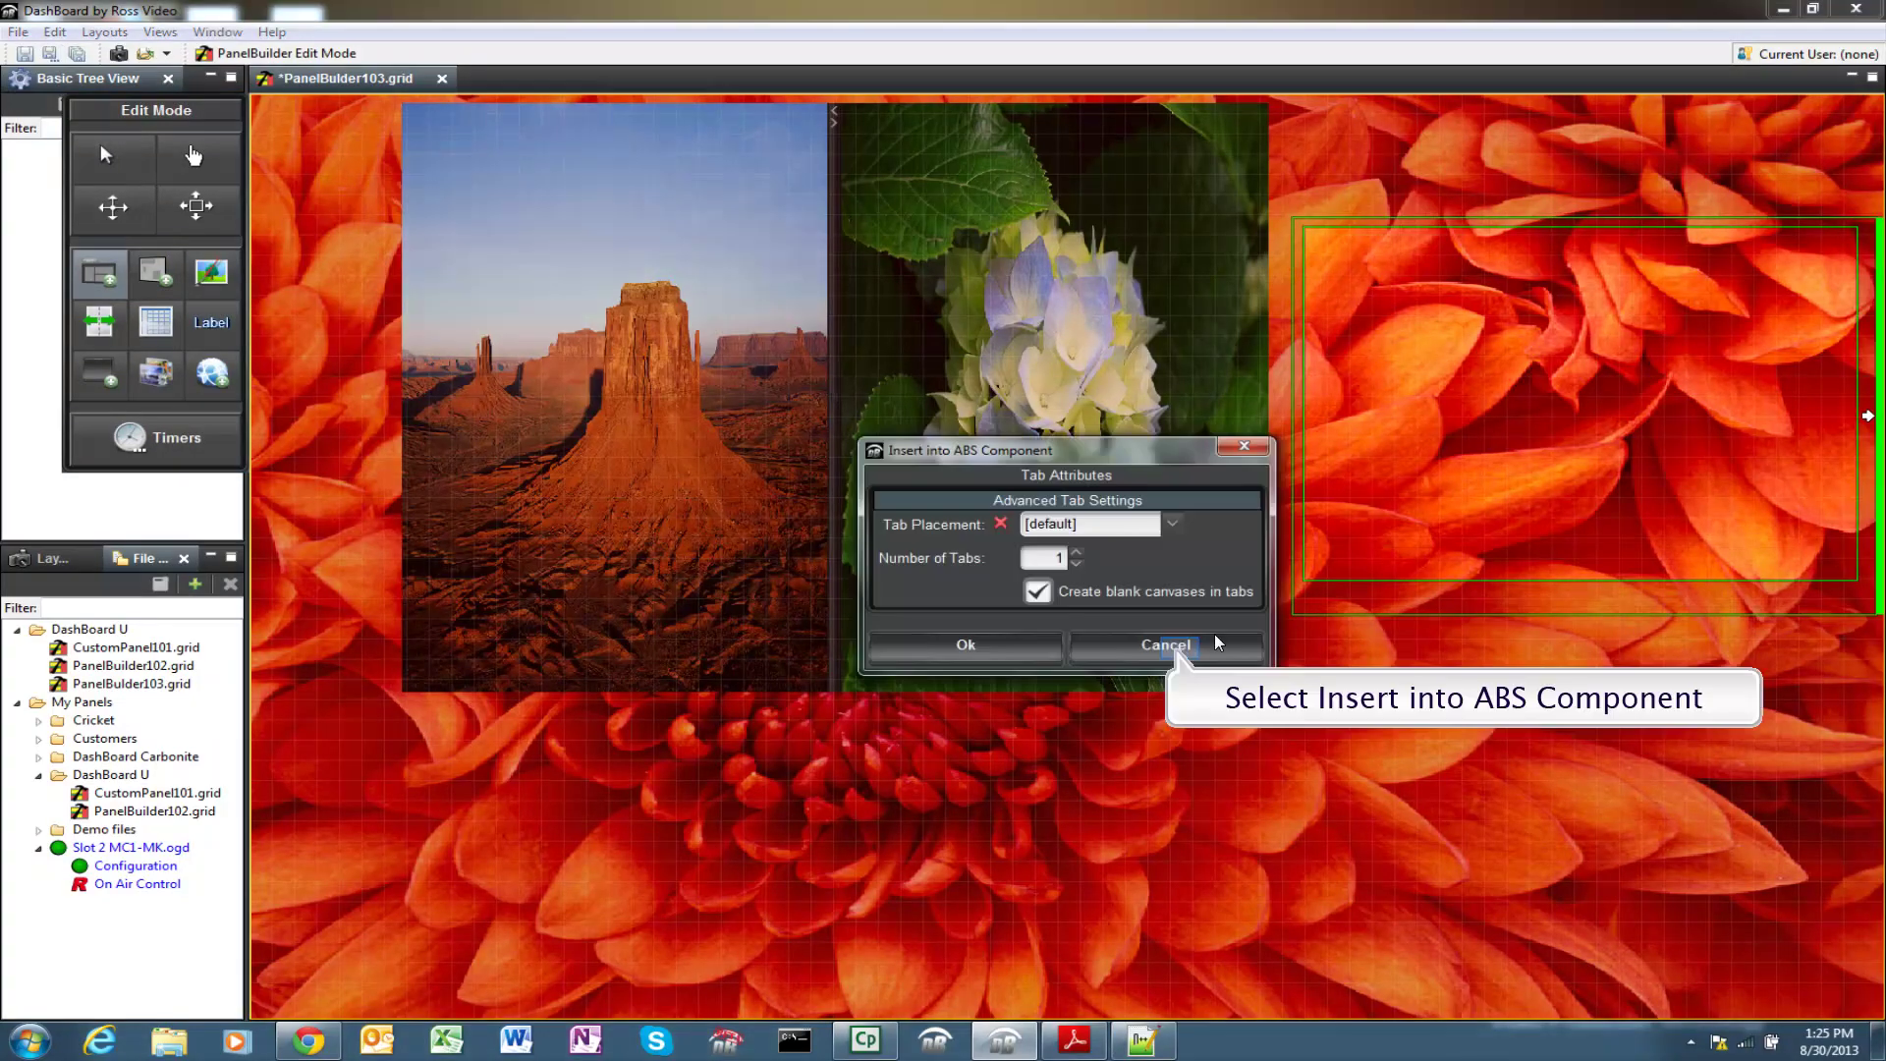
click(1181, 646)
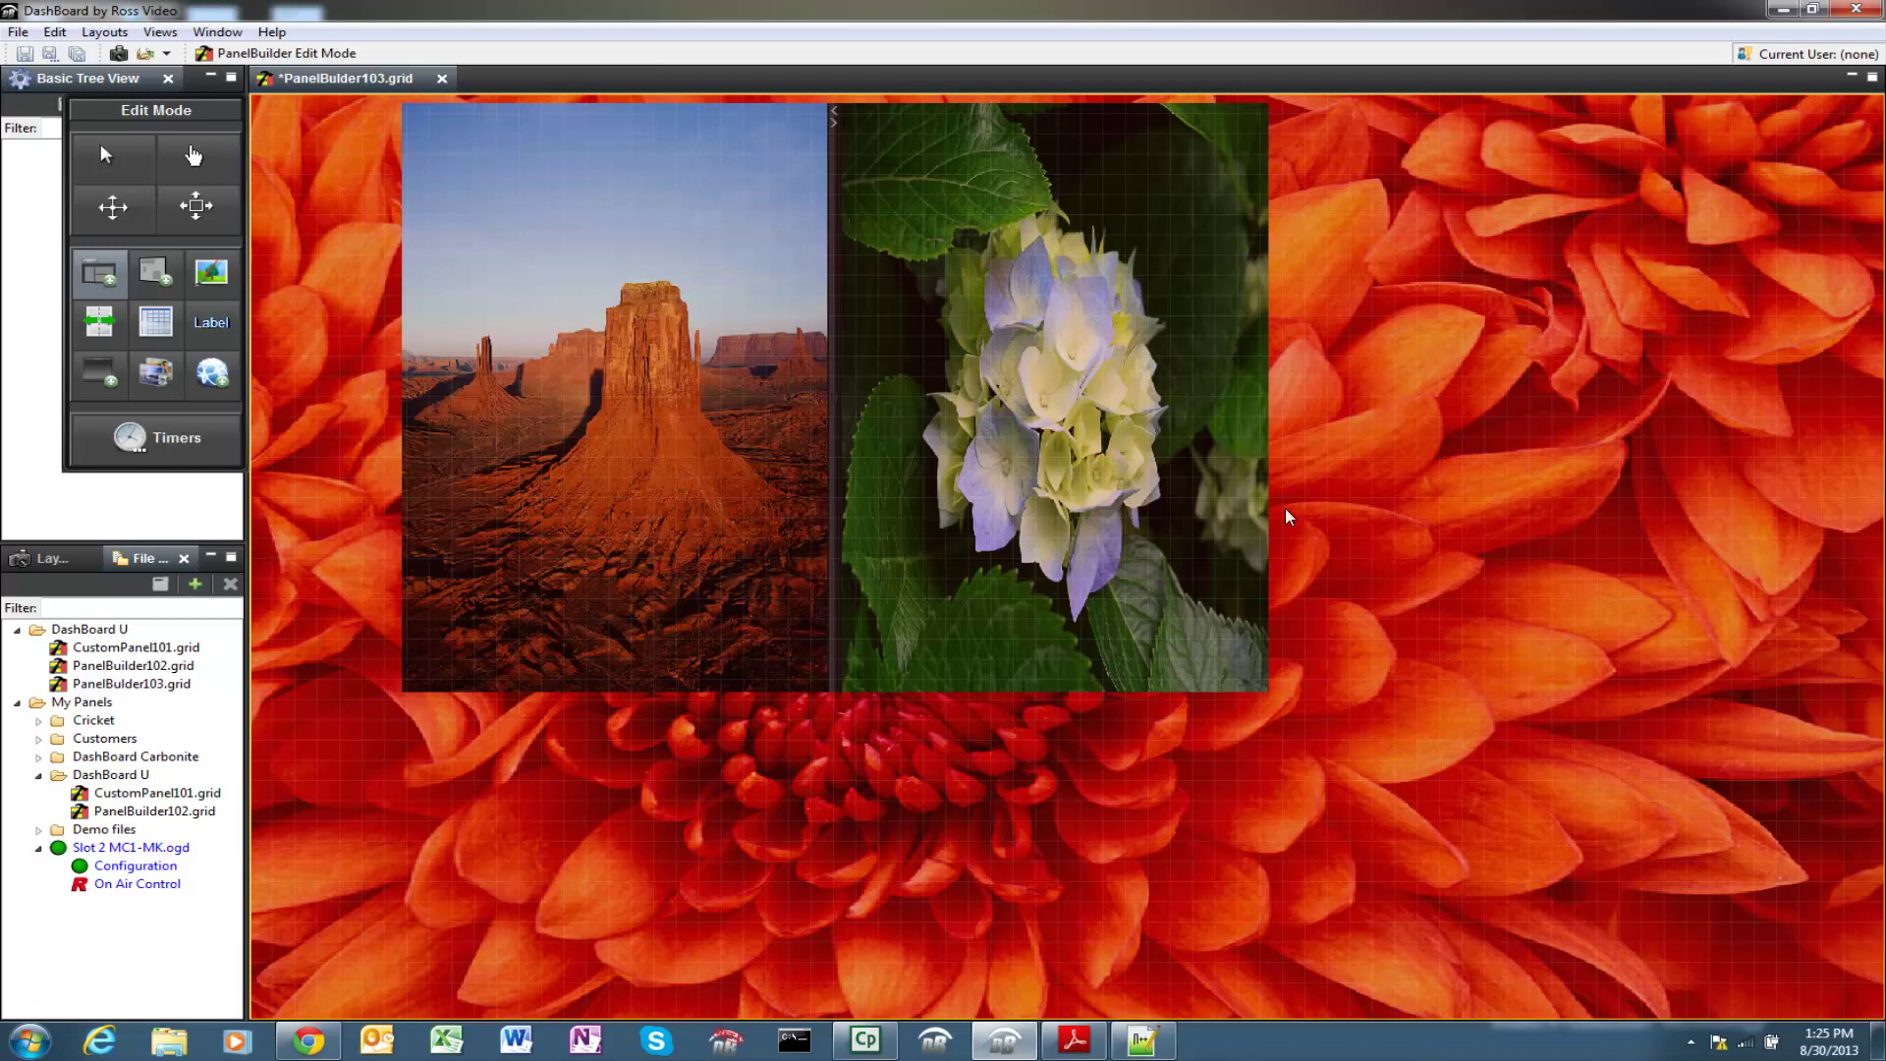
drag(1309, 230, 1854, 586)
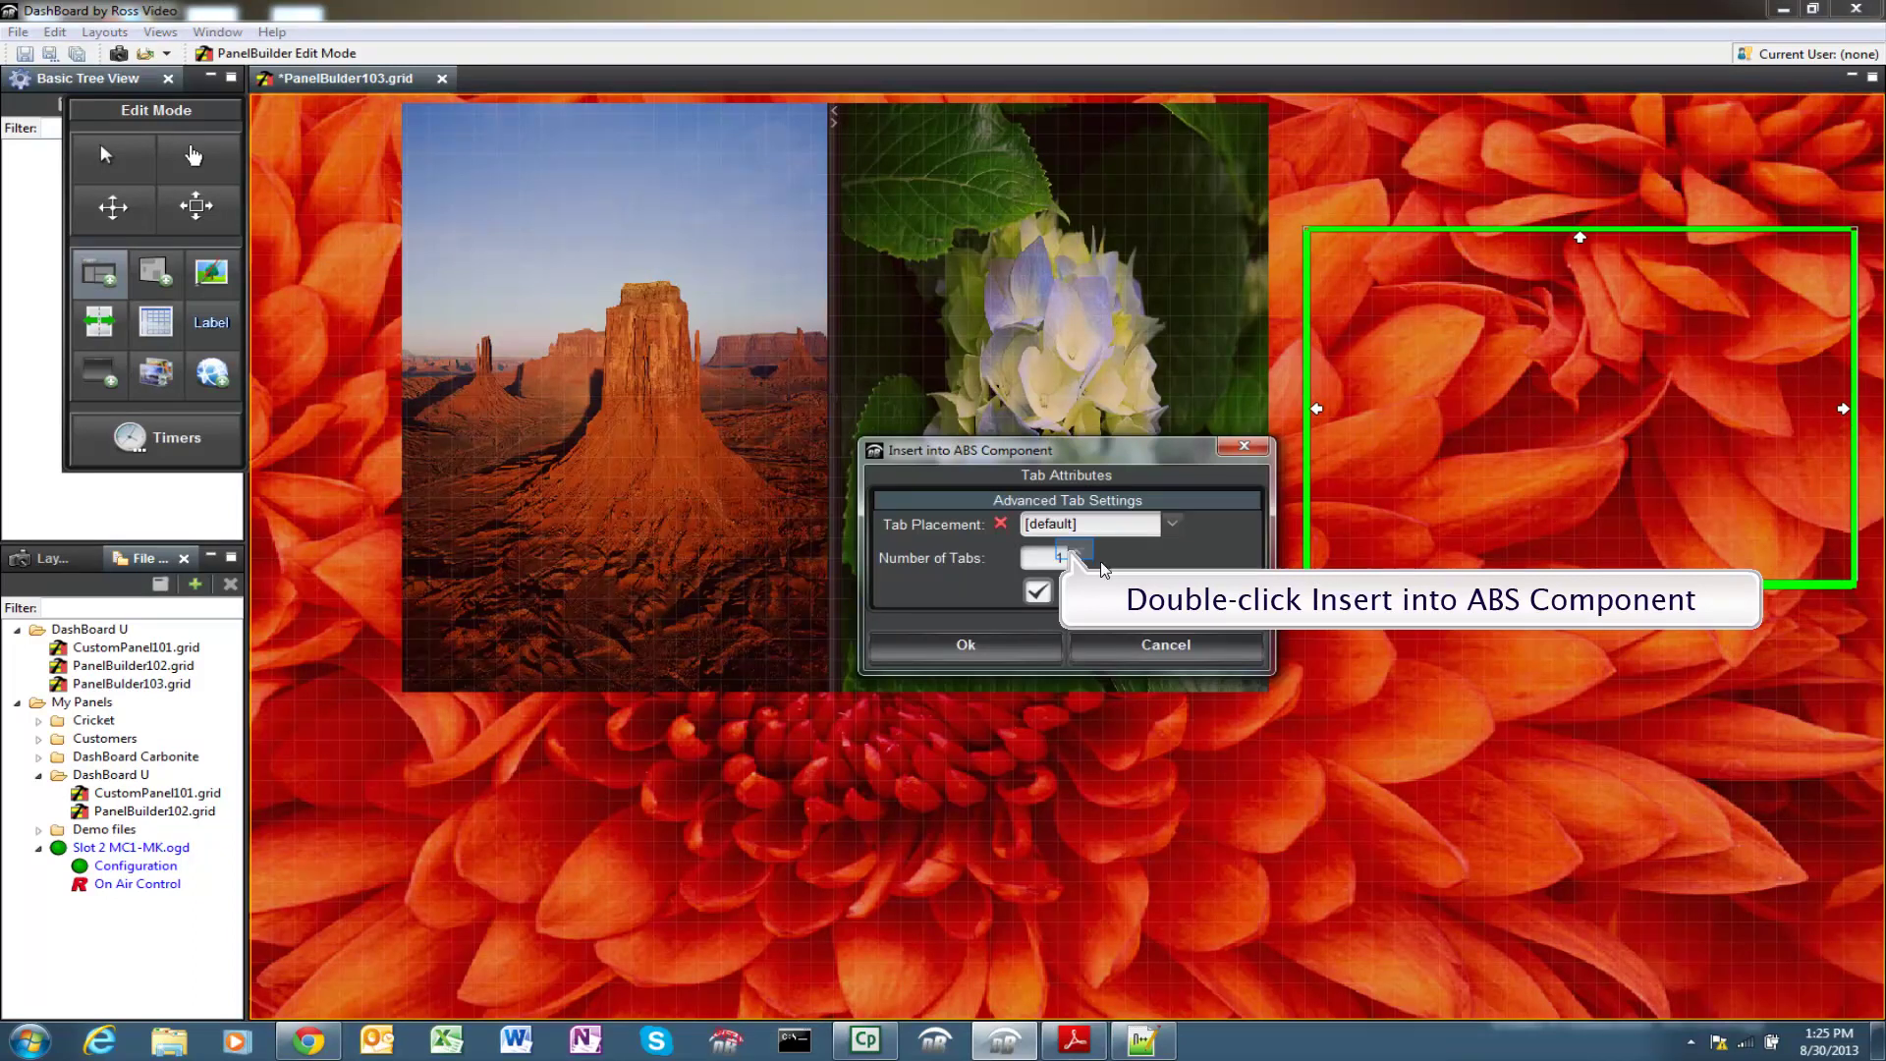
click(1078, 562)
click(981, 646)
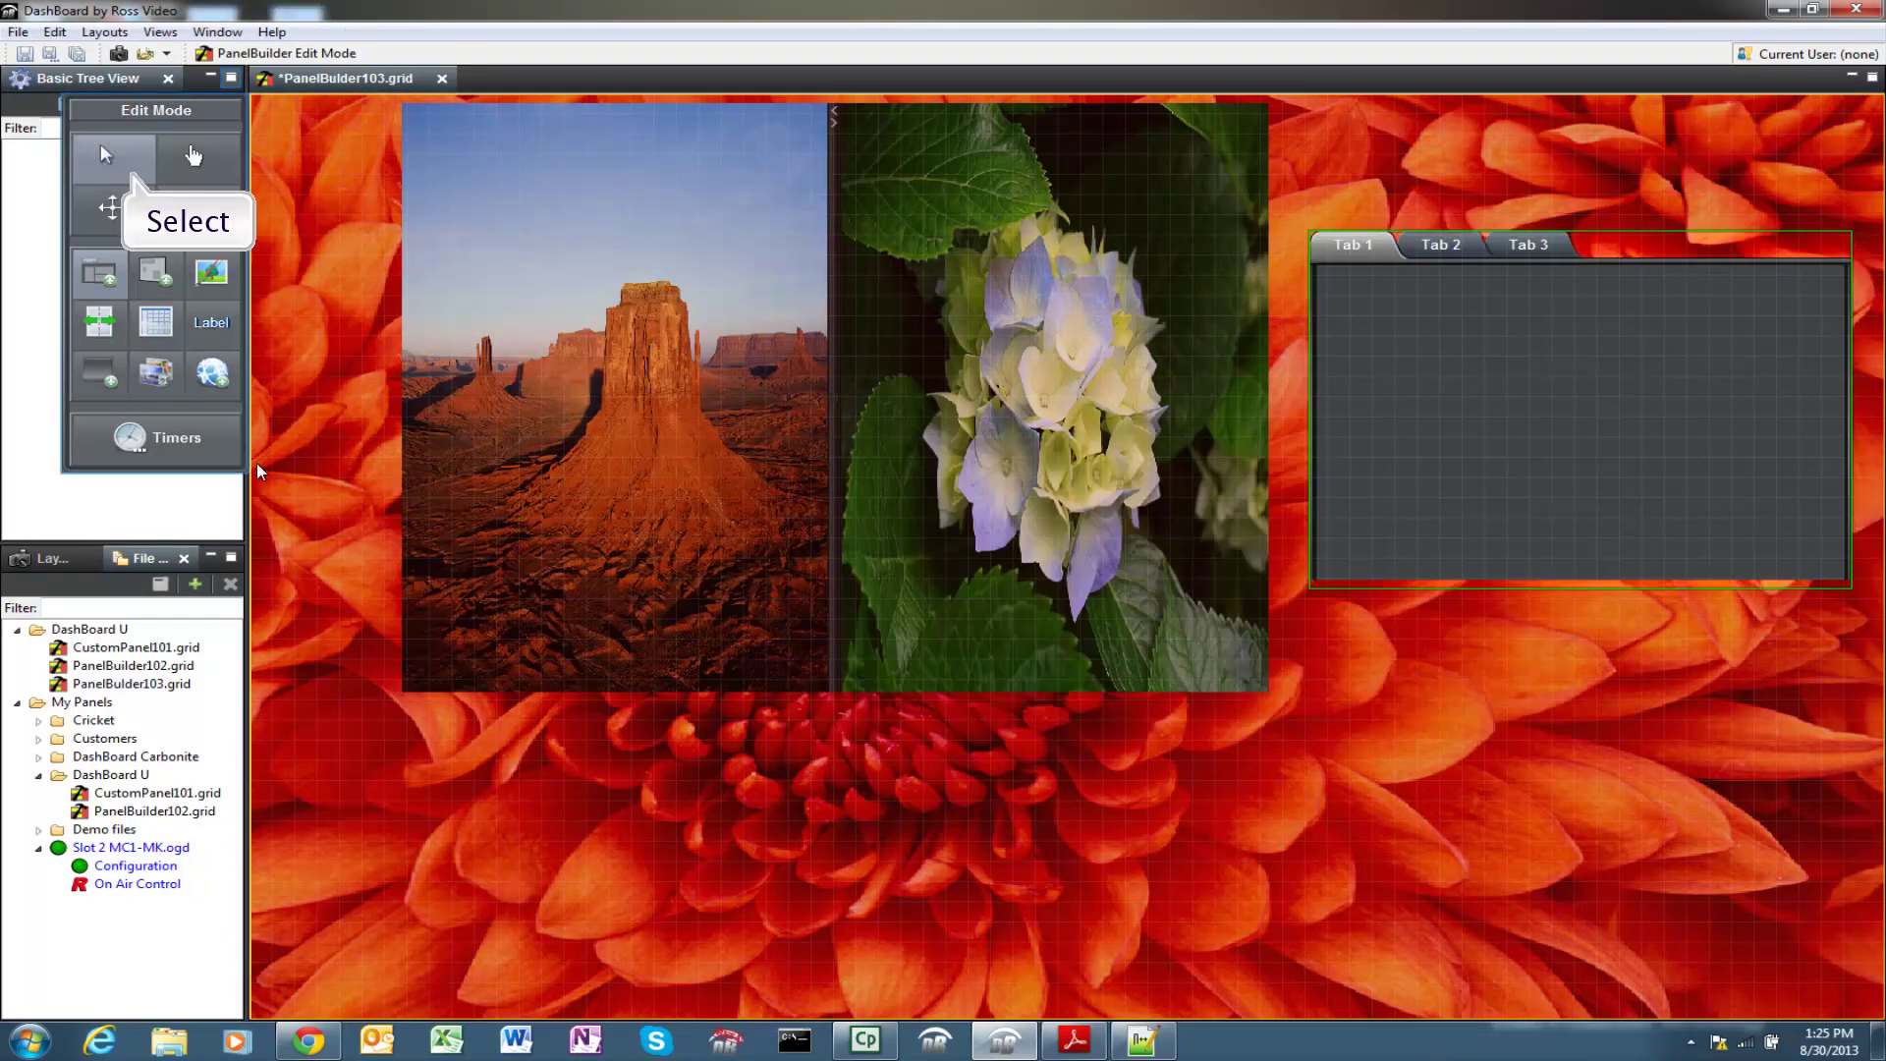
Check the new tab group by switching through Tab 2 and Tab 3 and returning to Tab 1.
click(138, 169)
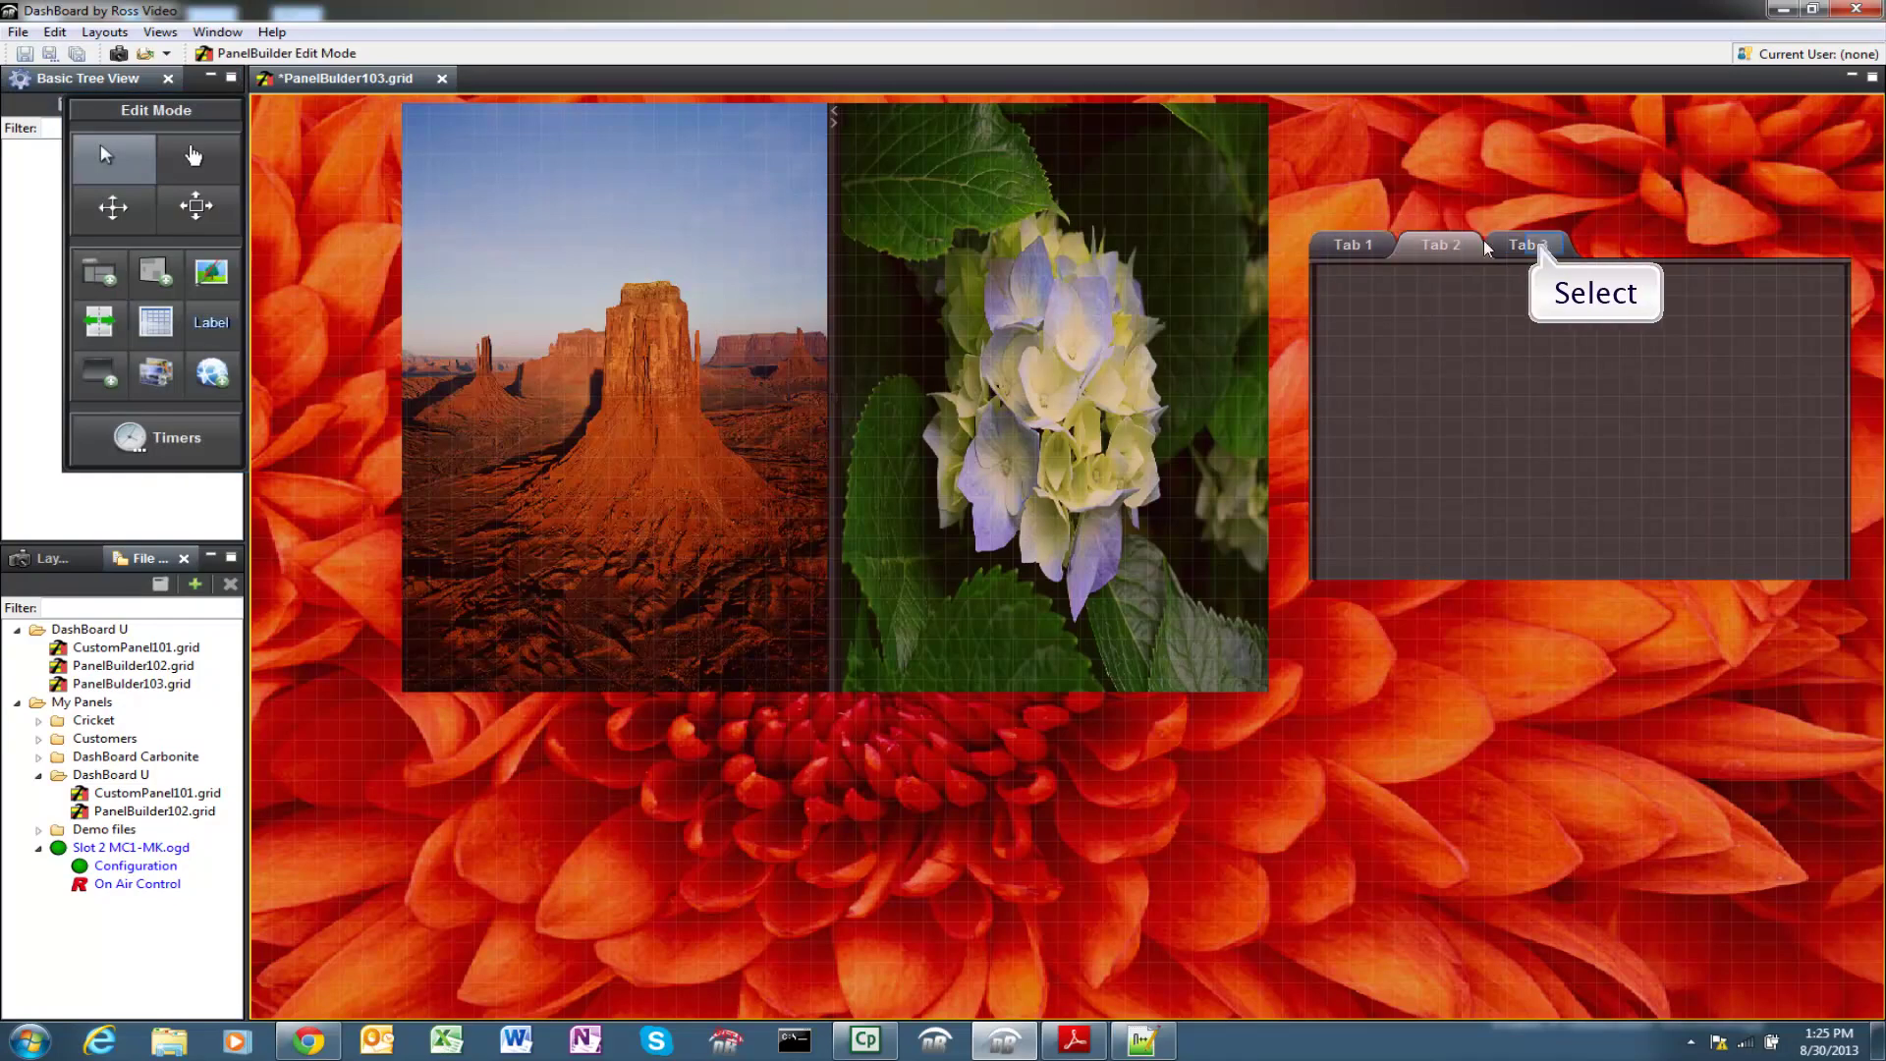
click(1540, 247)
click(1421, 248)
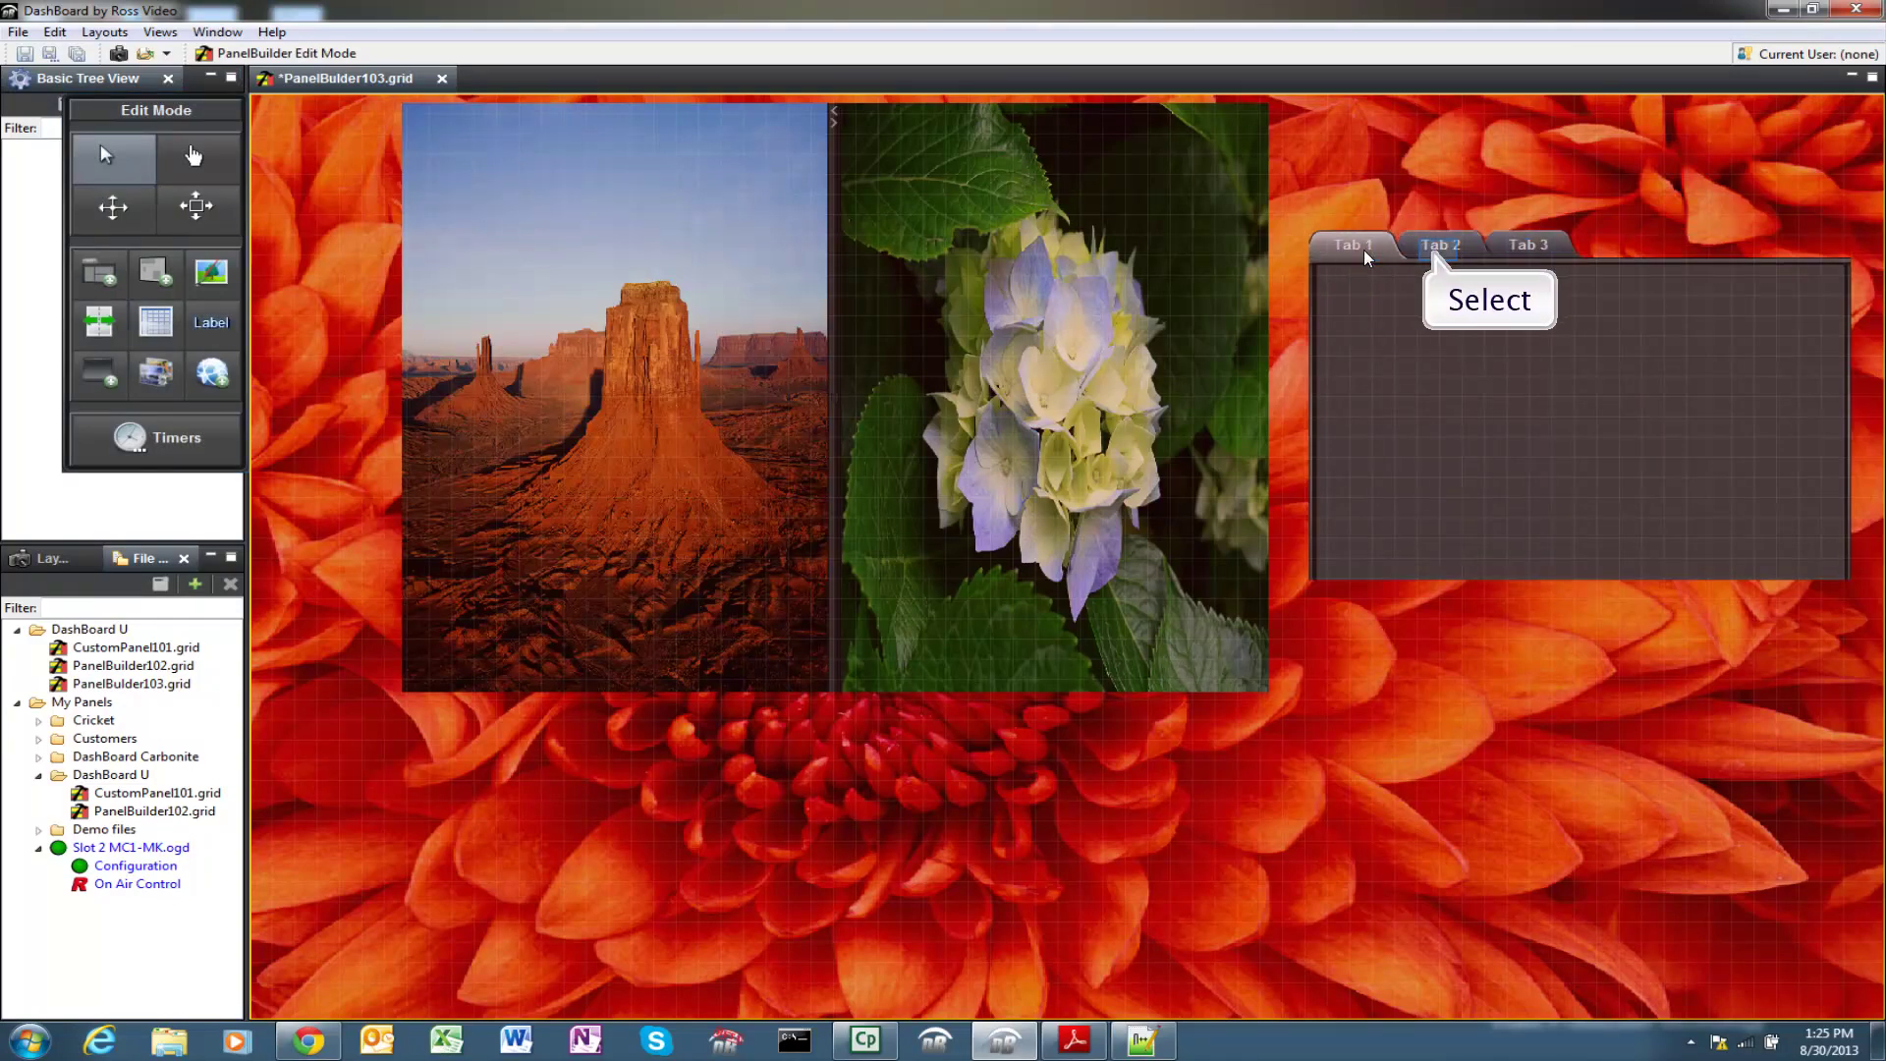
click(1439, 252)
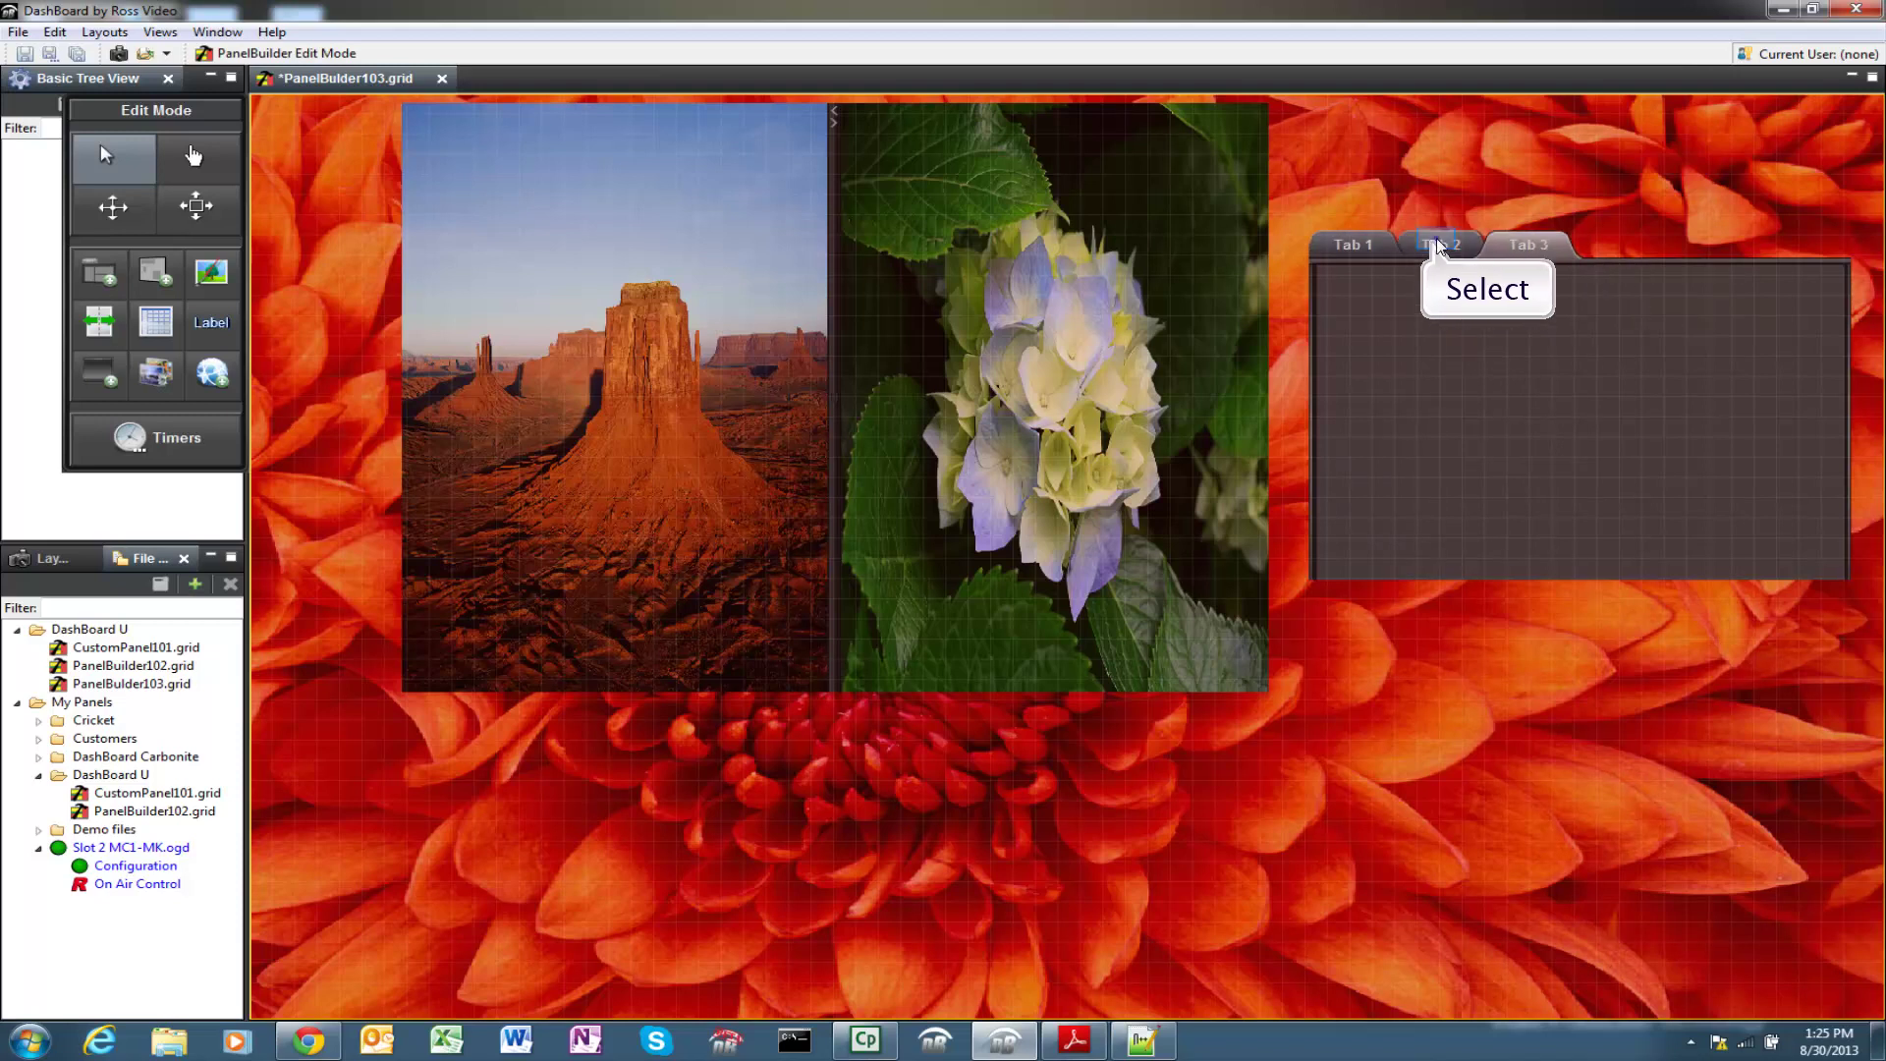
click(1359, 249)
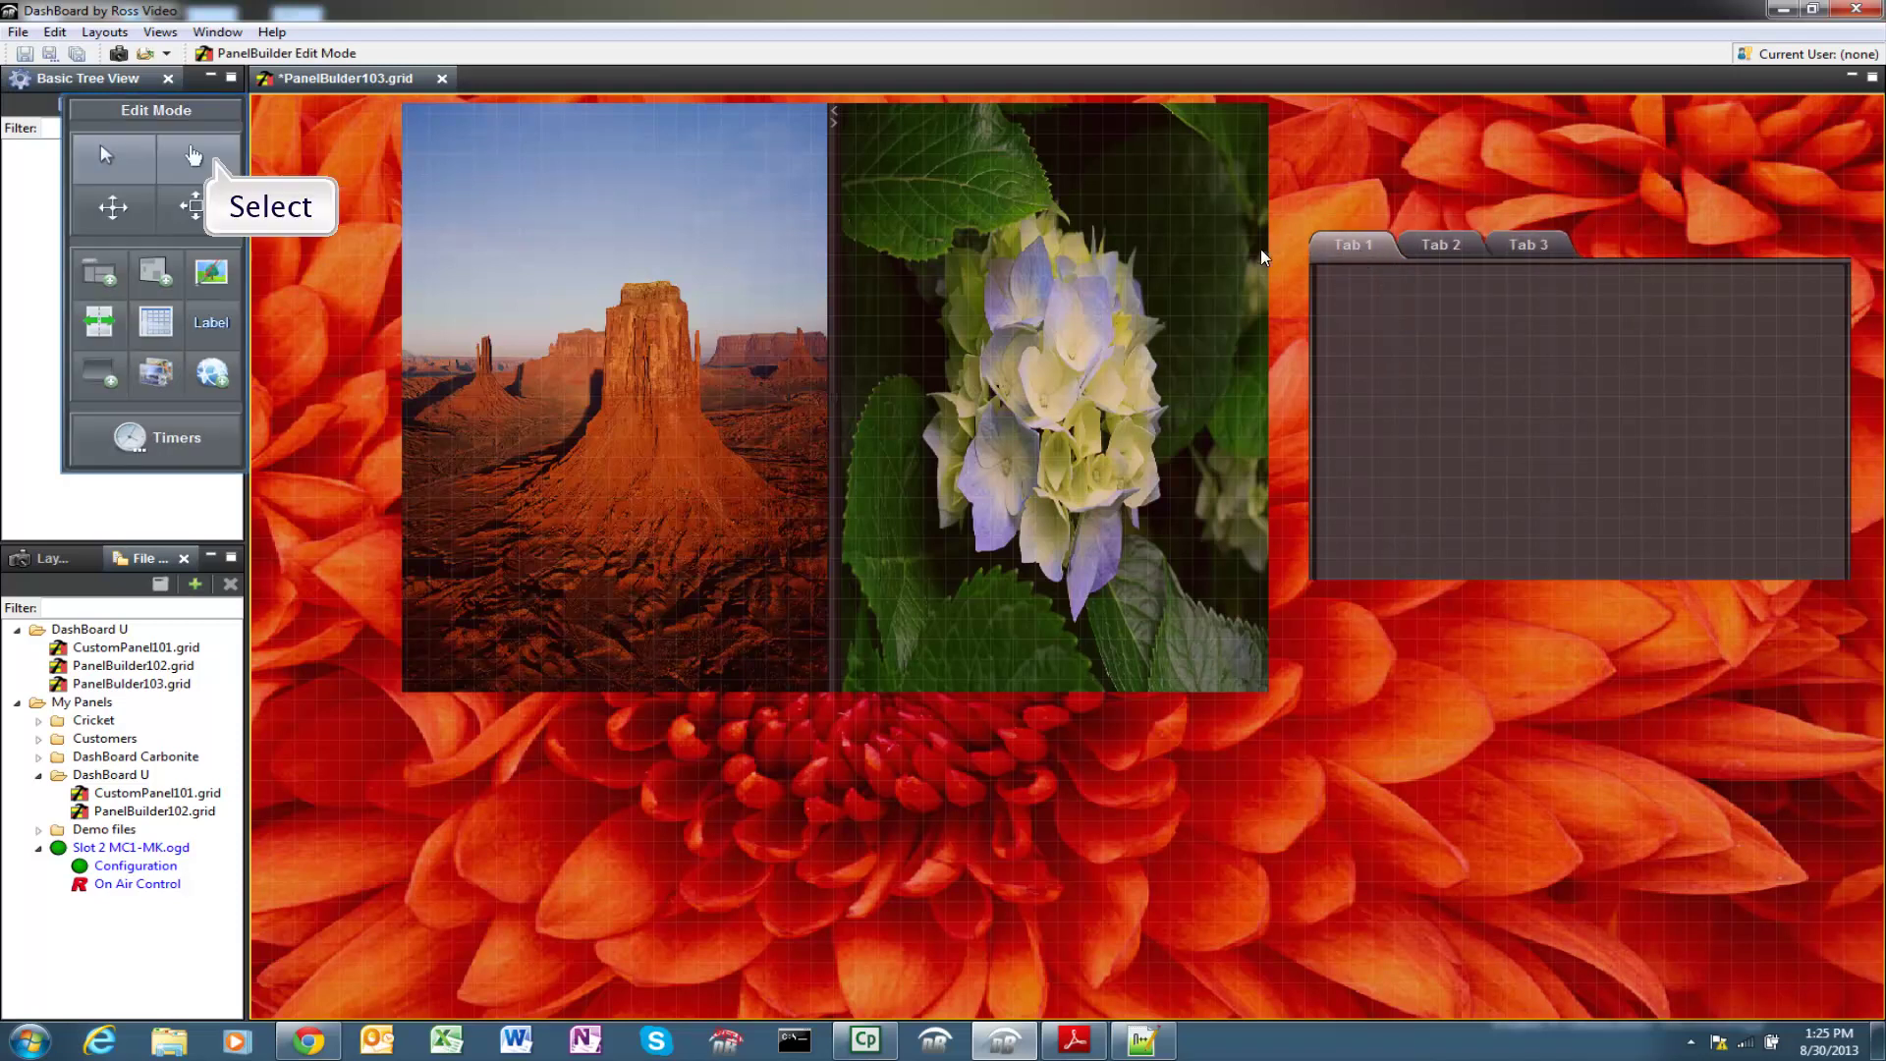
Set Tab 1's background to Jellyfish.jpg from the Sample Pictures folder and apply it.
click(216, 158)
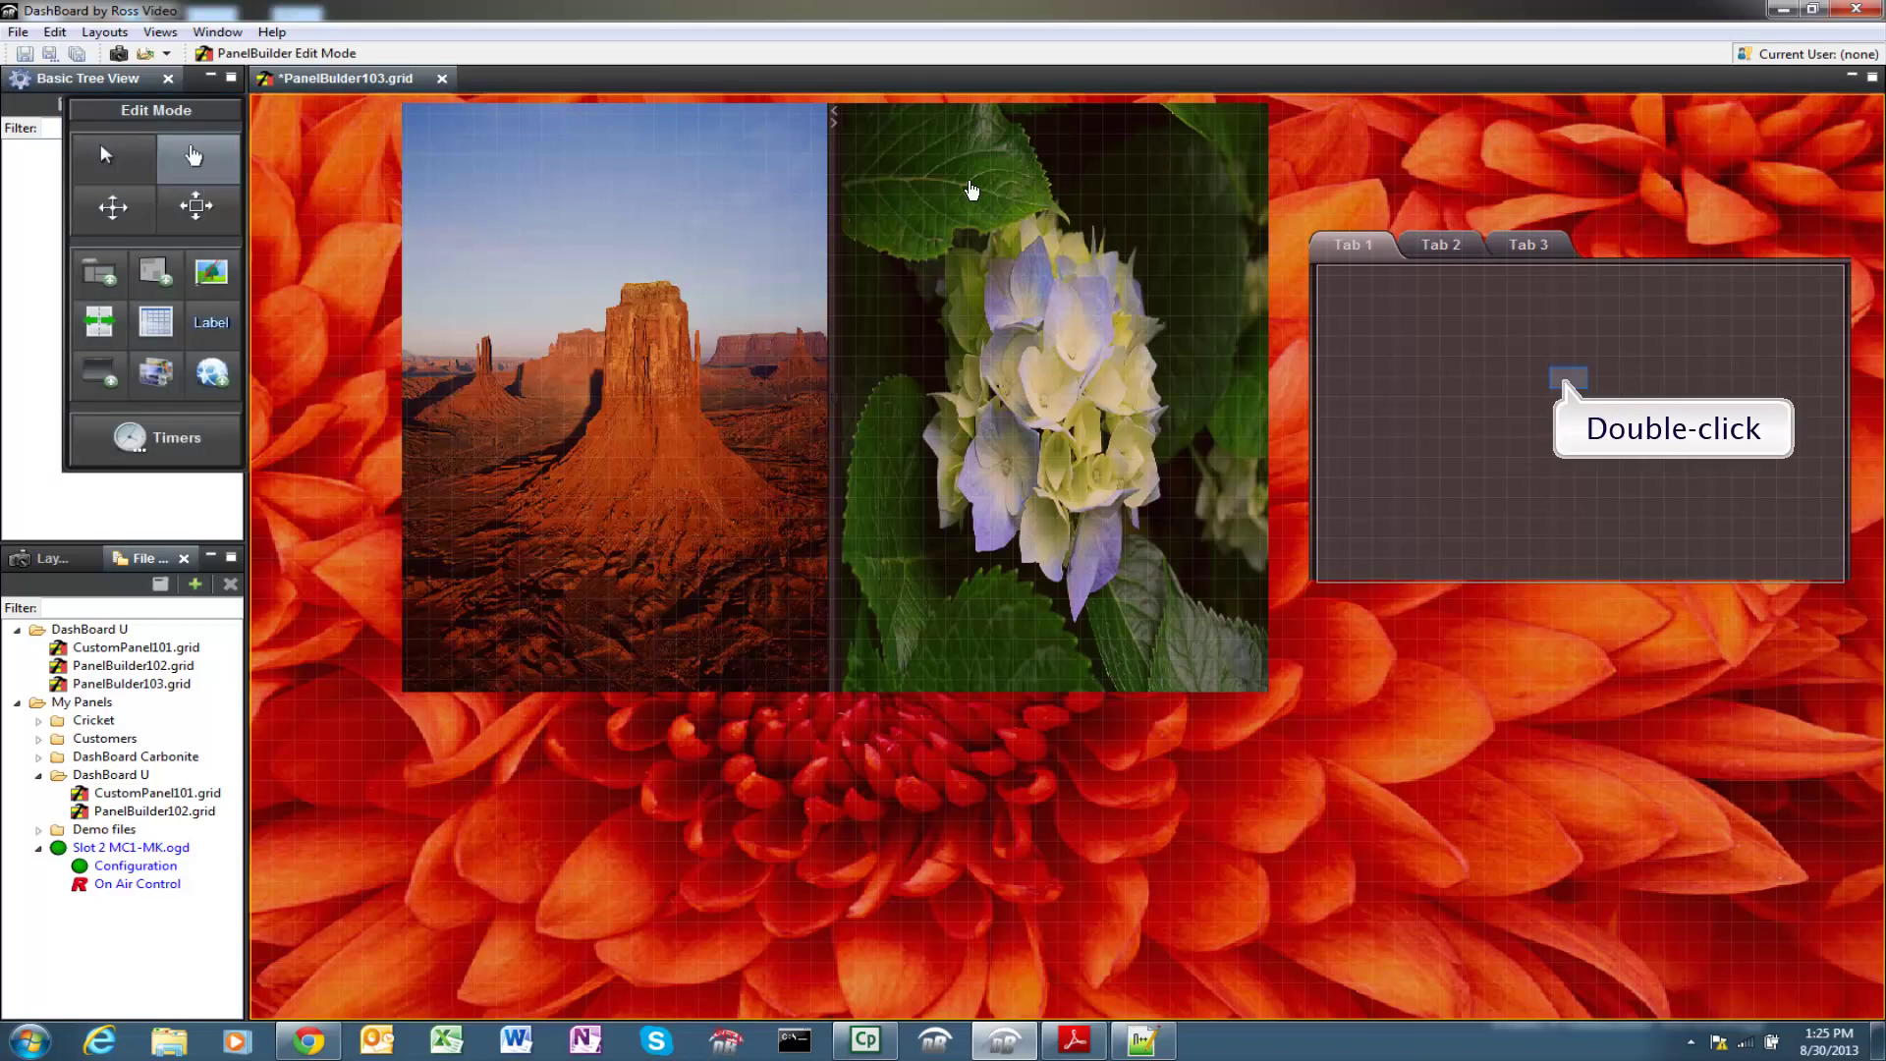
double_click(1570, 386)
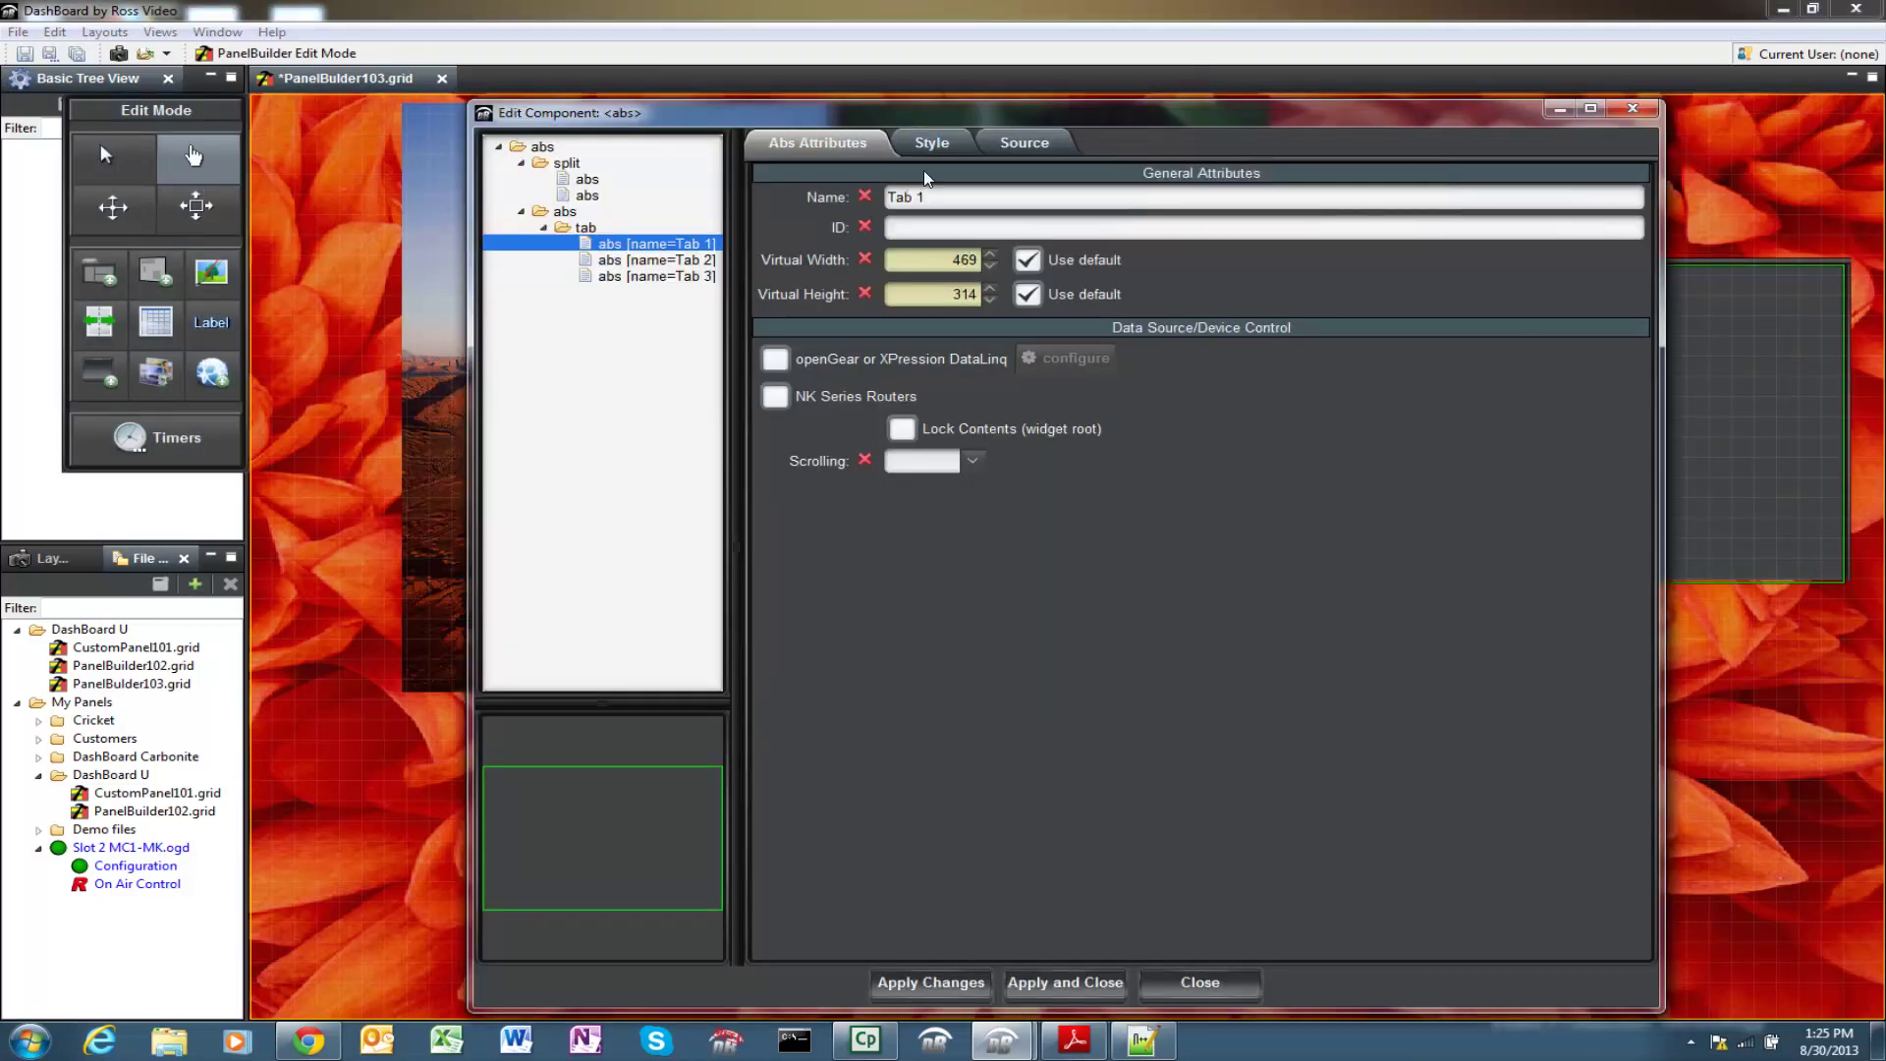
click(928, 143)
click(1607, 197)
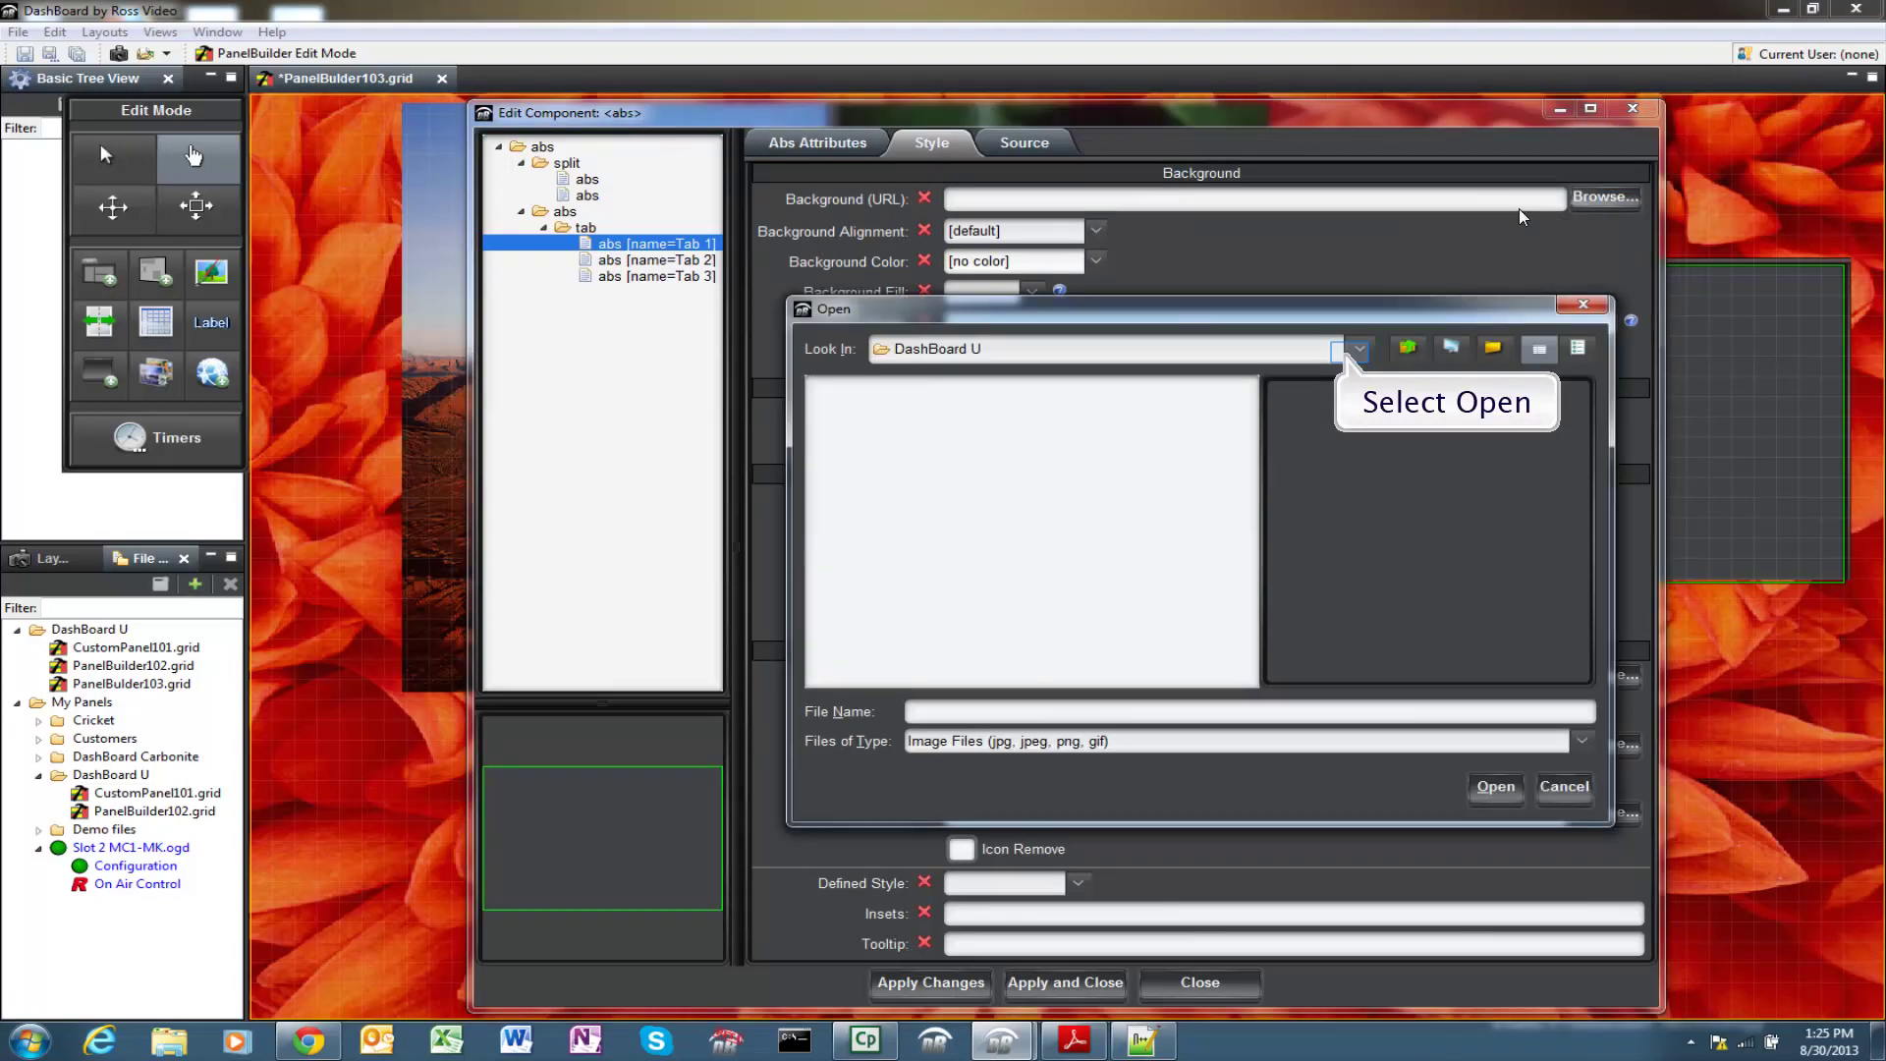
click(1358, 349)
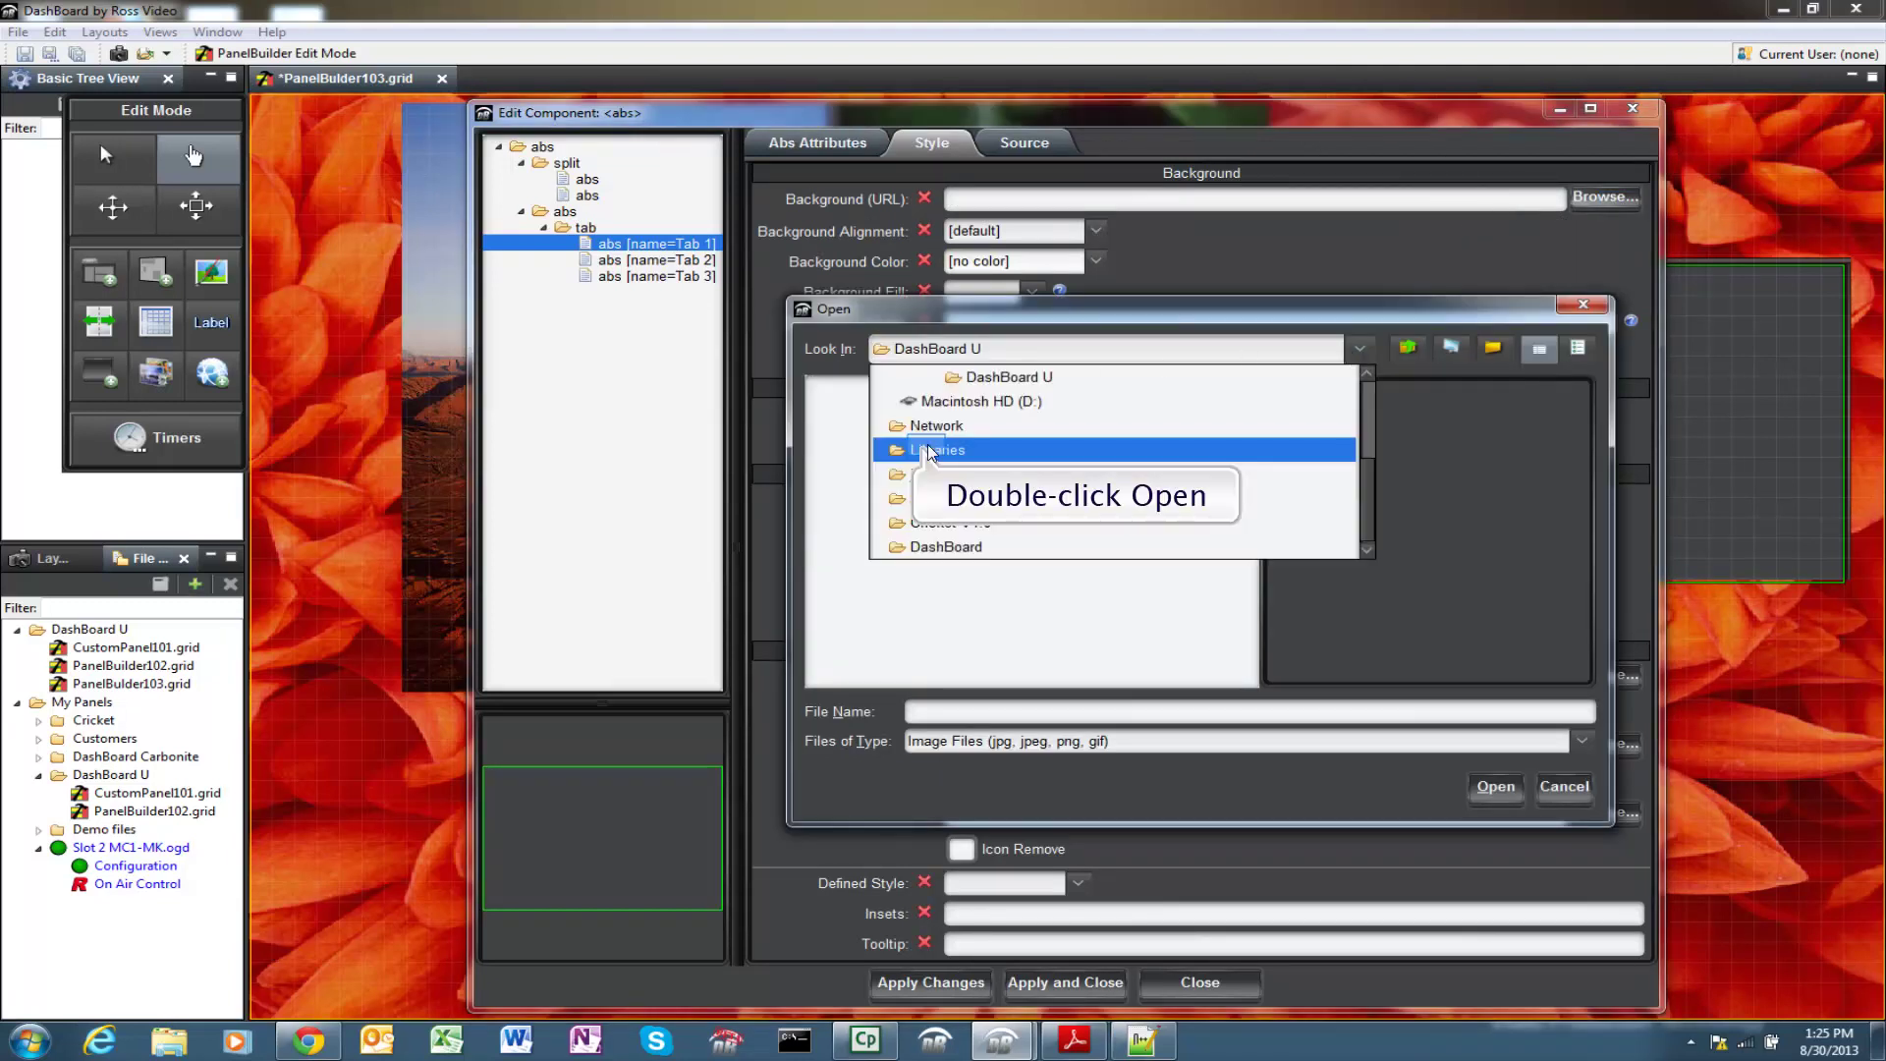
click(897, 443)
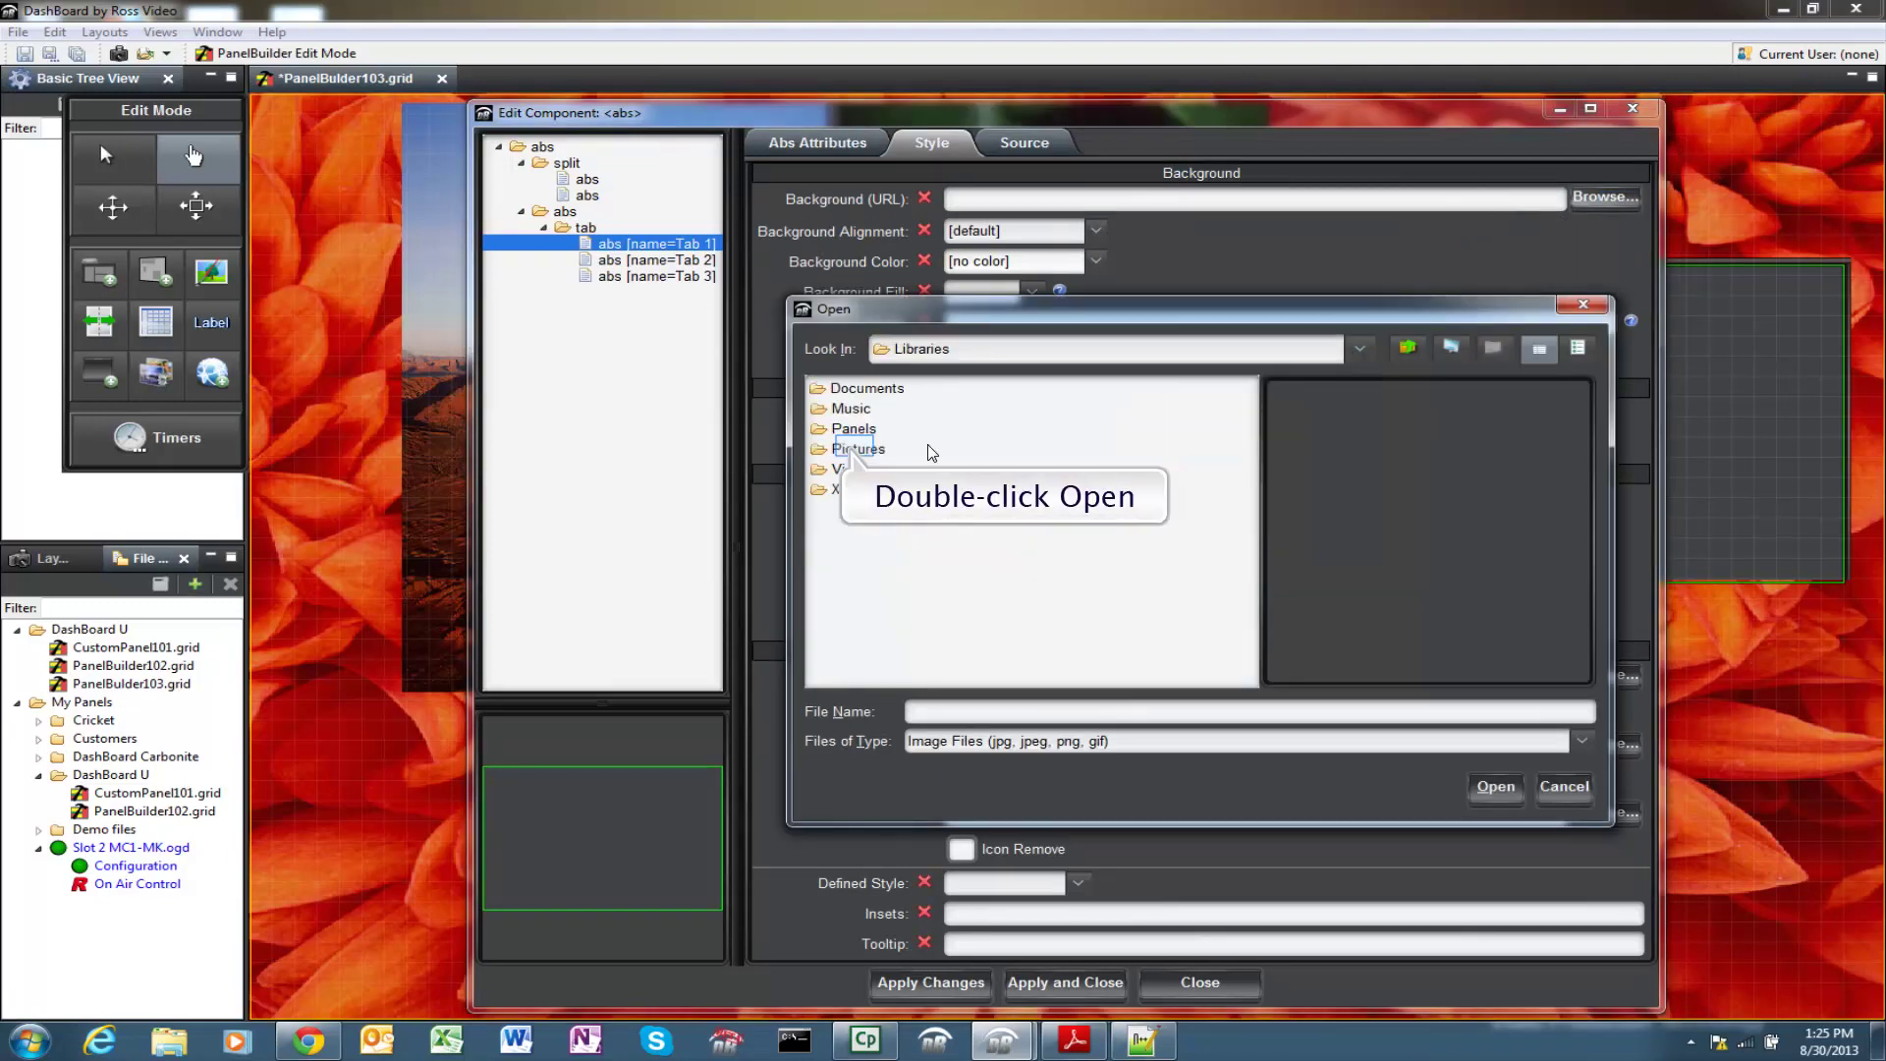
click(835, 450)
double_click(835, 450)
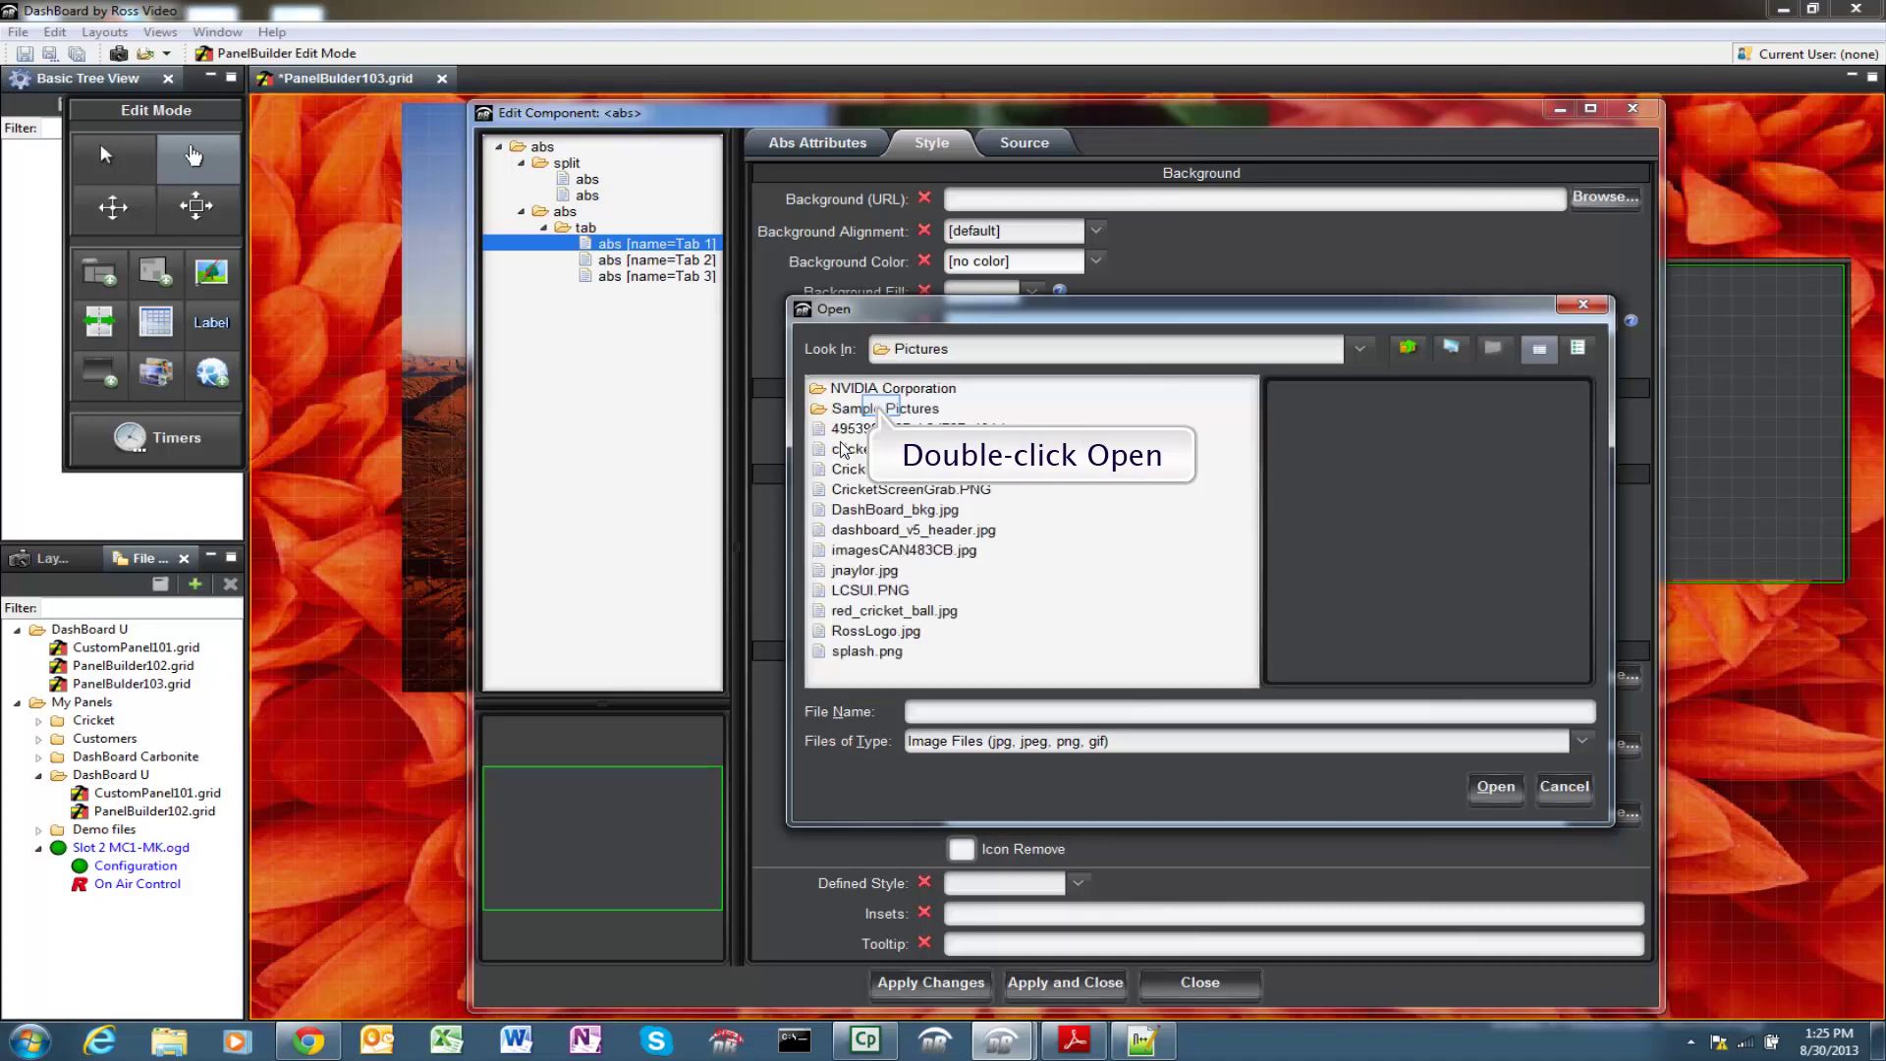
click(885, 411)
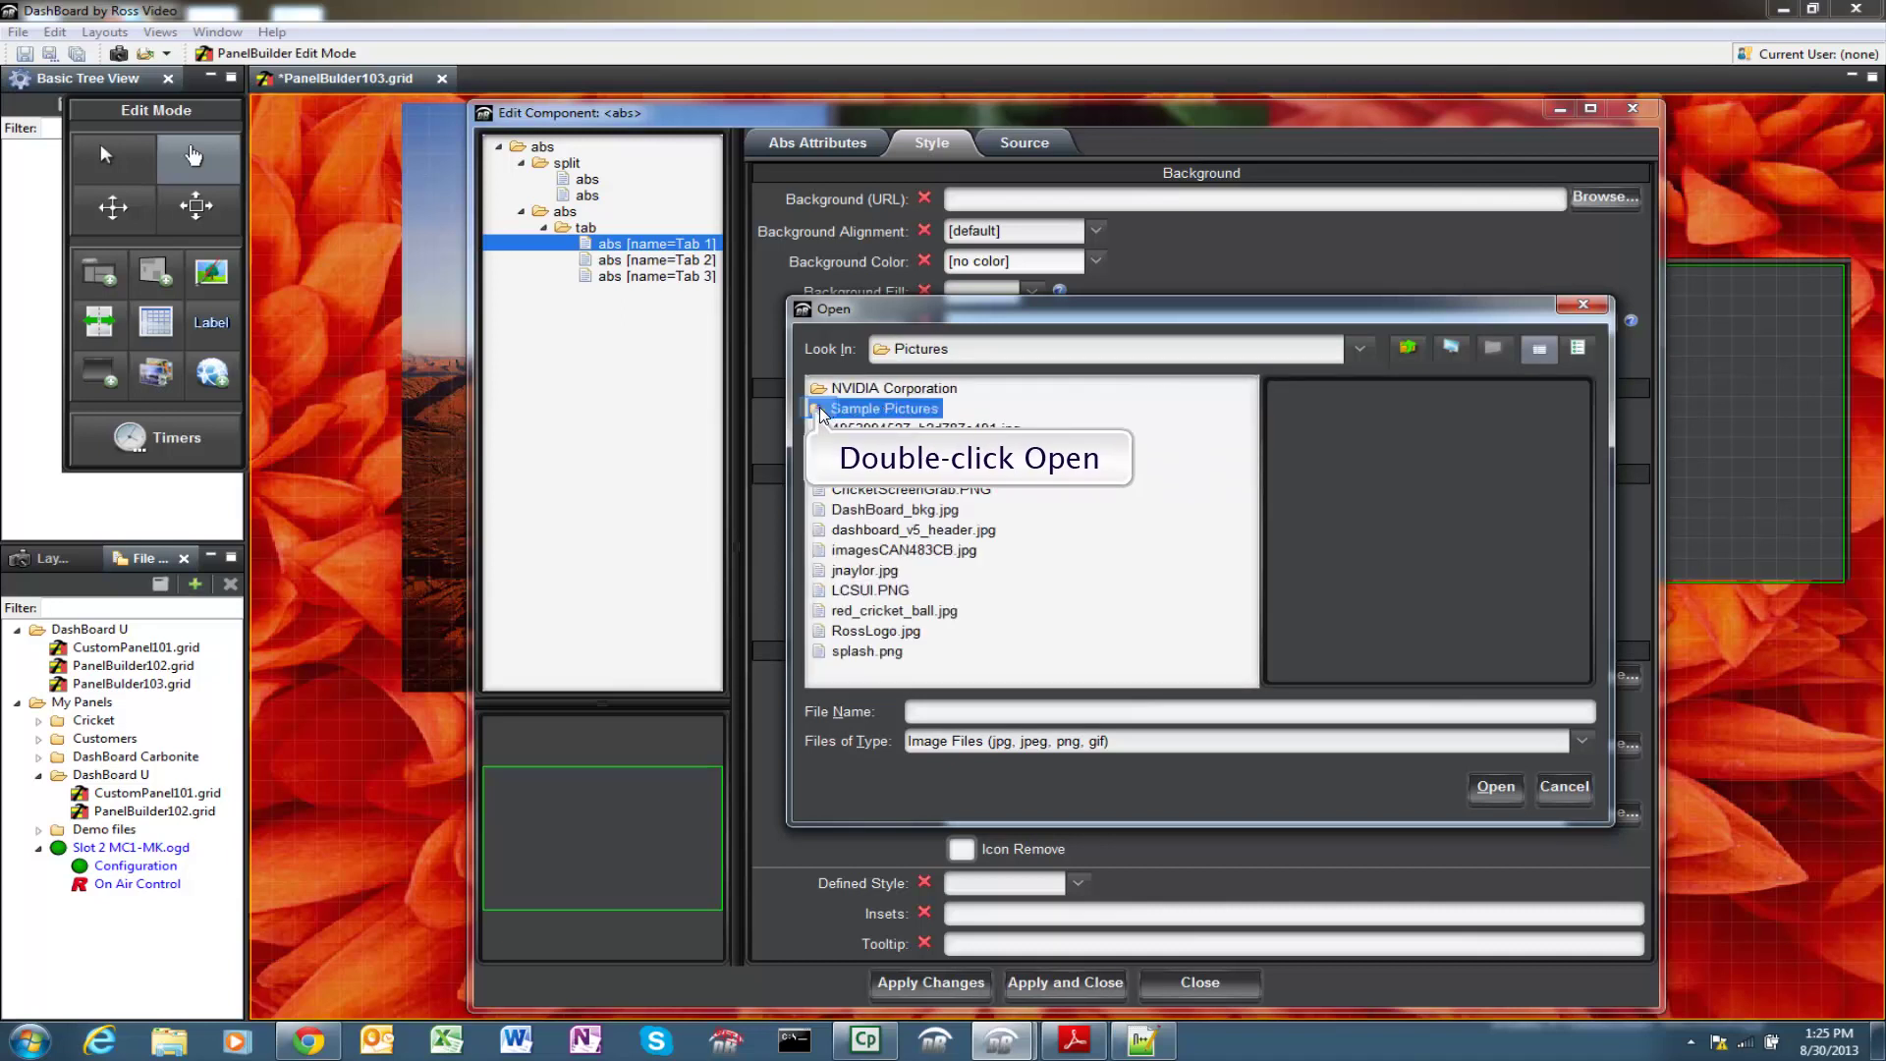
double_click(827, 417)
click(837, 450)
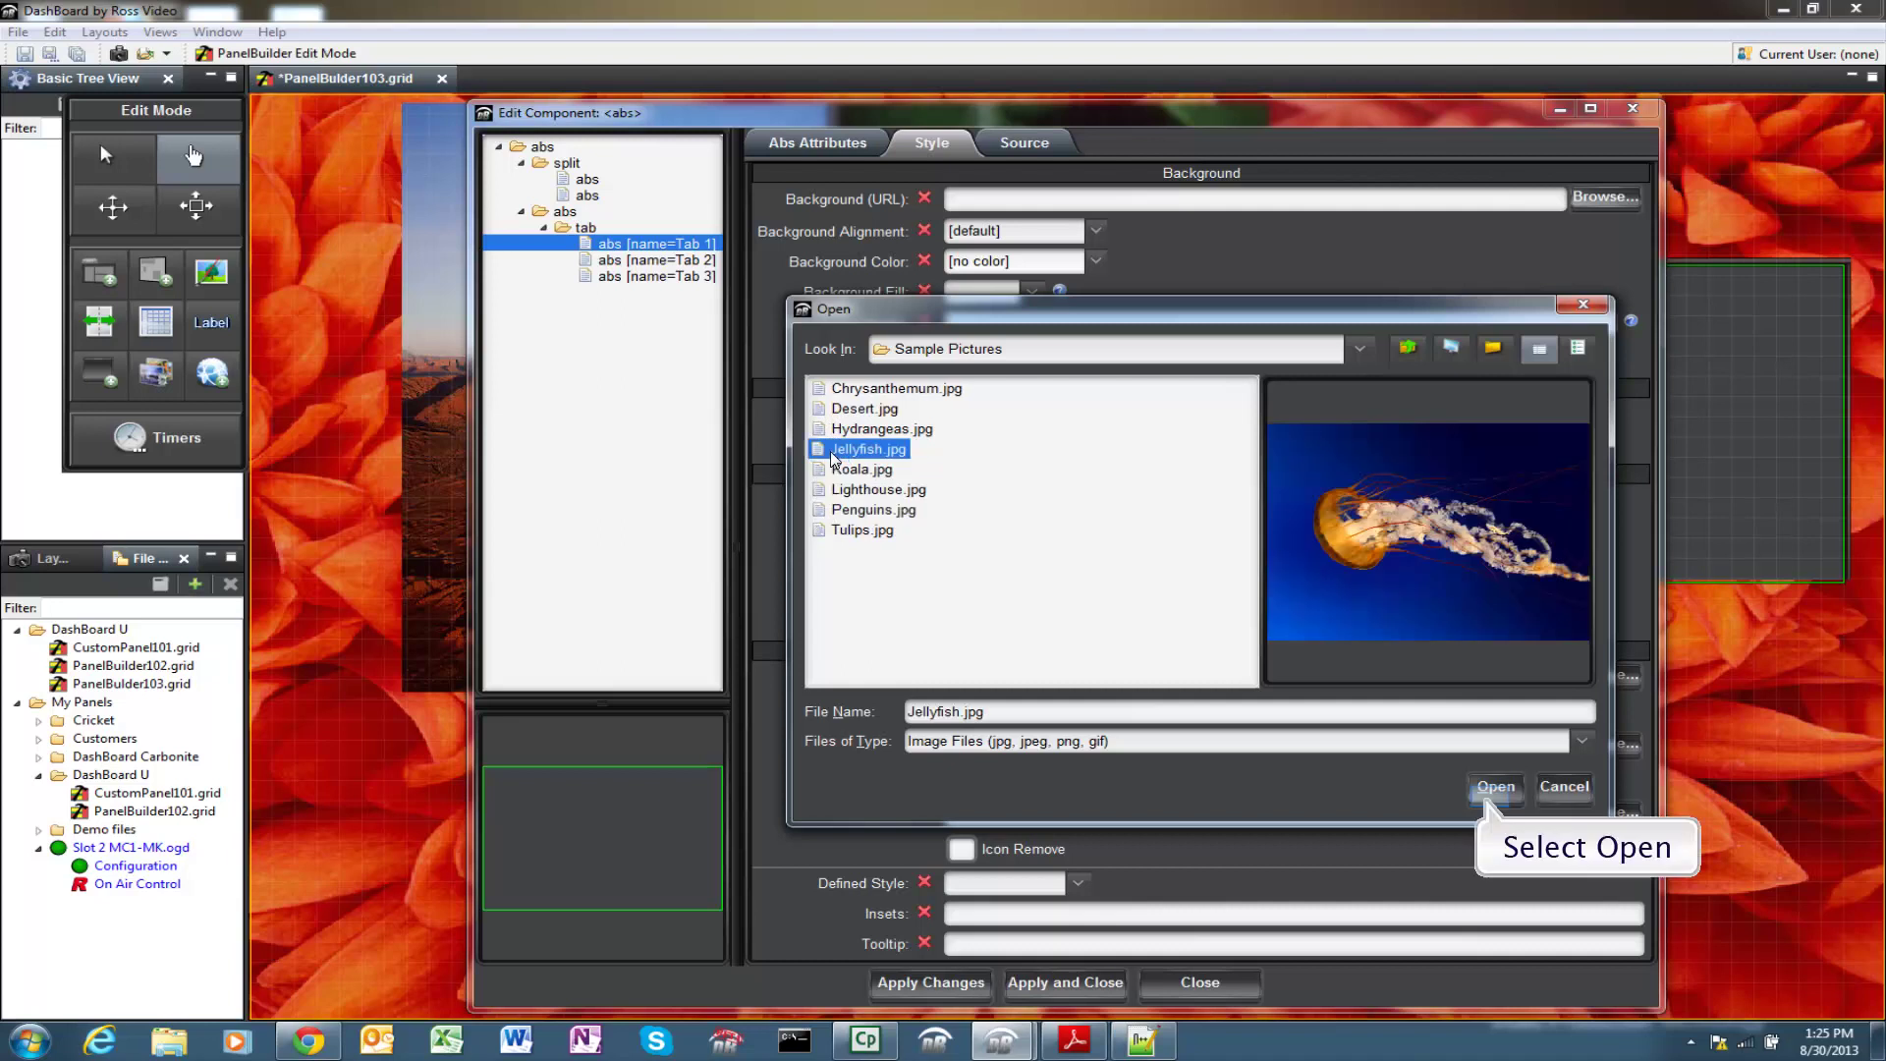
click(1494, 789)
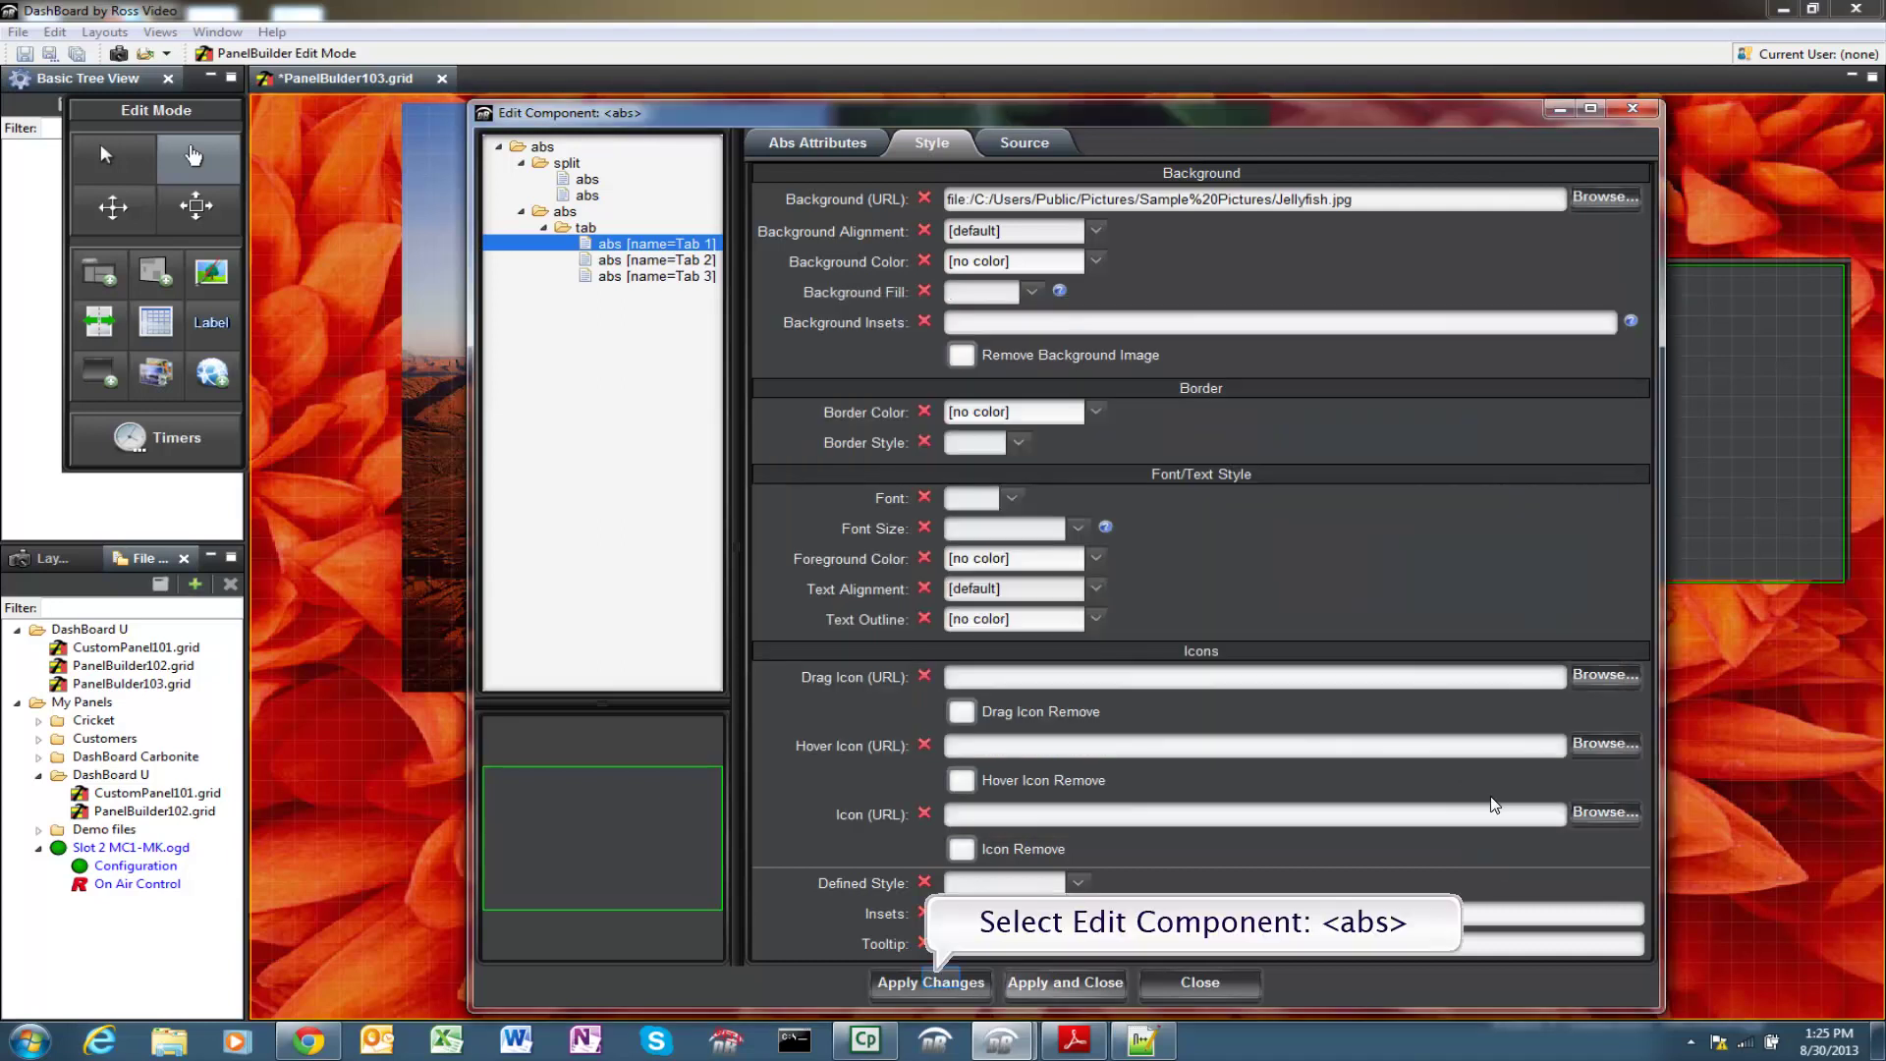
click(941, 979)
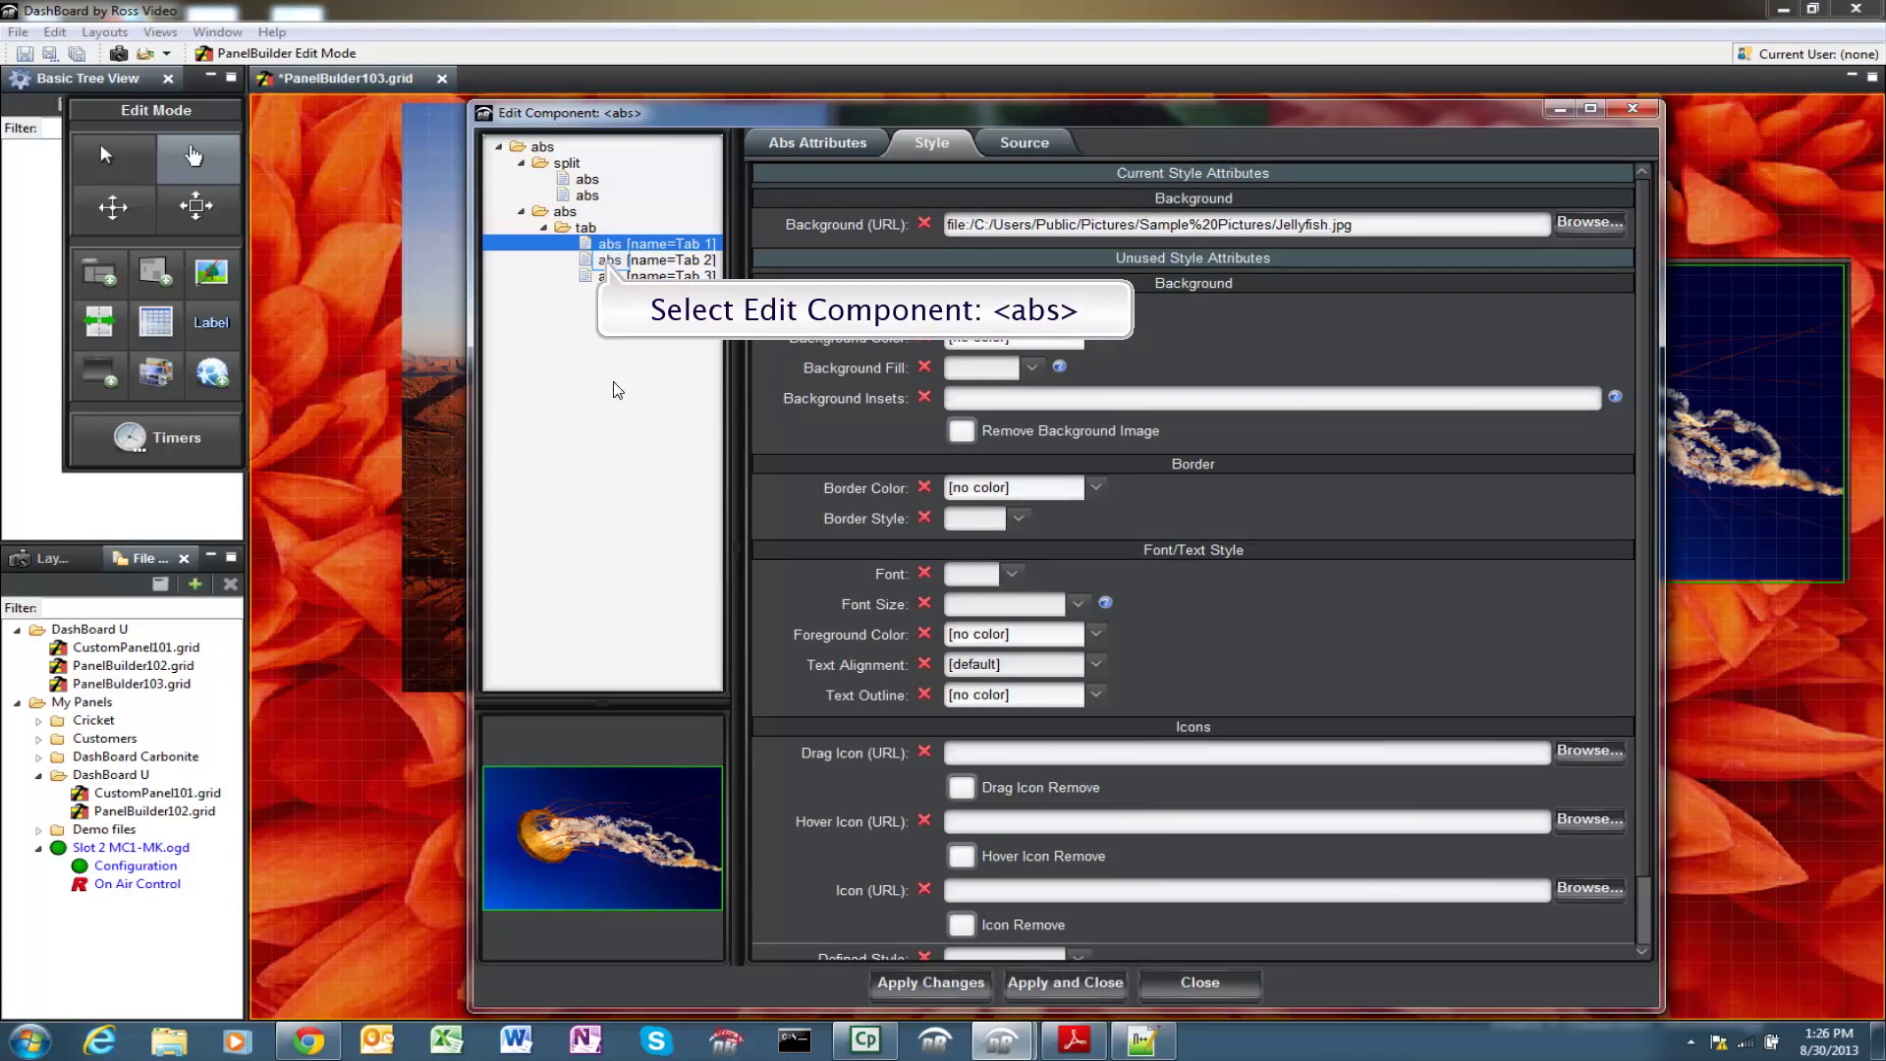
Set Tab 2's background to Lighthouse.jpg from the Sample Pictures folder and save the change.
click(611, 262)
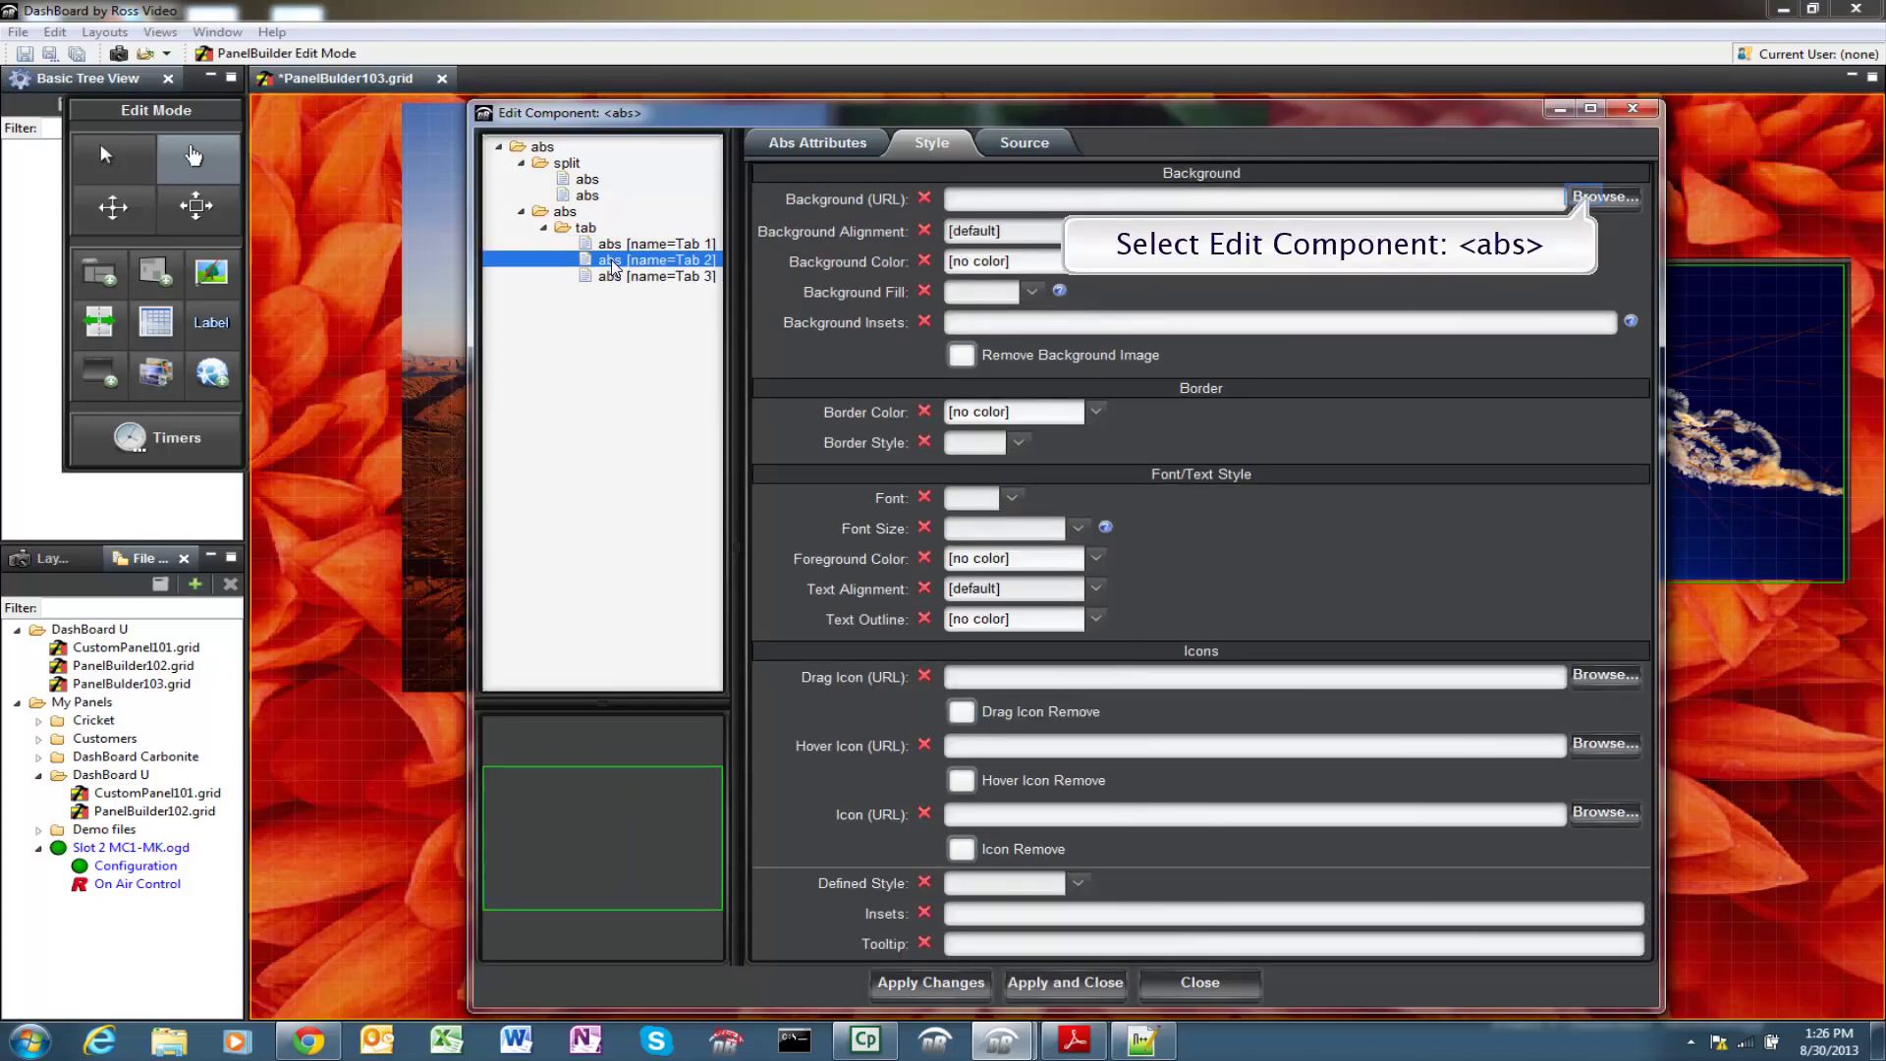
click(1583, 199)
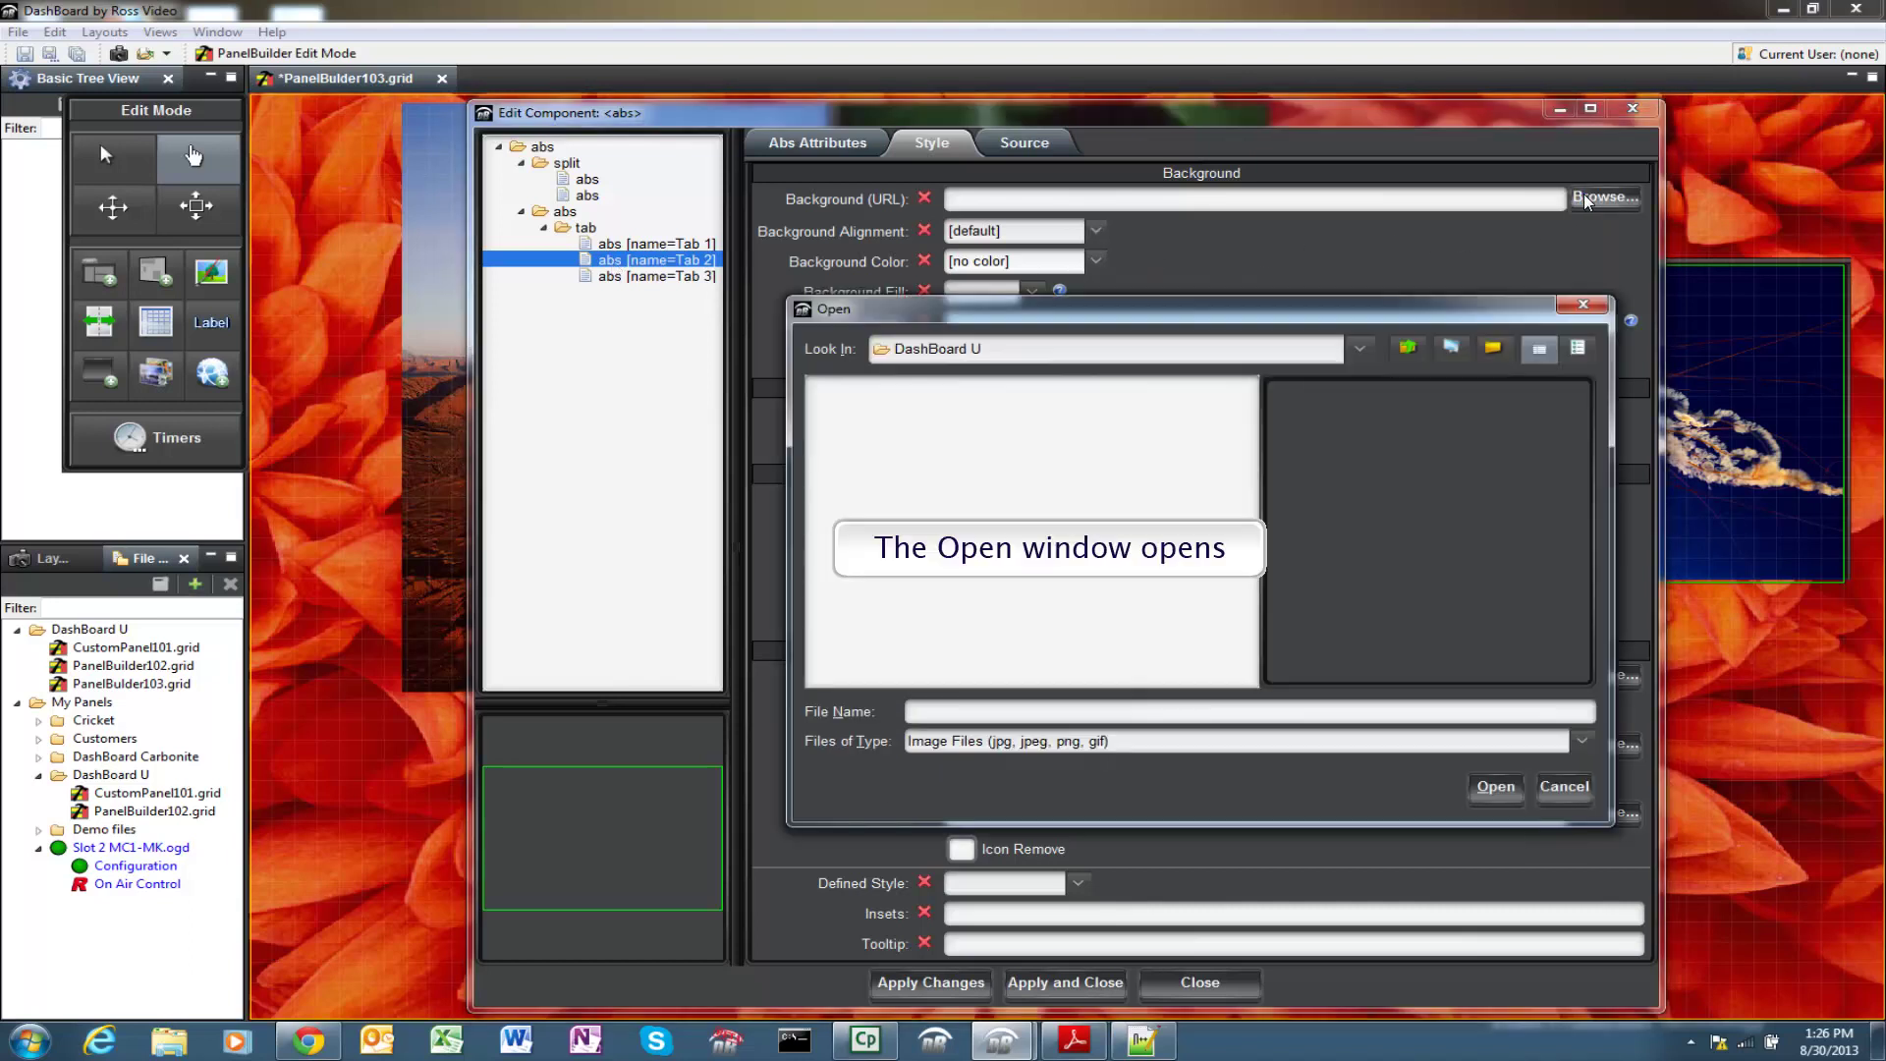
click(1356, 348)
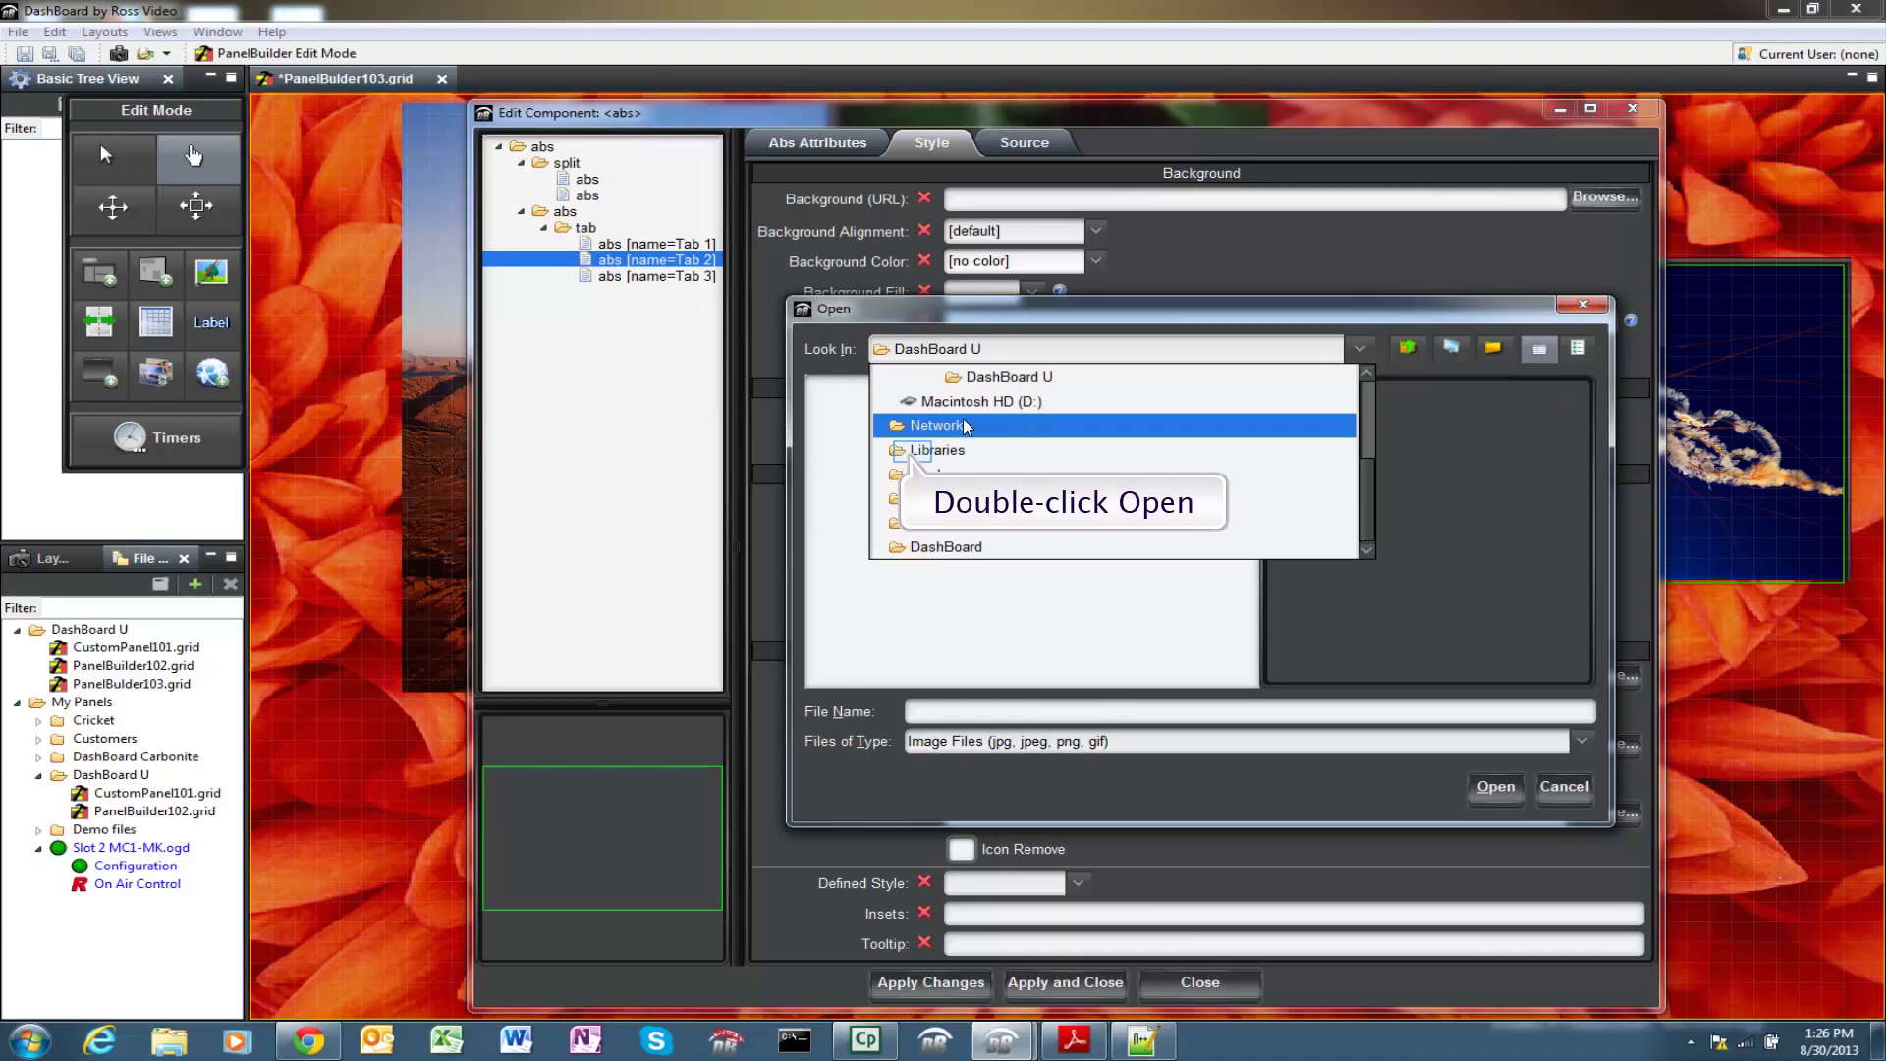
click(919, 450)
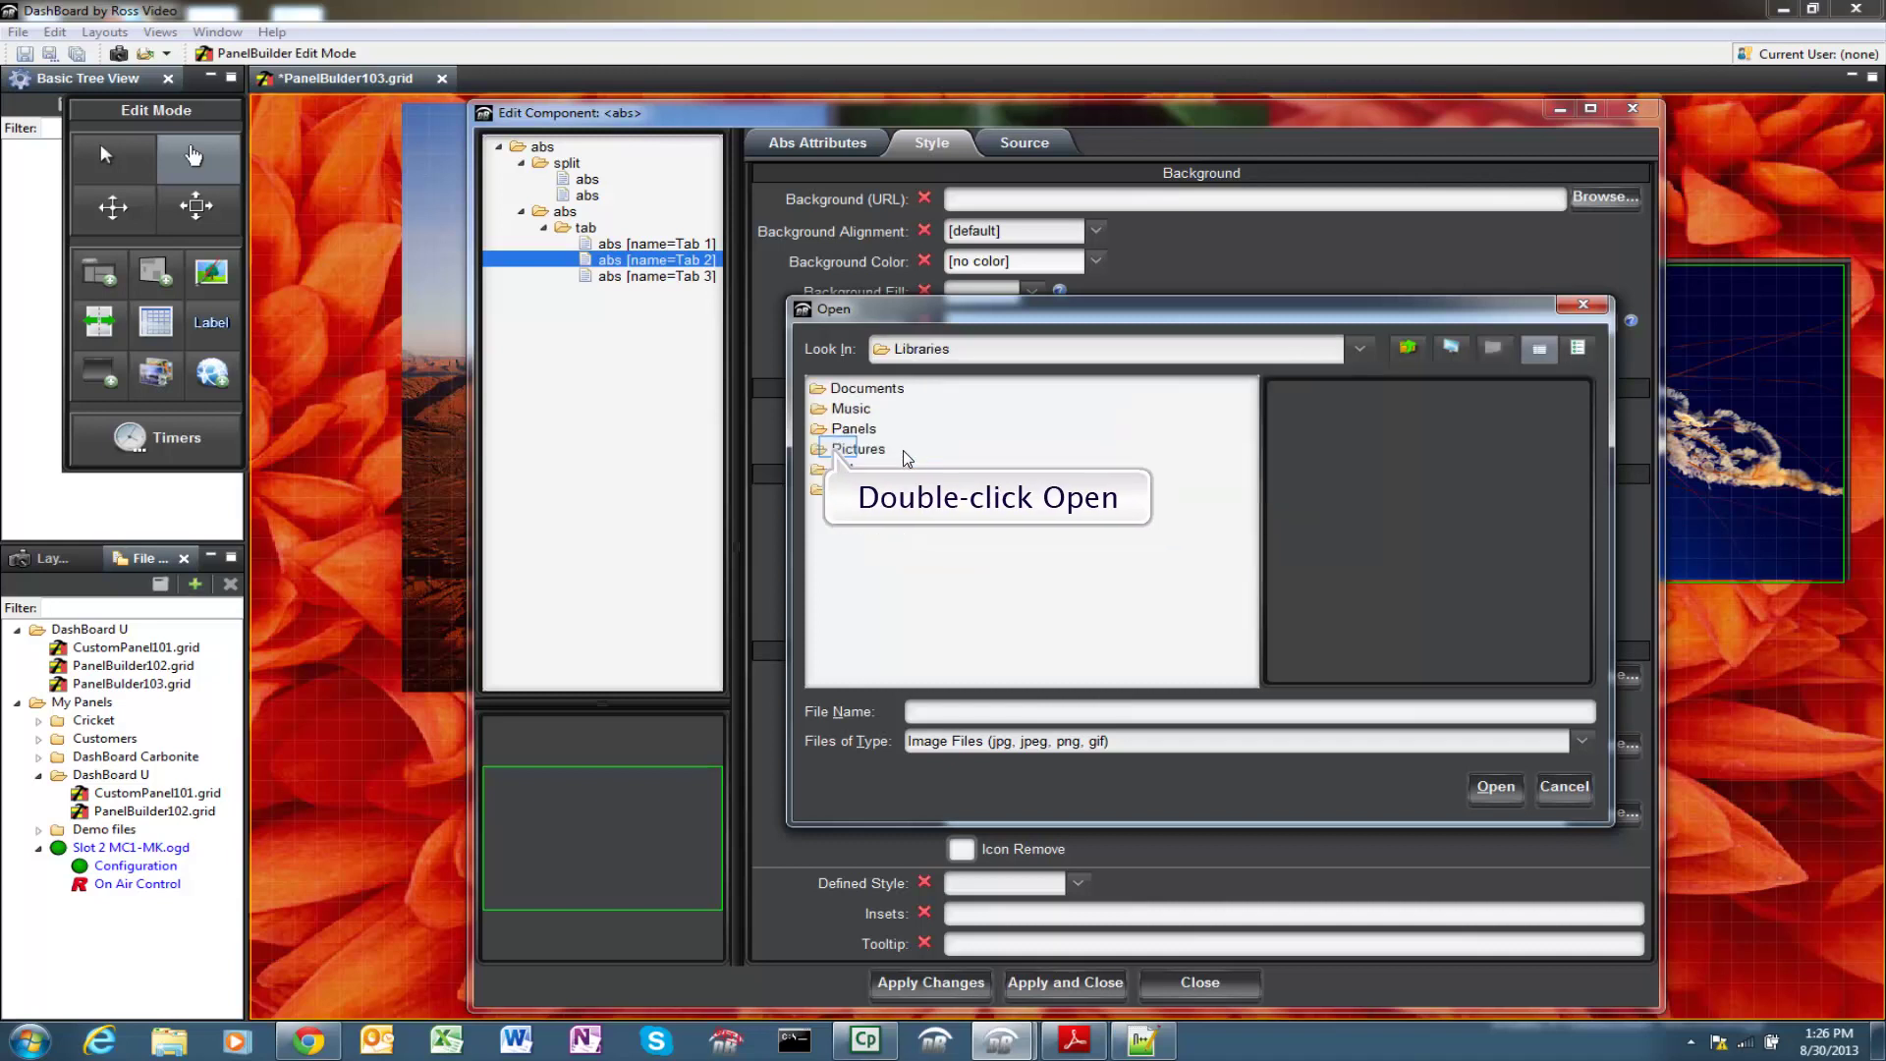
double_click(851, 452)
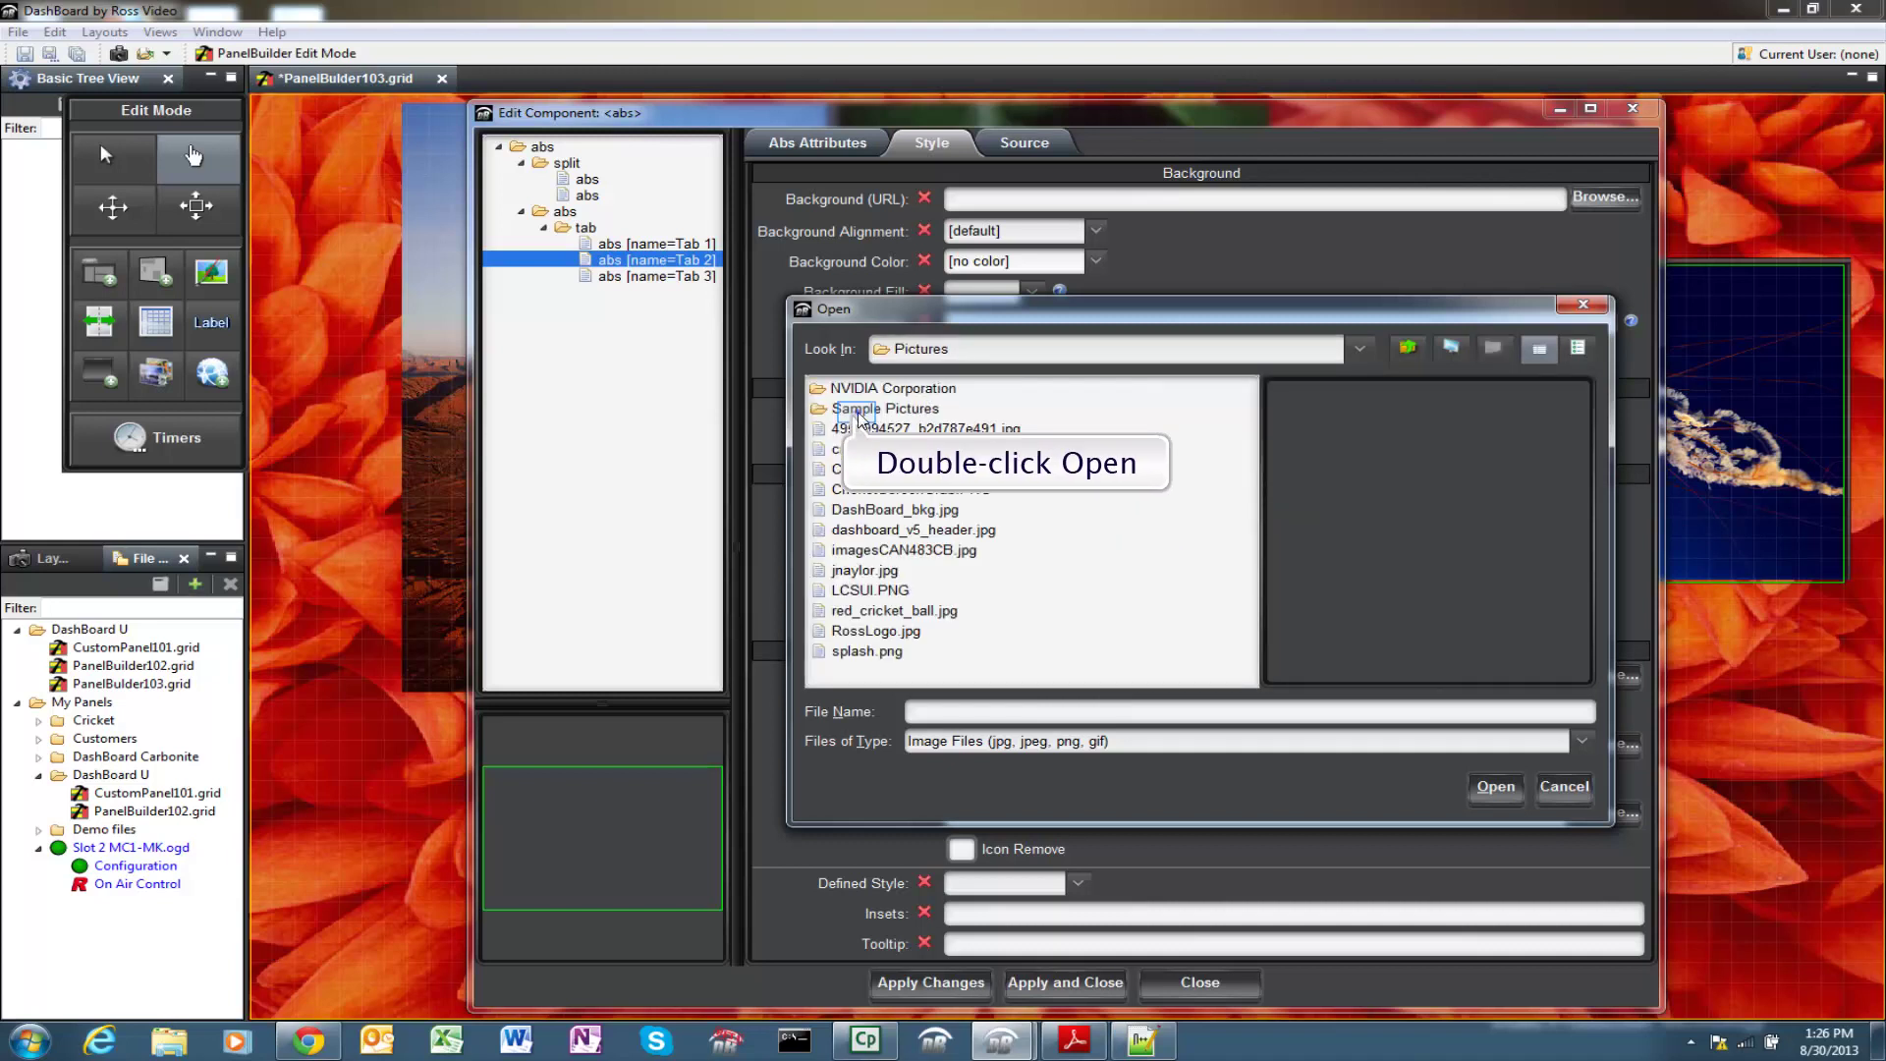
double_click(859, 415)
click(867, 490)
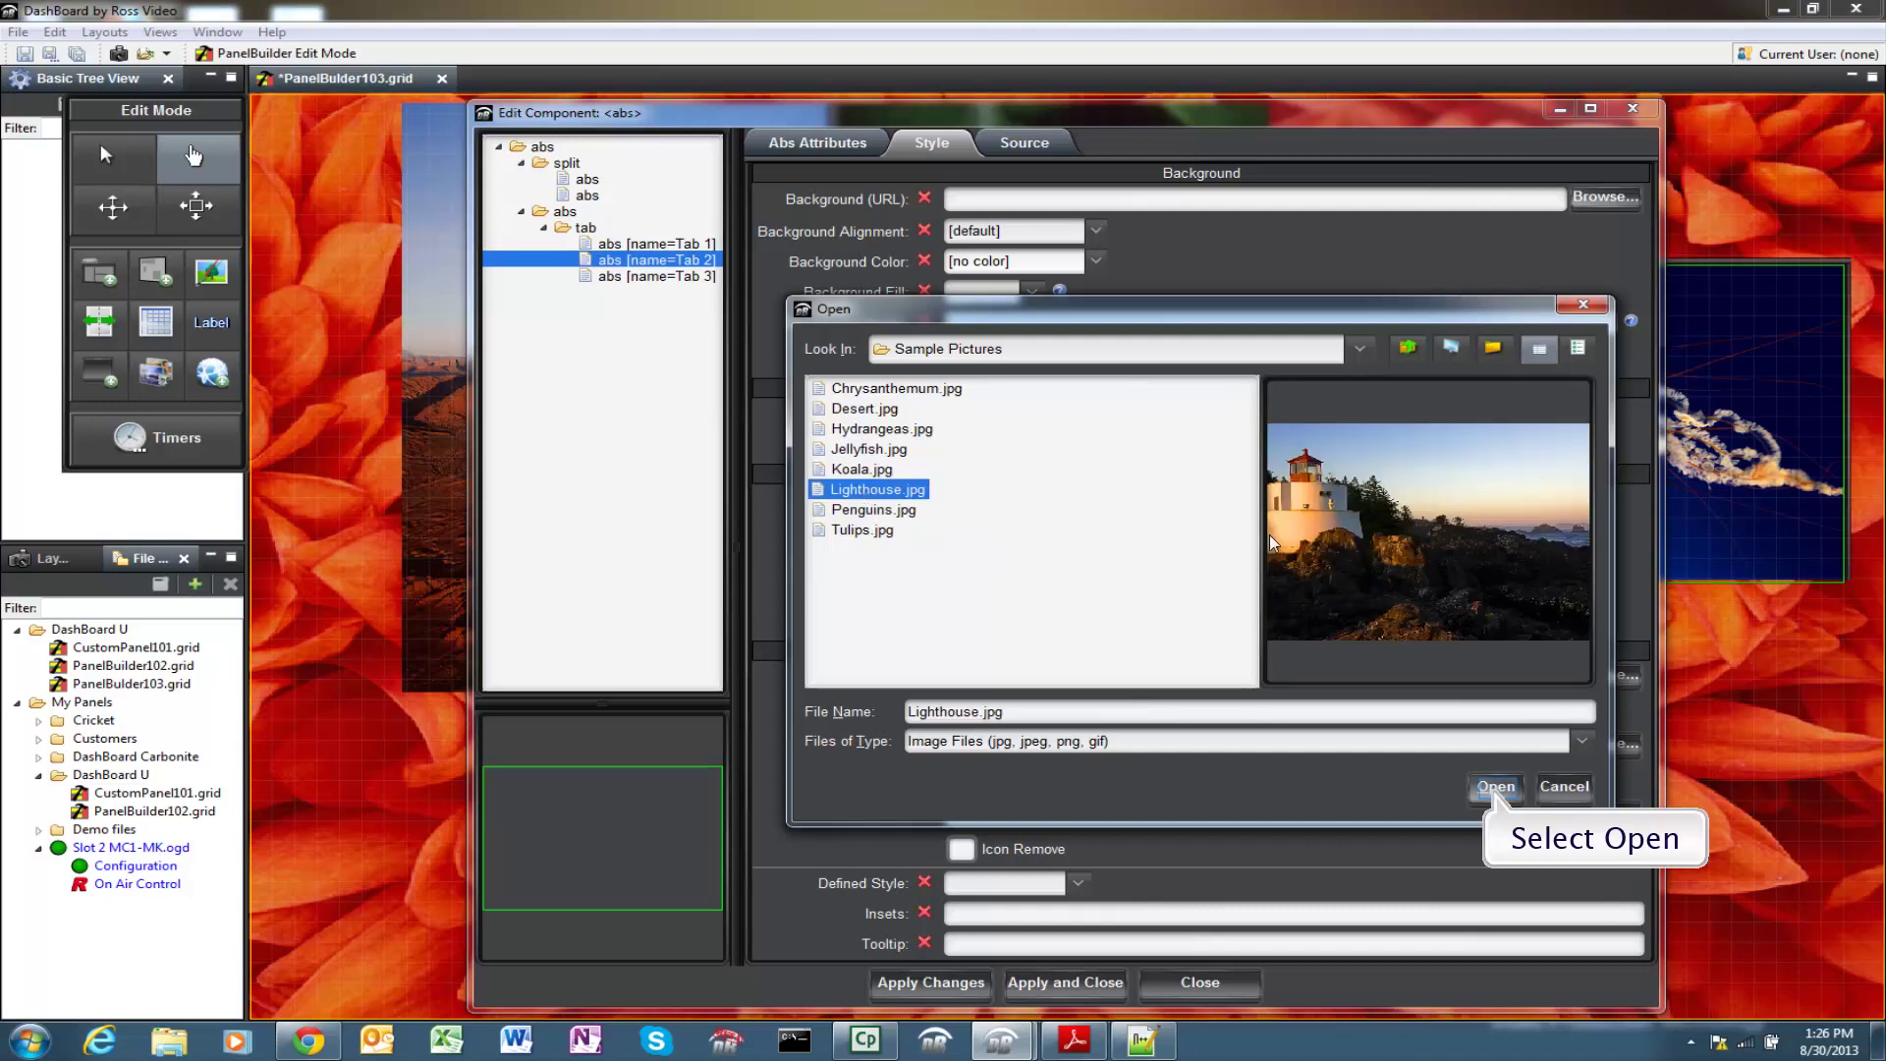
click(1496, 786)
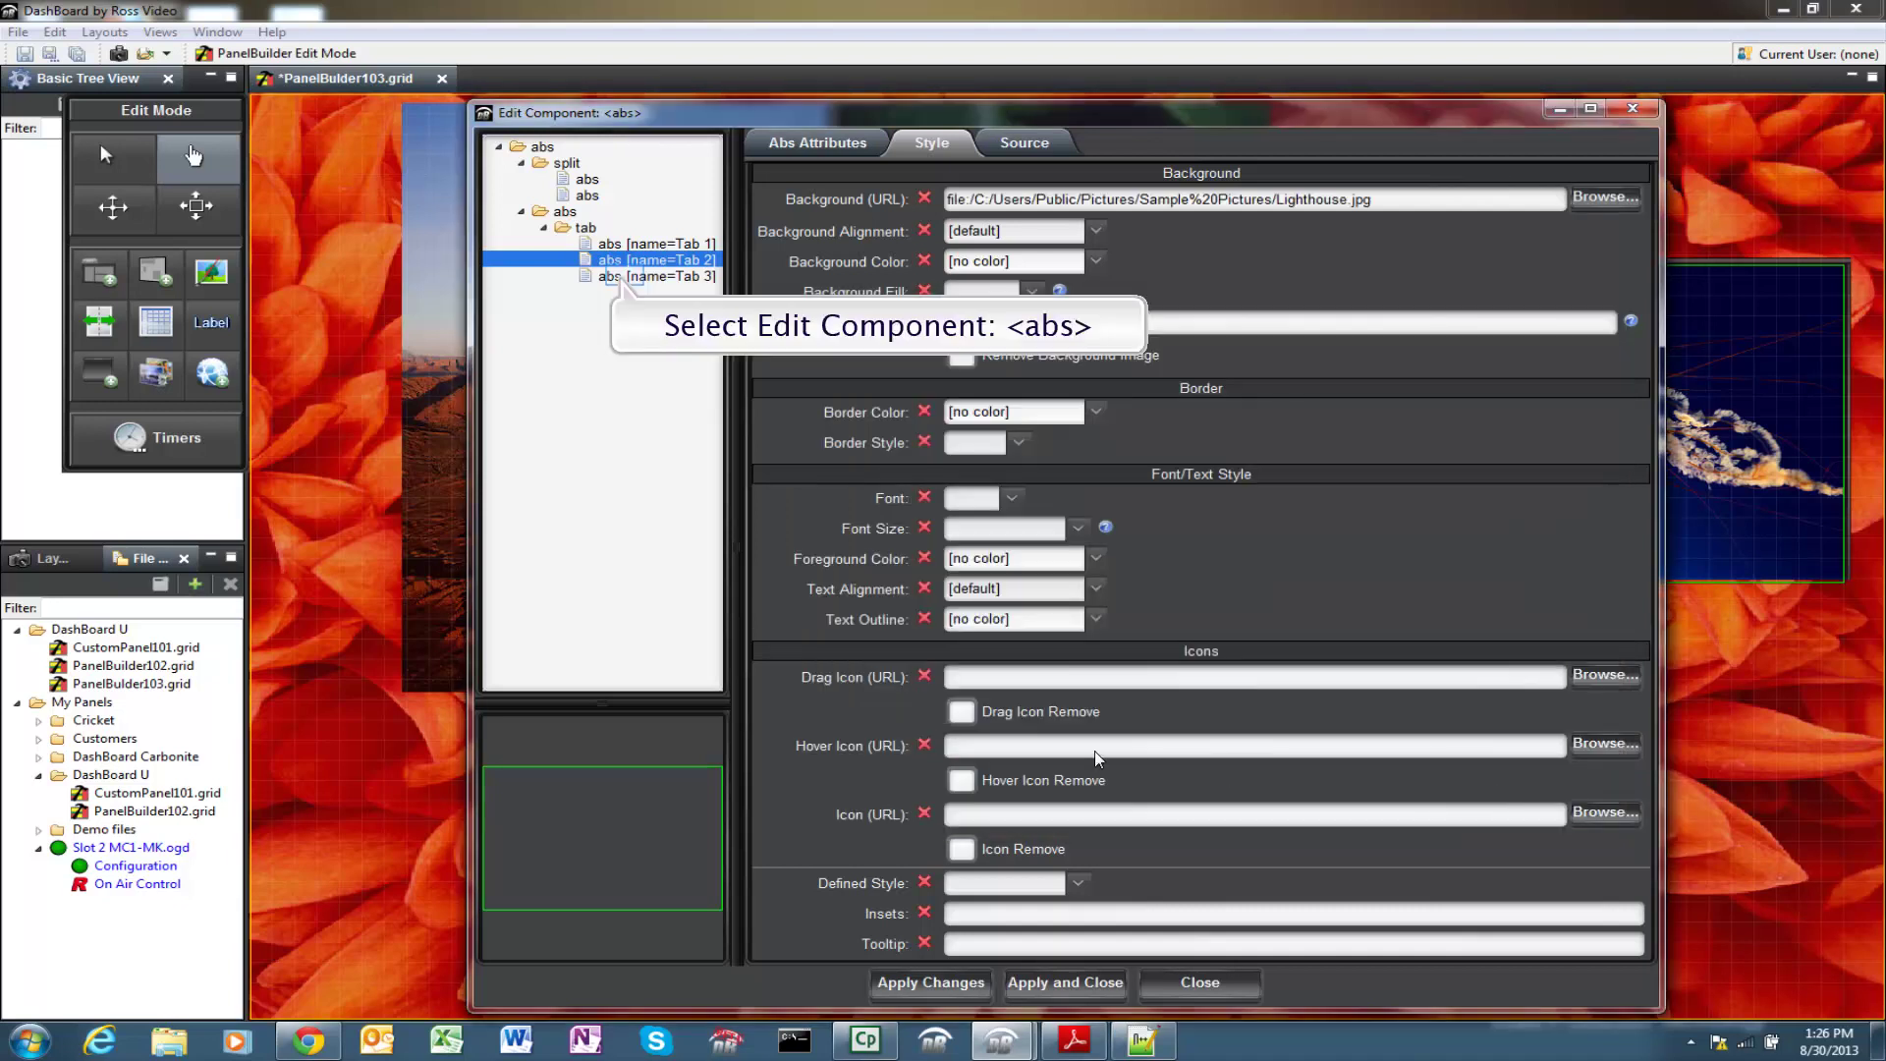
click(634, 276)
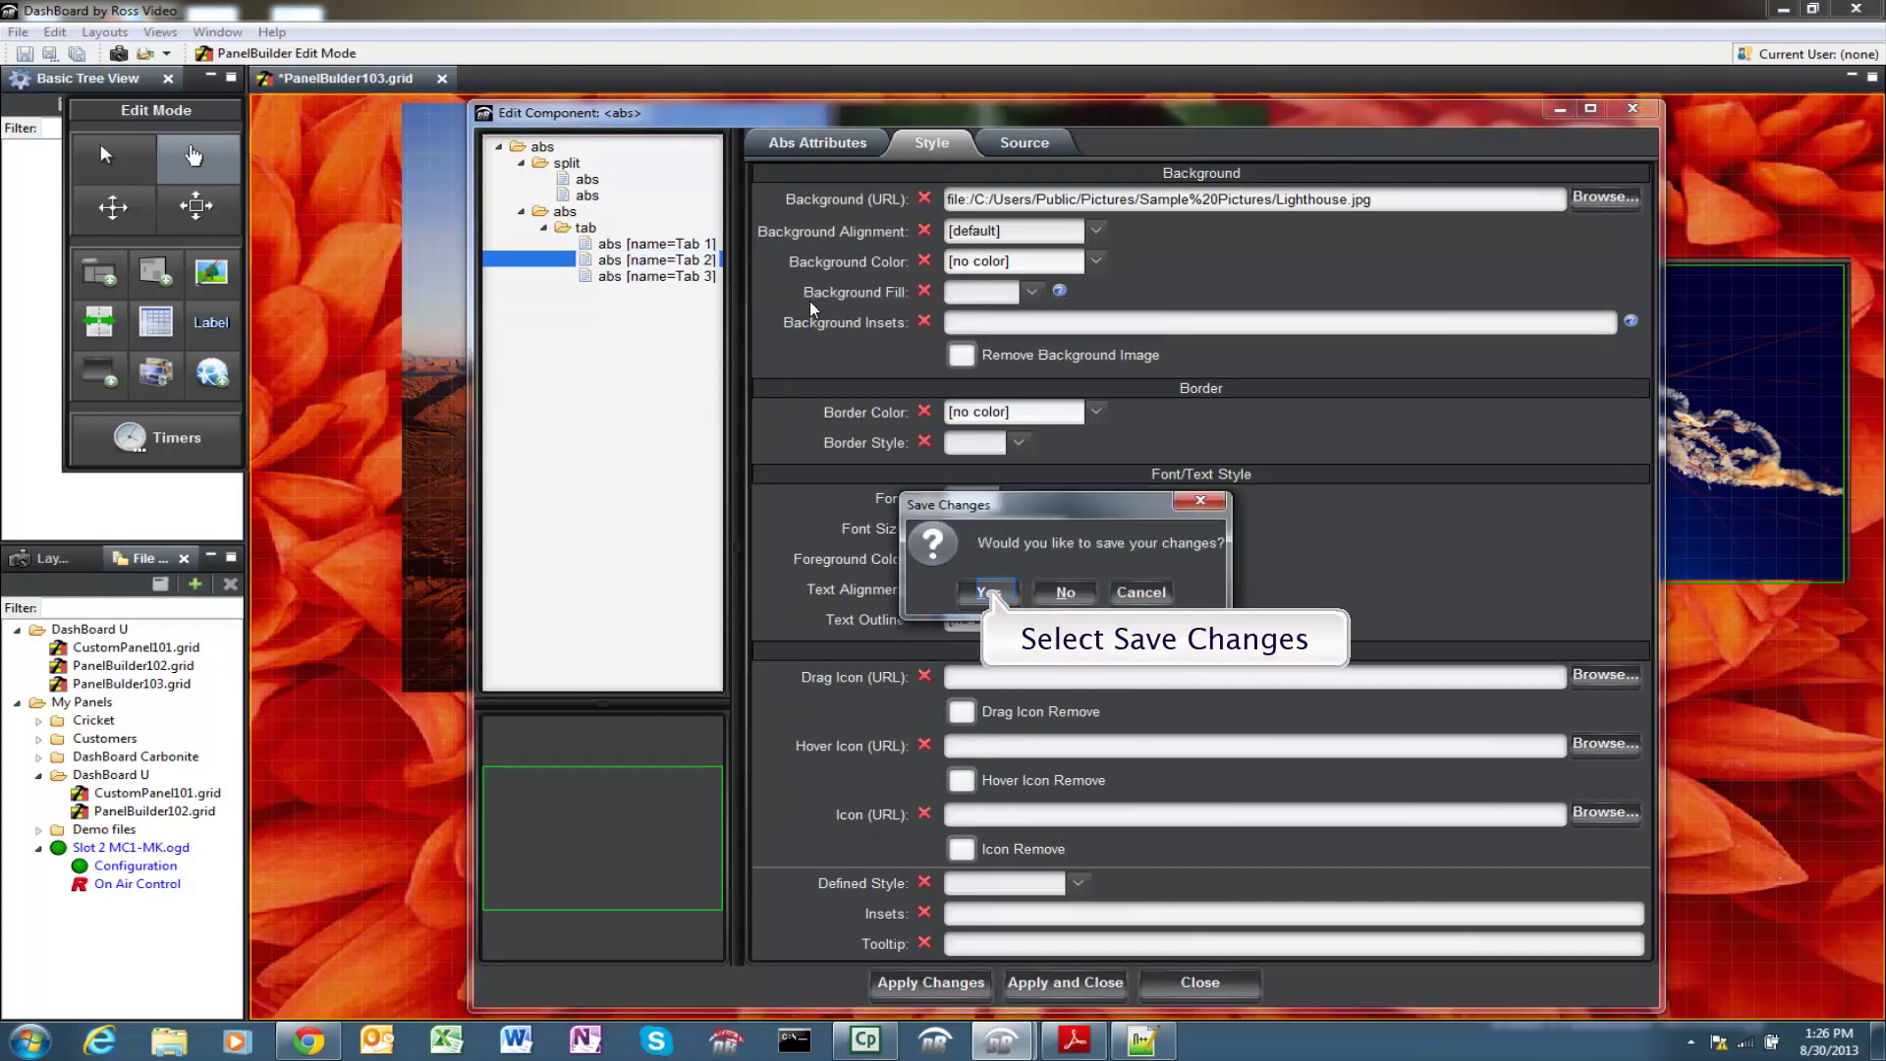
click(988, 592)
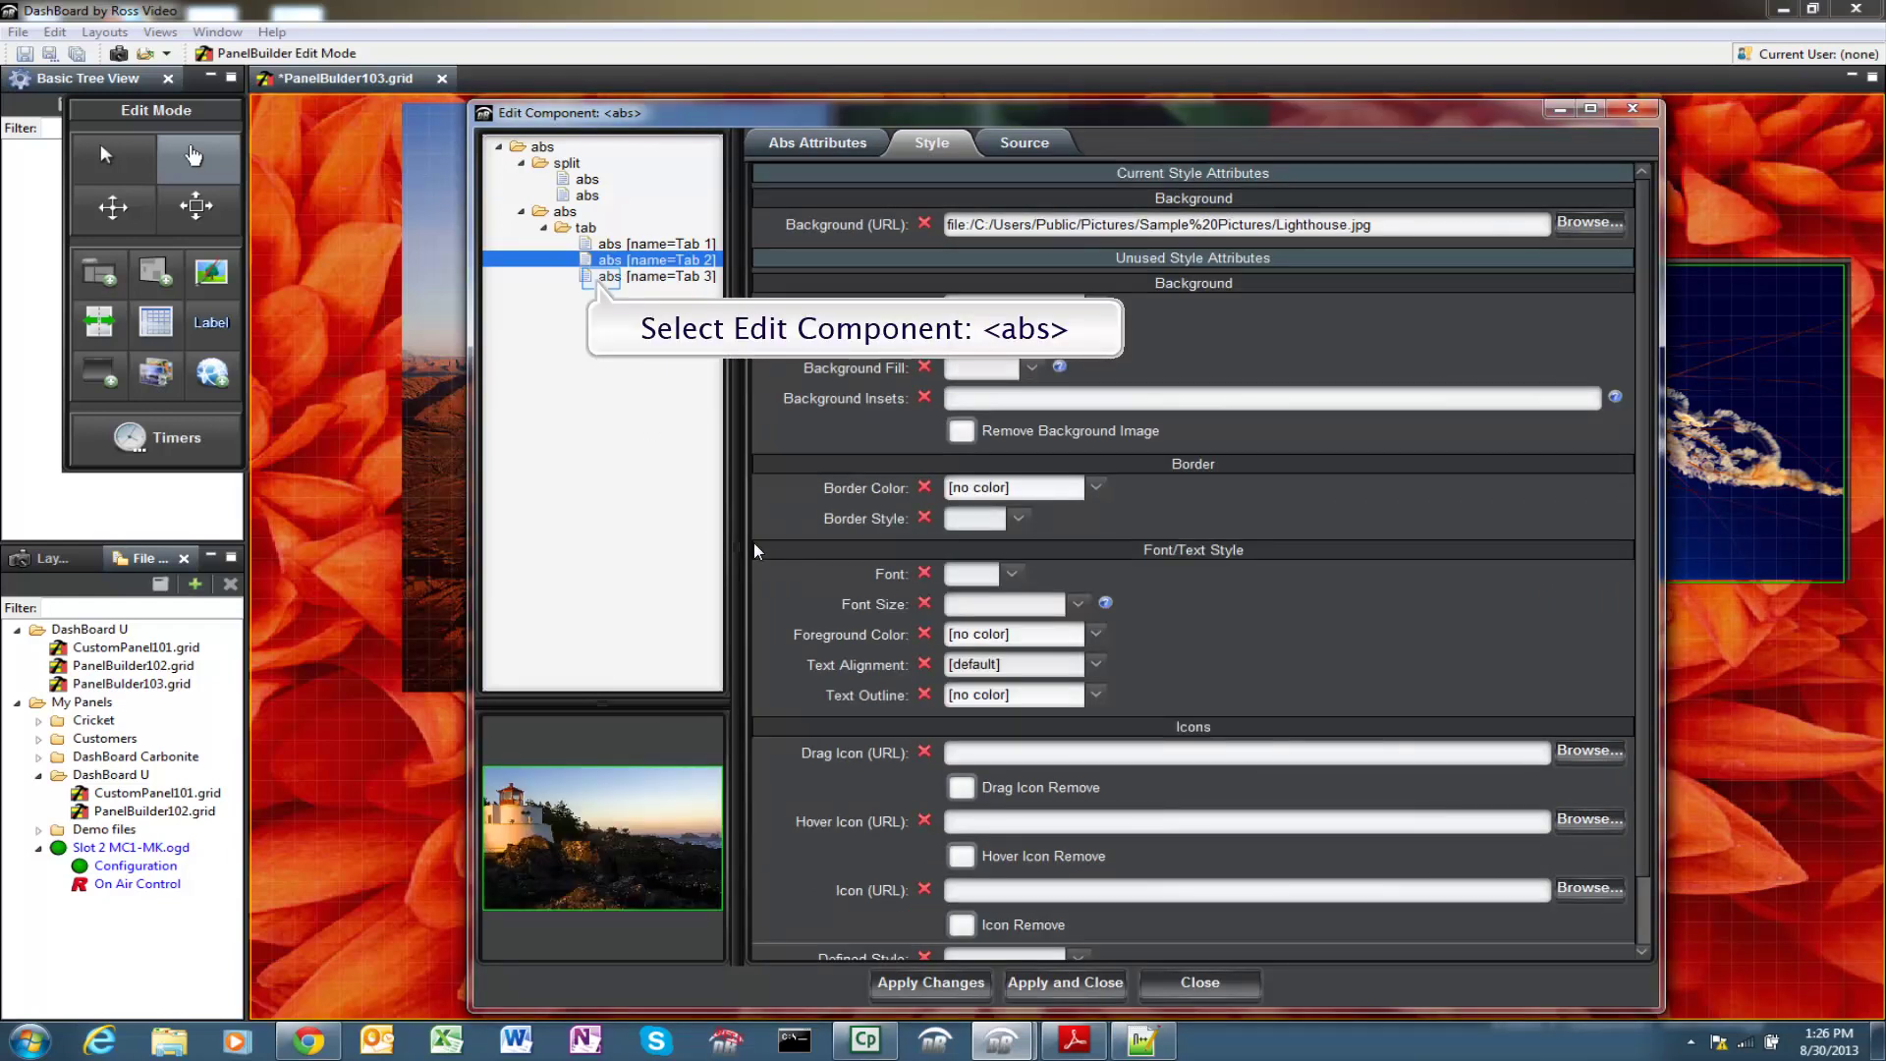
Set Tab 3's background to Penguins.jpg from the Sample Pictures folder, apply it and close the component editor.
click(604, 276)
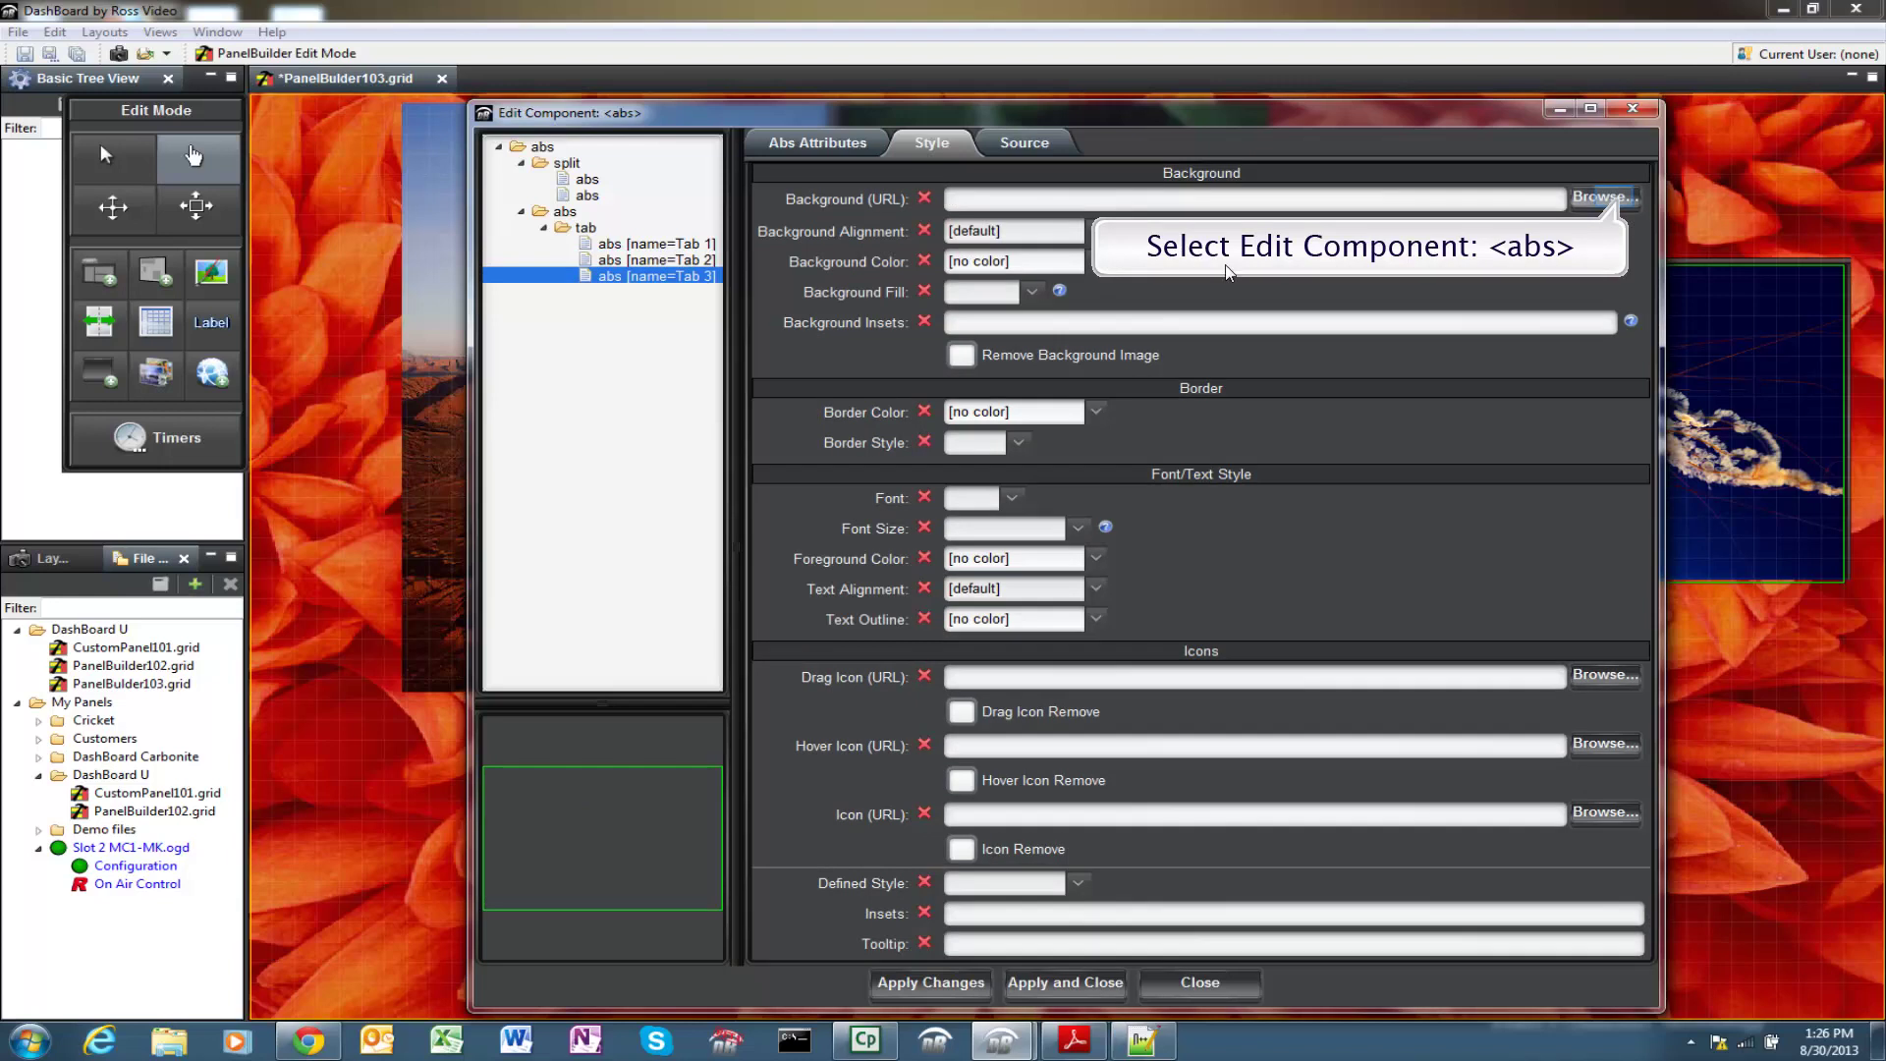
click(1611, 199)
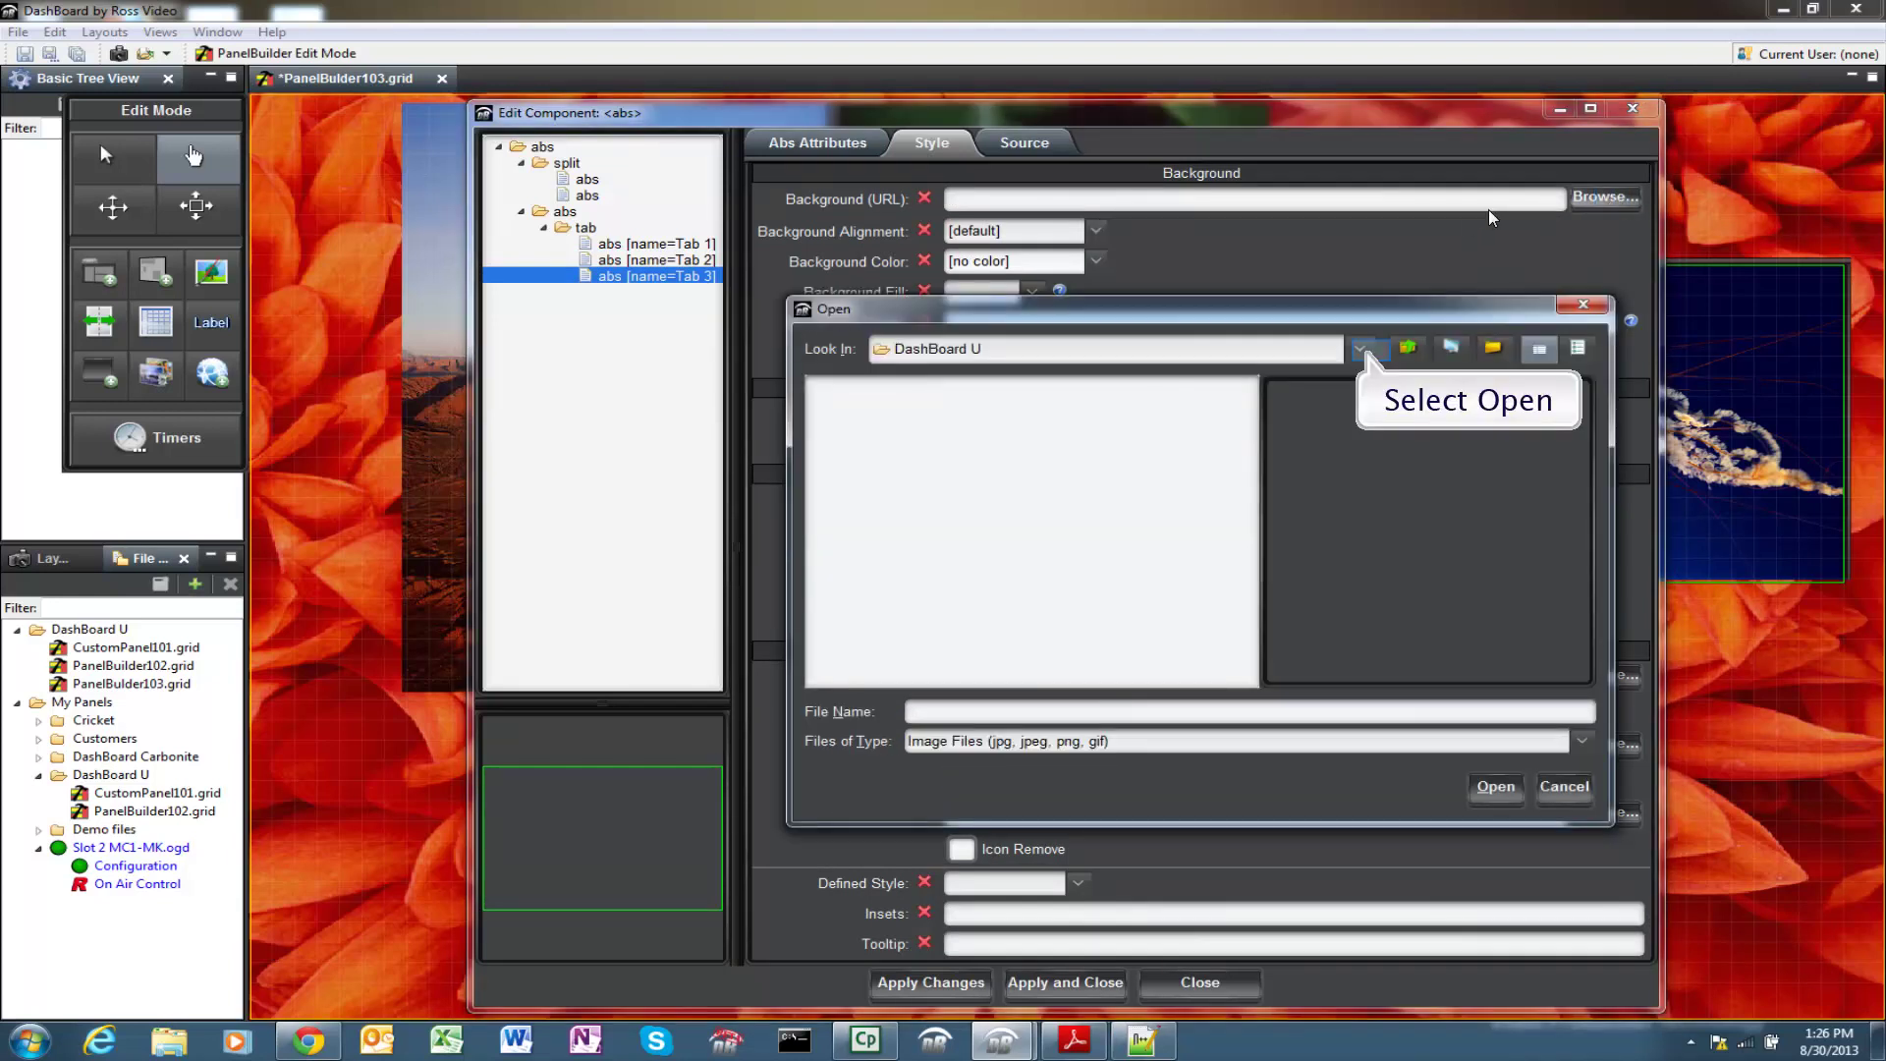
click(1363, 350)
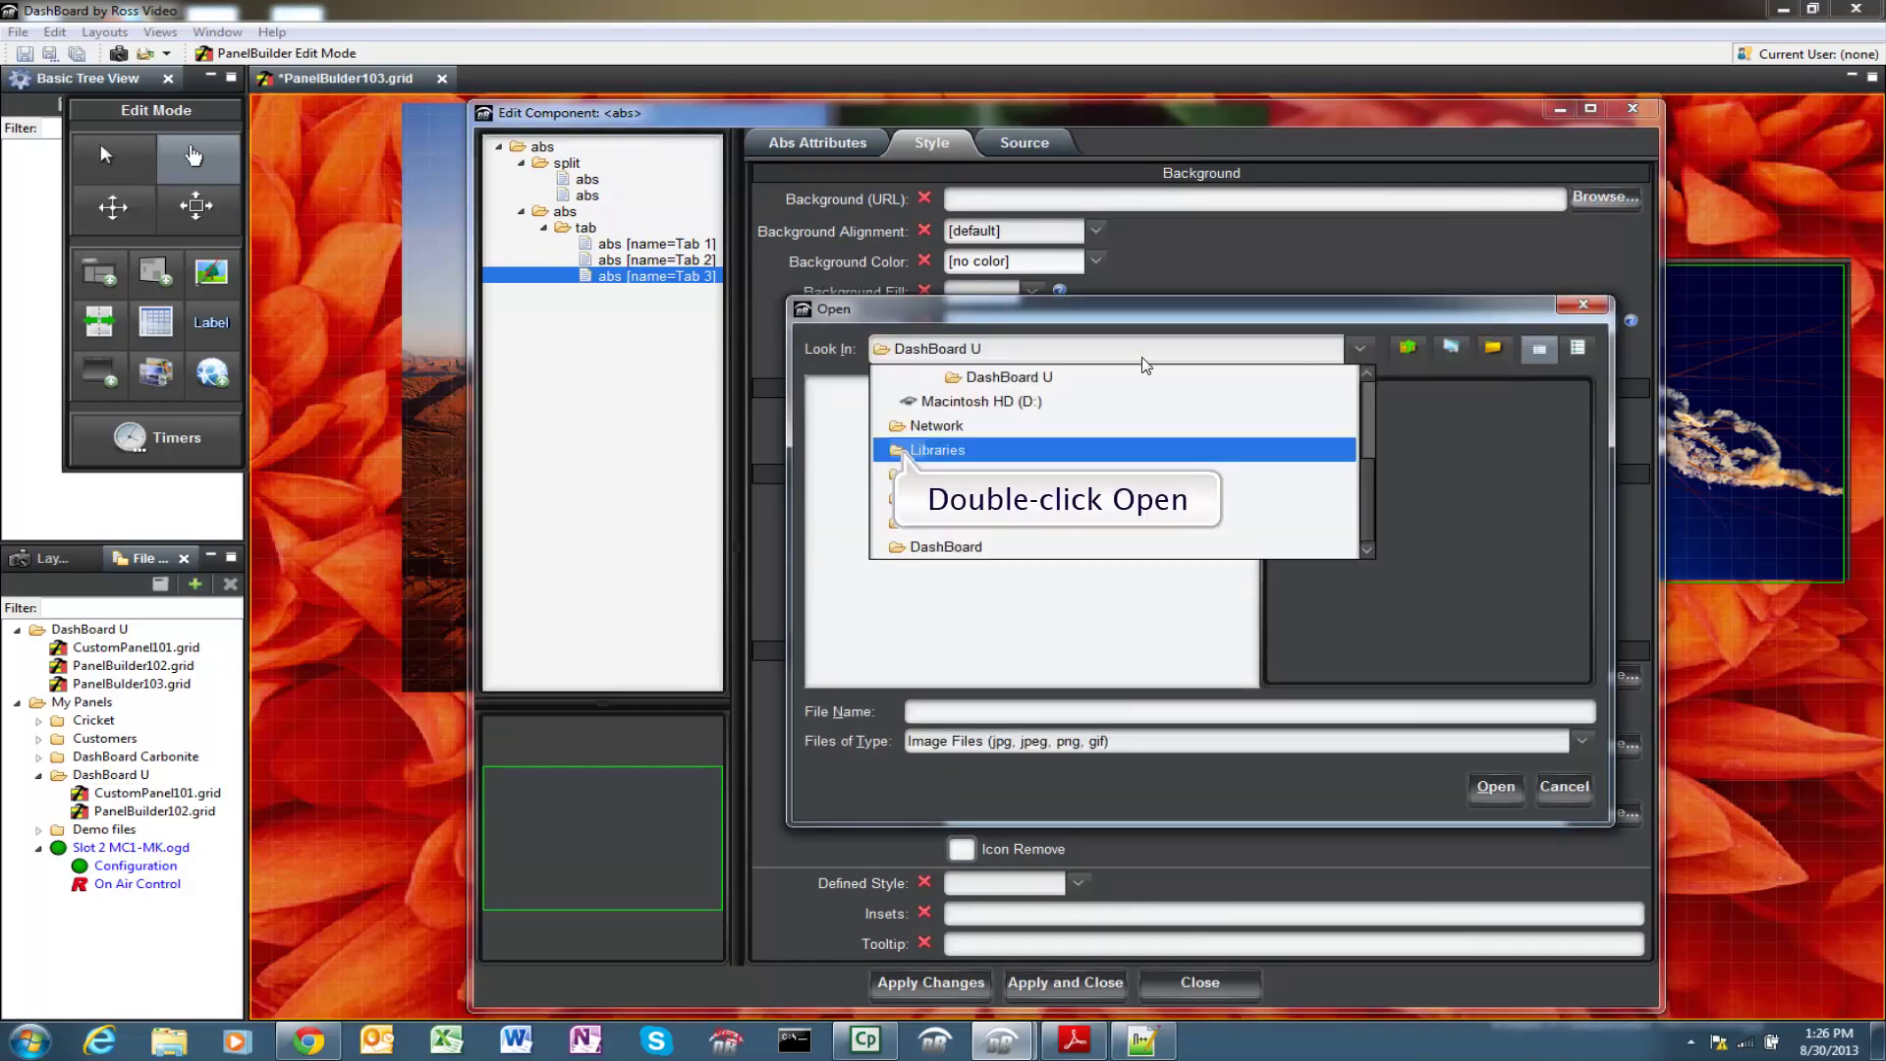
click(915, 449)
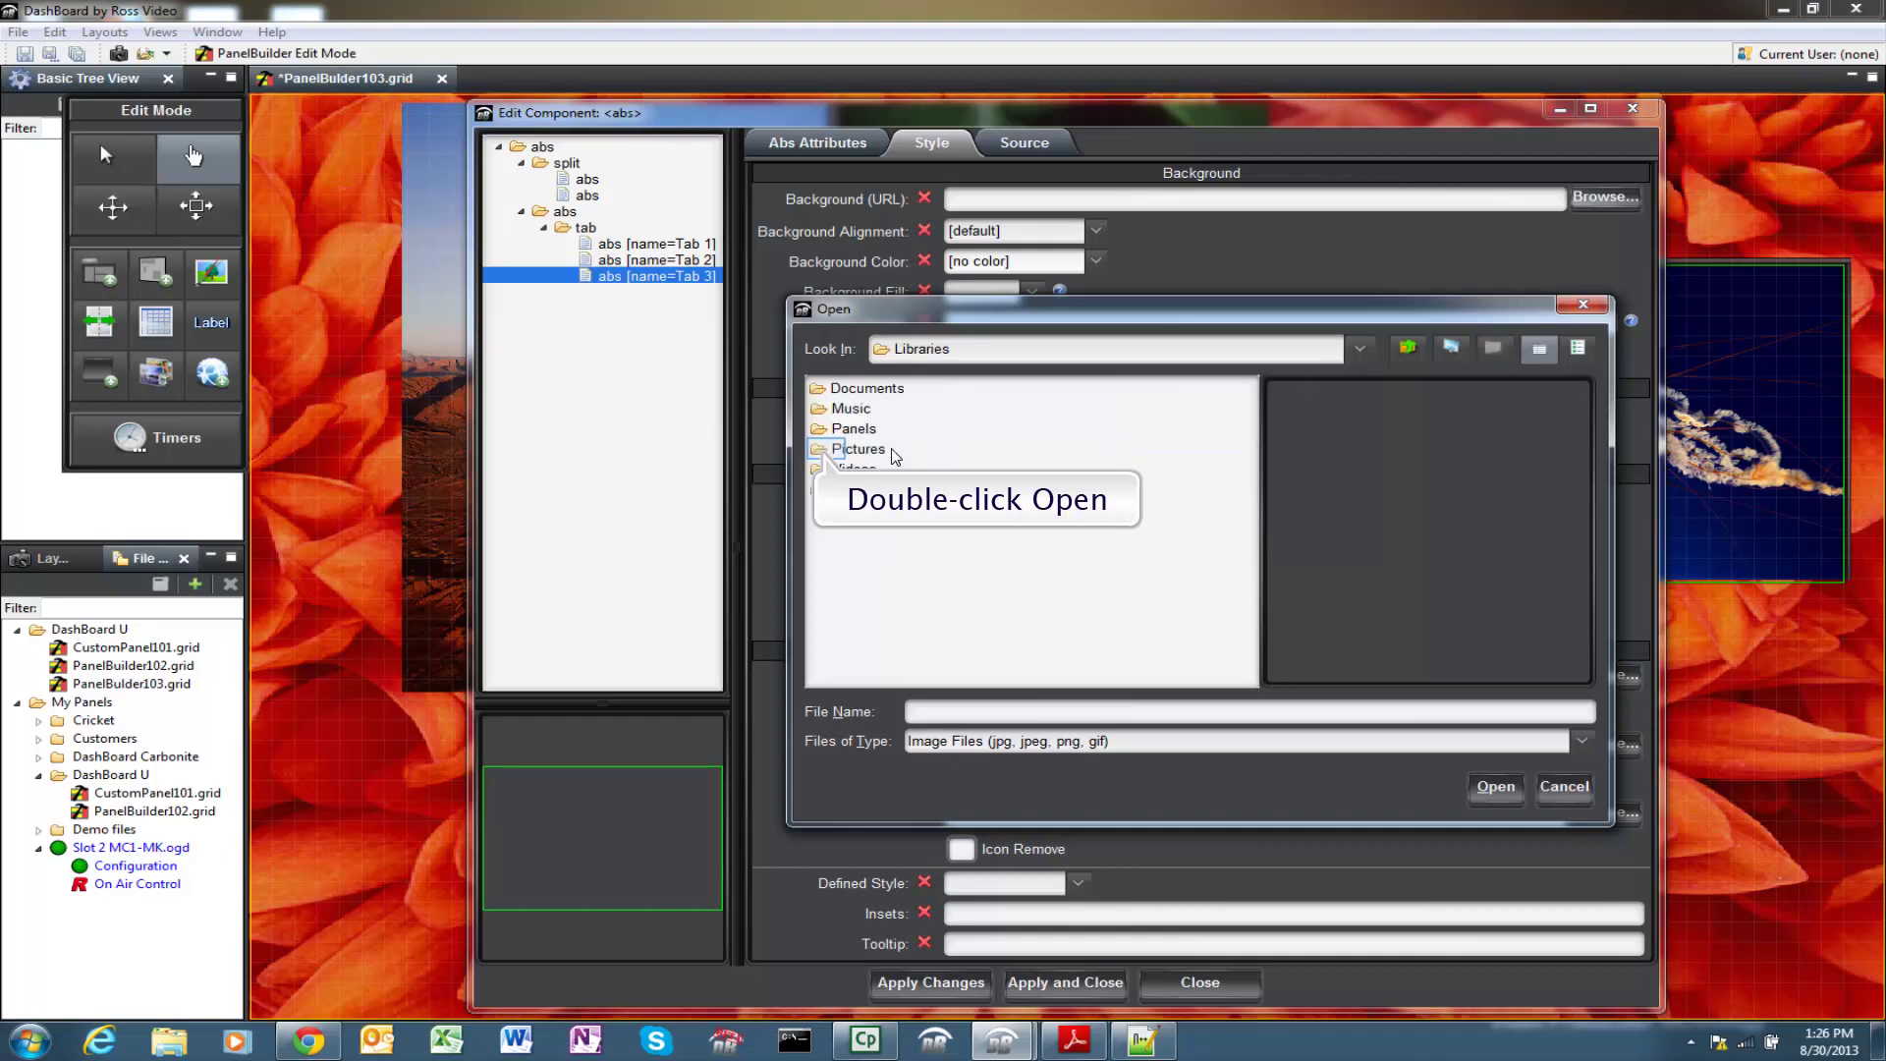
click(835, 450)
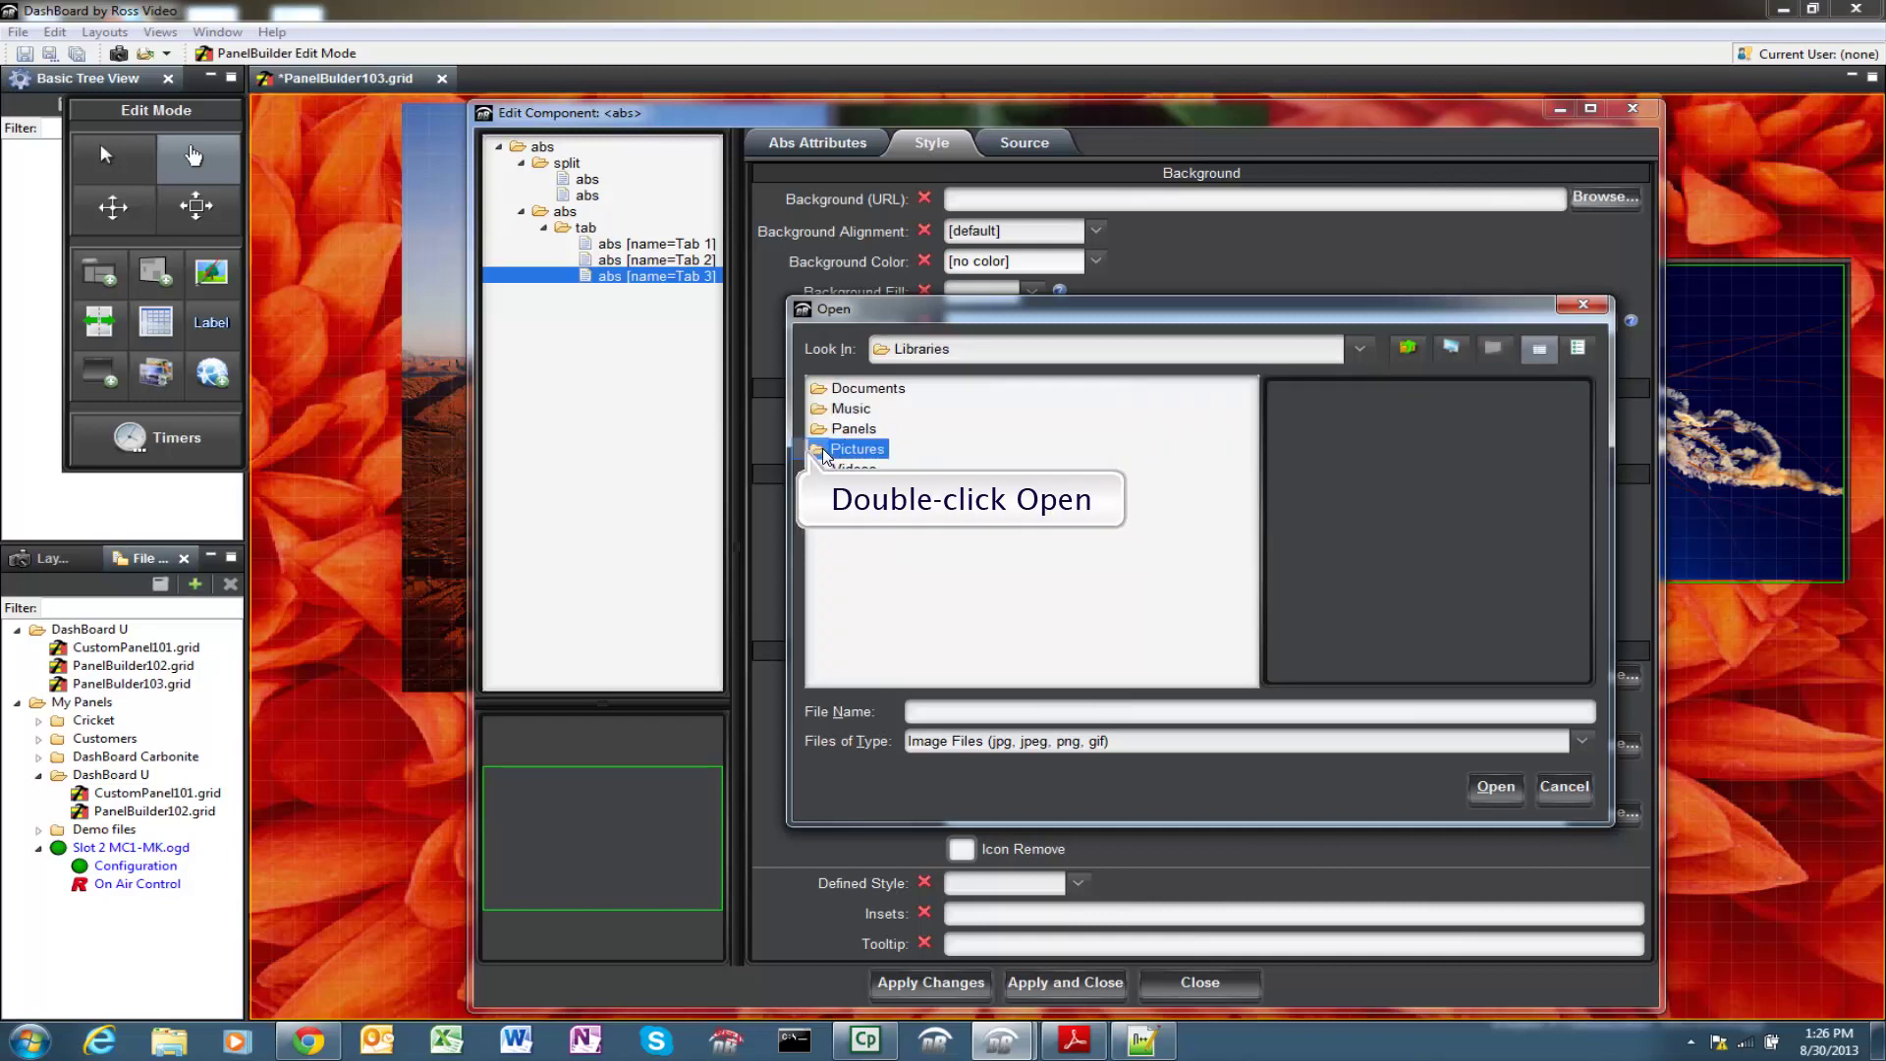
double_click(814, 452)
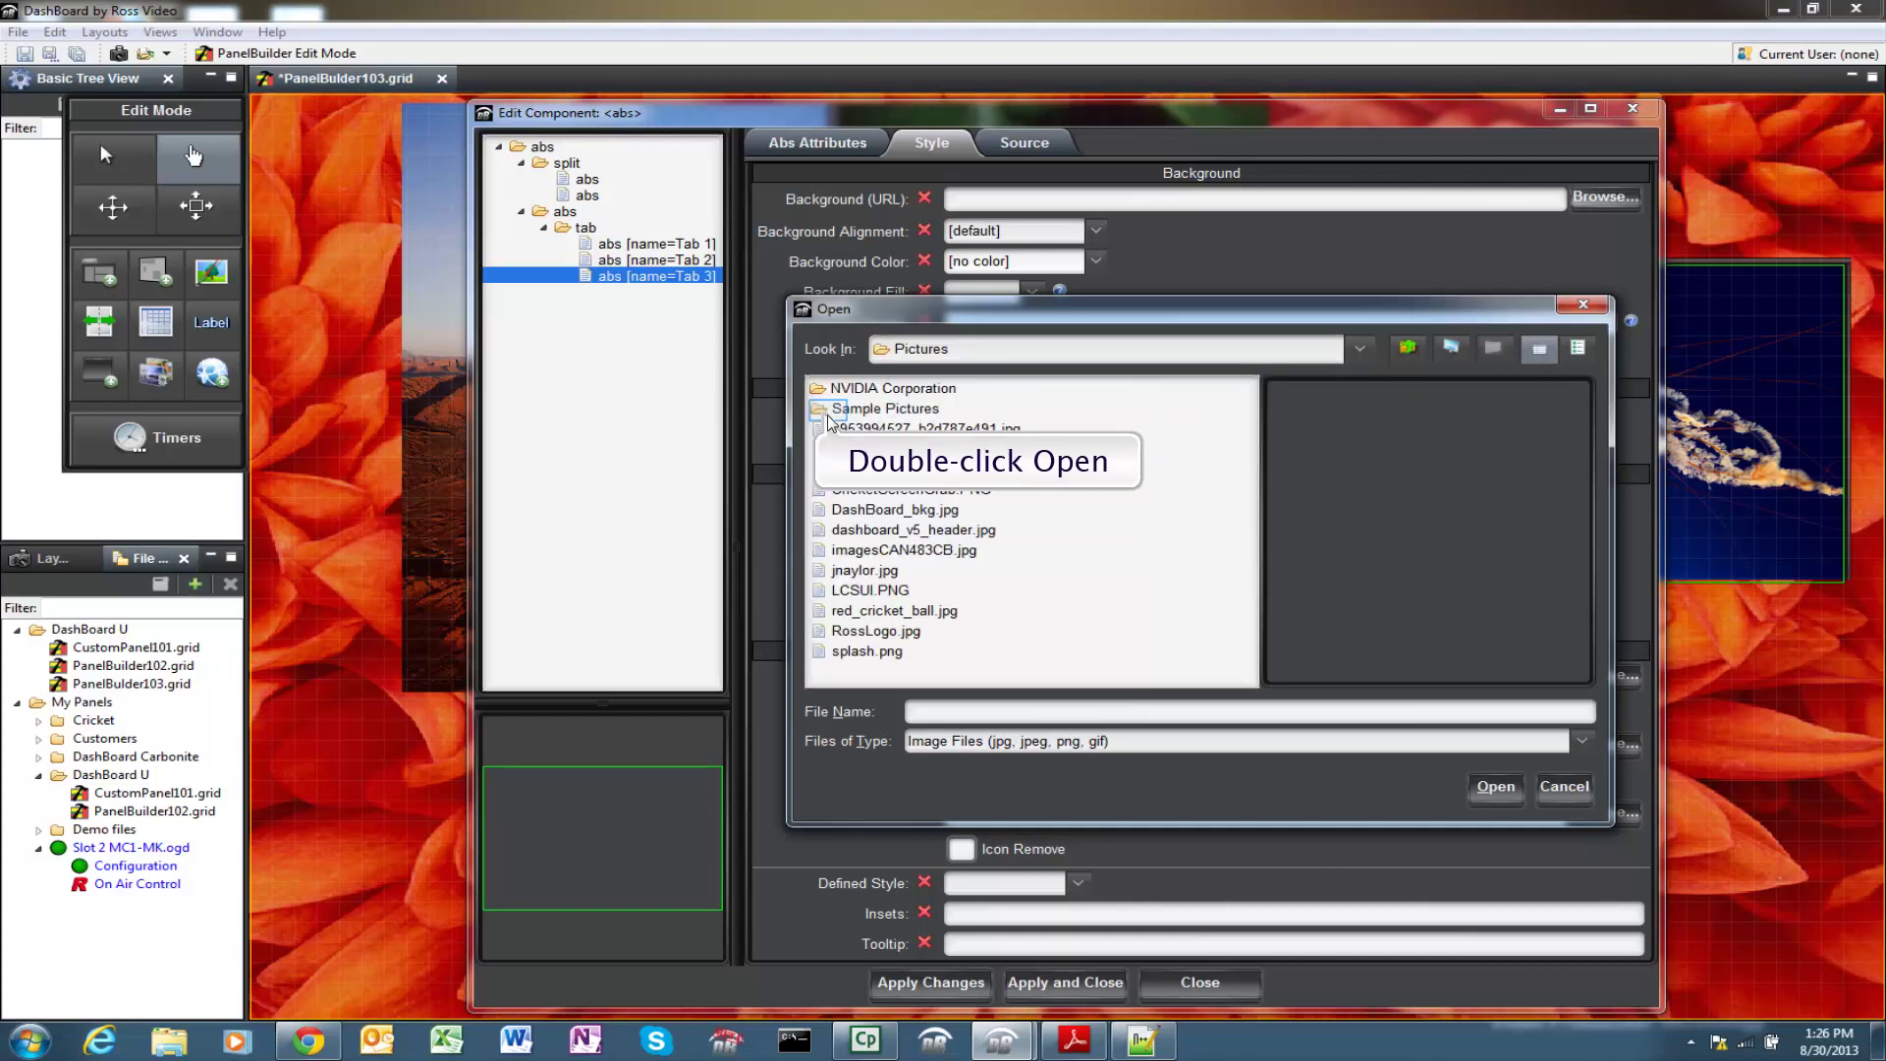
double_click(837, 409)
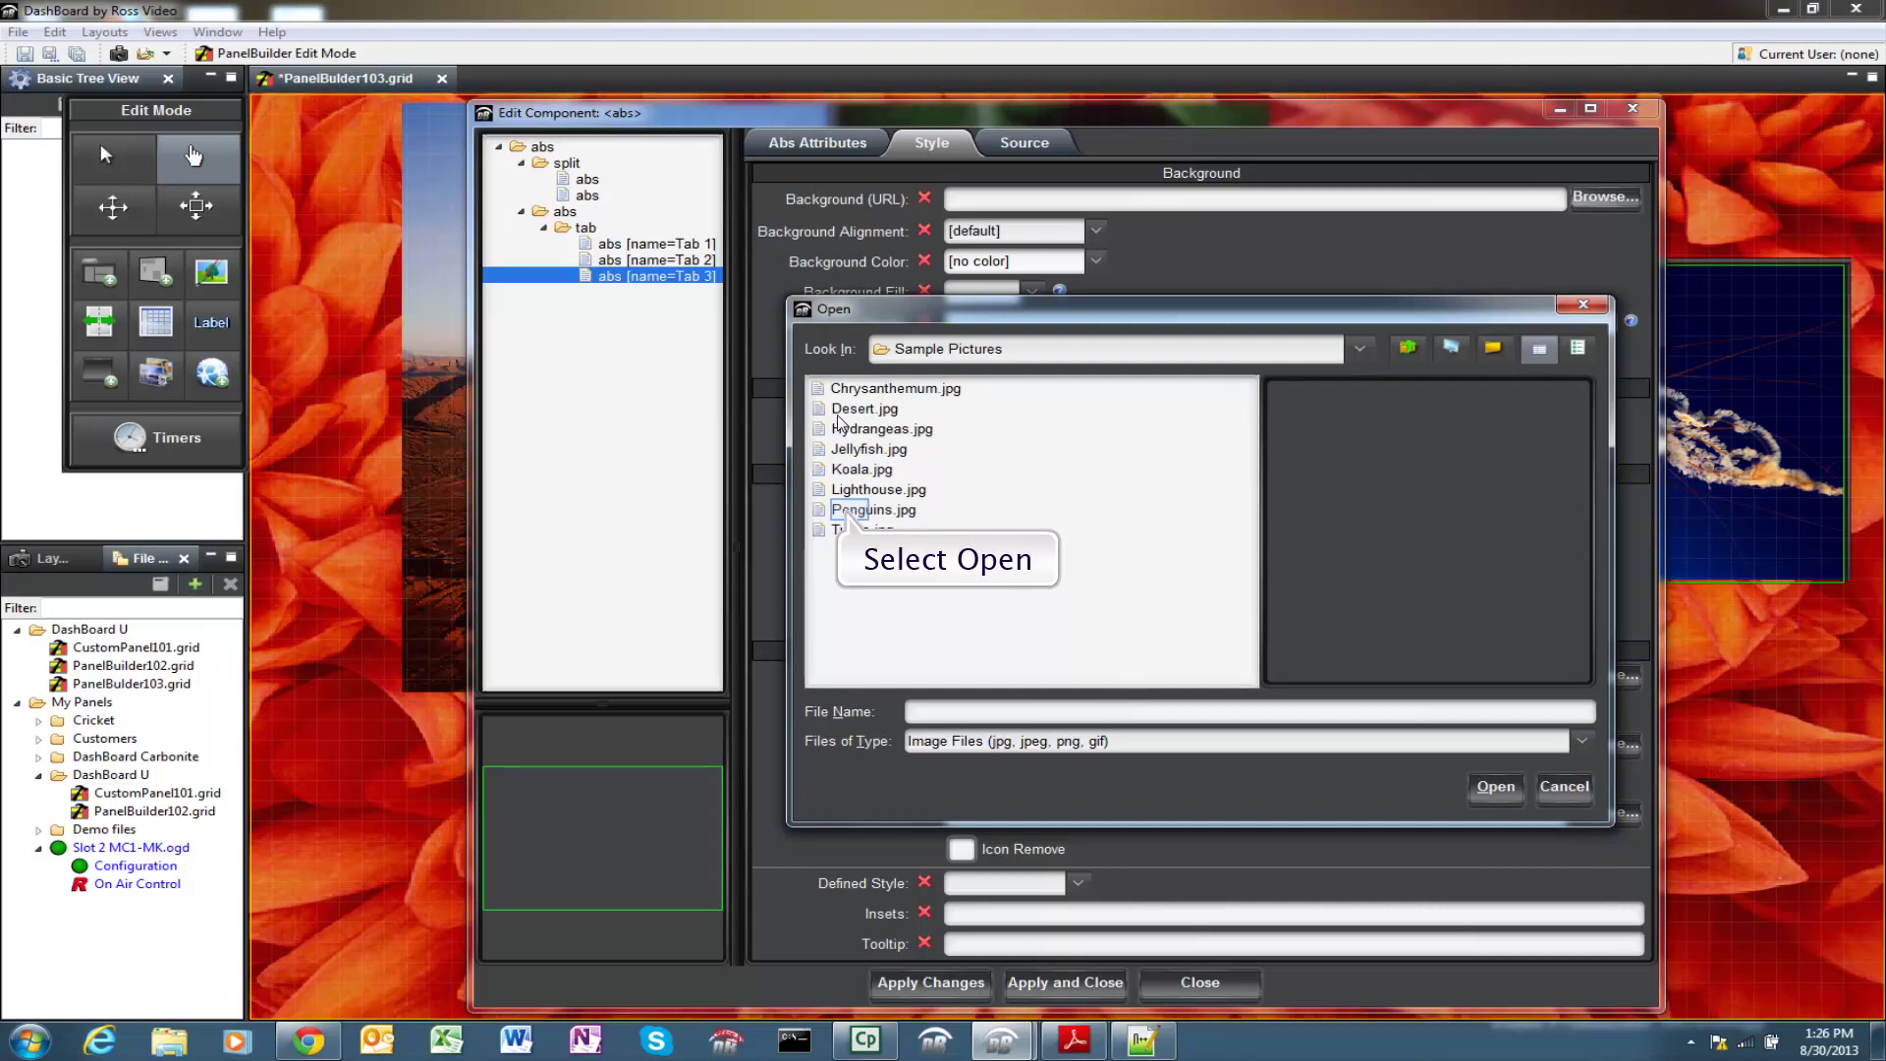
click(852, 511)
click(1495, 786)
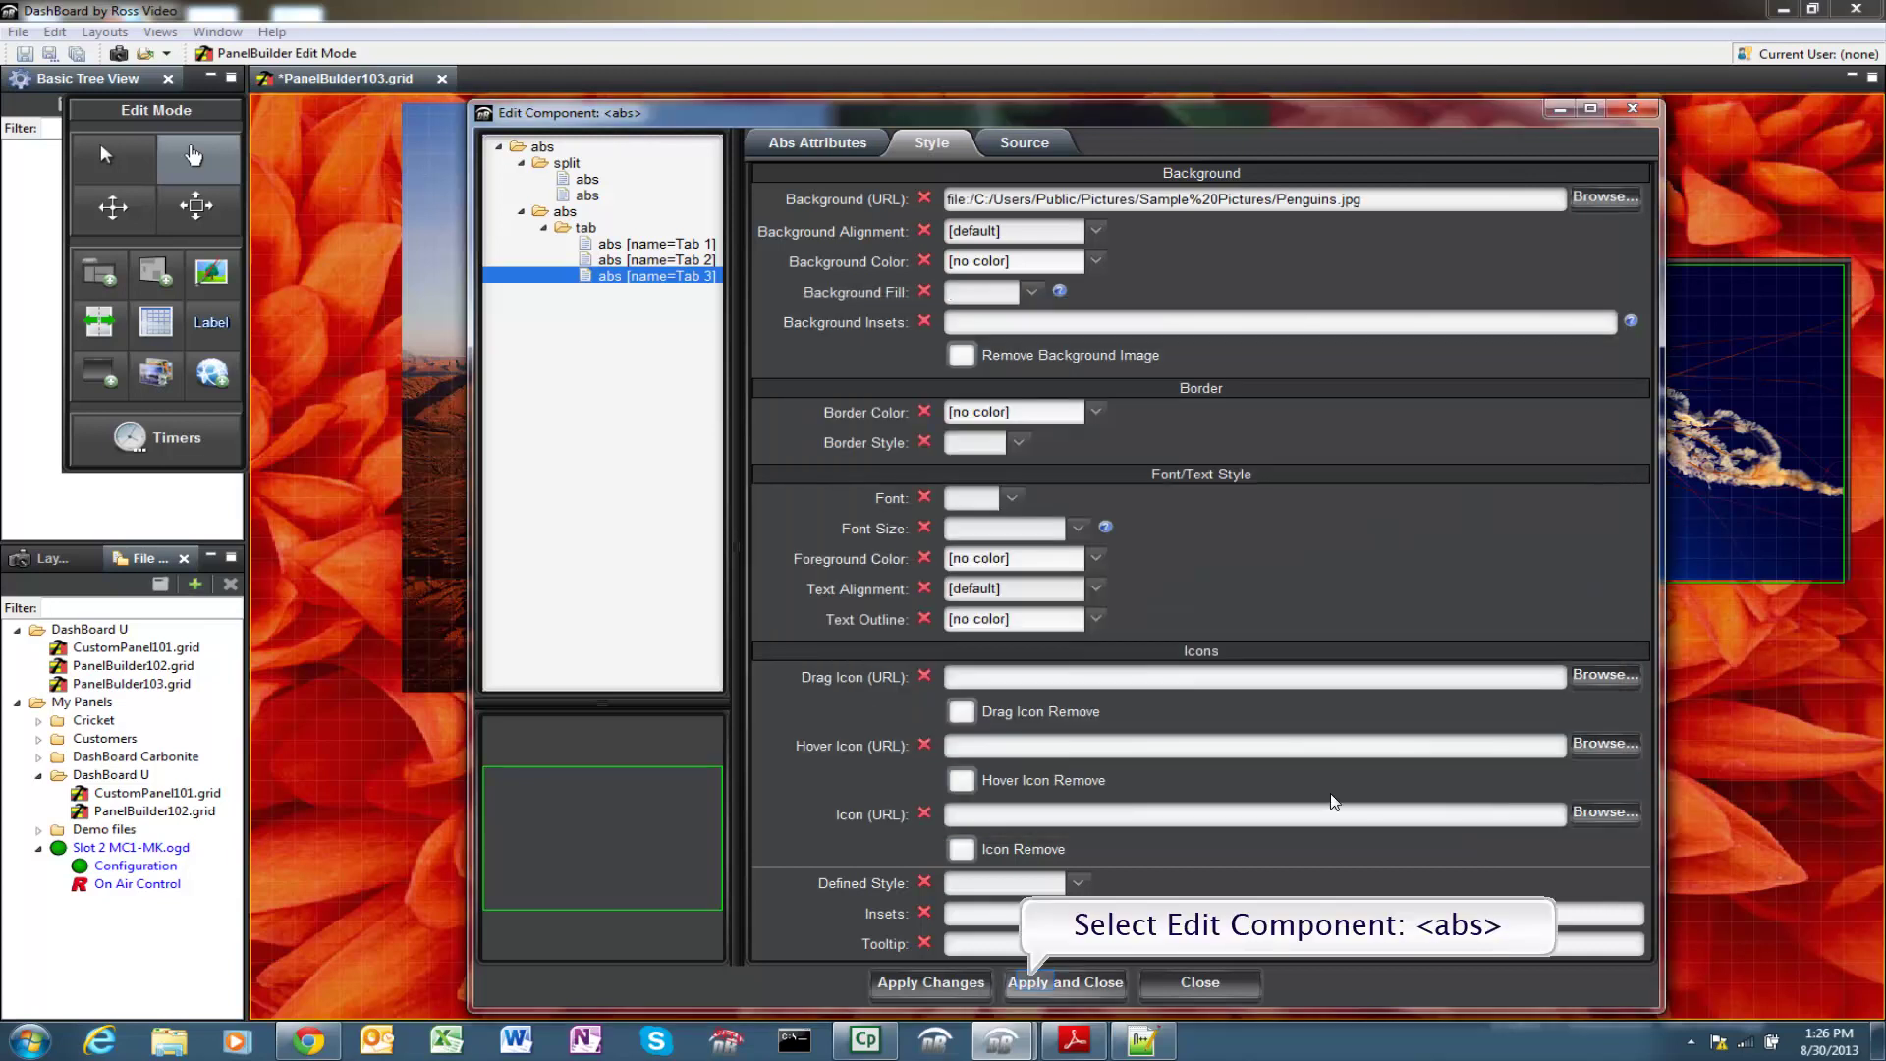
click(1035, 981)
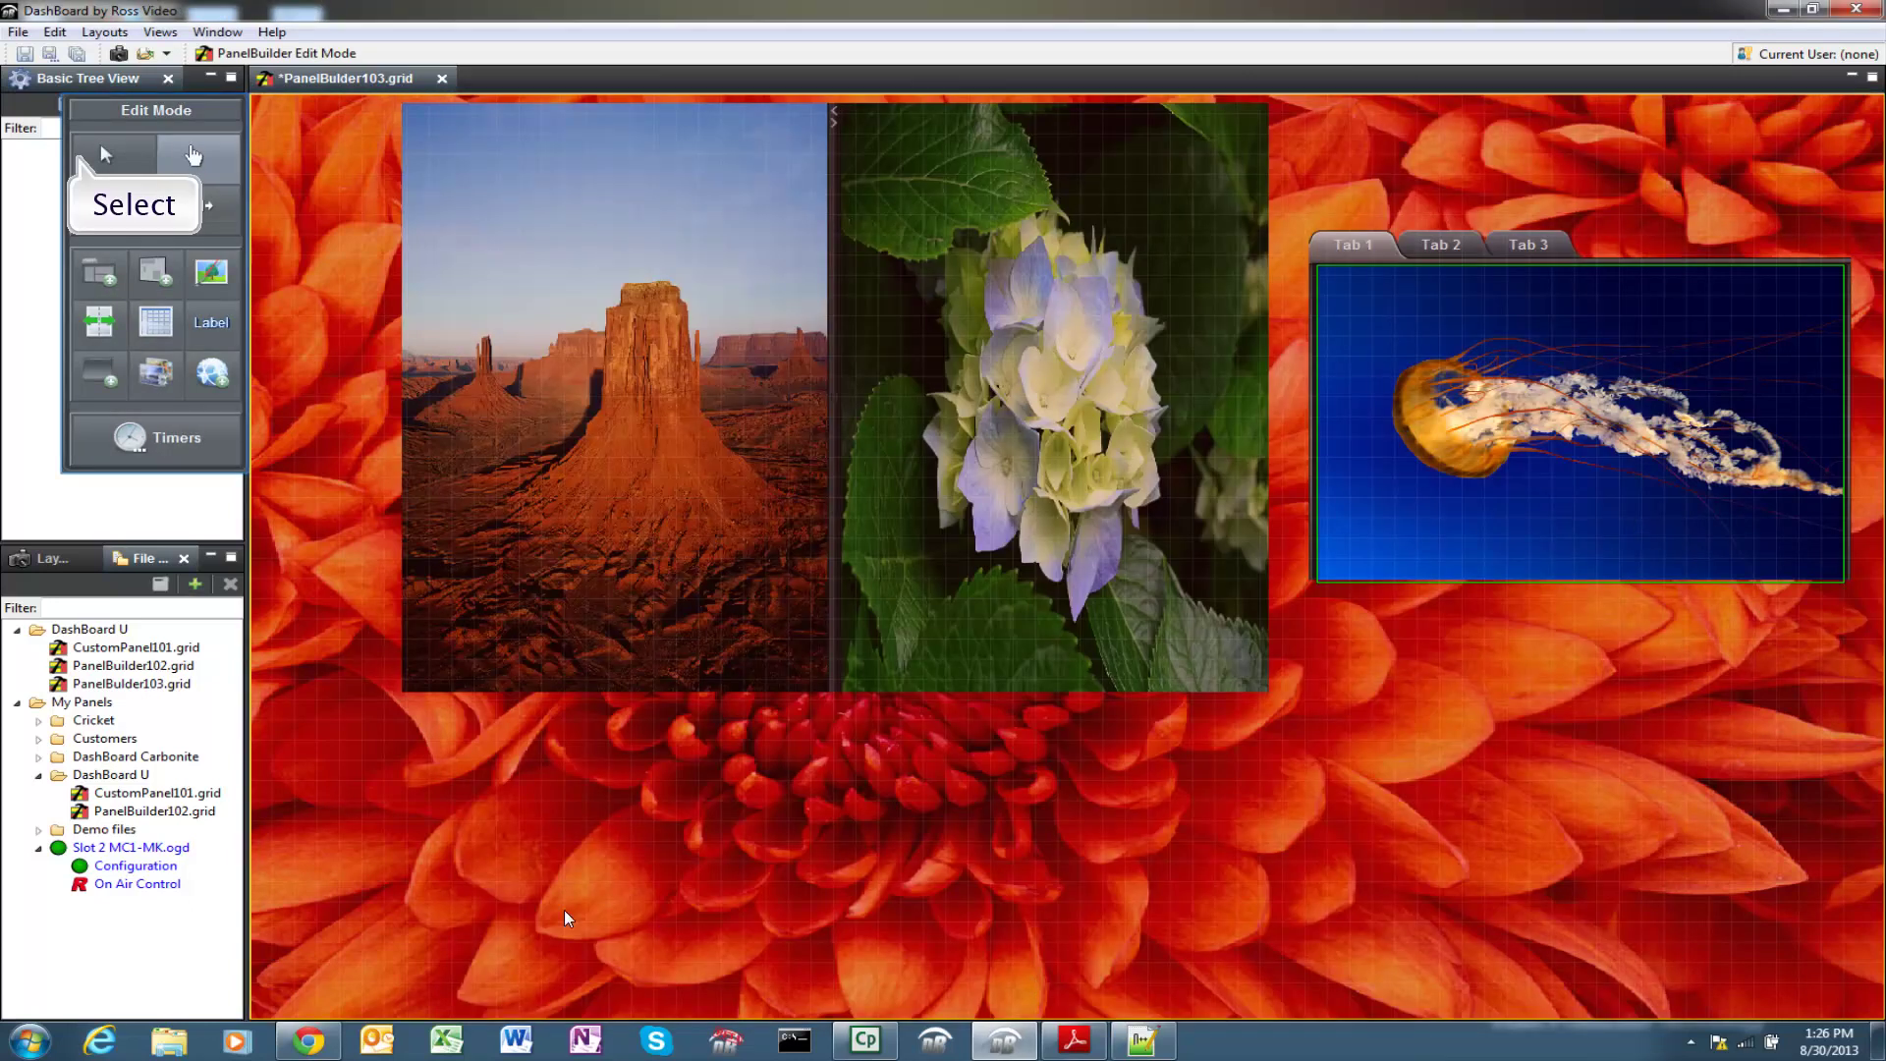
Test the panel by switching through the three tabs back to Tab 1, and collapsing and restoring the split pane's desert picture.
click(84, 156)
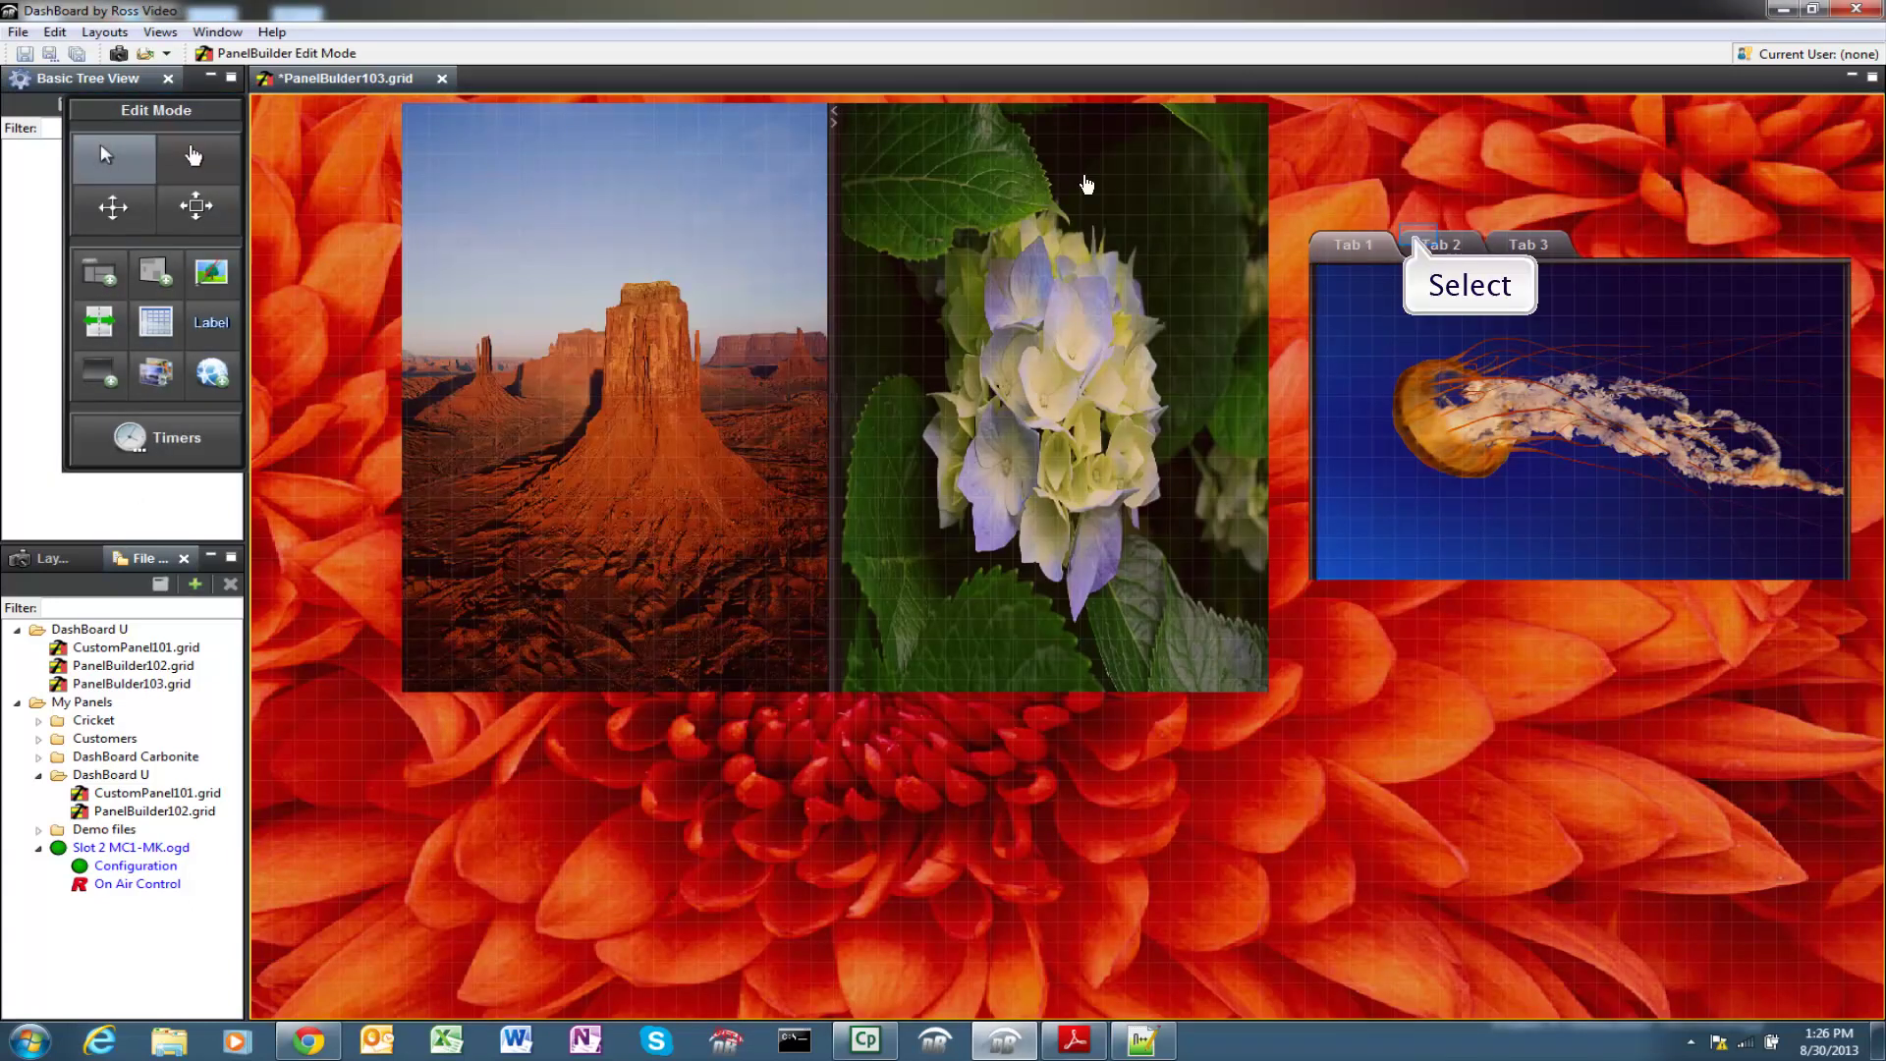
click(1529, 245)
click(1429, 247)
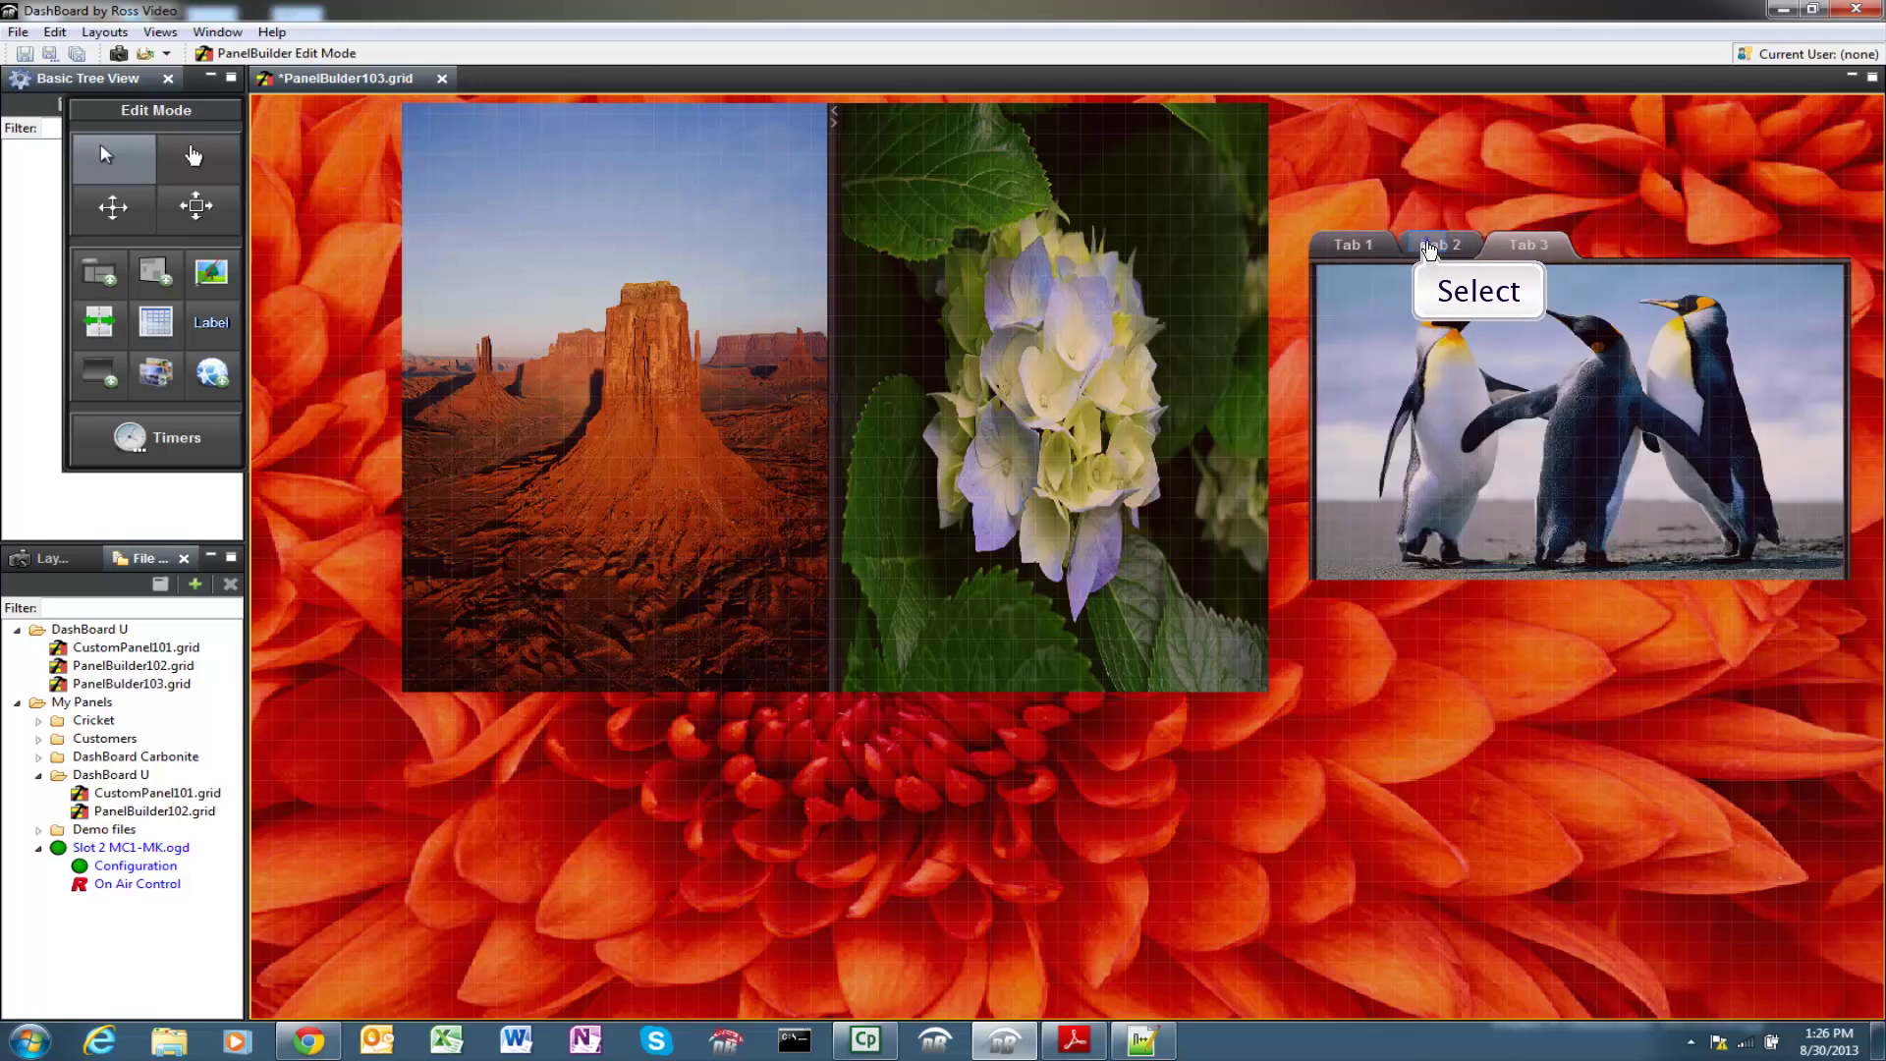
click(1354, 246)
click(1355, 250)
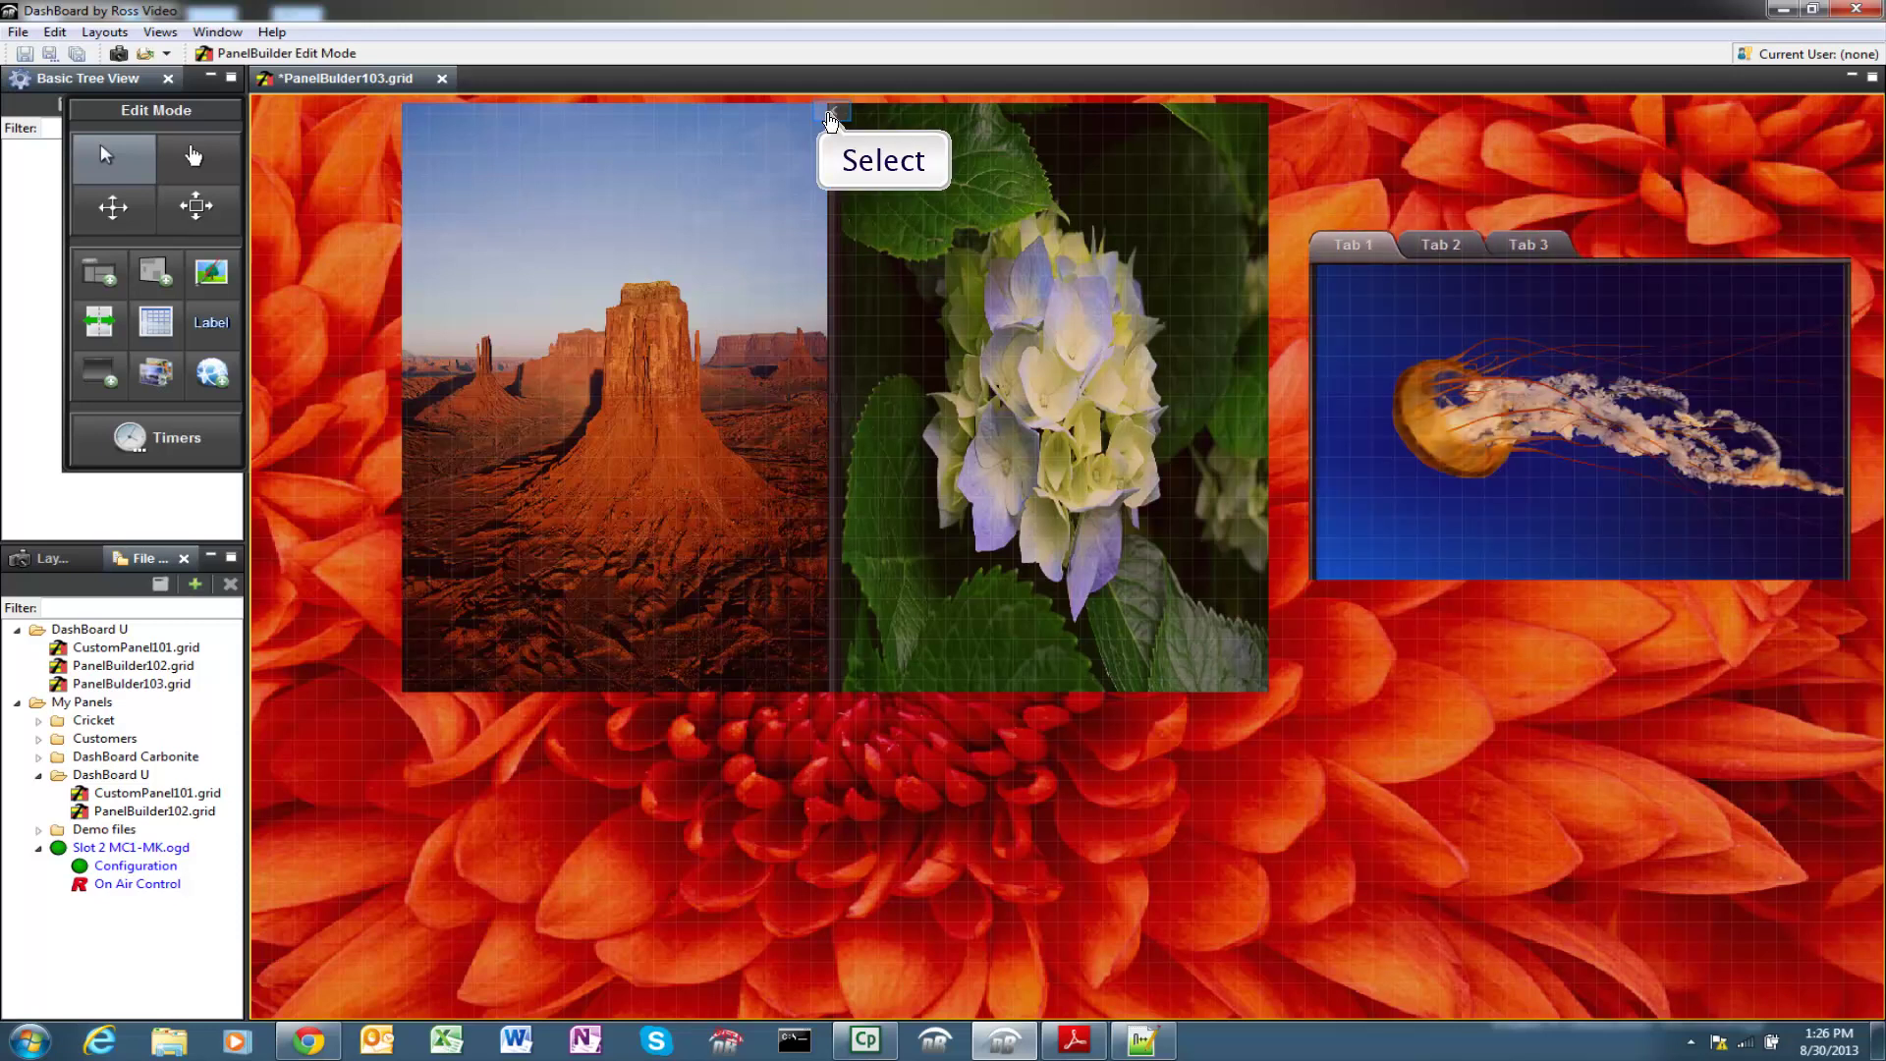
click(835, 118)
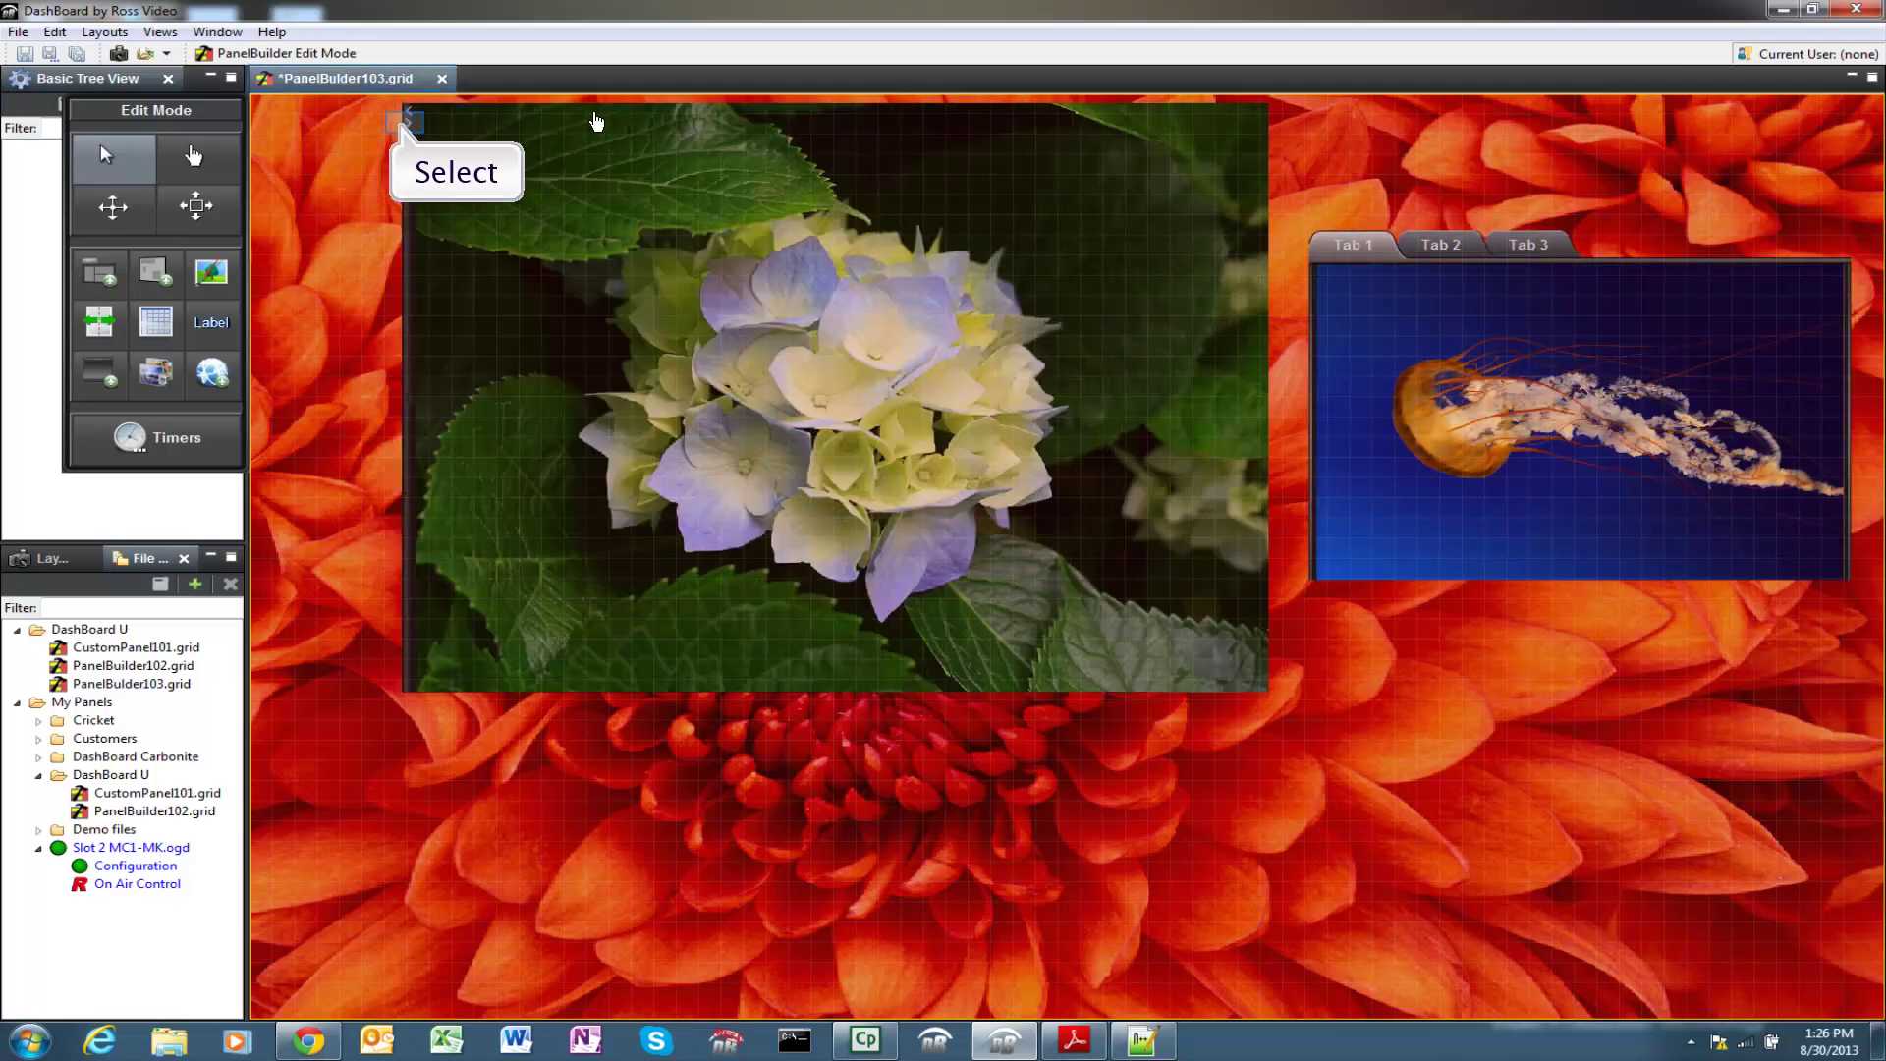
click(405, 124)
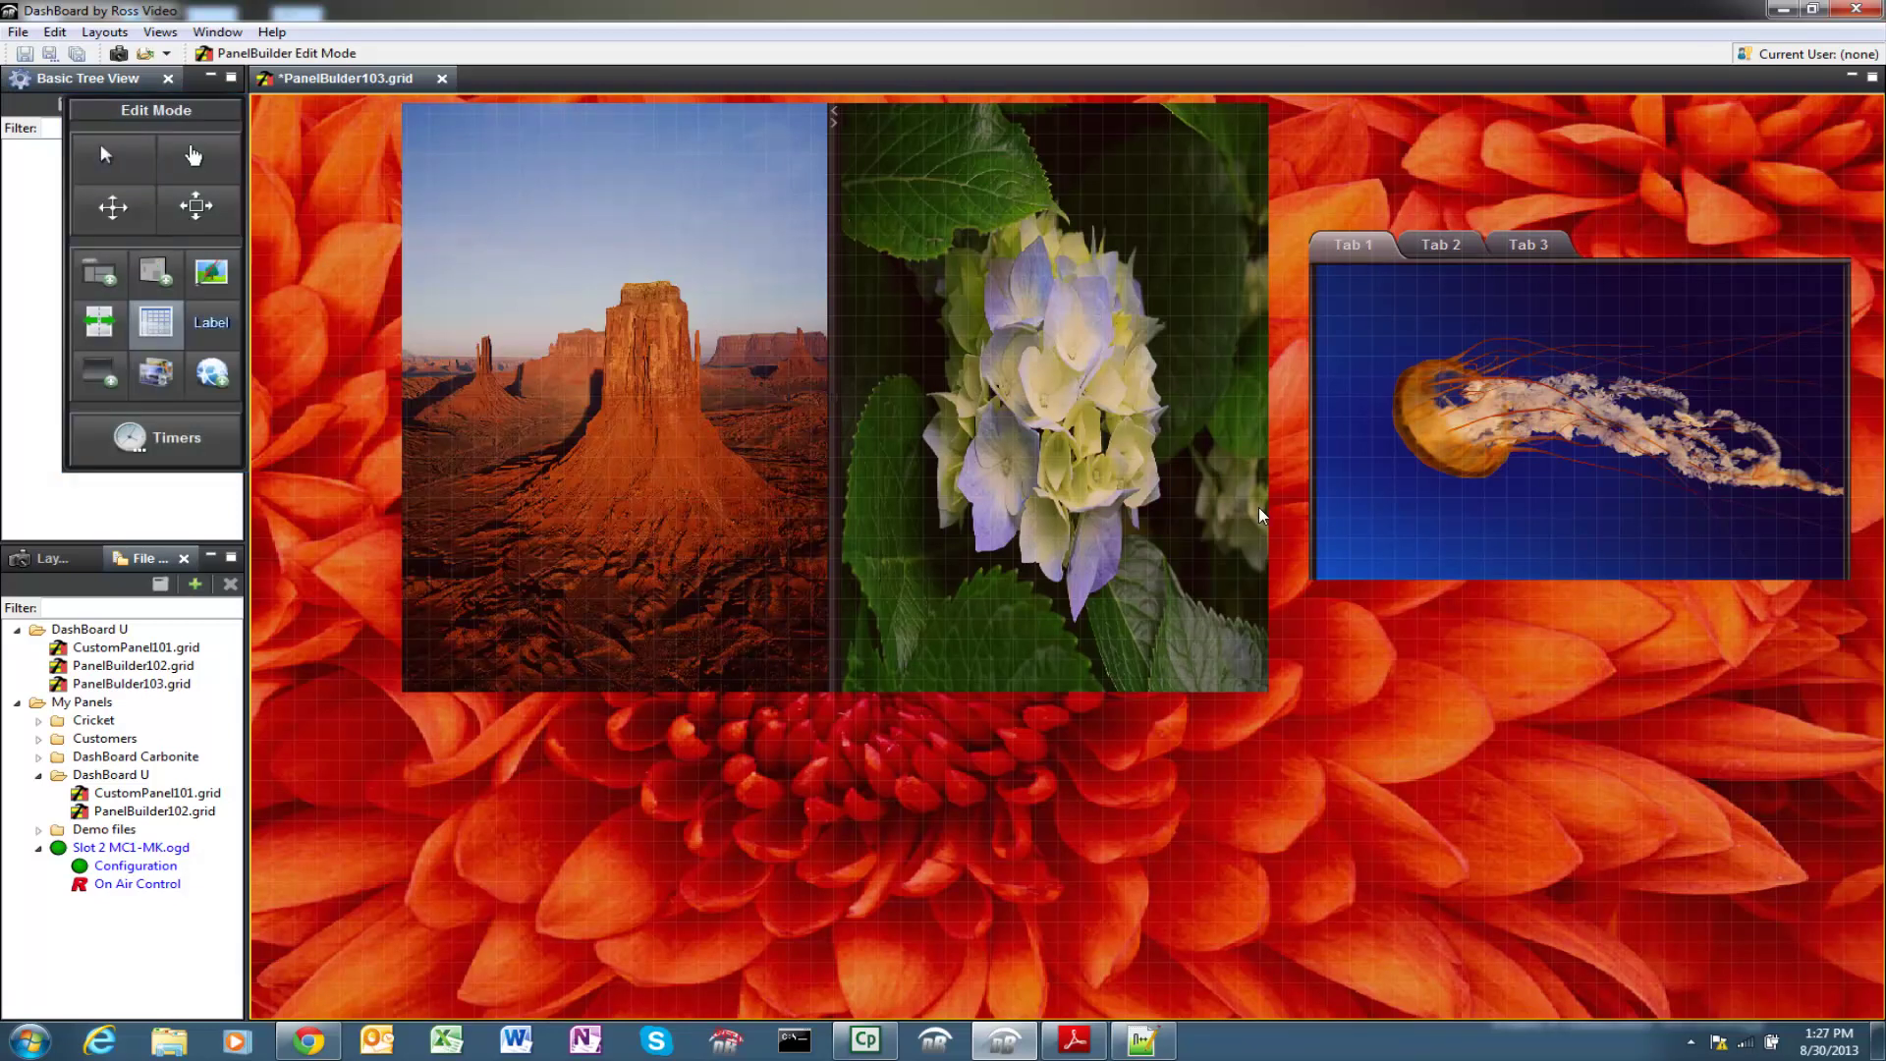
Draw a table with 1 row and 3 columns, filled with buttons, below the tab group at about its width.
drag(1316, 631, 1841, 724)
text(3)
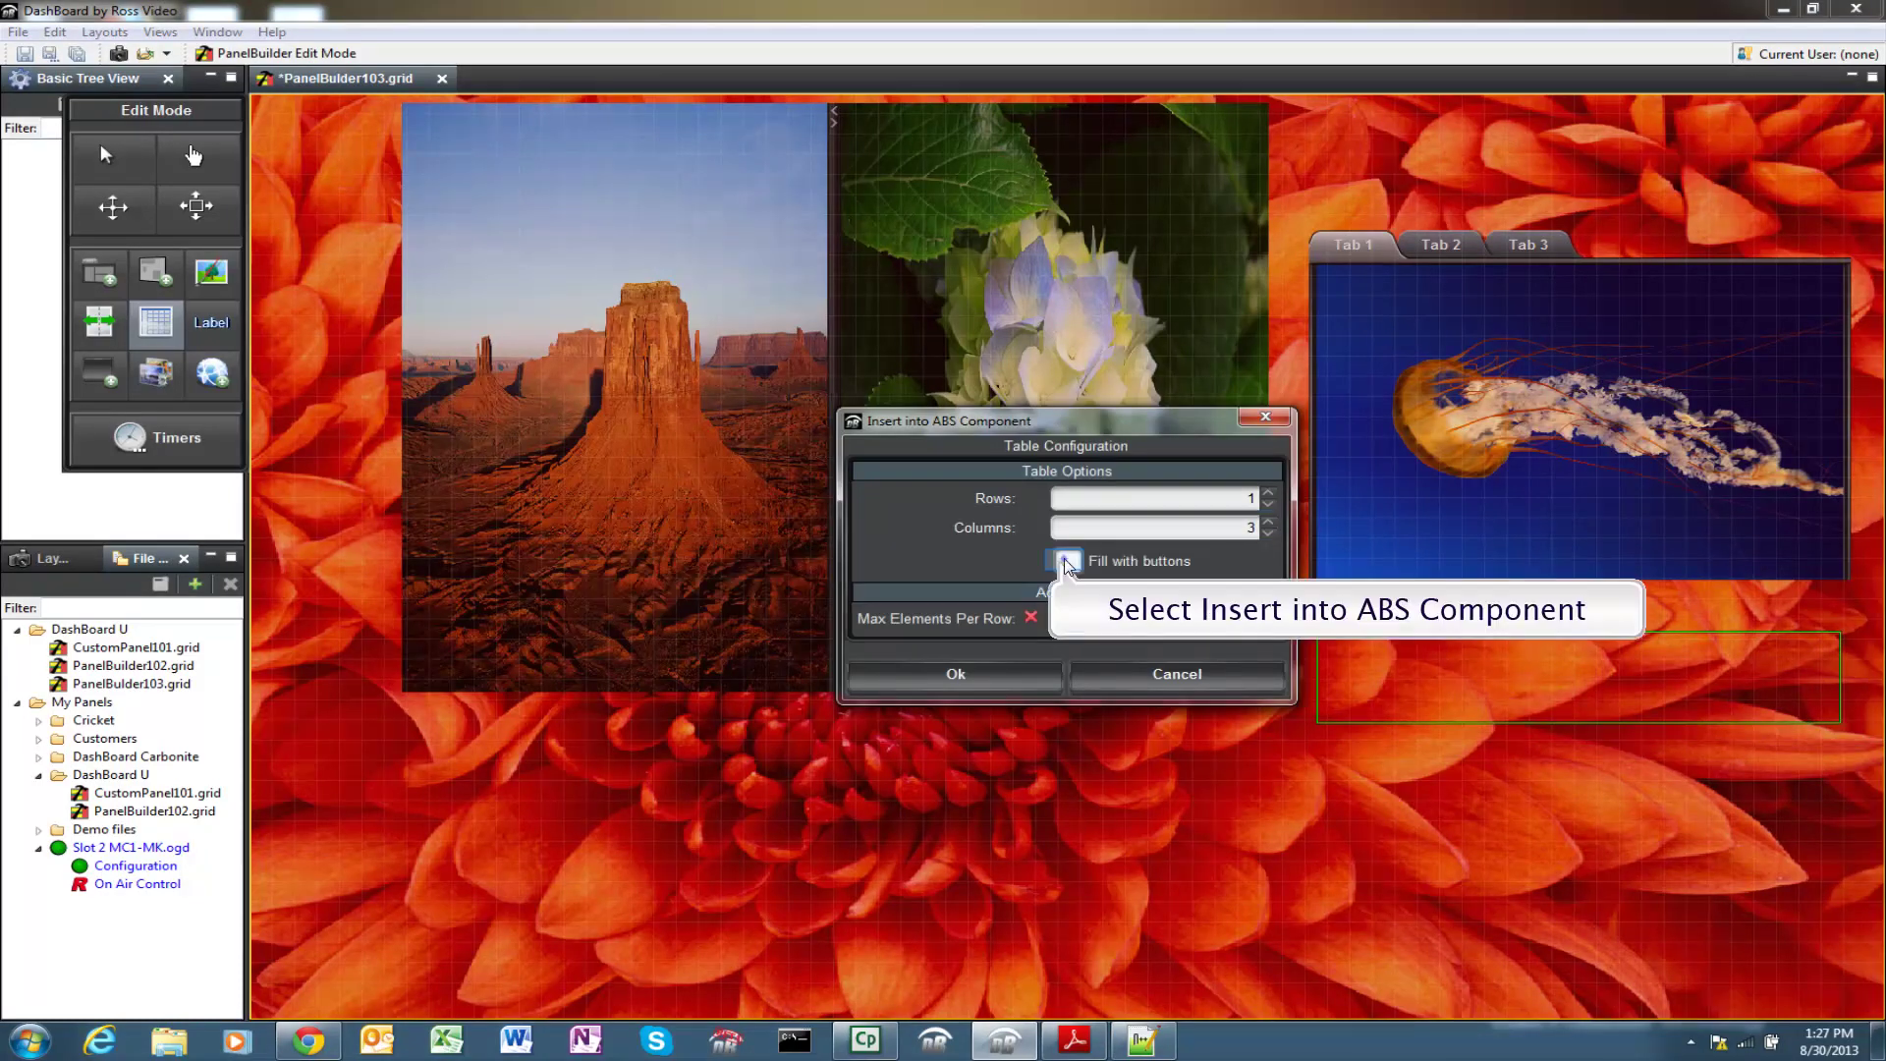
click(1066, 559)
click(978, 676)
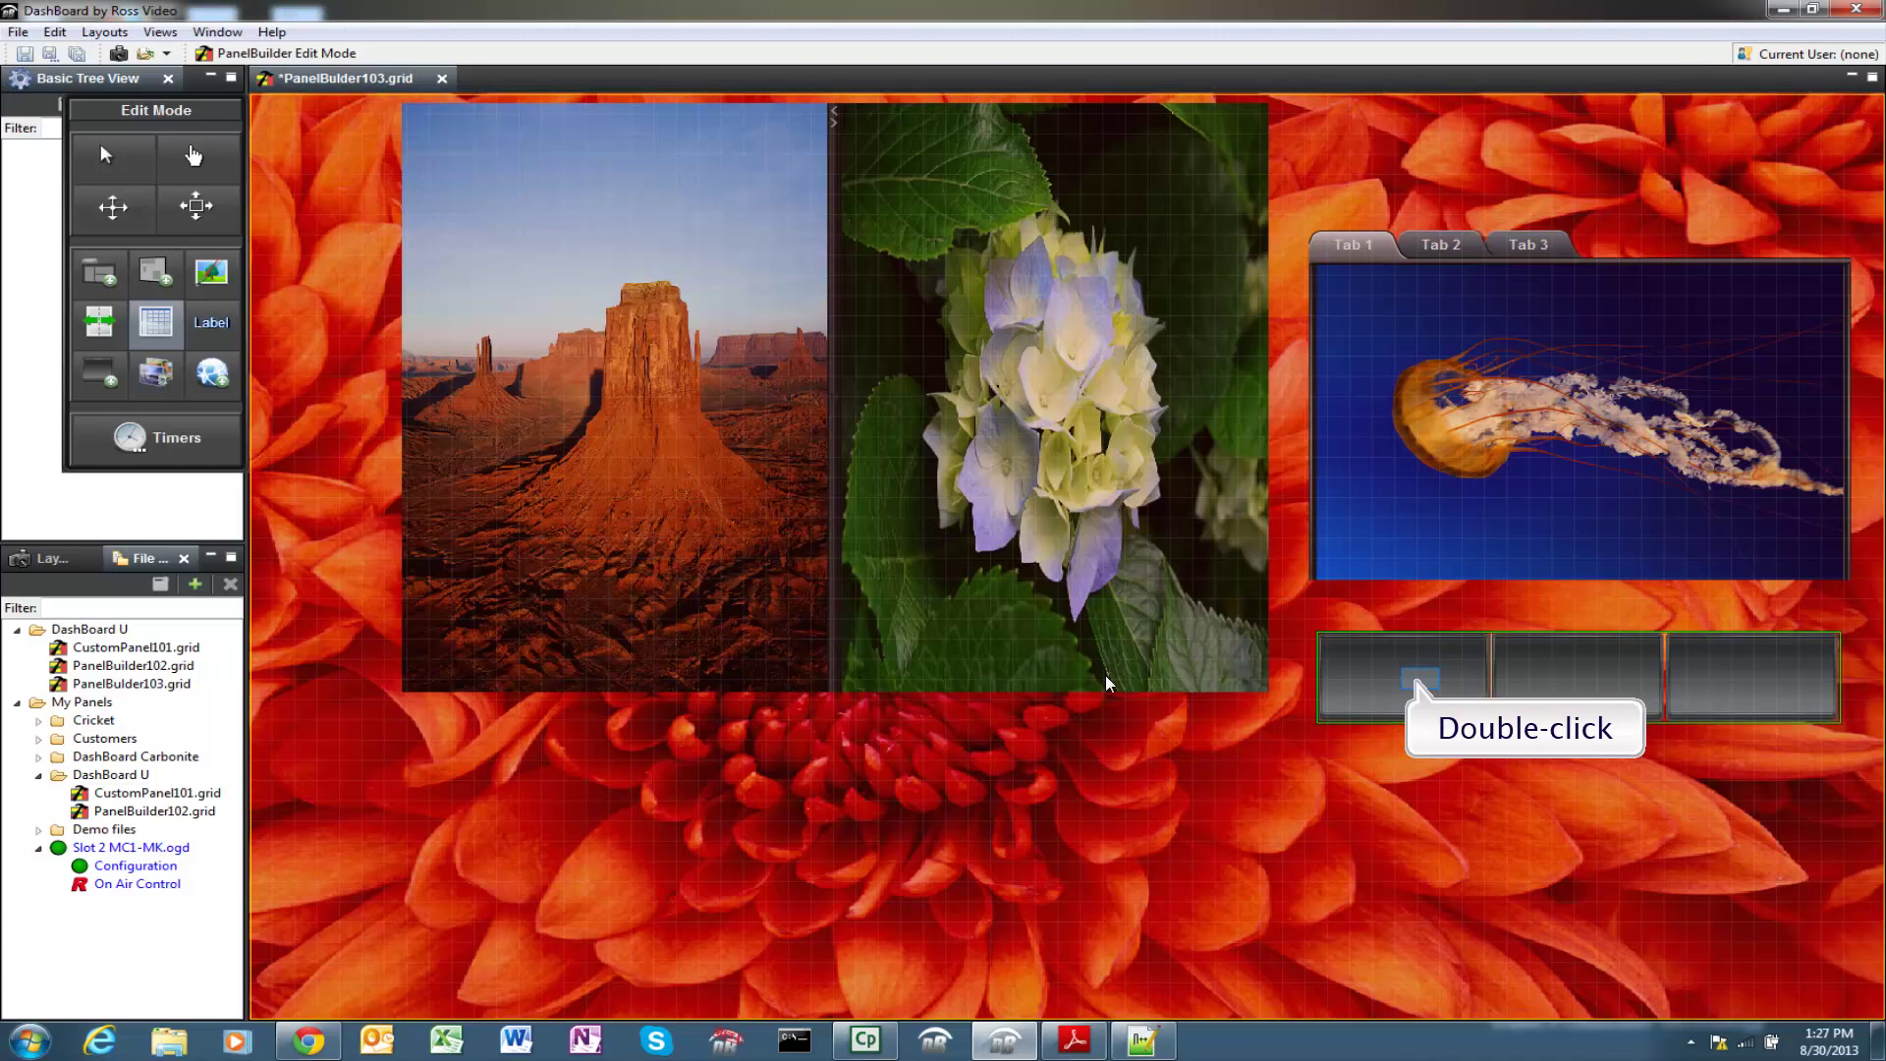
Name the table's first button 1, apply the change and close its editor.
double_click(1420, 686)
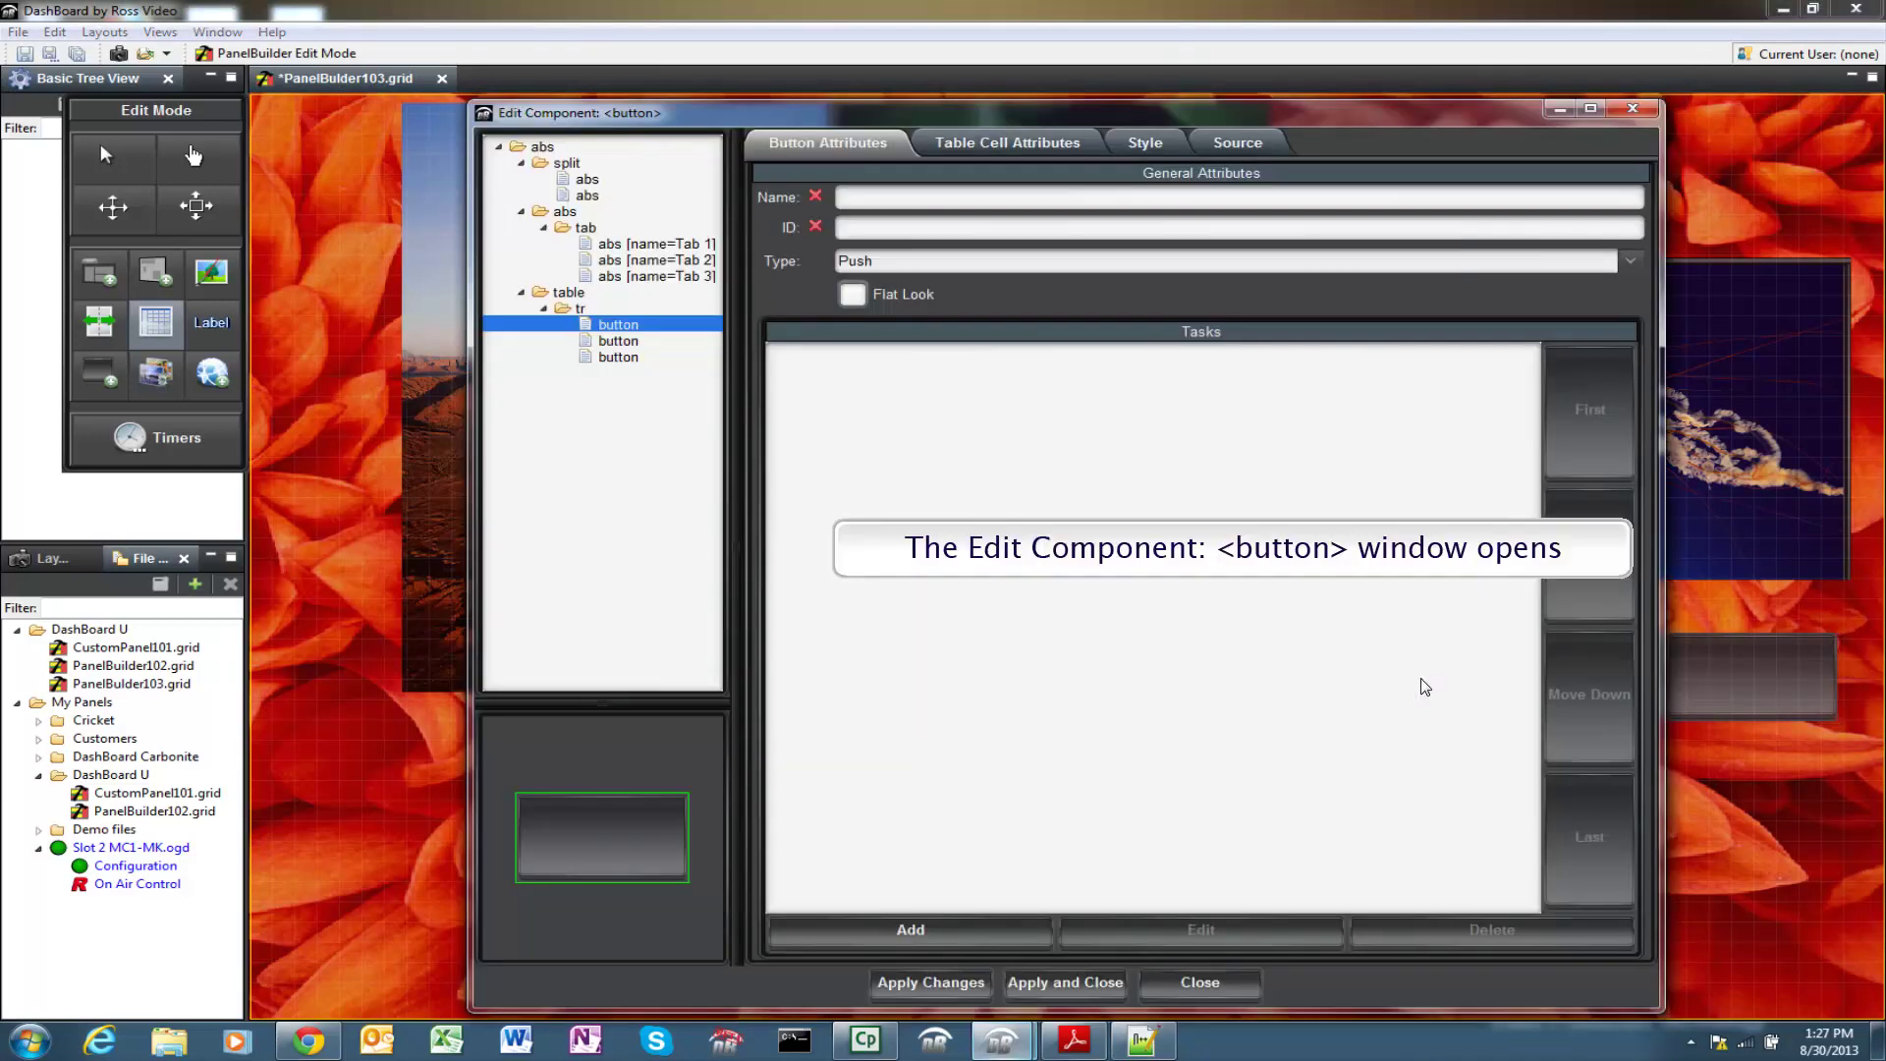
click(866, 195)
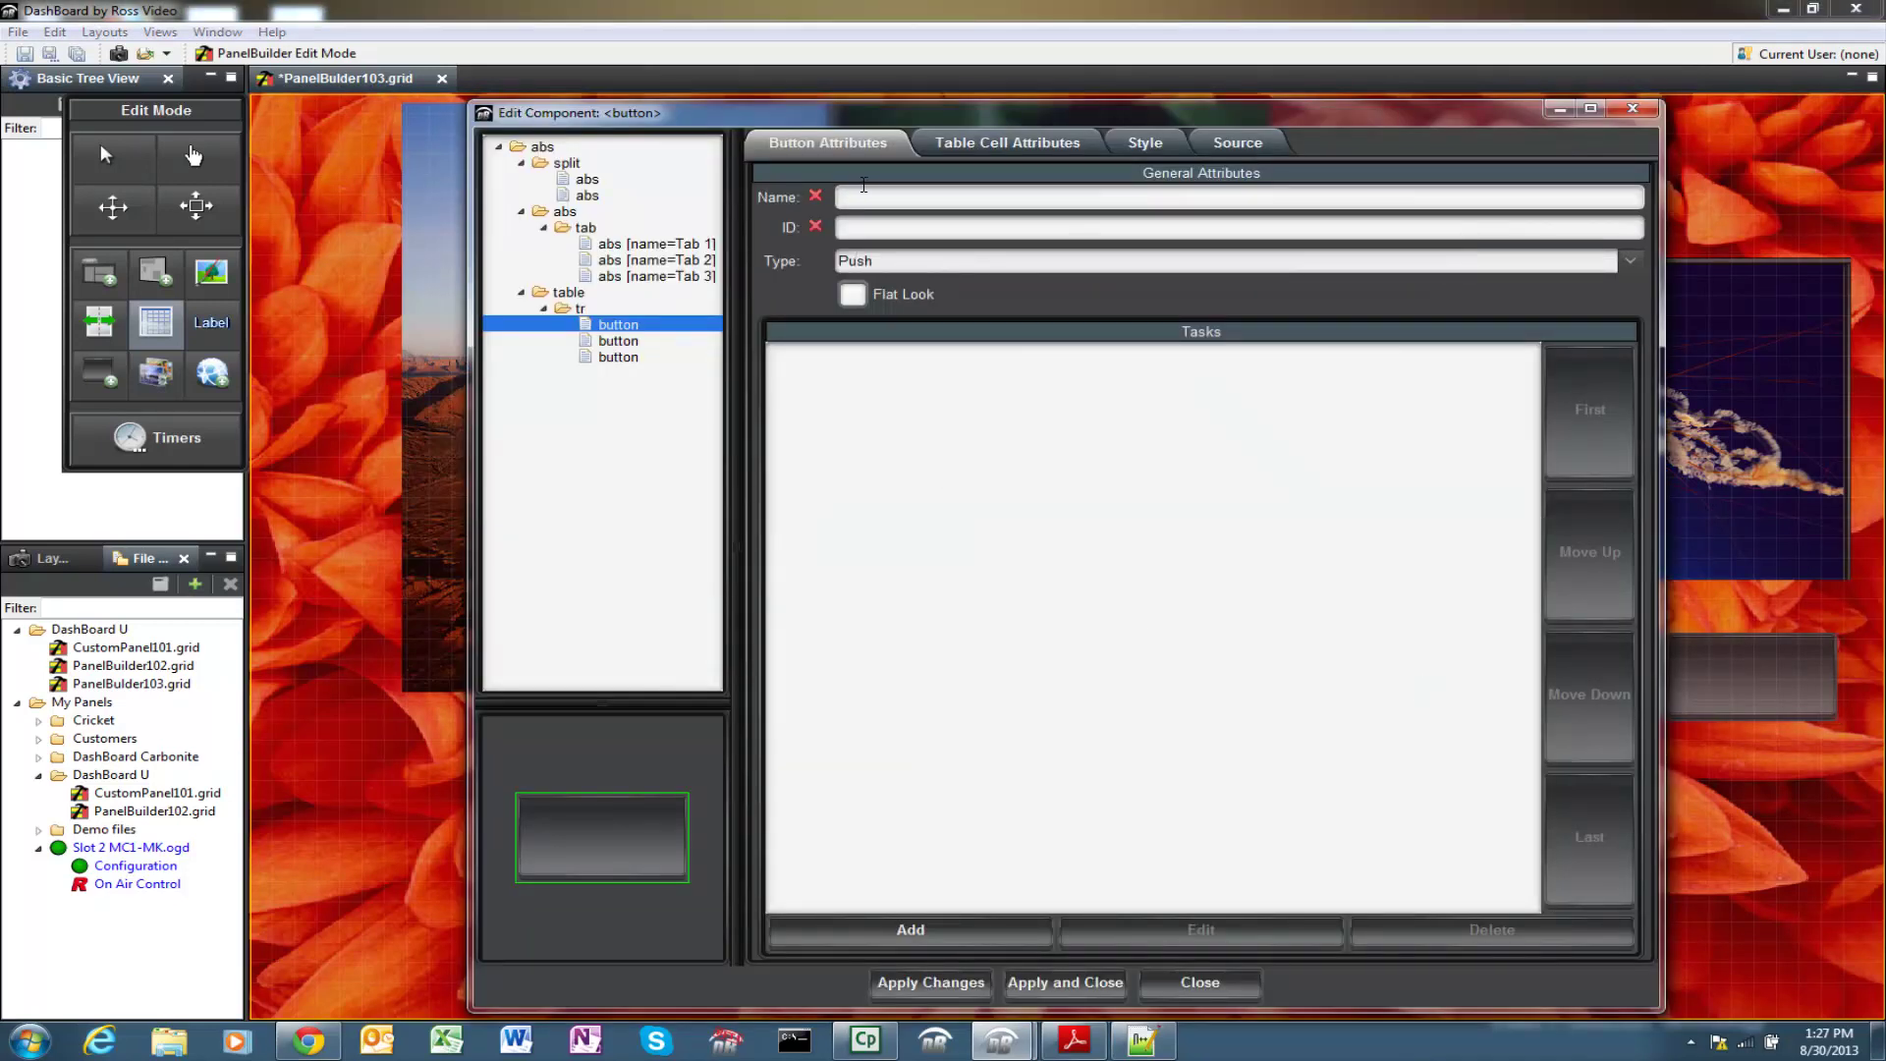
text(1)
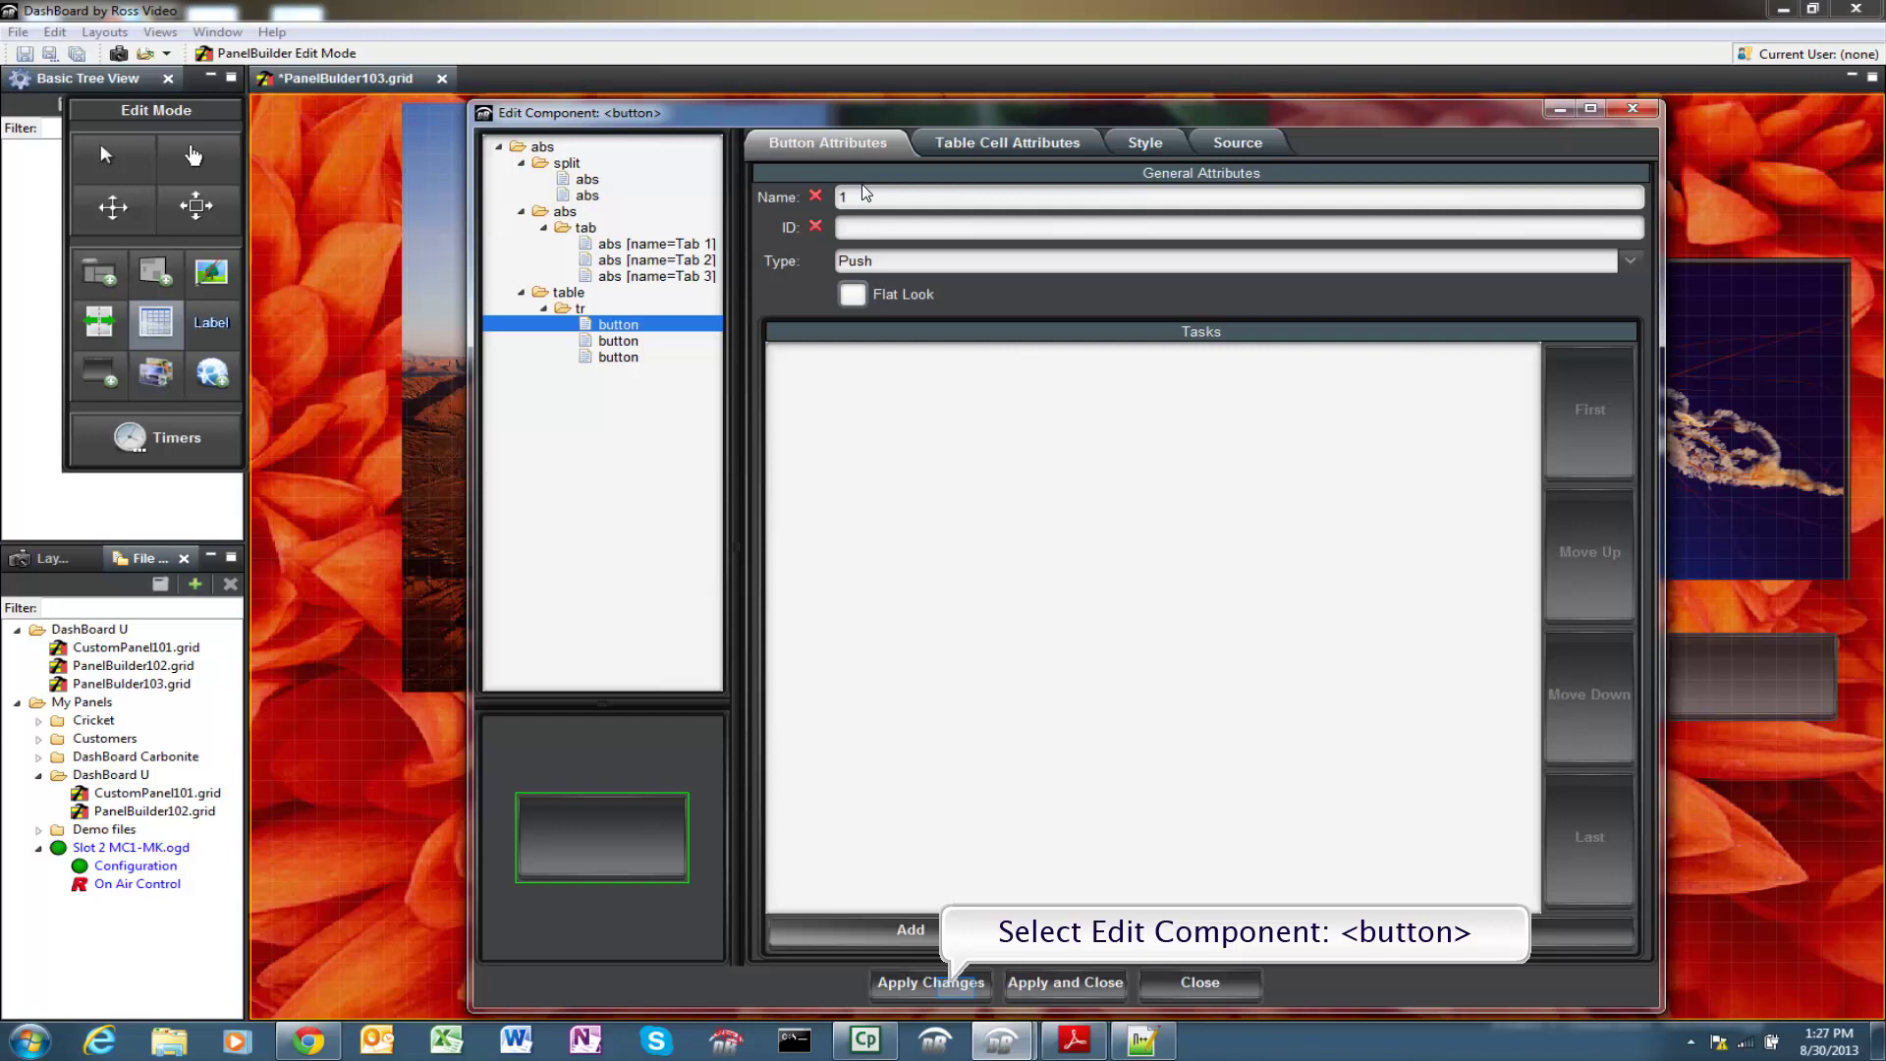
click(957, 987)
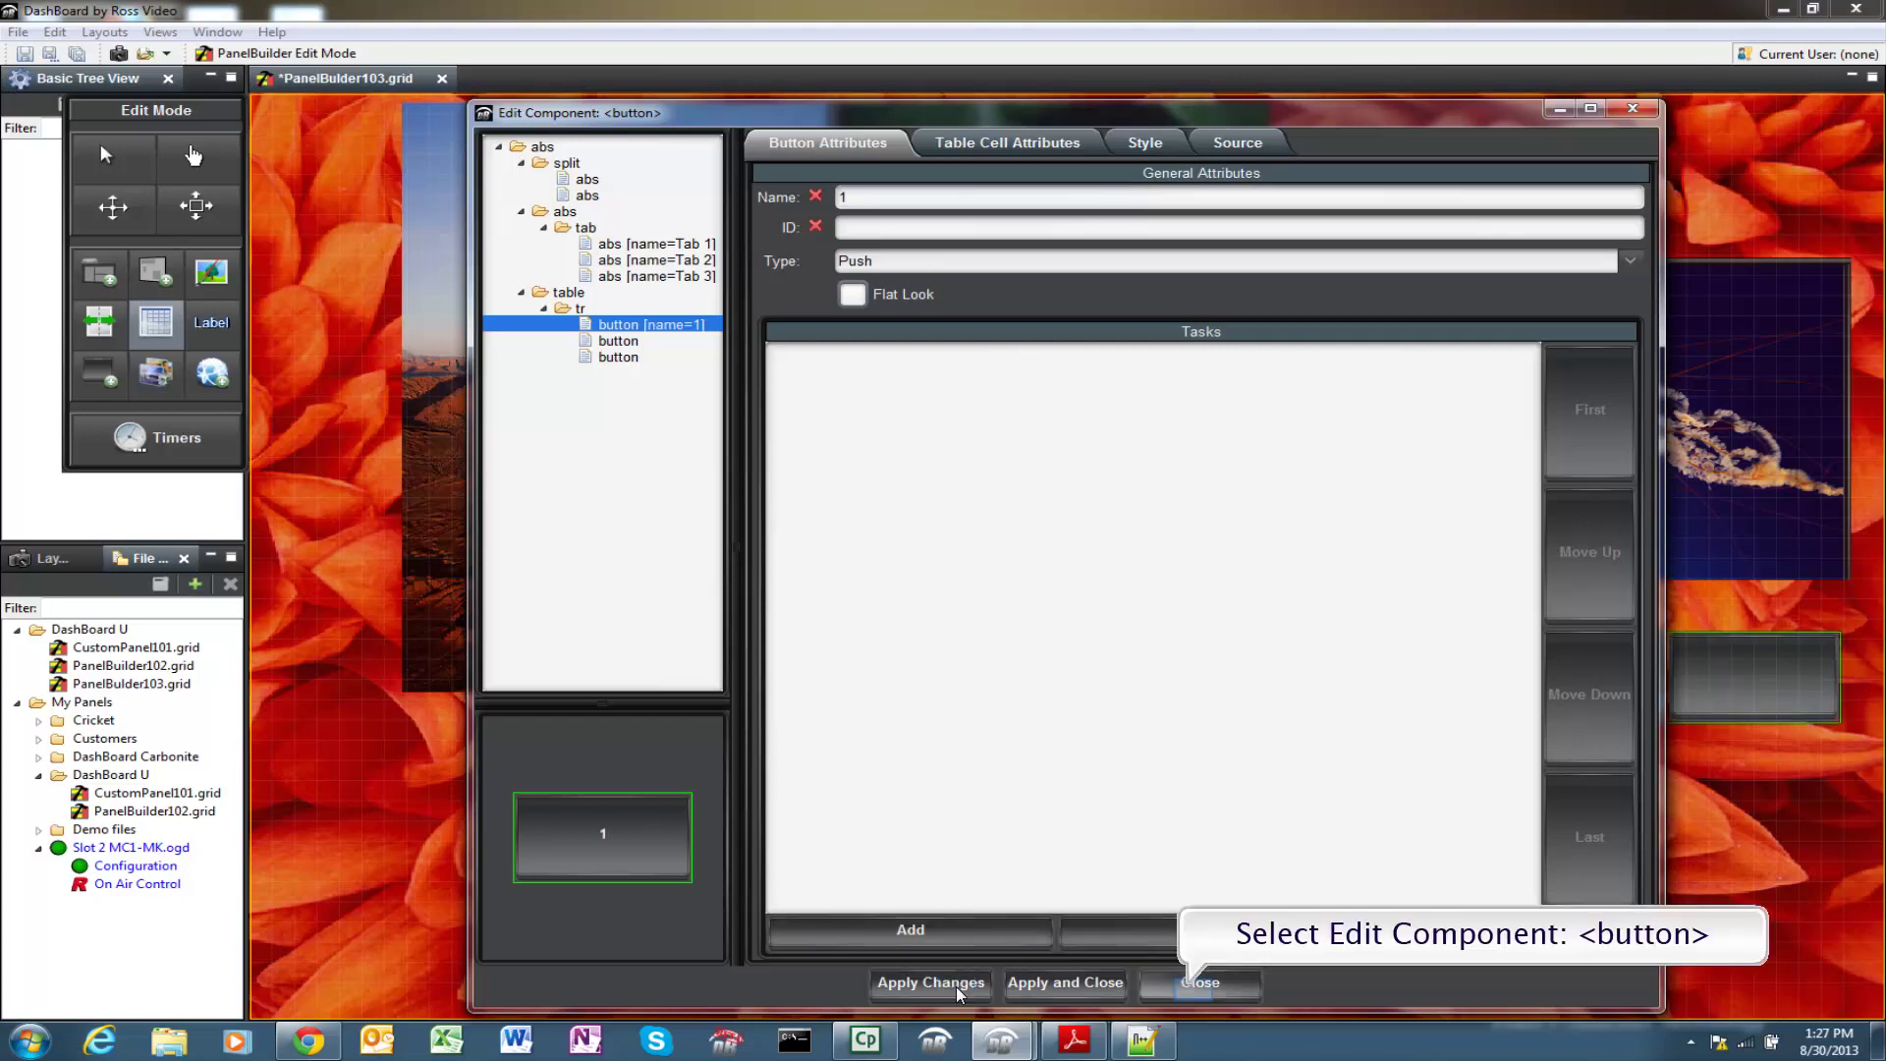
click(1195, 988)
Name the table's second button 2 and its third button 3, applying each change.
double_click(1584, 678)
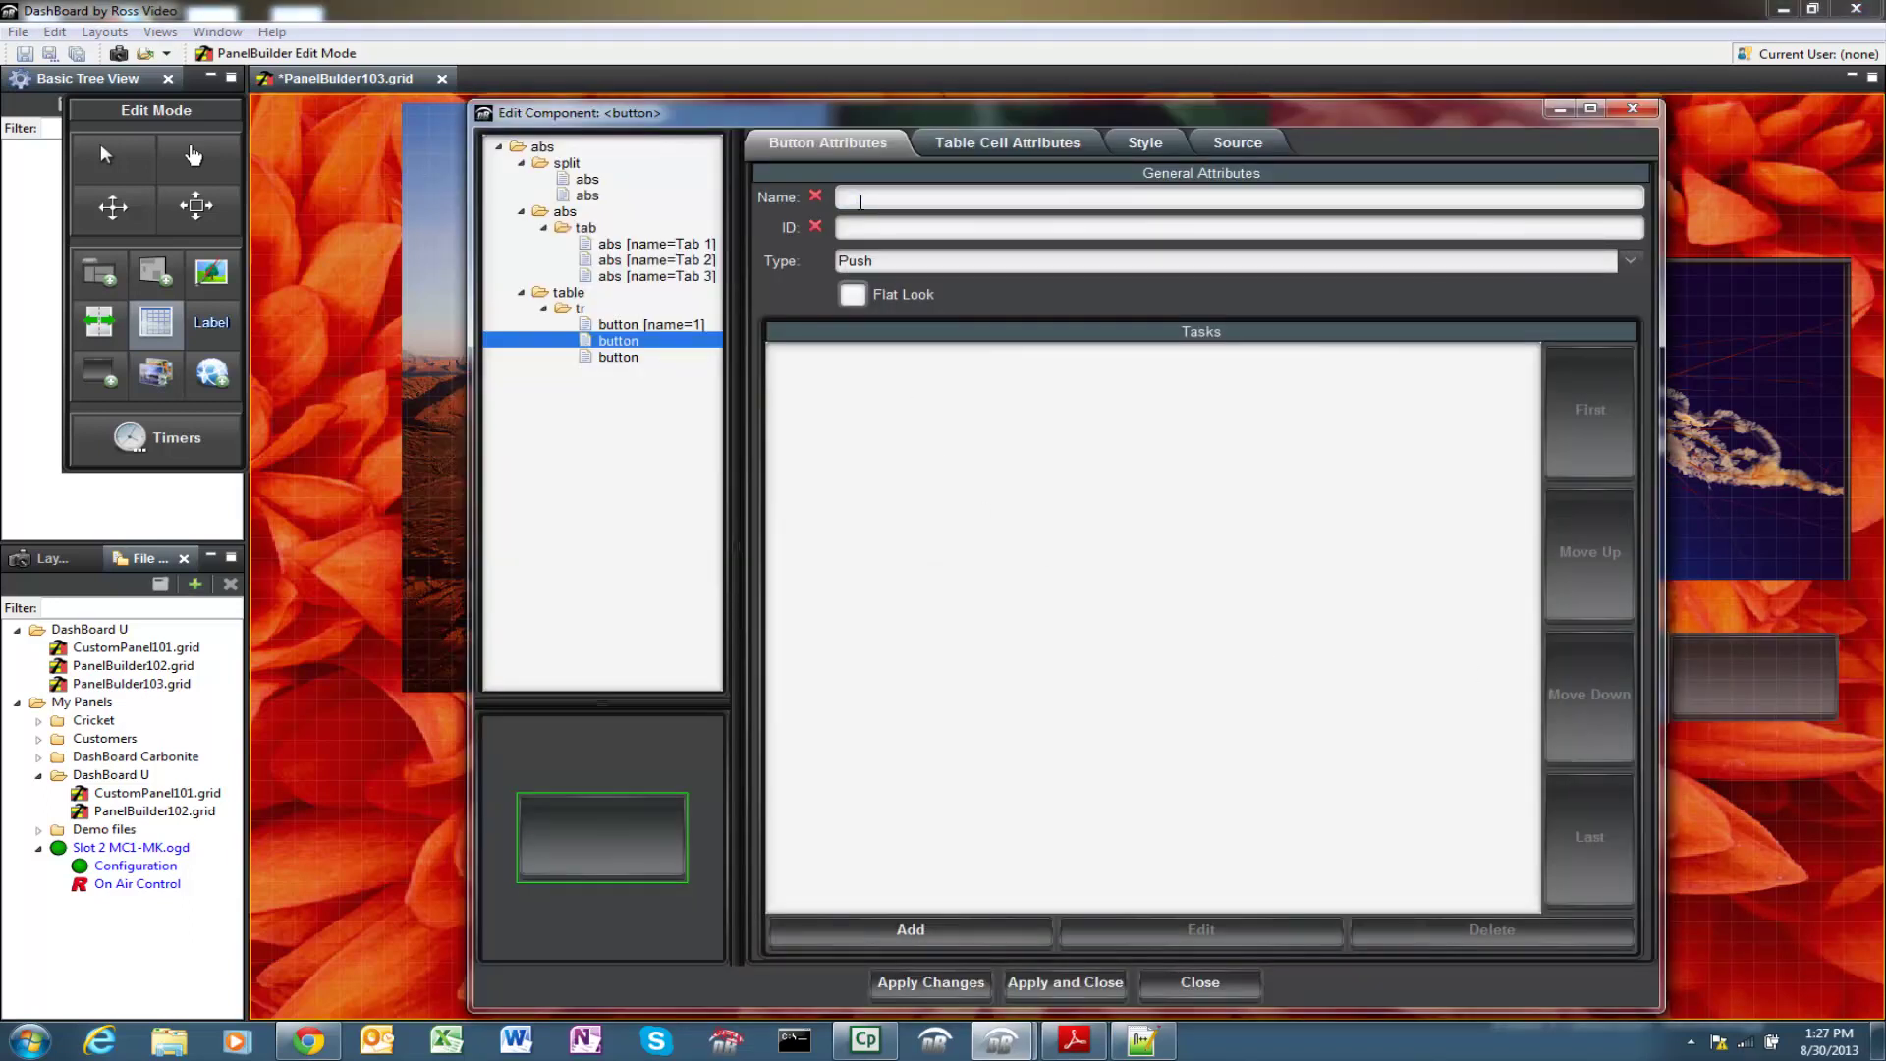
text(2)
click(1098, 990)
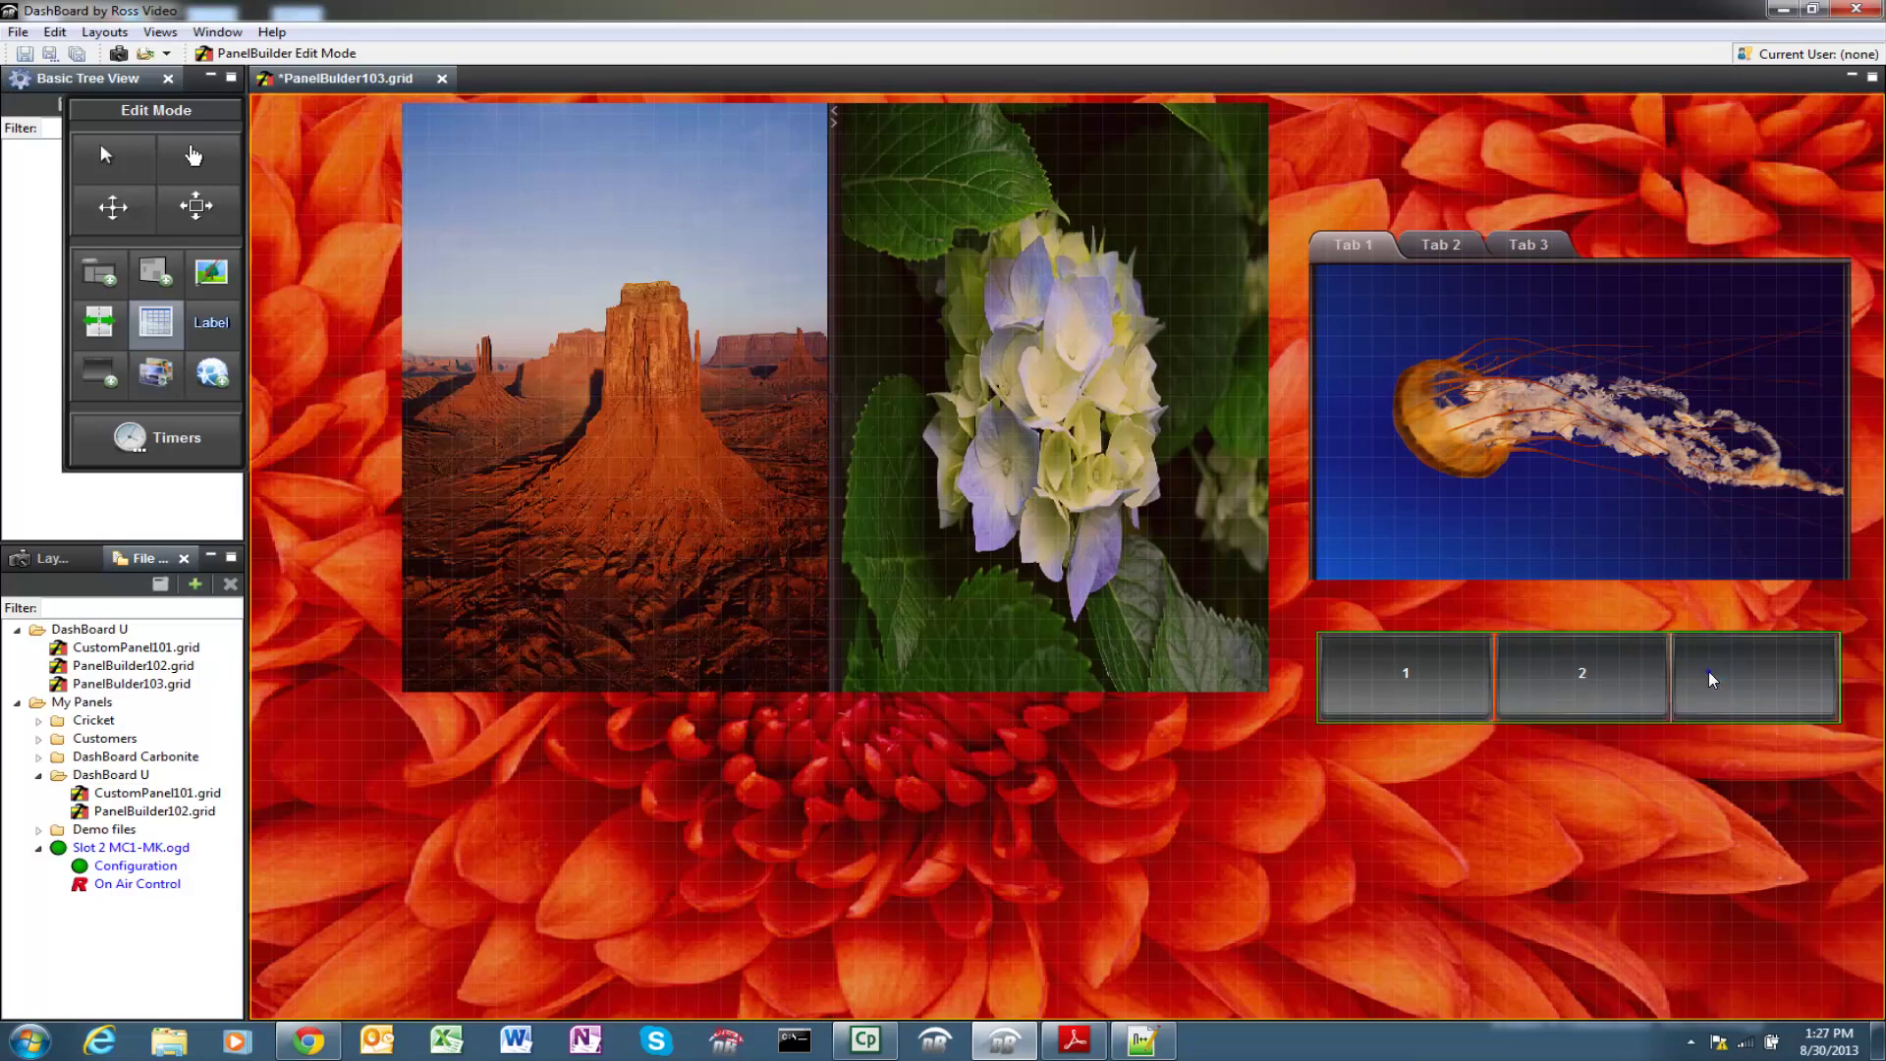
double_click(1707, 672)
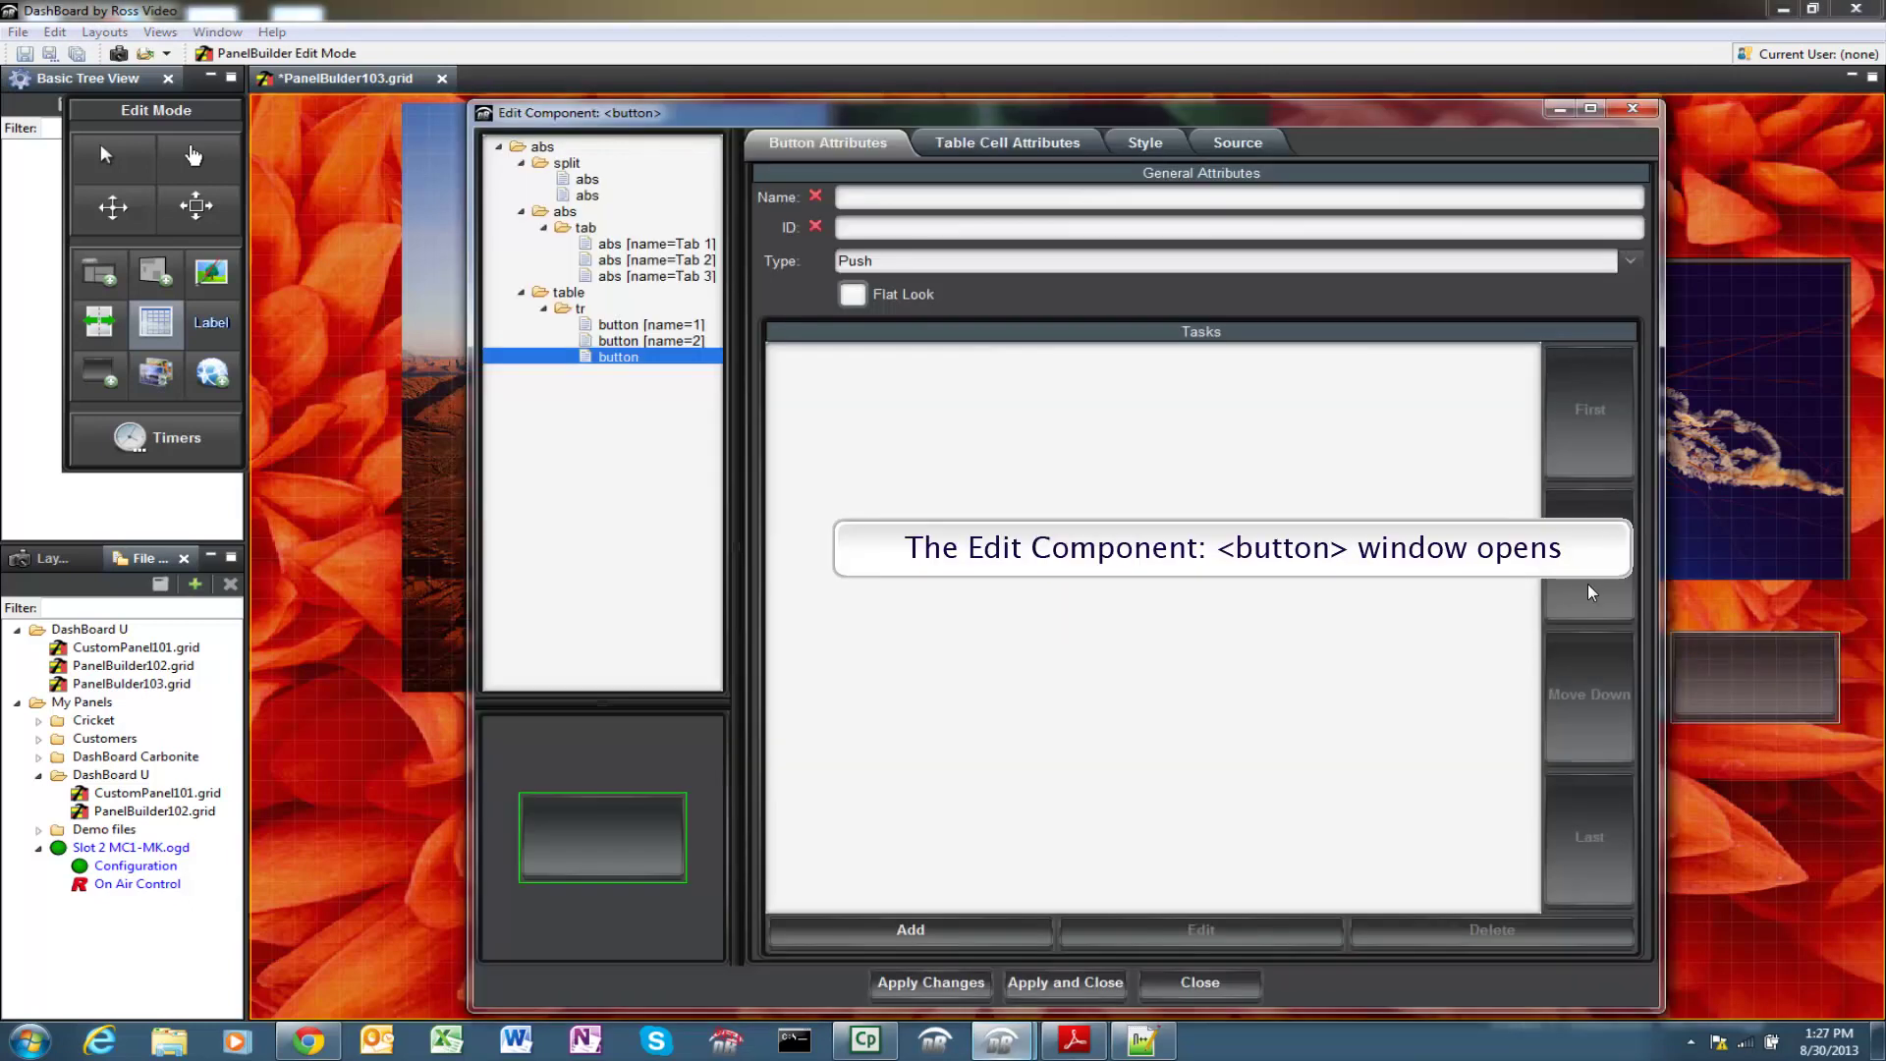
click(857, 197)
text(3)
click(1068, 984)
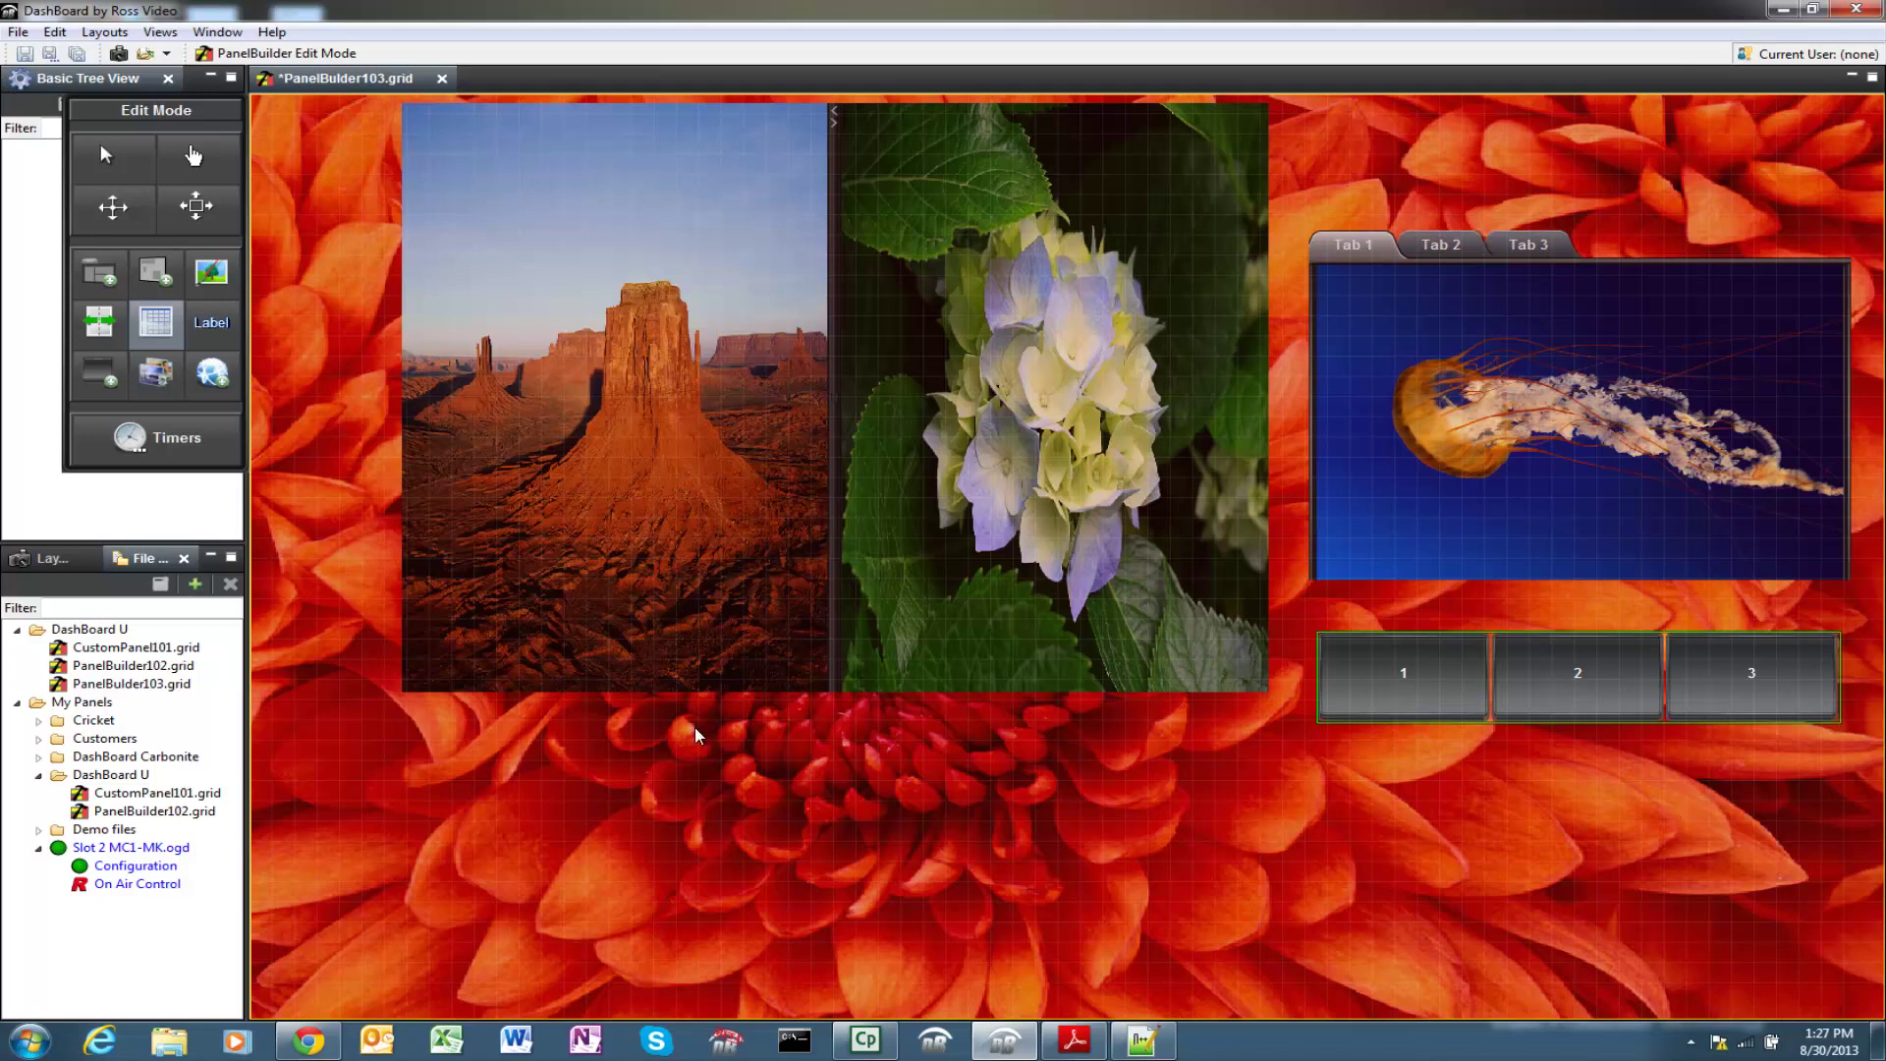
Open the tab group for editing, give its Tab 1 canvas the ID Tab1 and apply the change.
click(1361, 247)
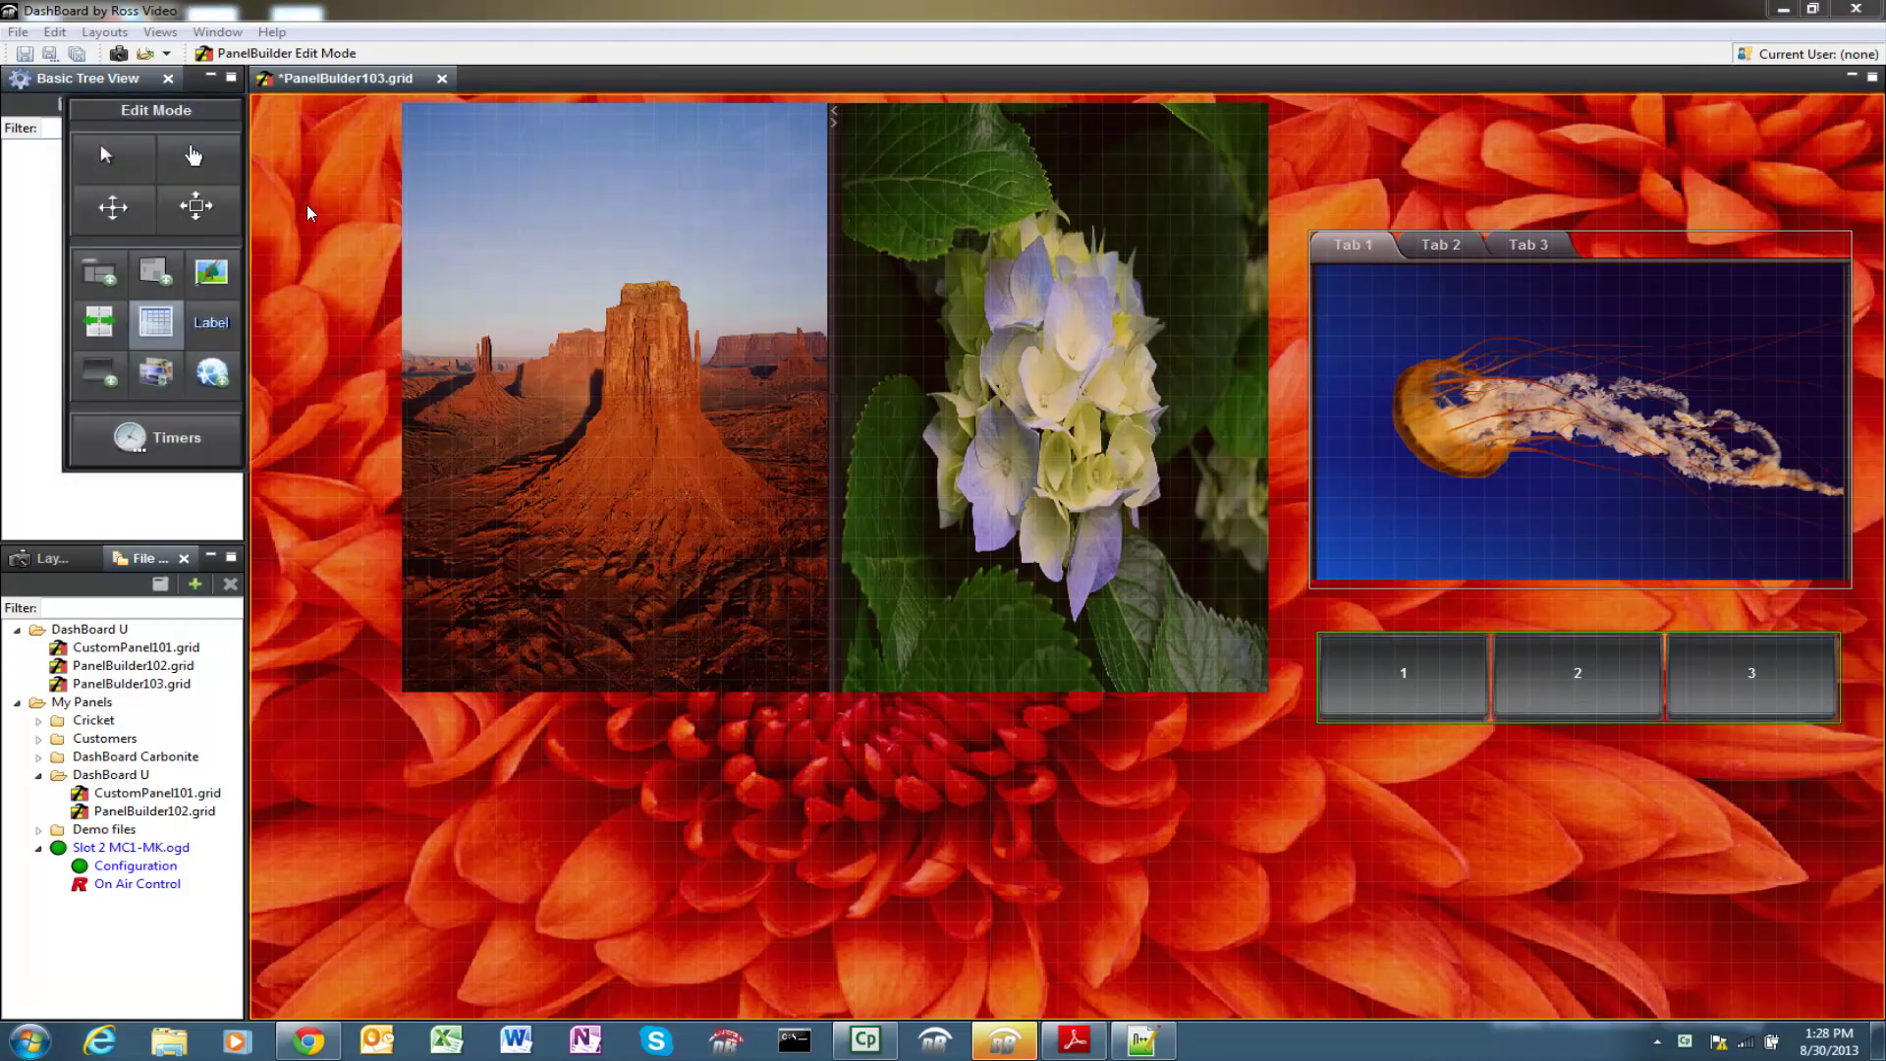
click(194, 159)
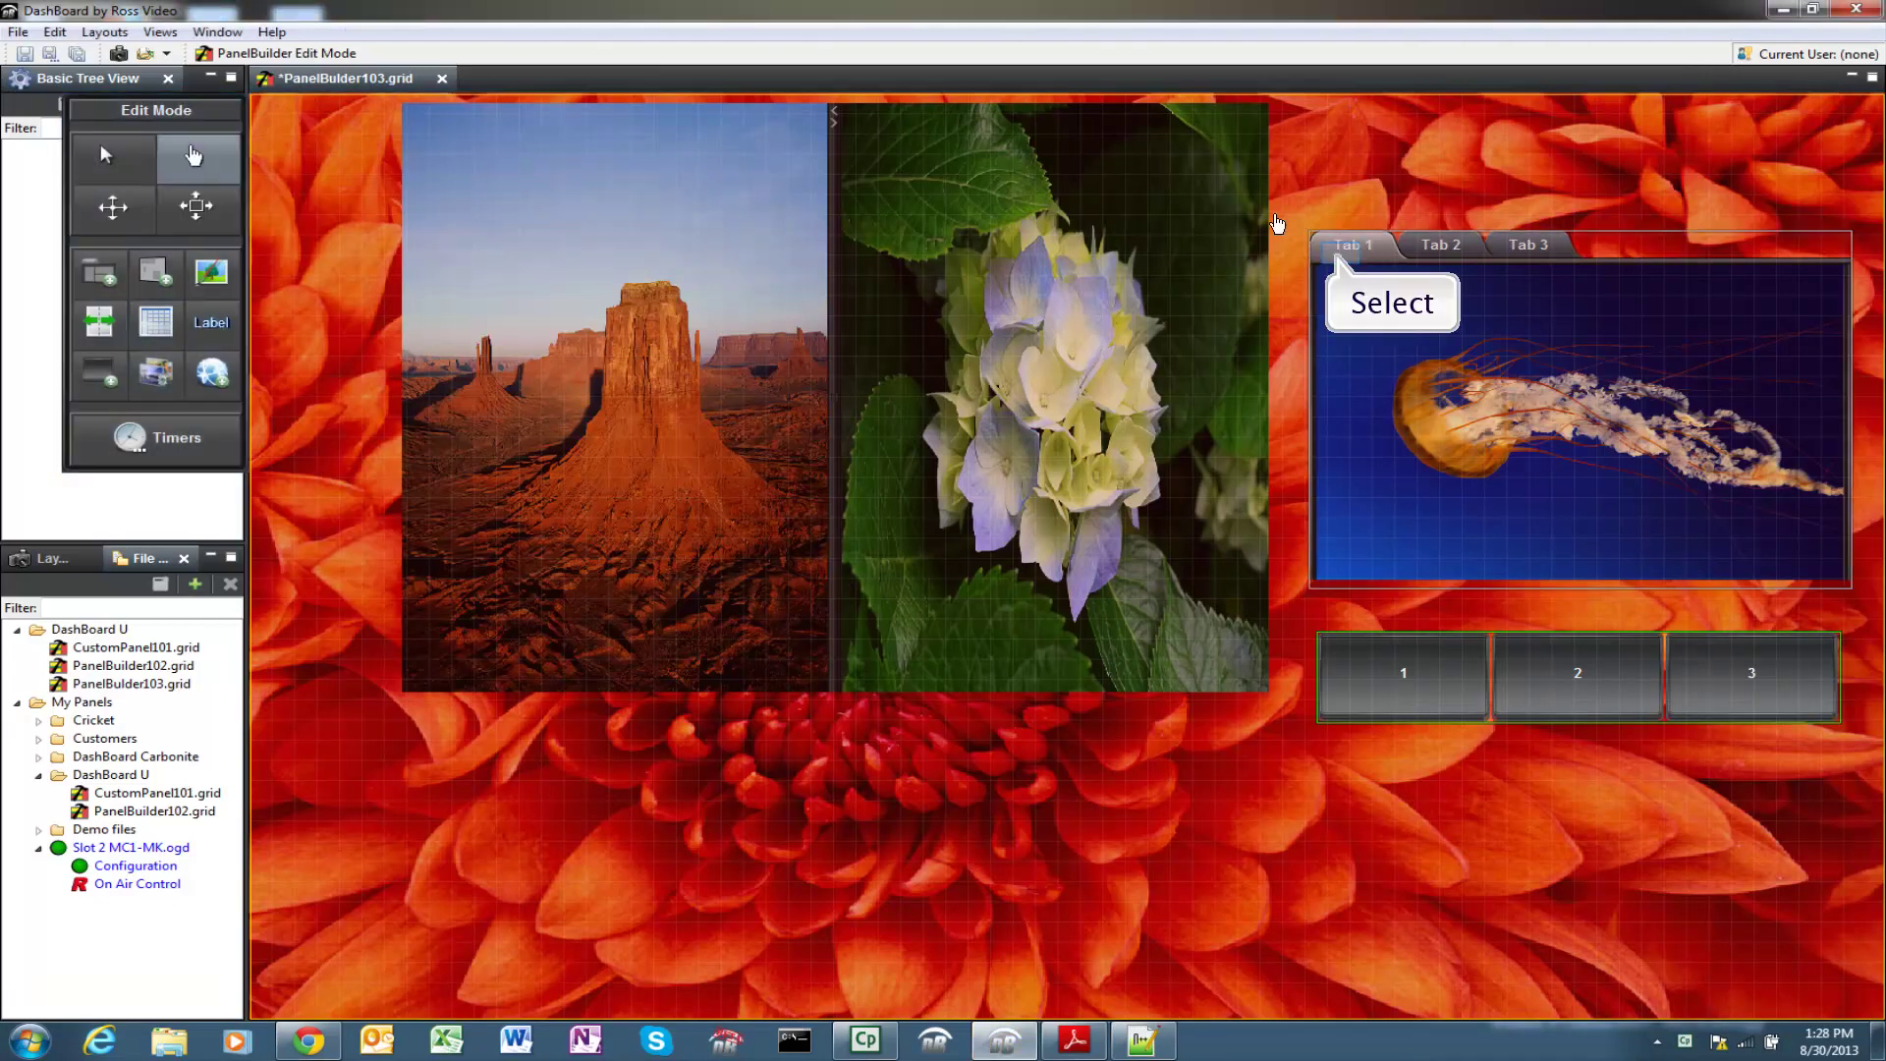
click(1342, 260)
double_click(1342, 260)
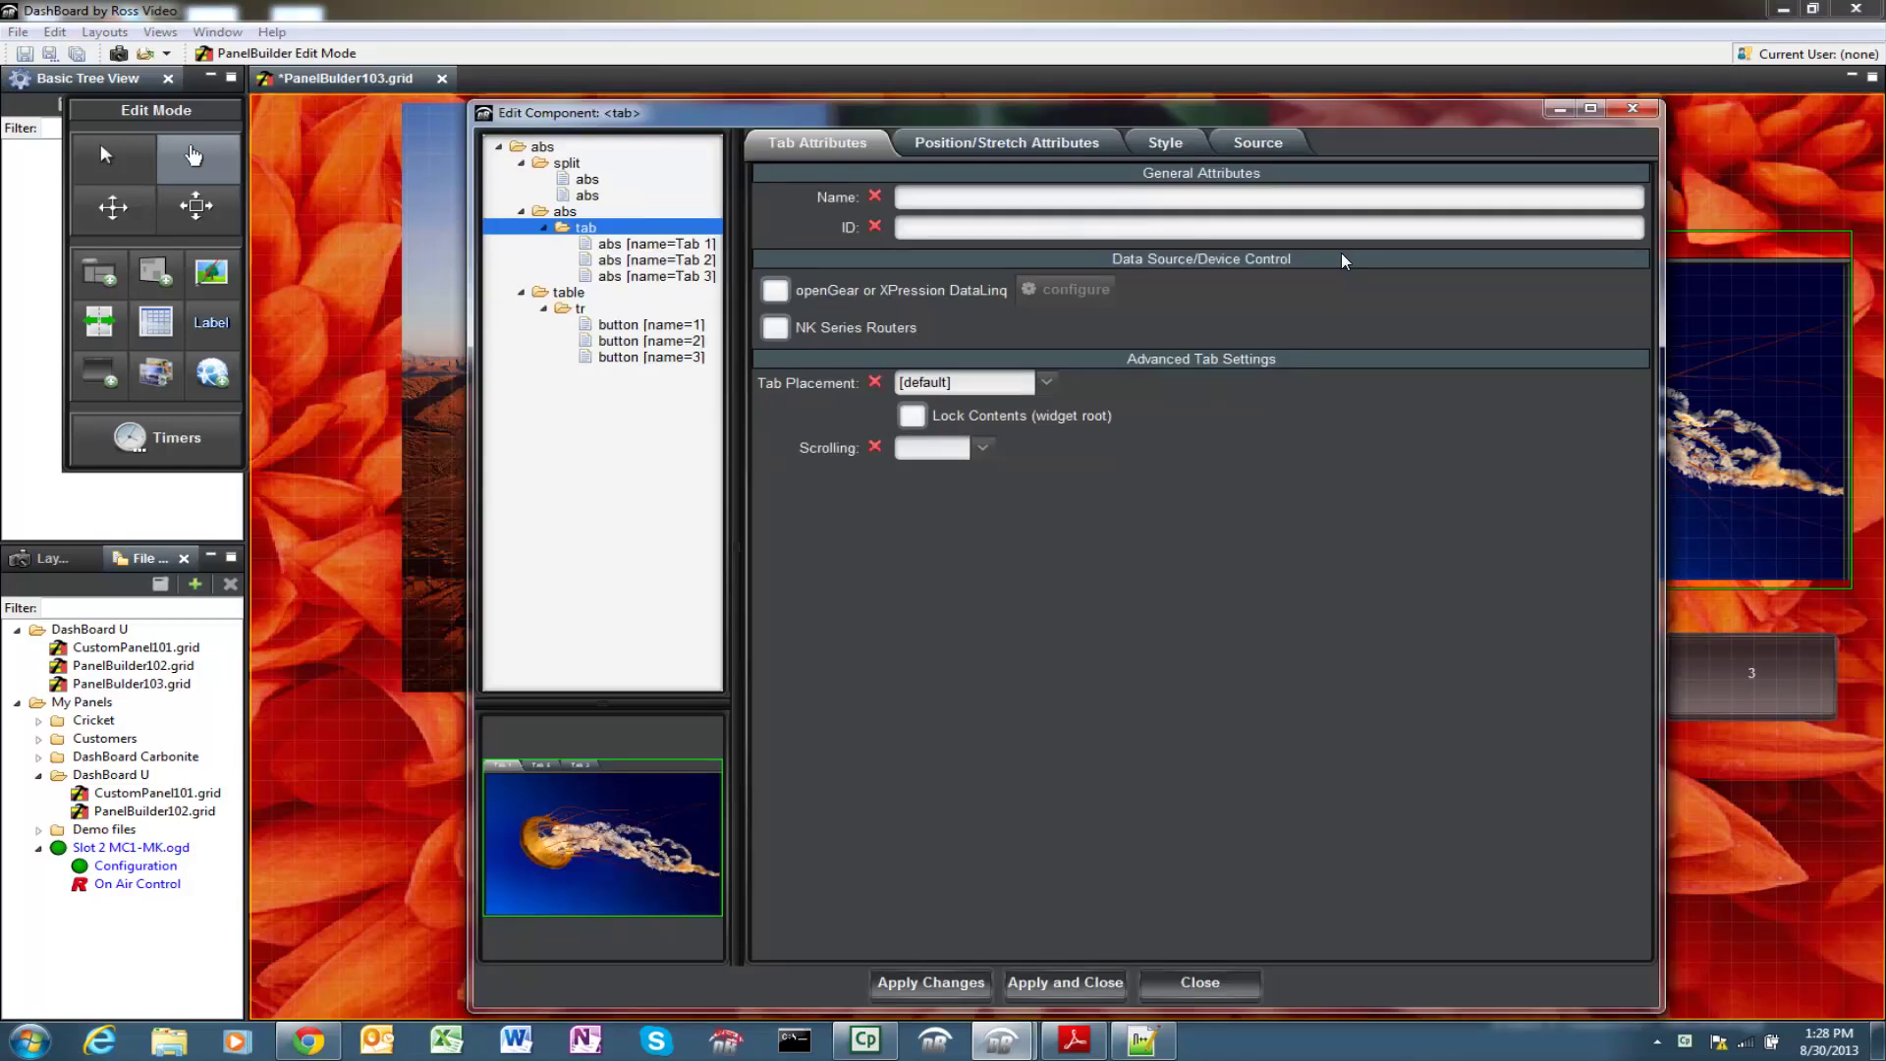
click(596, 243)
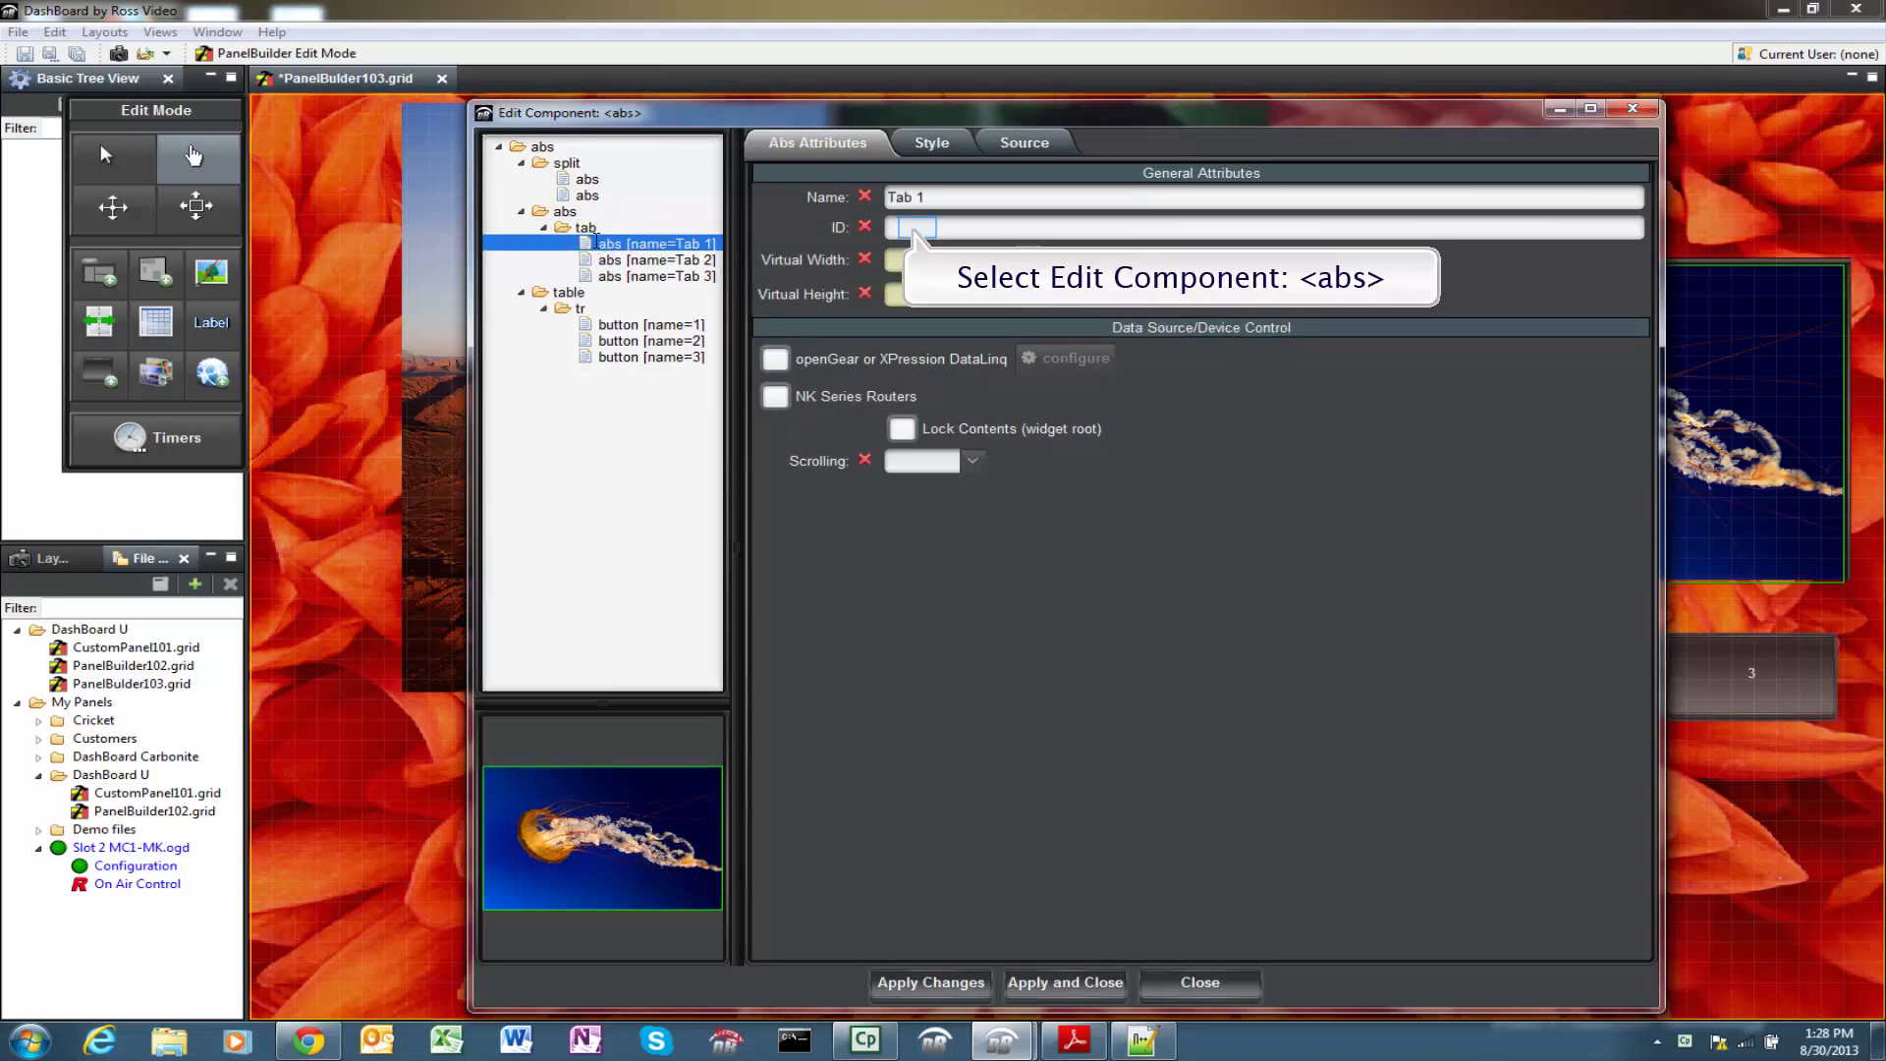
click(918, 228)
text(Tab1)
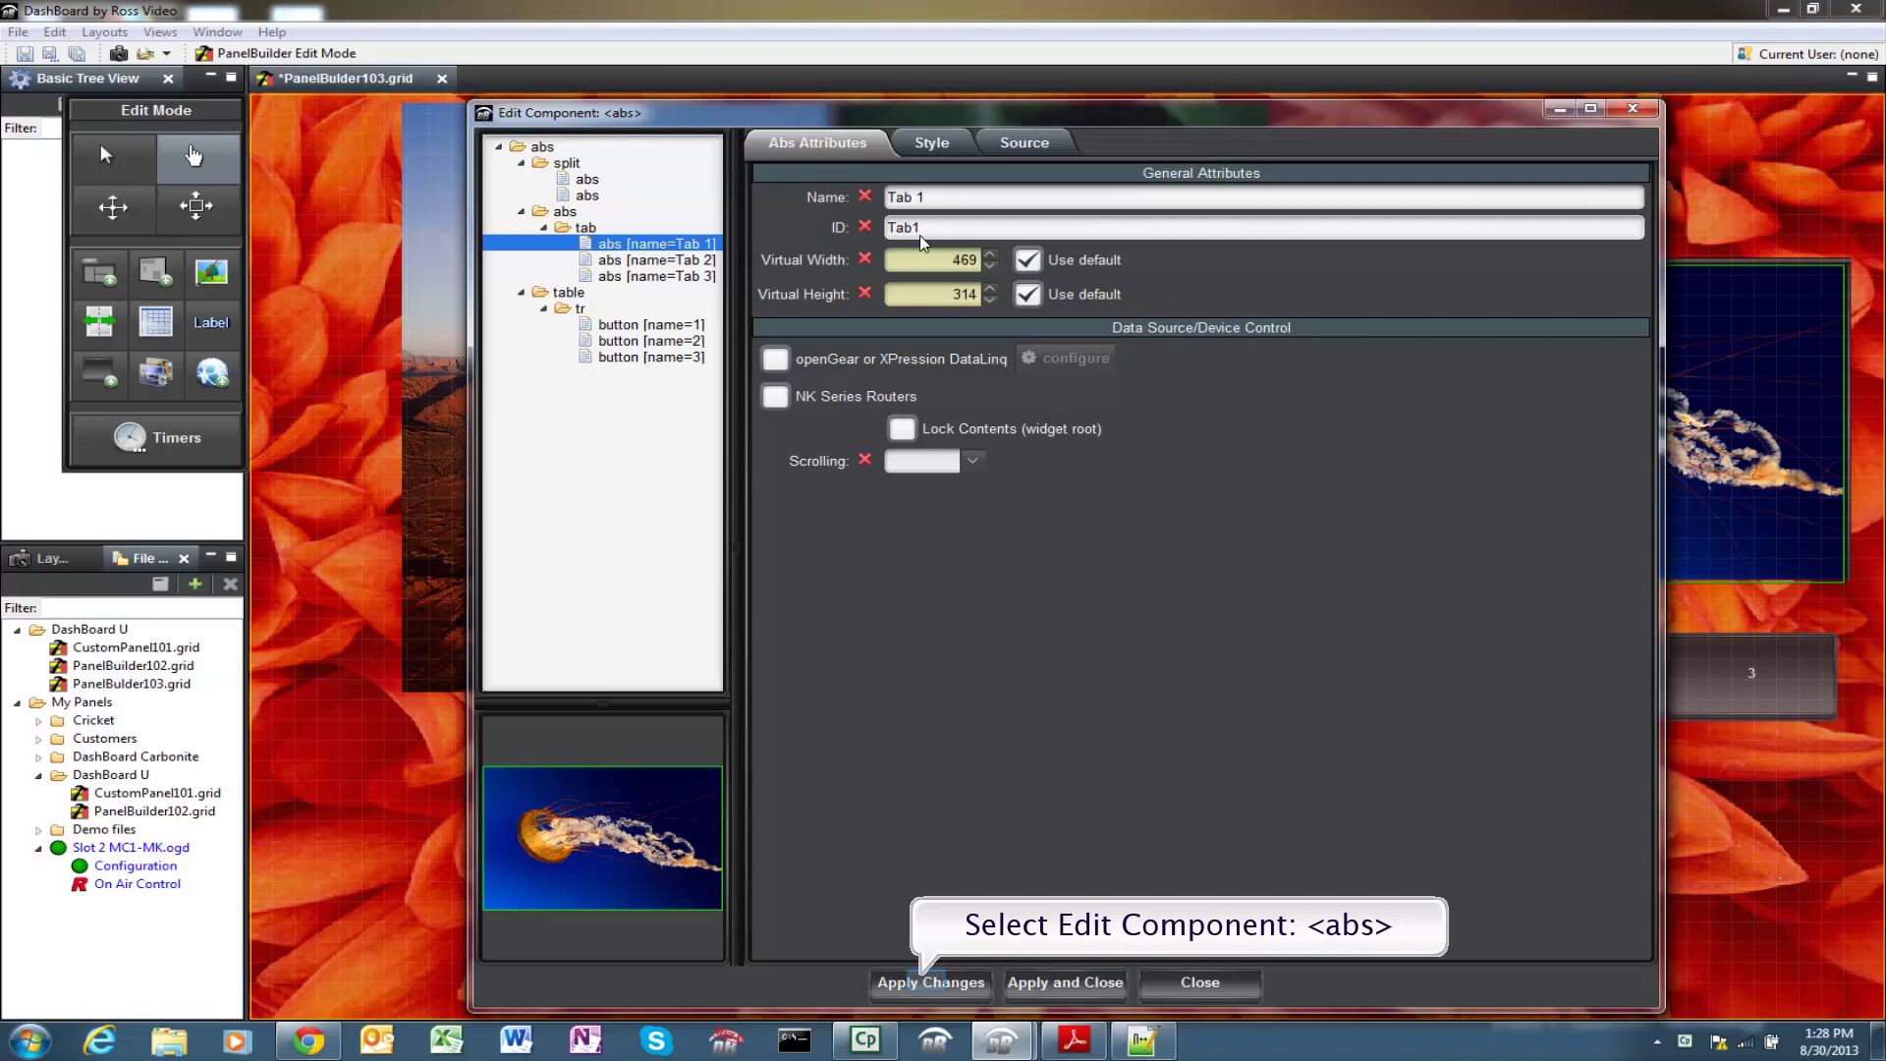
click(872, 980)
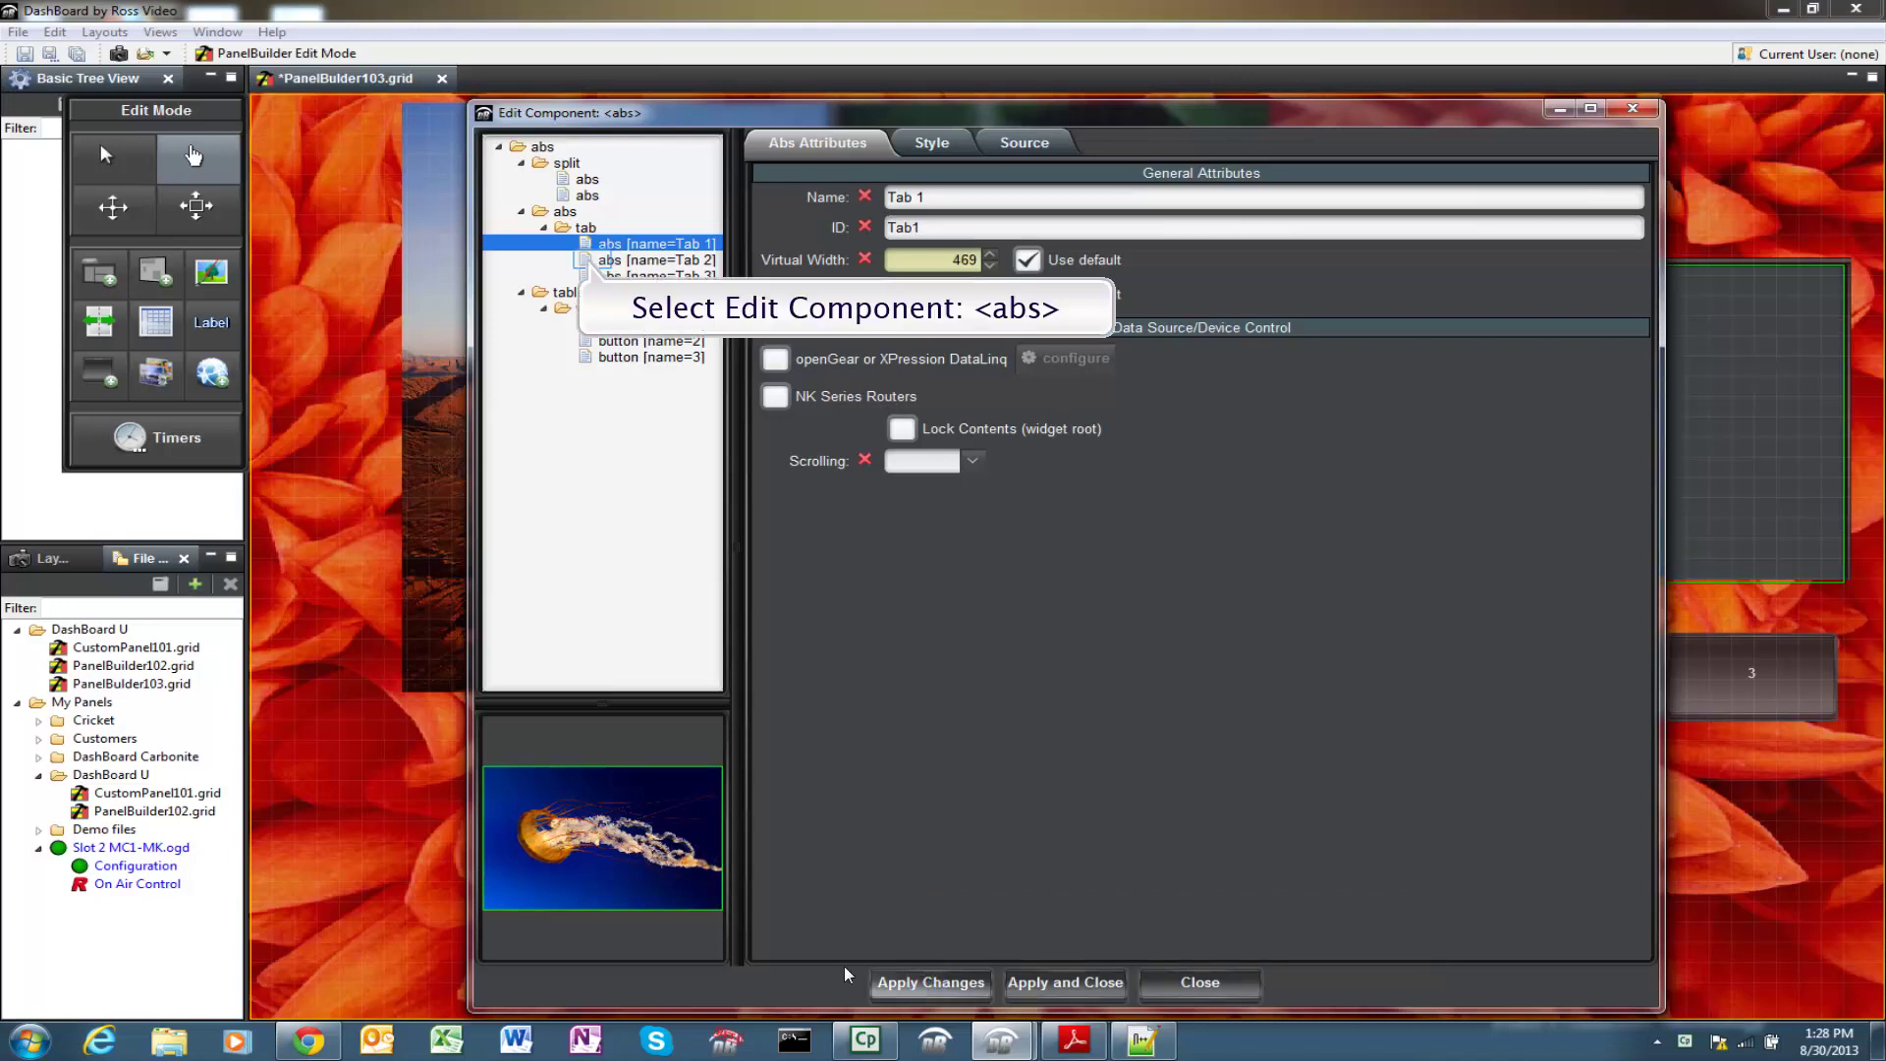
Give the Tab 2 canvas the ID Tab2 and apply the change.
click(596, 261)
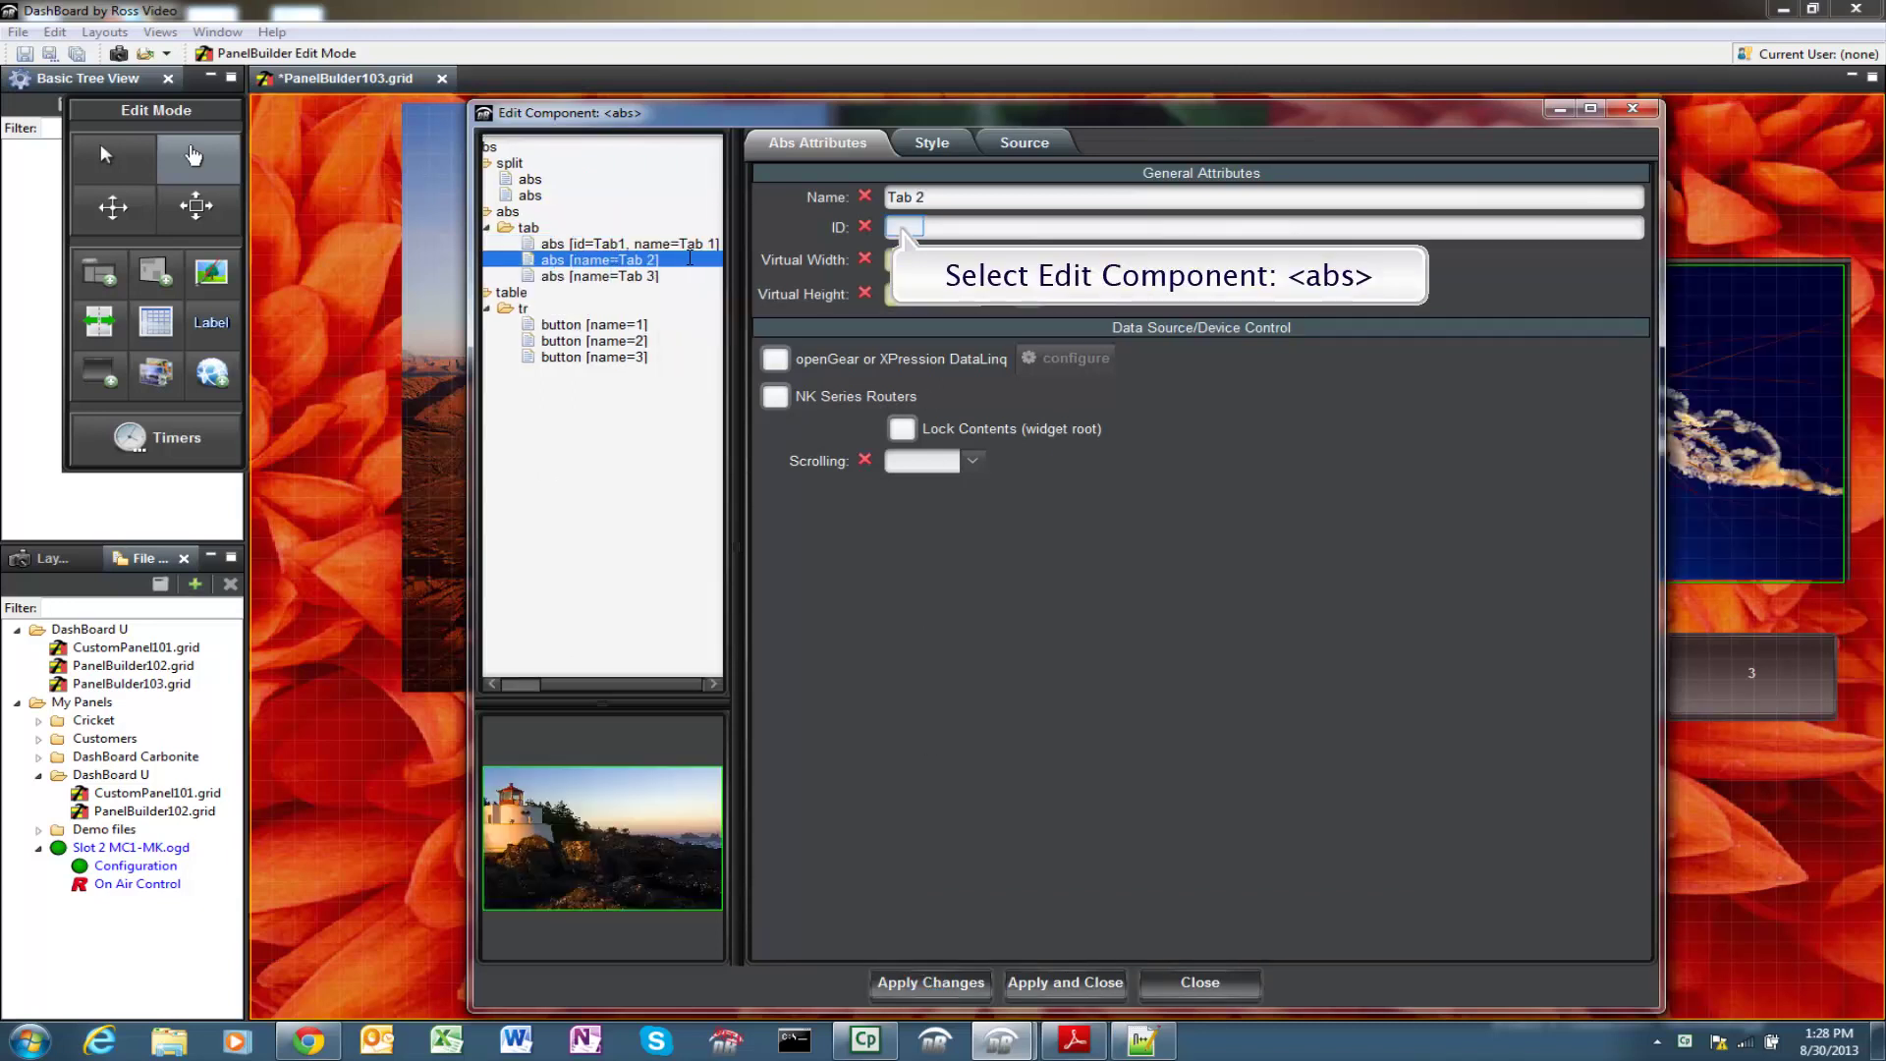
click(907, 226)
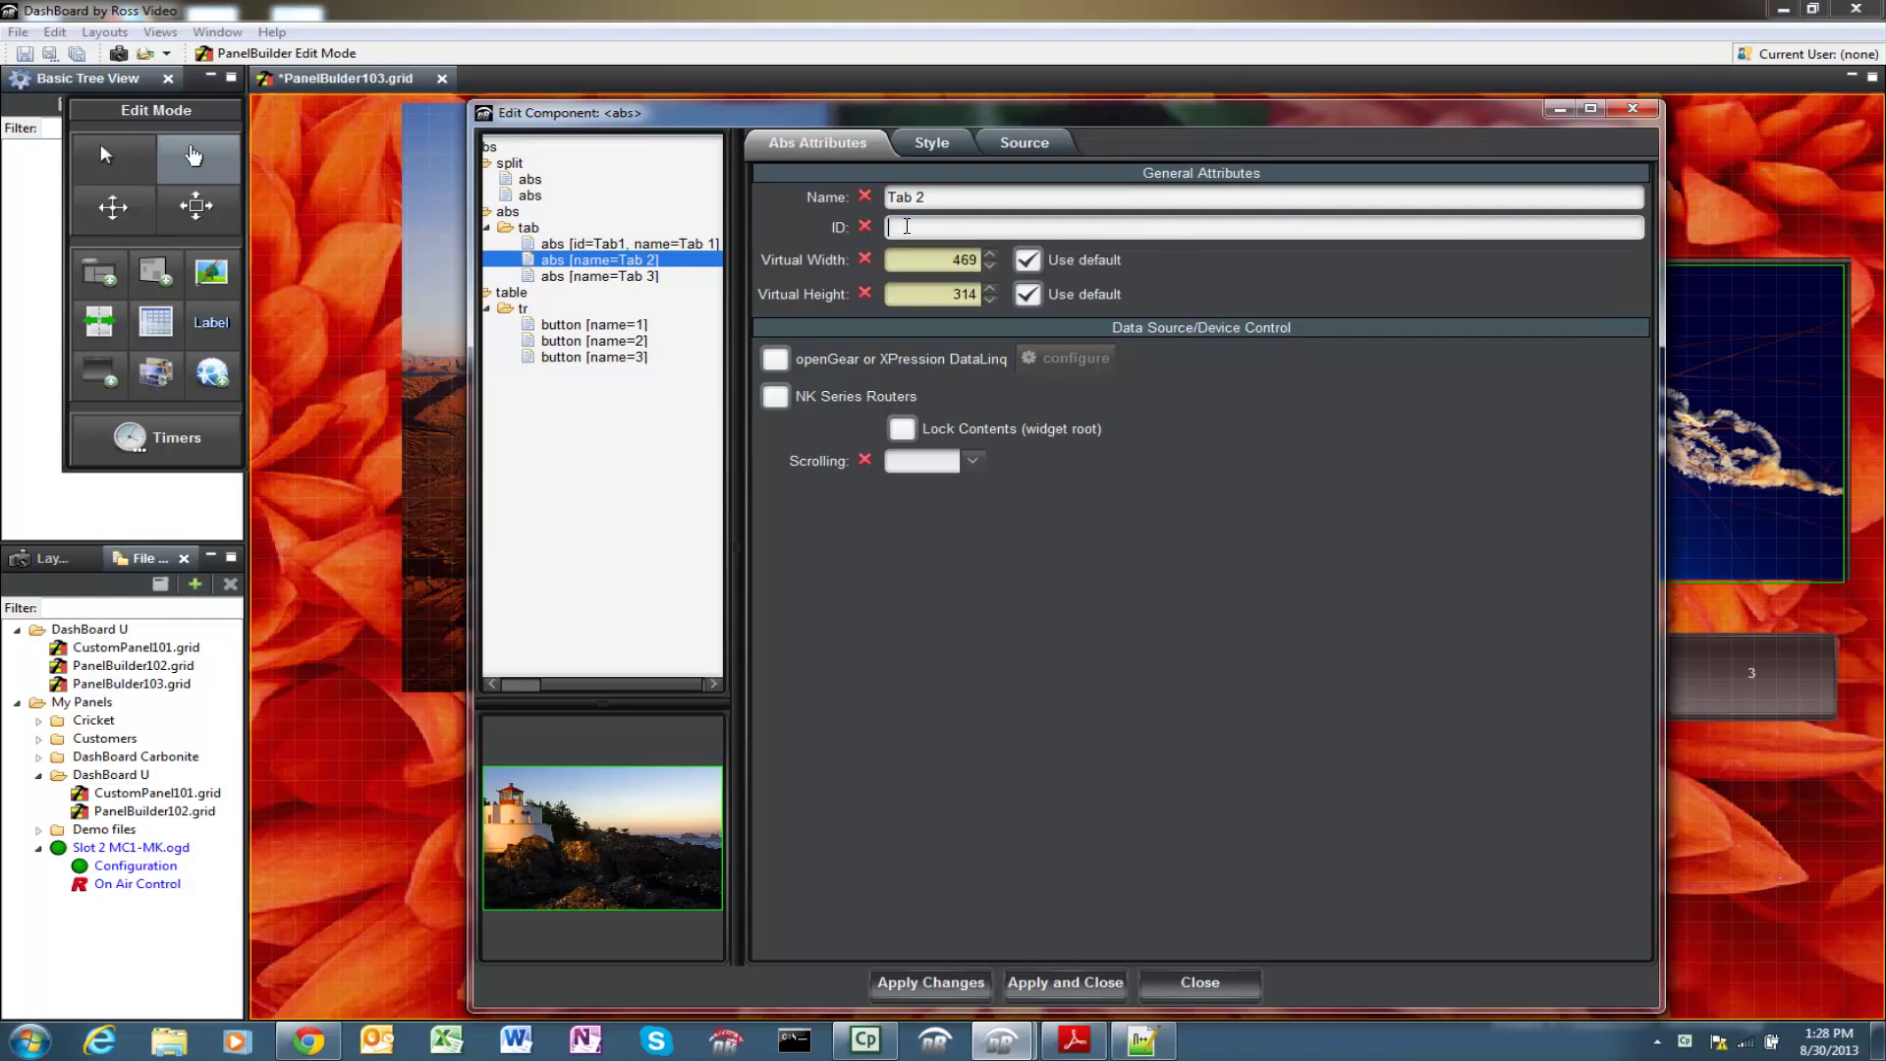
text(Tab2)
click(931, 982)
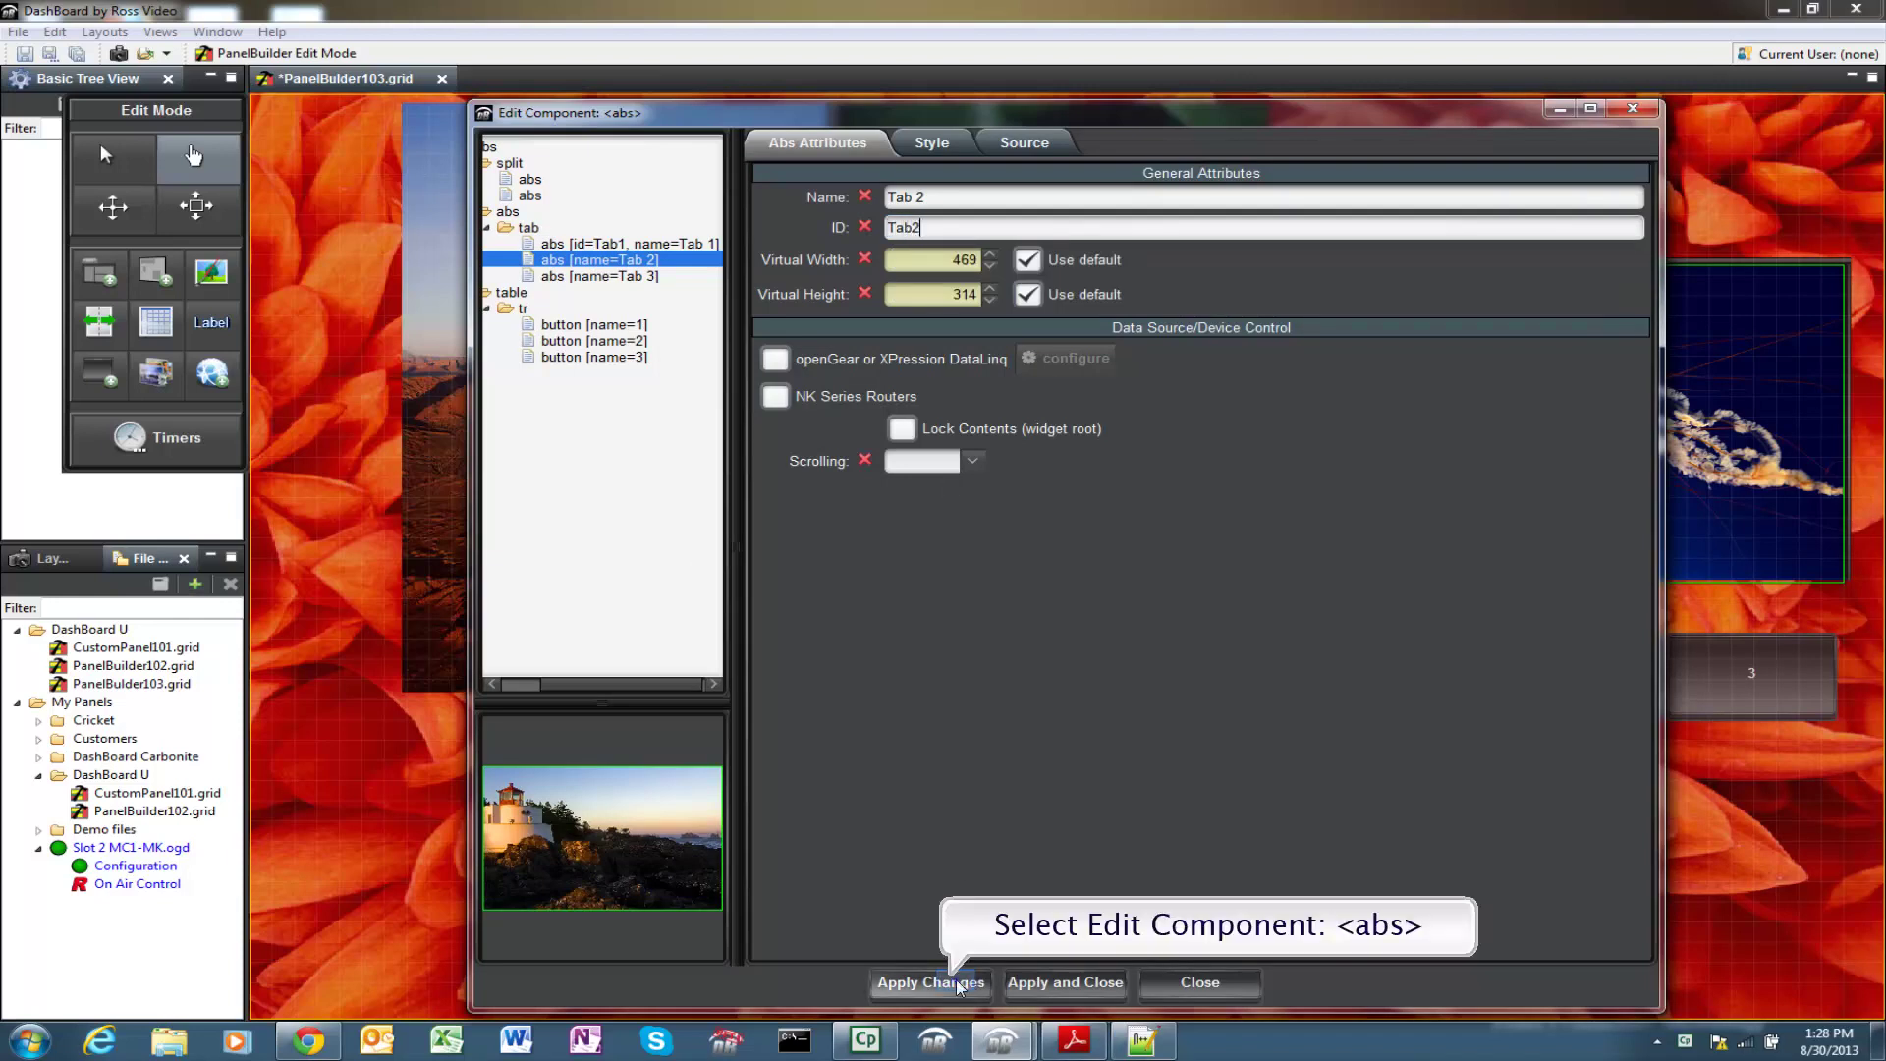
Give the Tab 3 canvas the ID Tab3 and close the component editor.
click(569, 275)
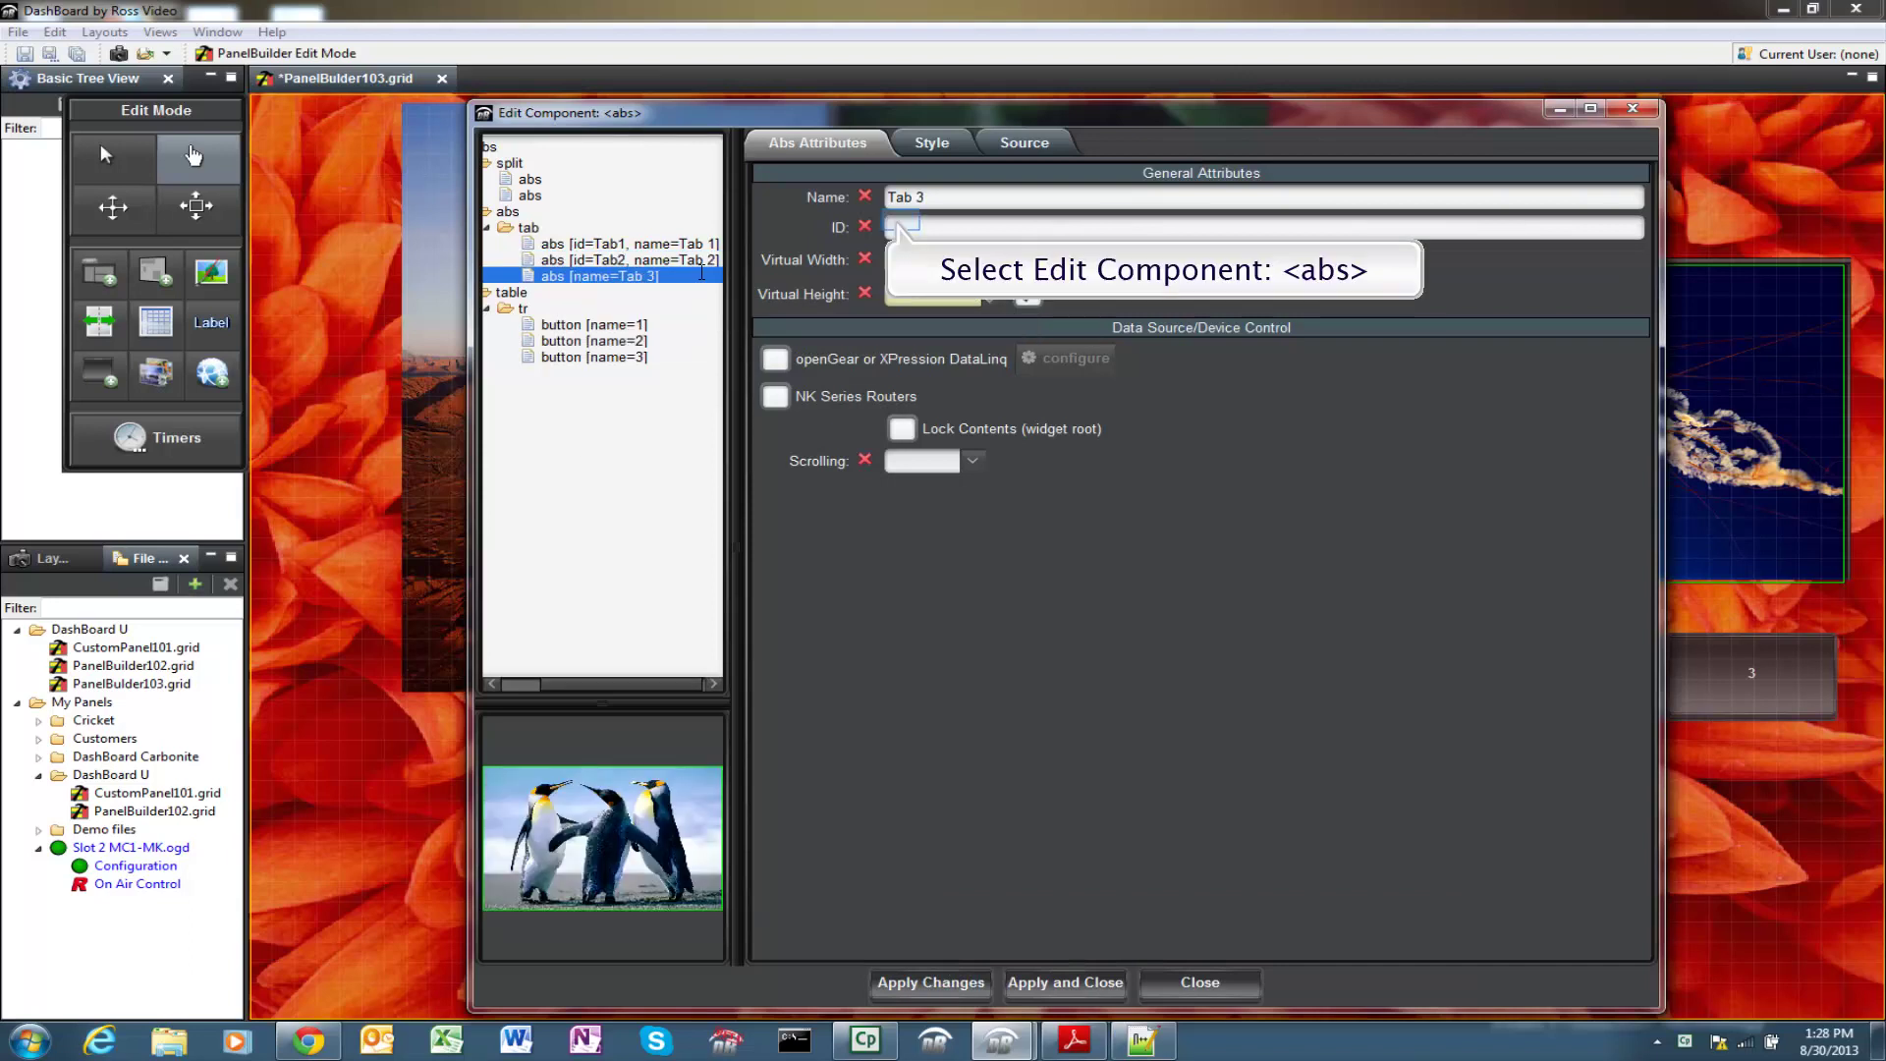
click(902, 222)
text(Tab)
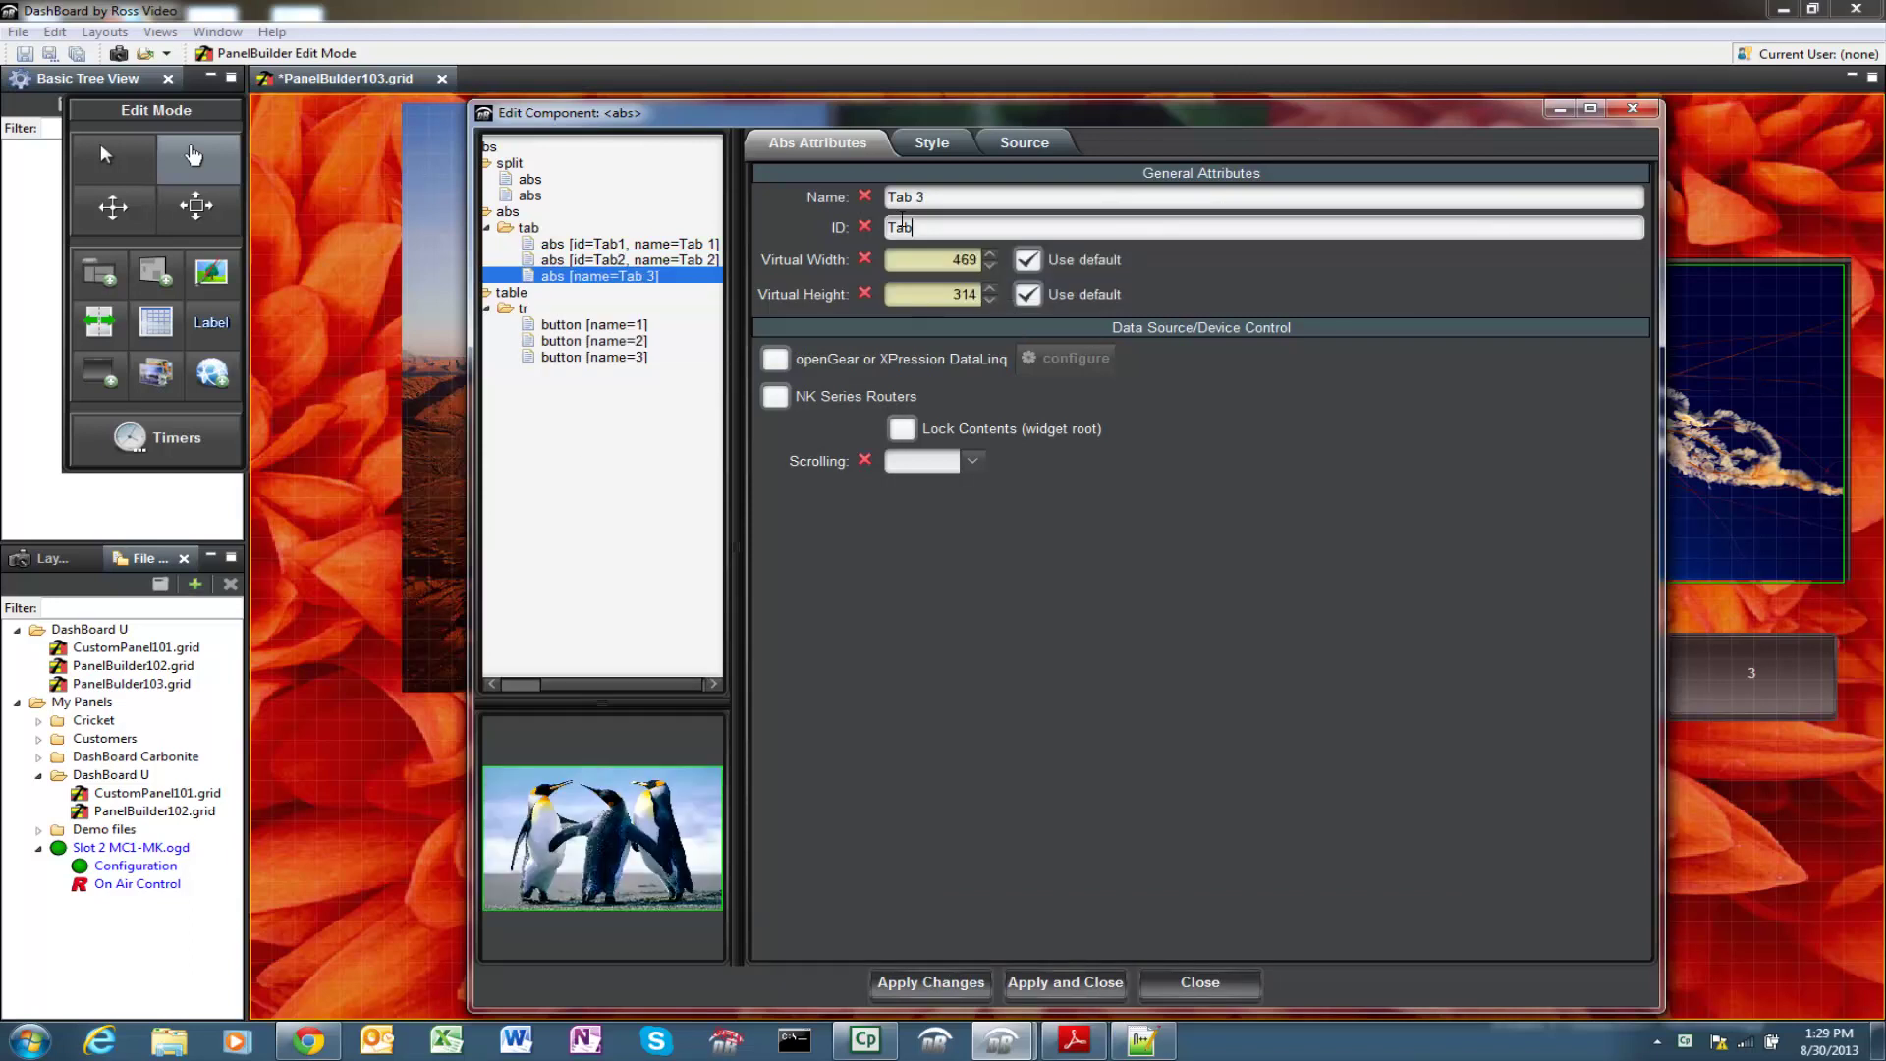
text(3)
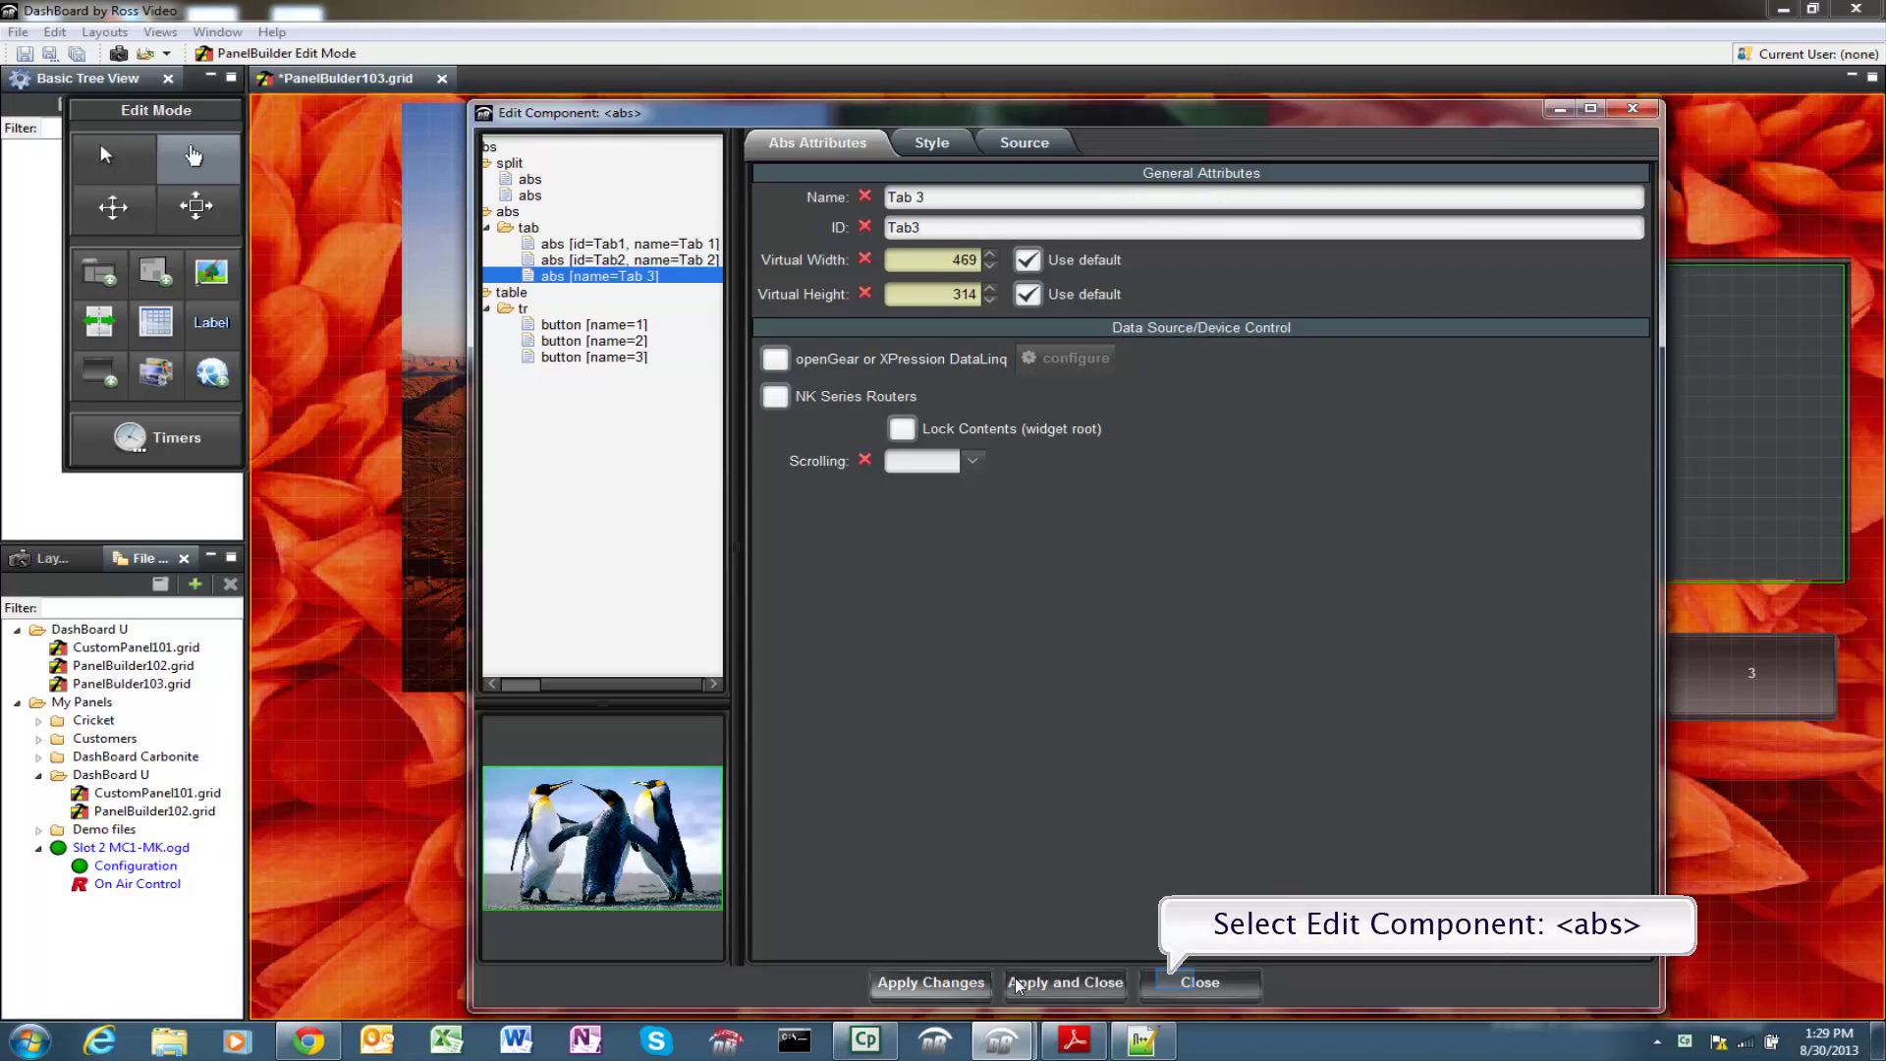
click(1179, 982)
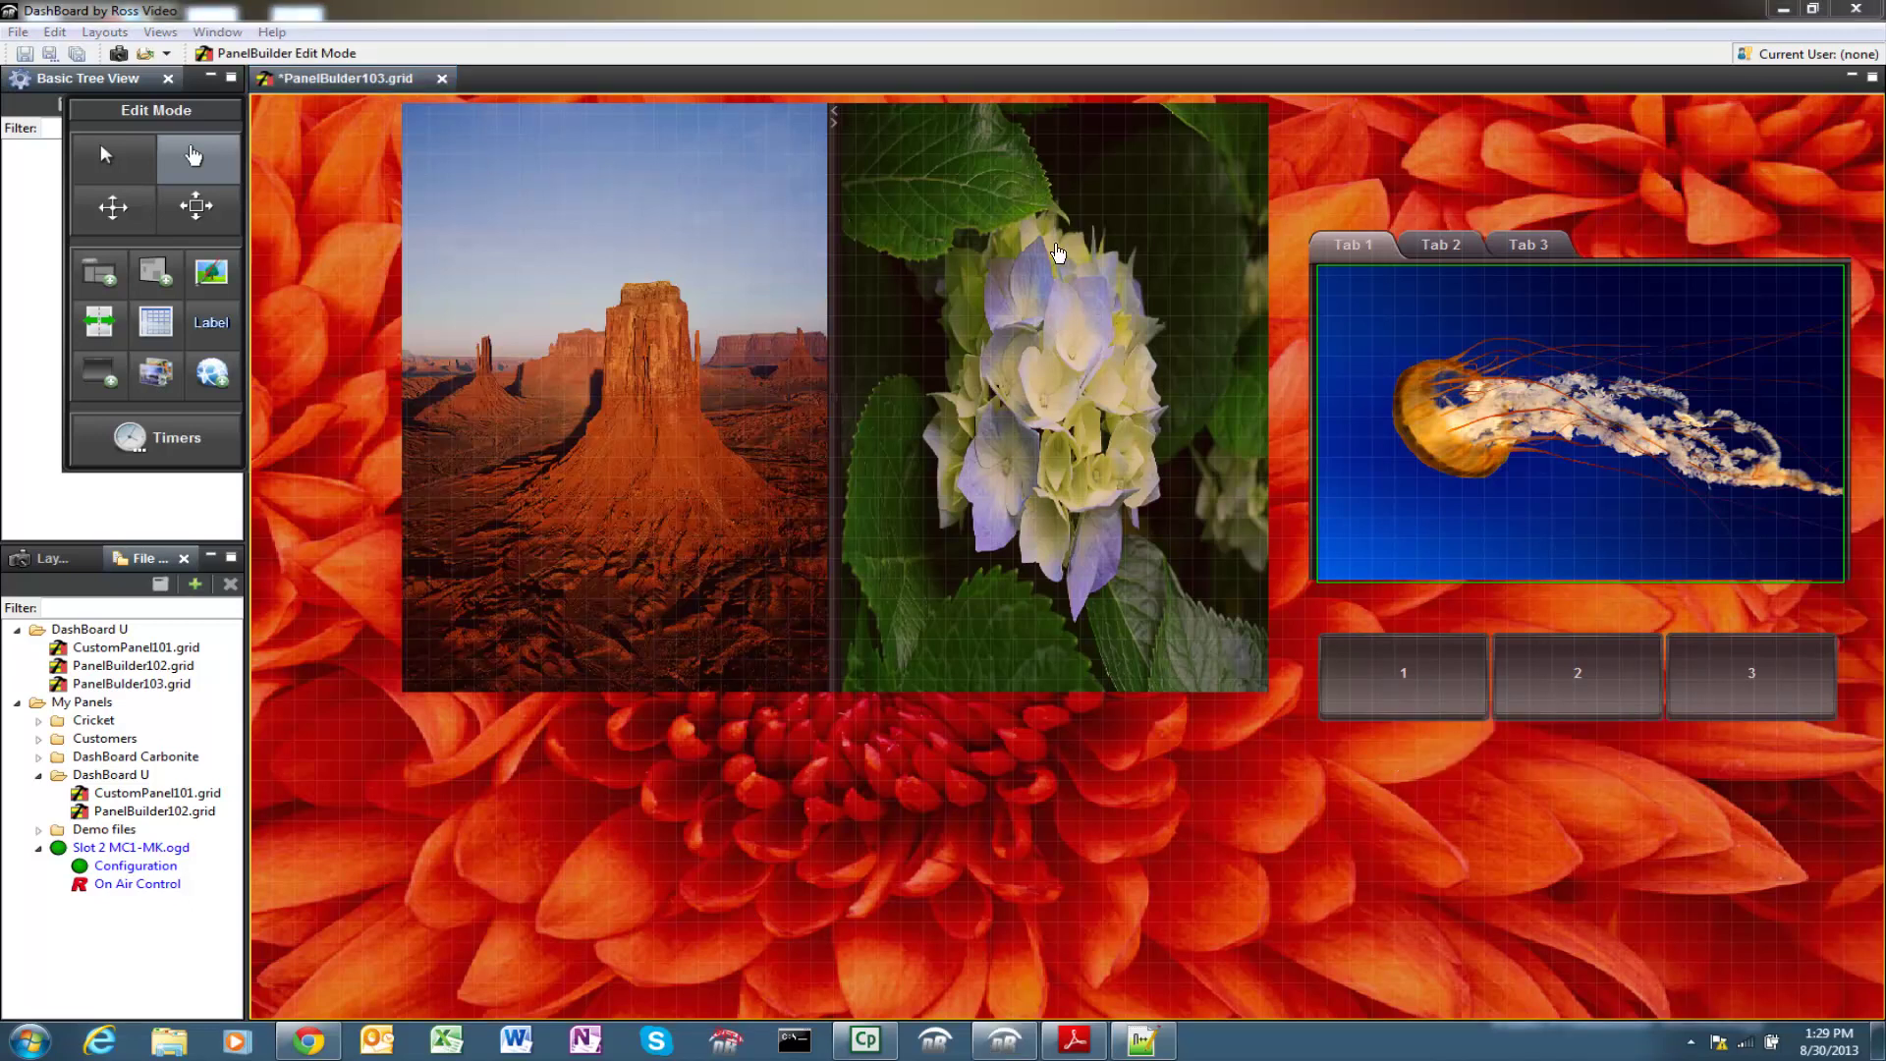
Add the ogScript task ogscript.reveal('Tab1'); to table button 1 and close its editor, saving the changes.
double_click(1405, 700)
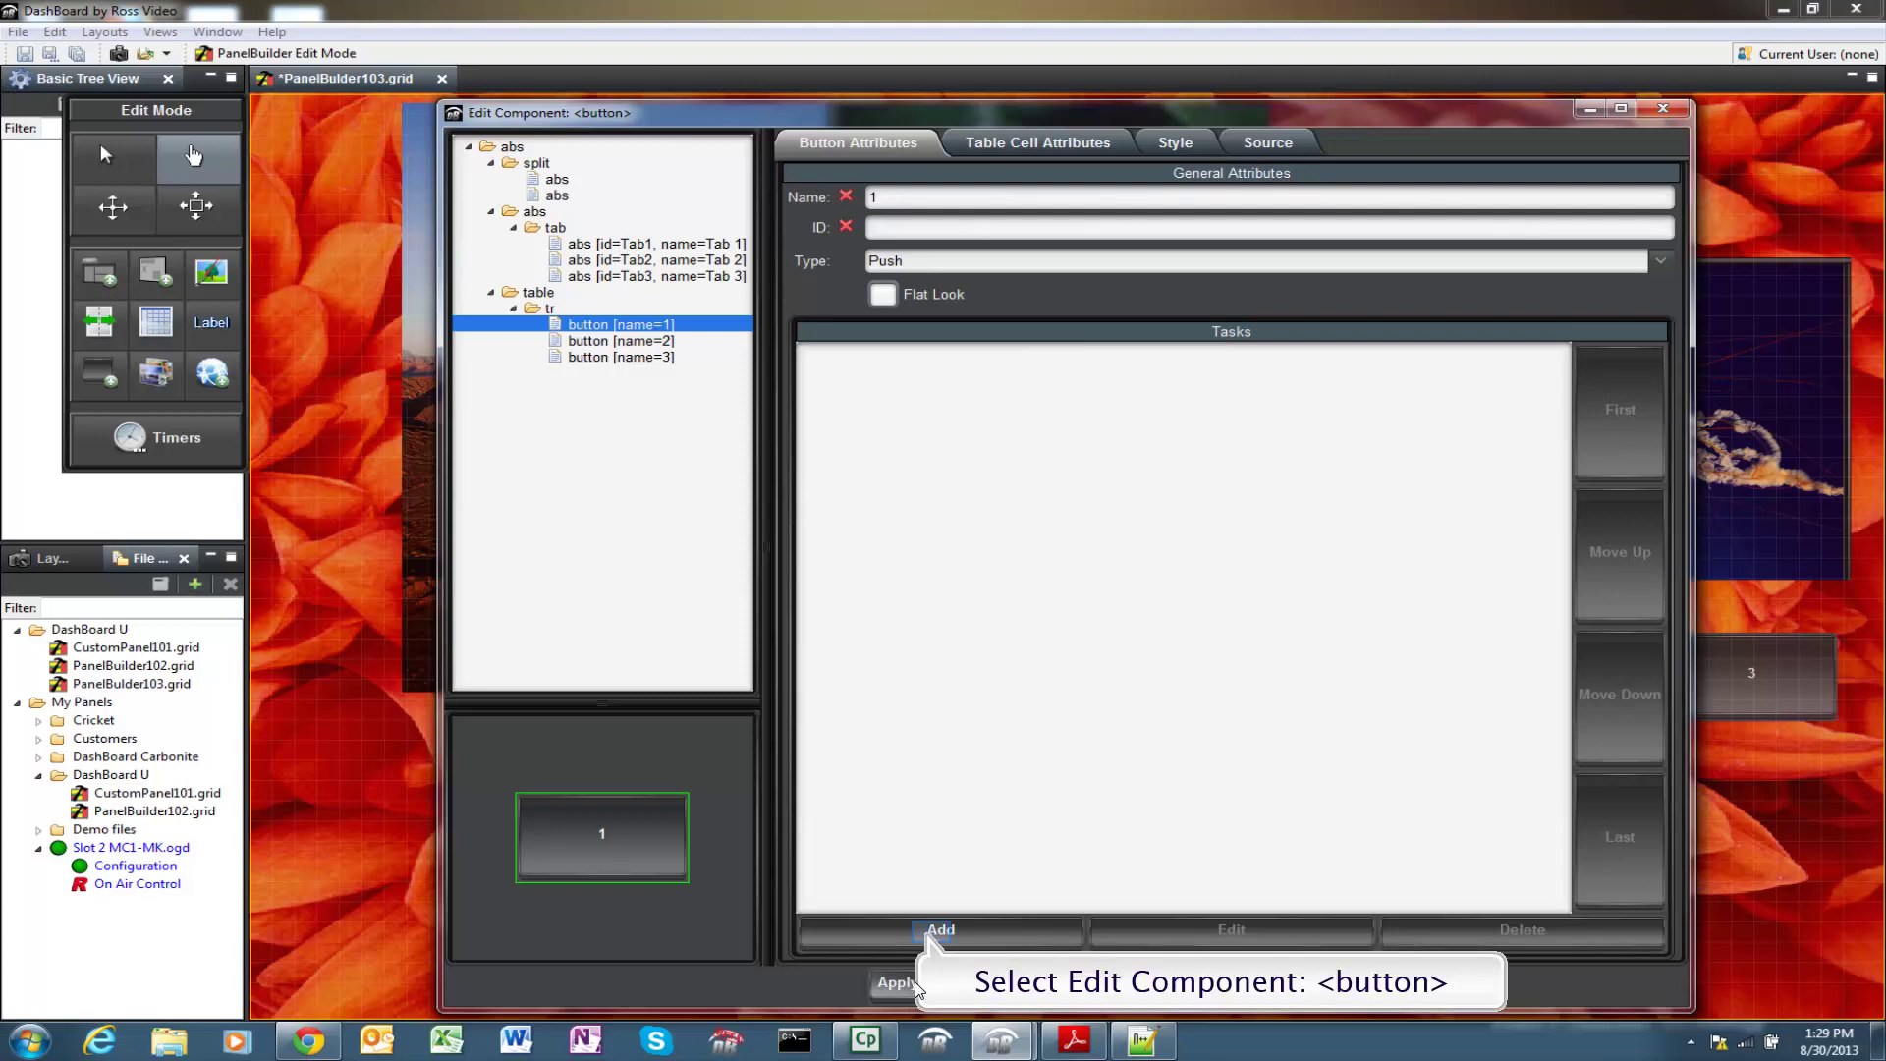
click(932, 930)
click(812, 429)
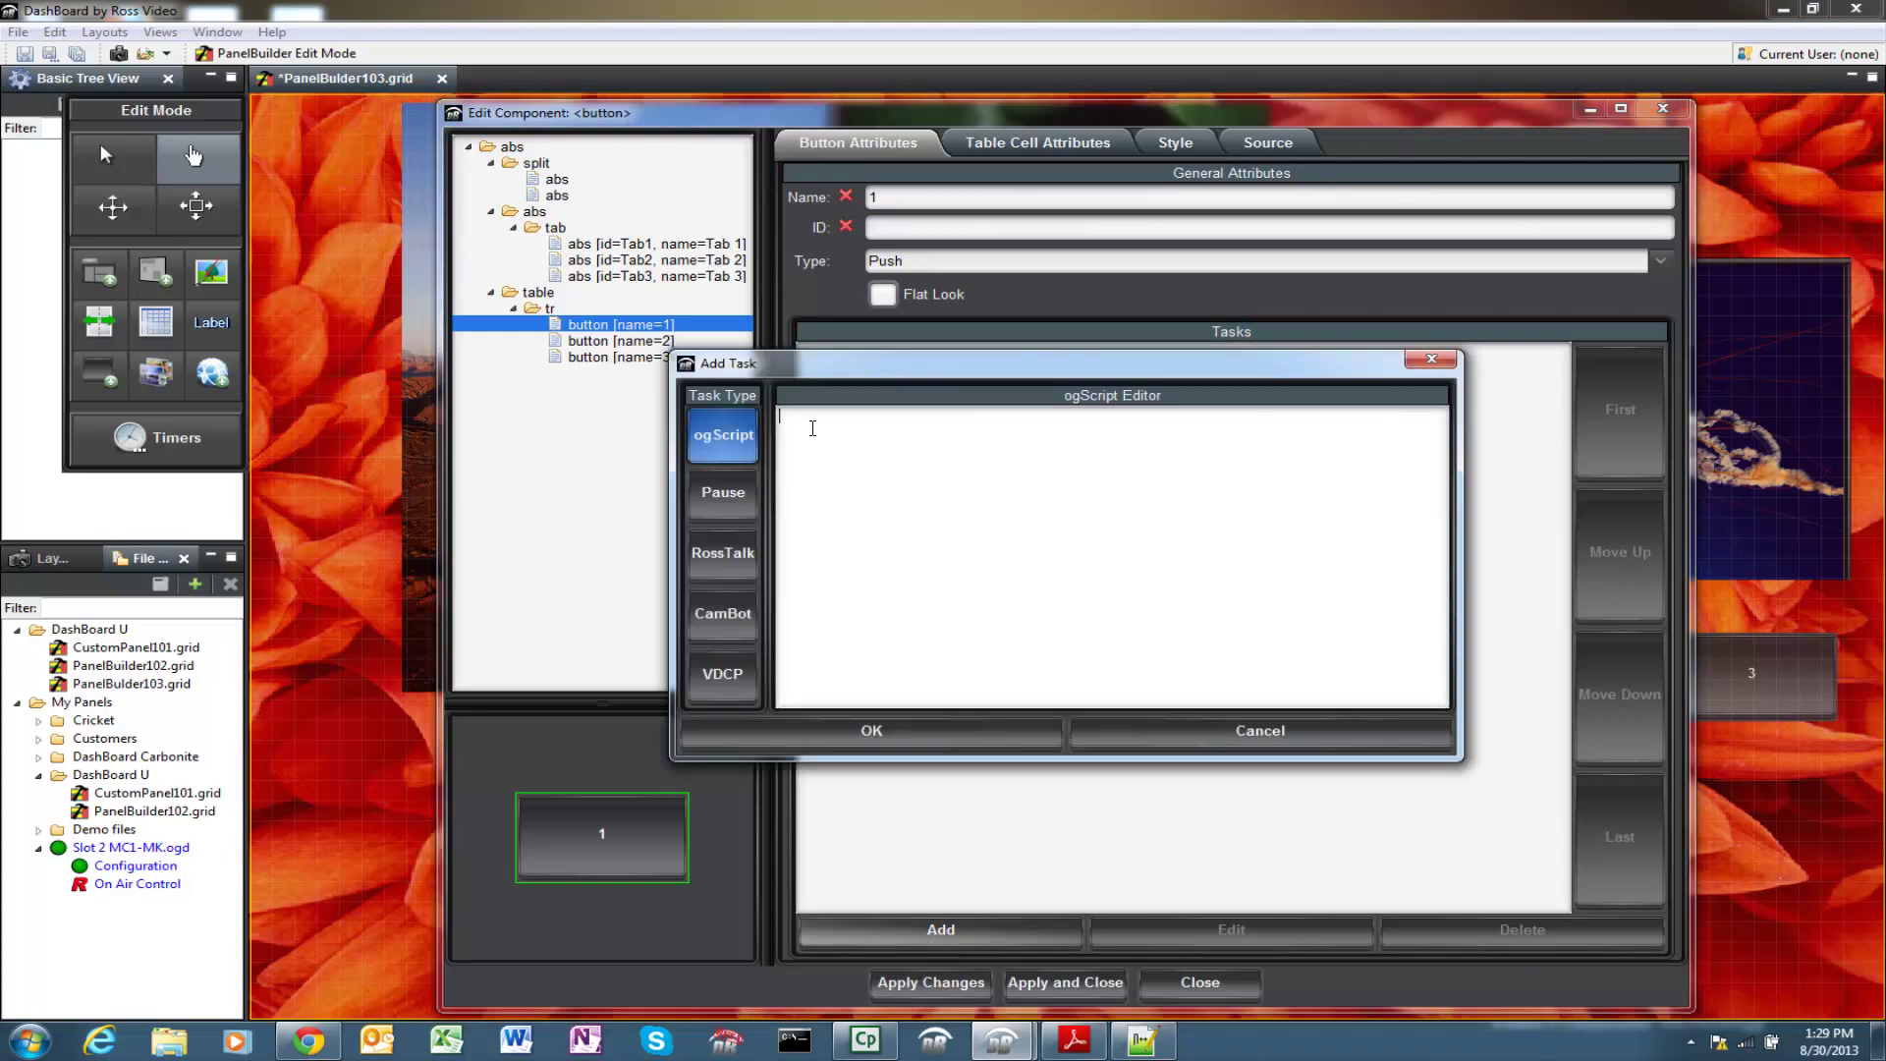
text(ogscript.reveal('Tab1');)
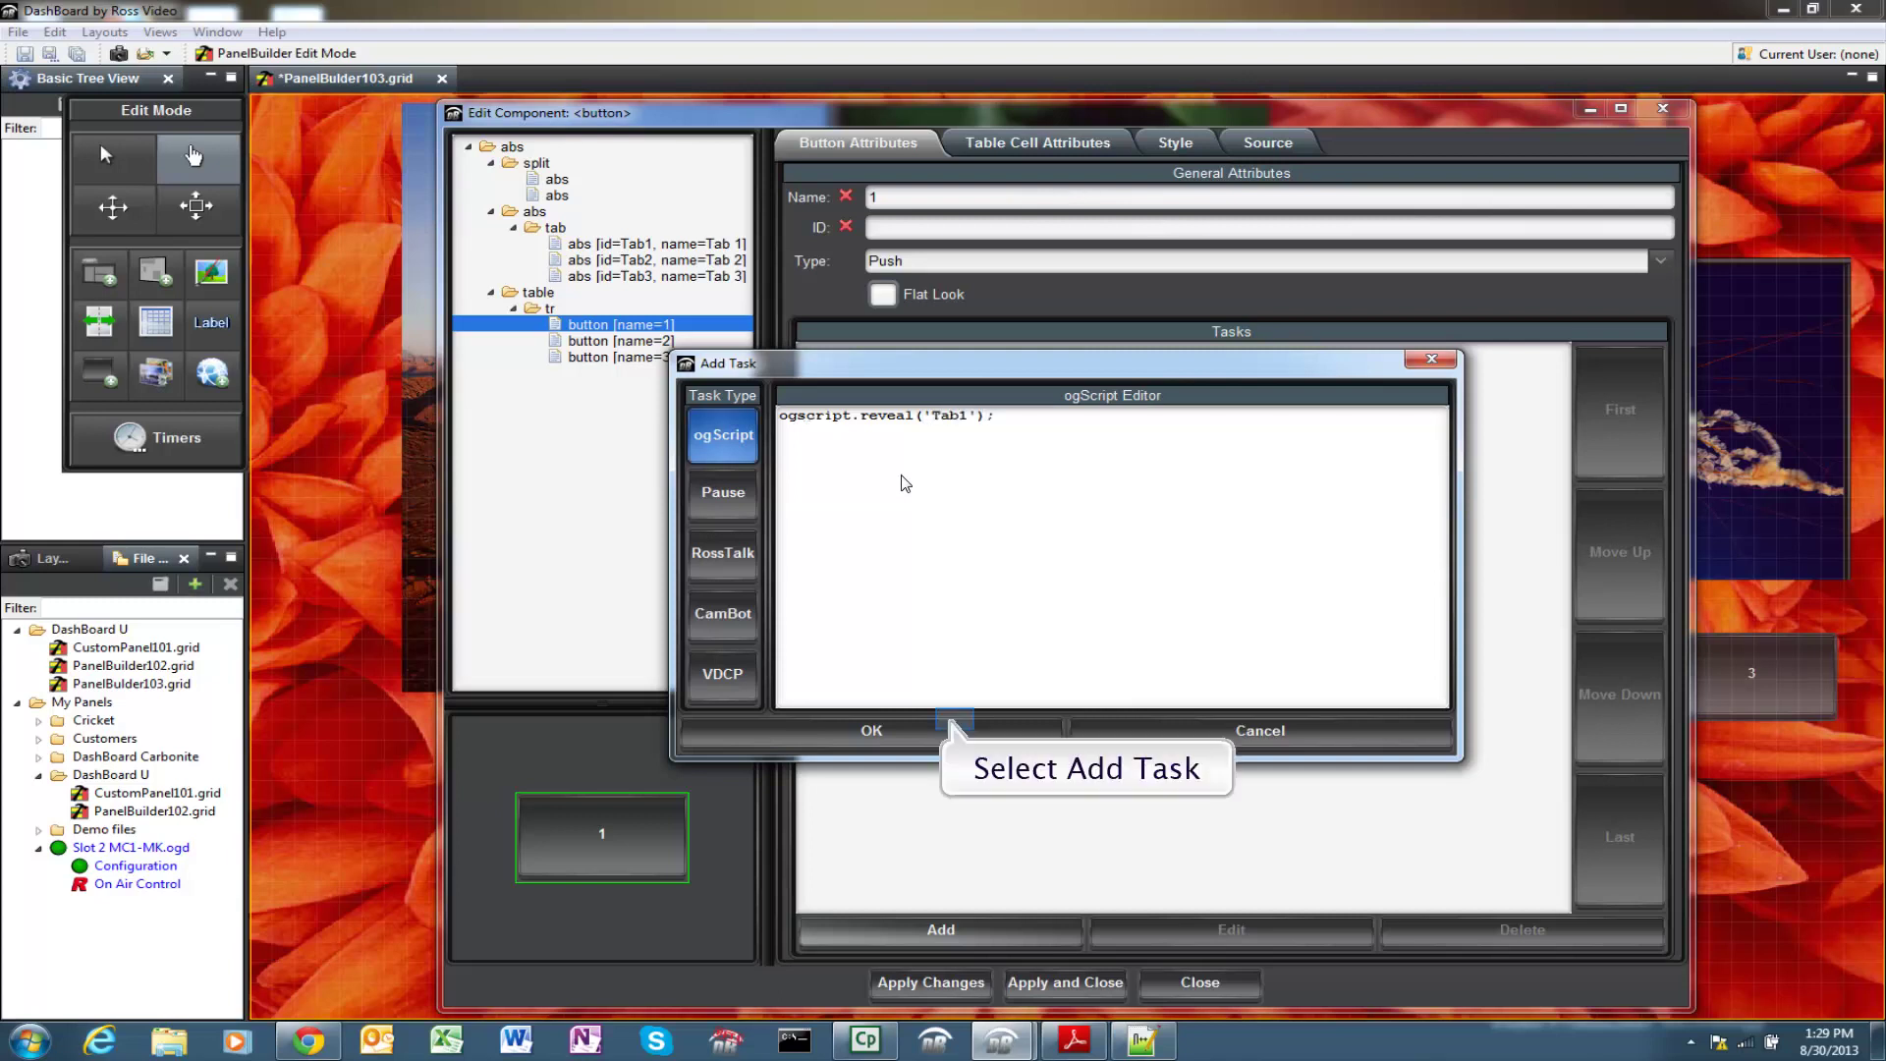
click(954, 727)
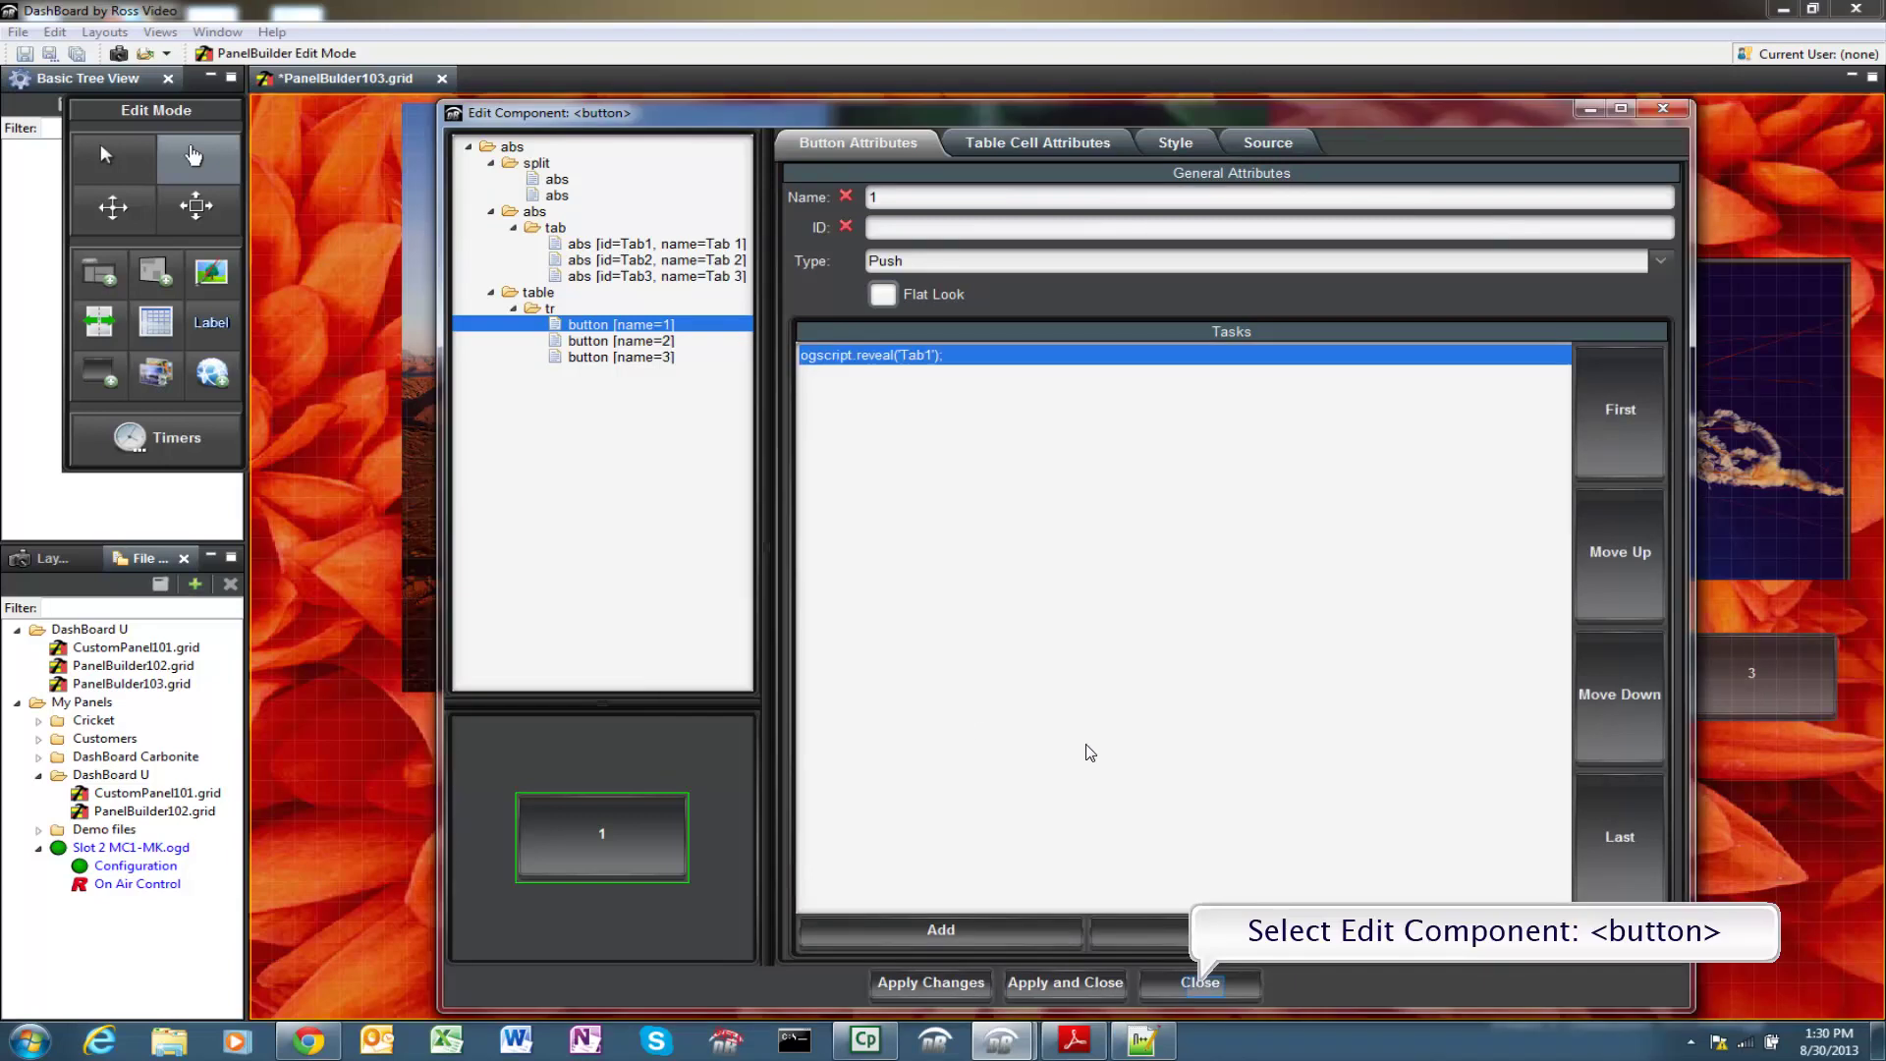
click(1205, 986)
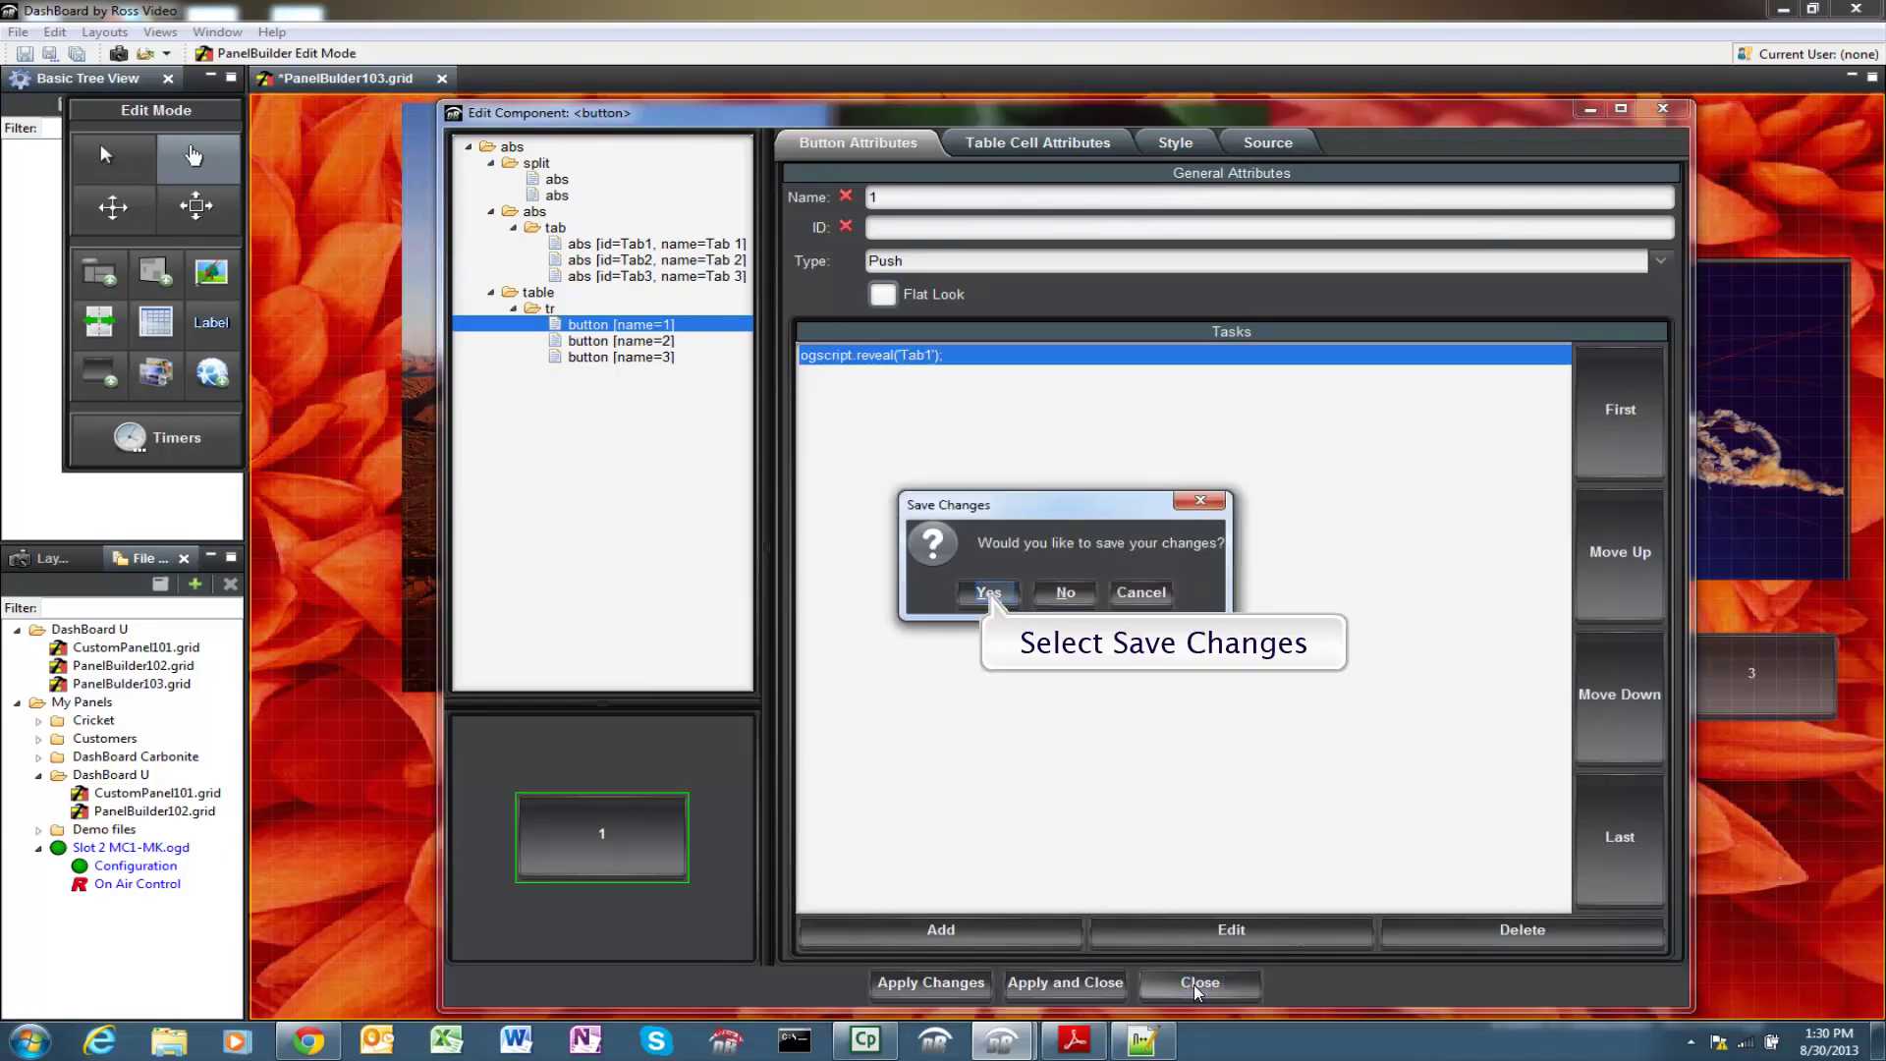
click(988, 592)
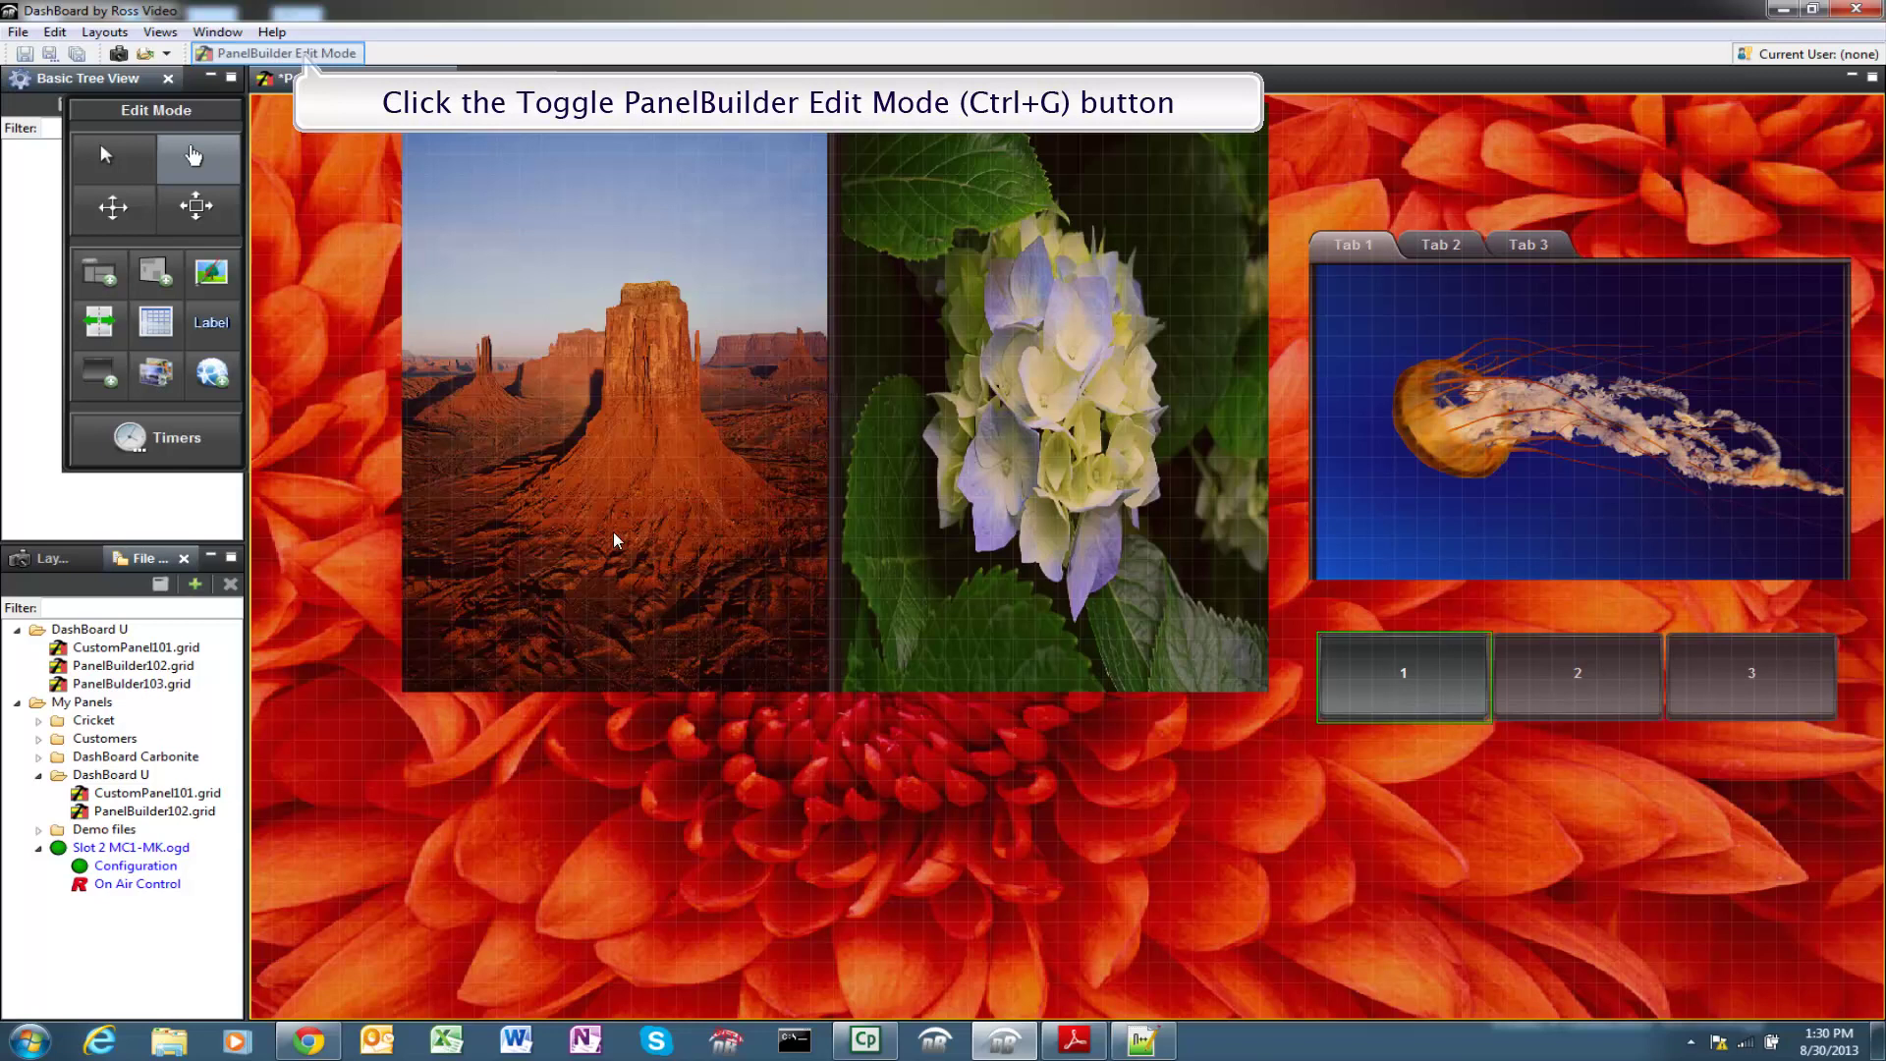
Leave PanelBuilder edit mode, switch to Tab 2 and test that button 1 reveals Tab 1.
click(309, 54)
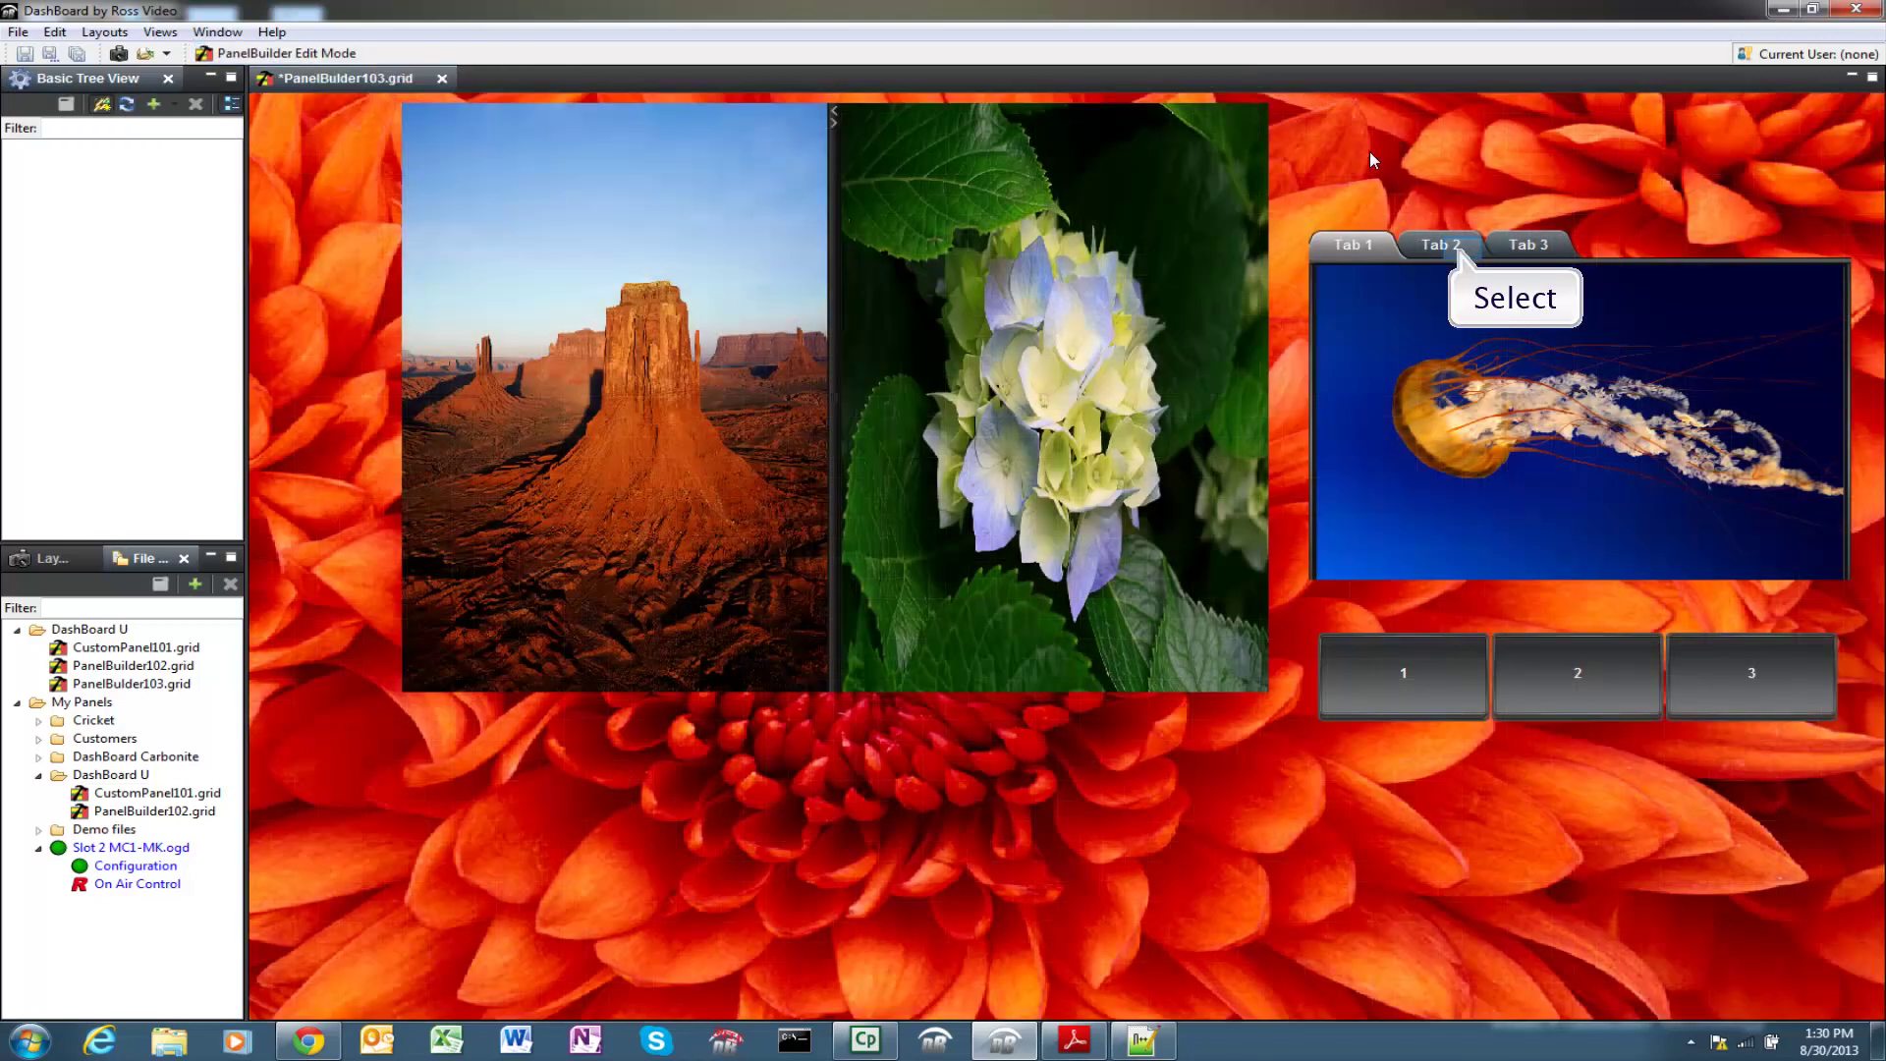
click(1463, 246)
click(1412, 692)
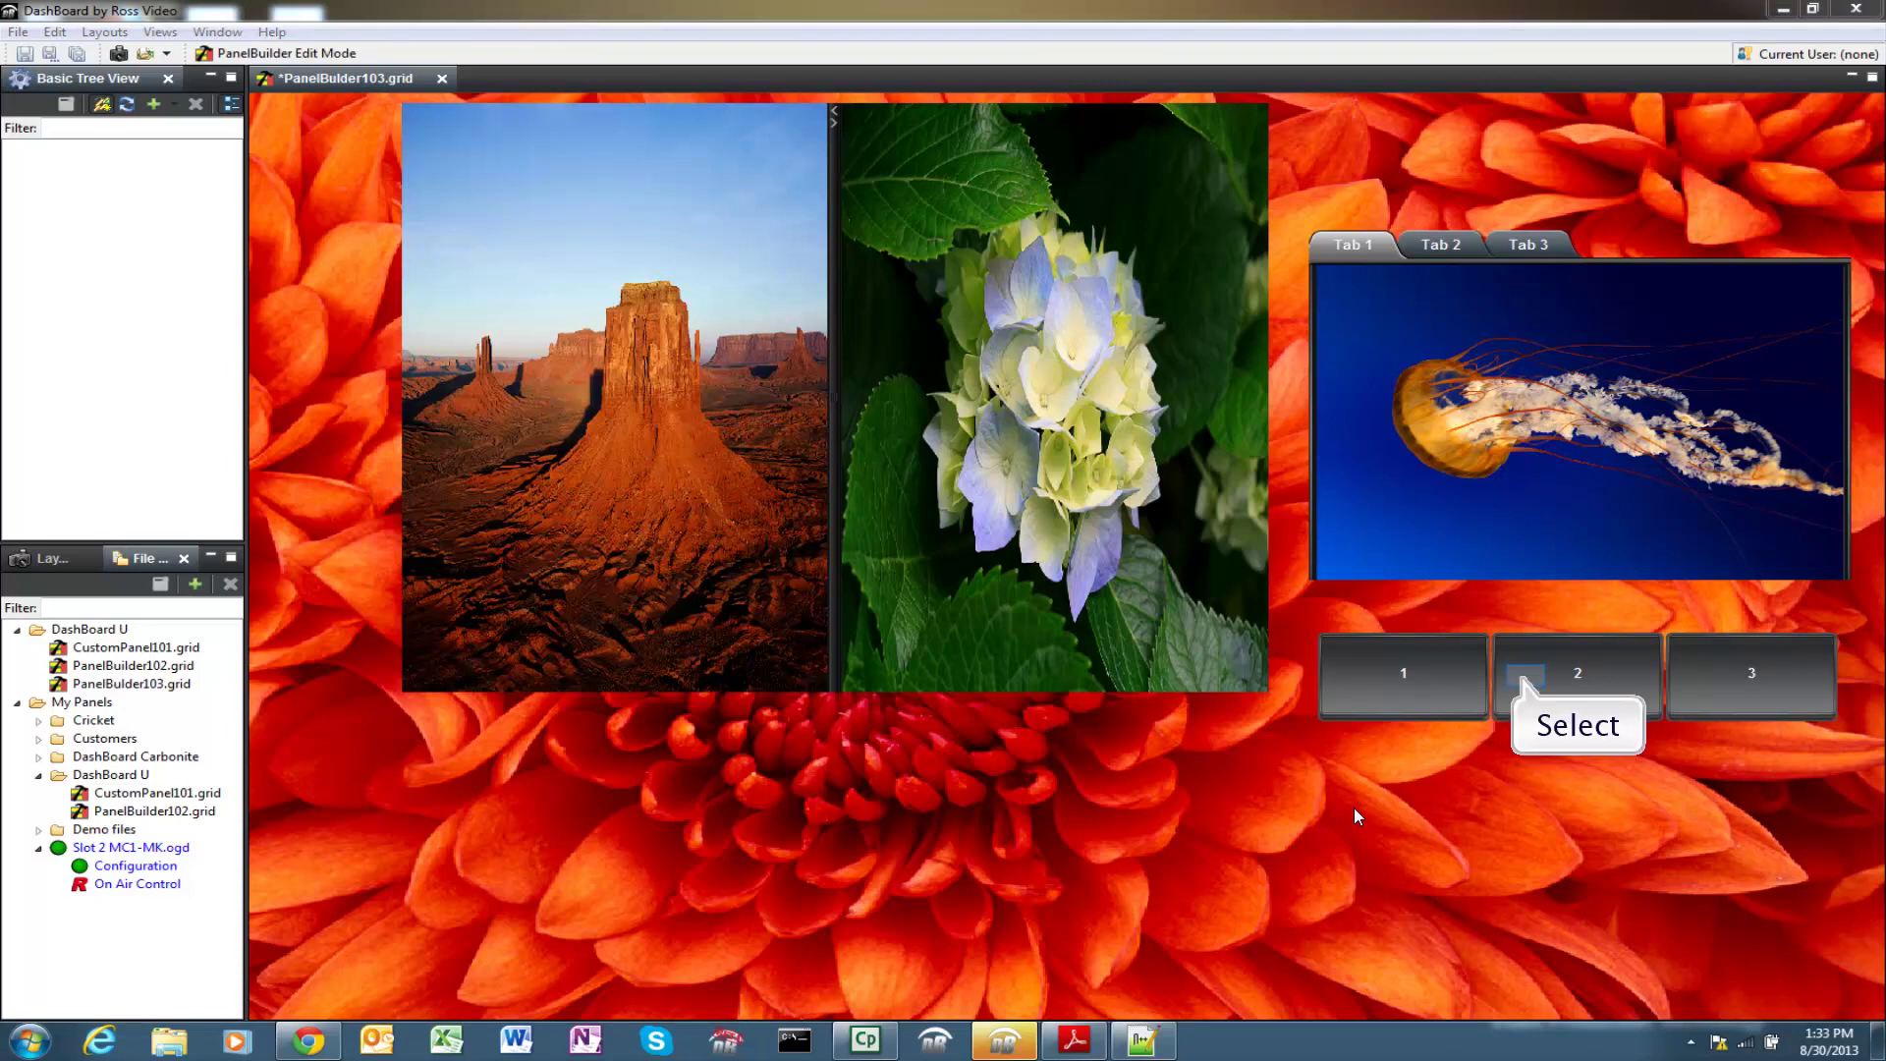
Test table buttons 1, 2 and 3 by using them to switch between the three picture tabs.
click(1526, 678)
click(1748, 688)
click(1417, 681)
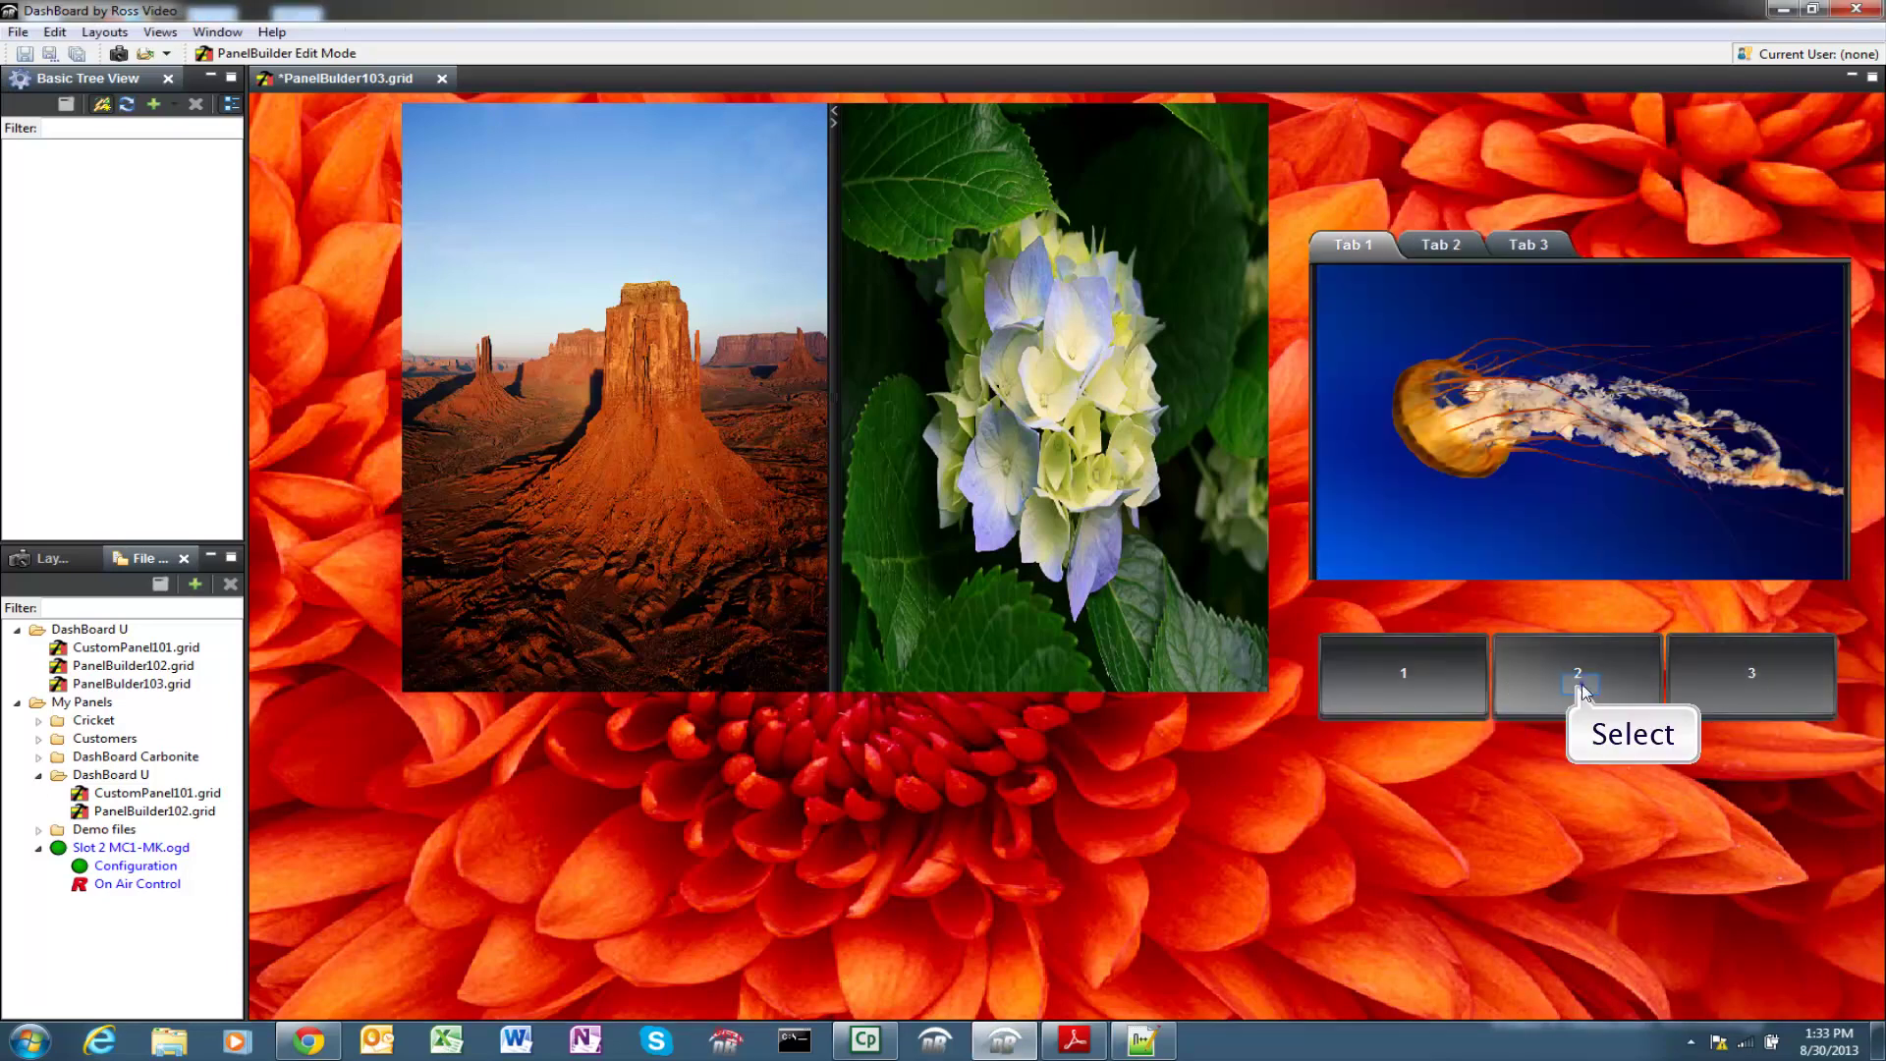
click(1579, 685)
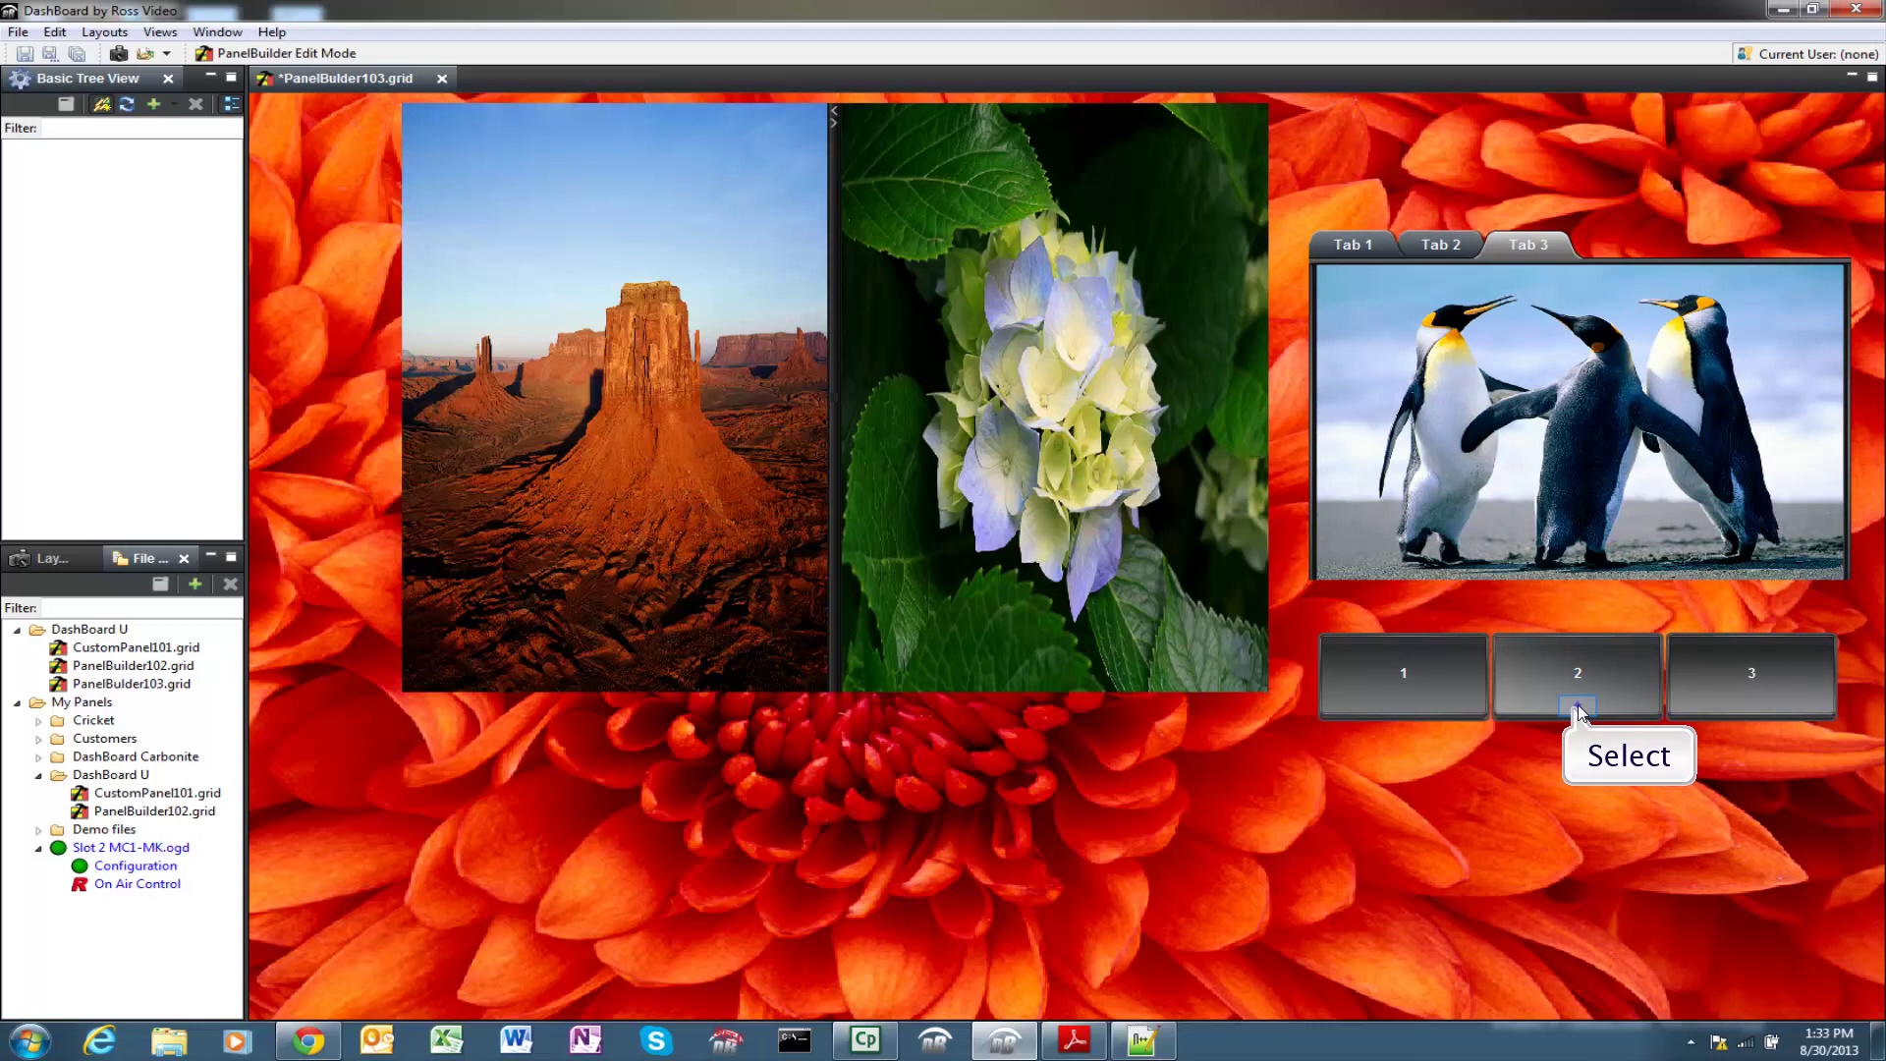
click(1578, 704)
click(1410, 699)
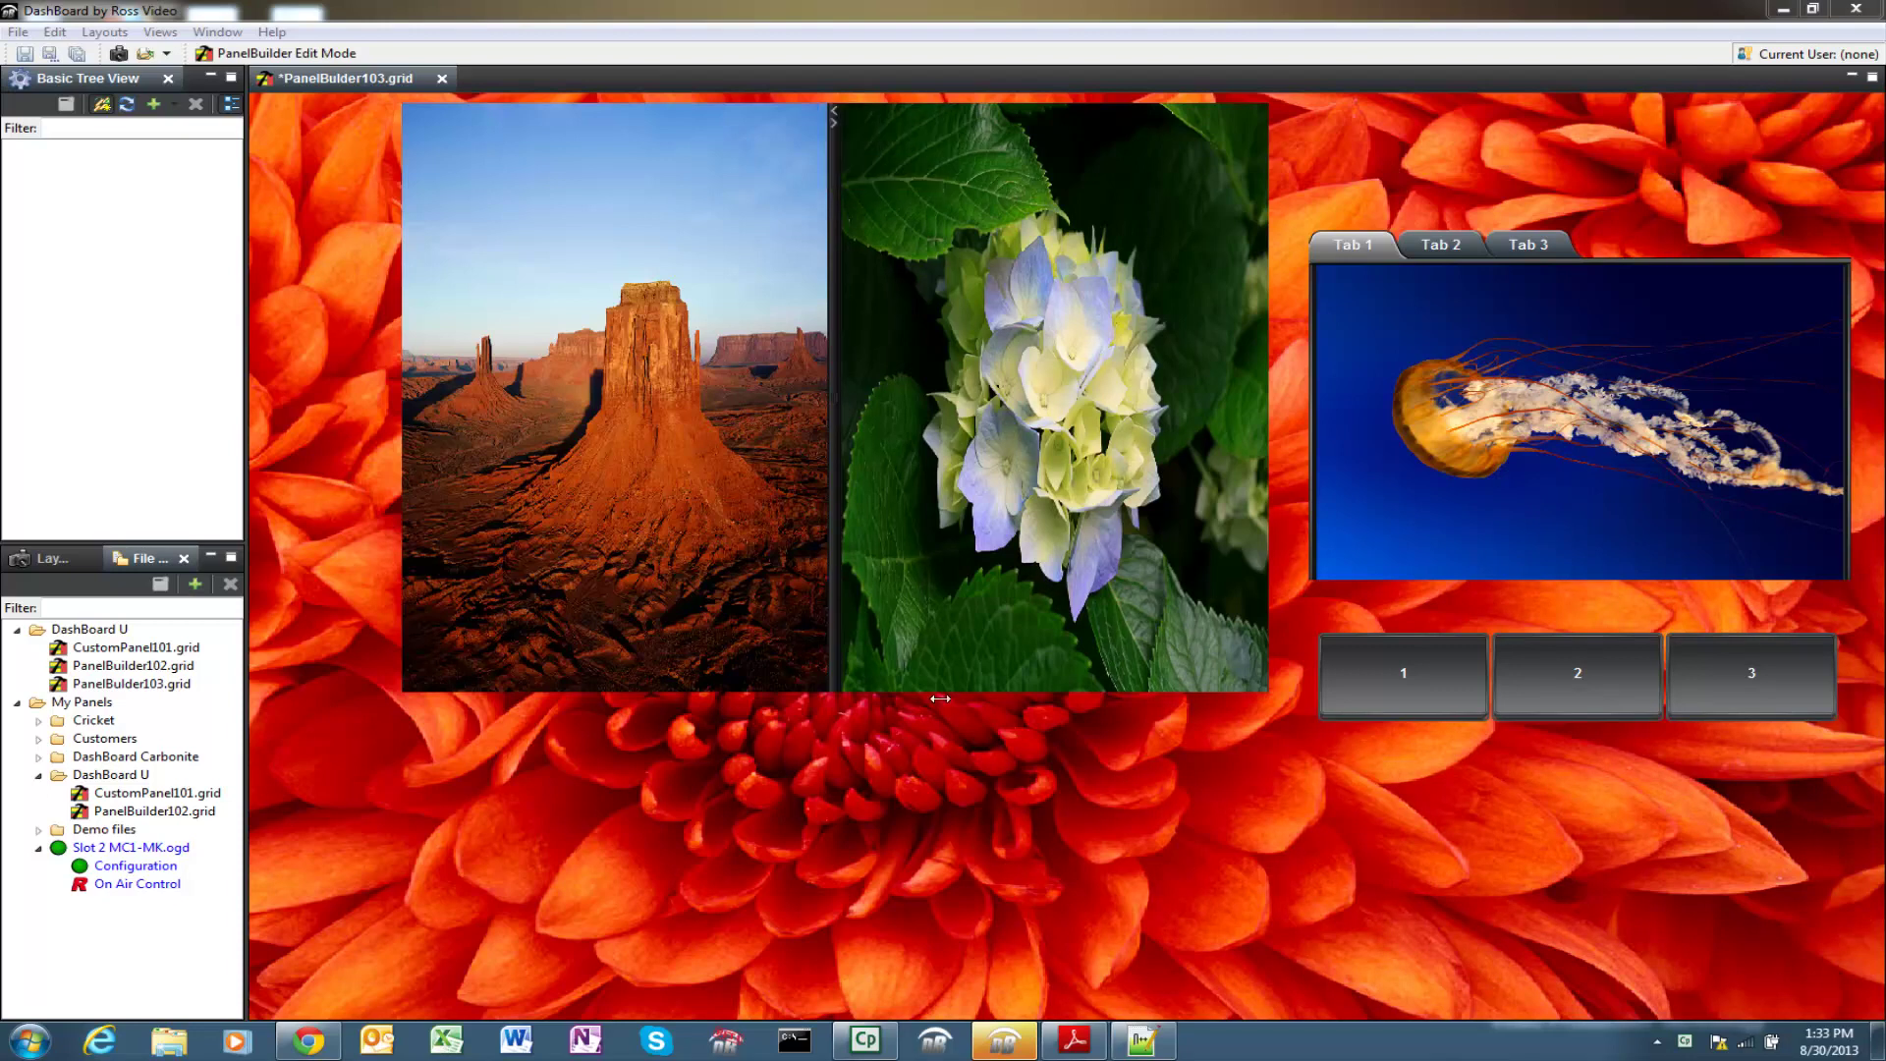
Test the split pane by collapsing and restoring each side, ending with the desert picture filling the pane.
click(834, 118)
click(409, 119)
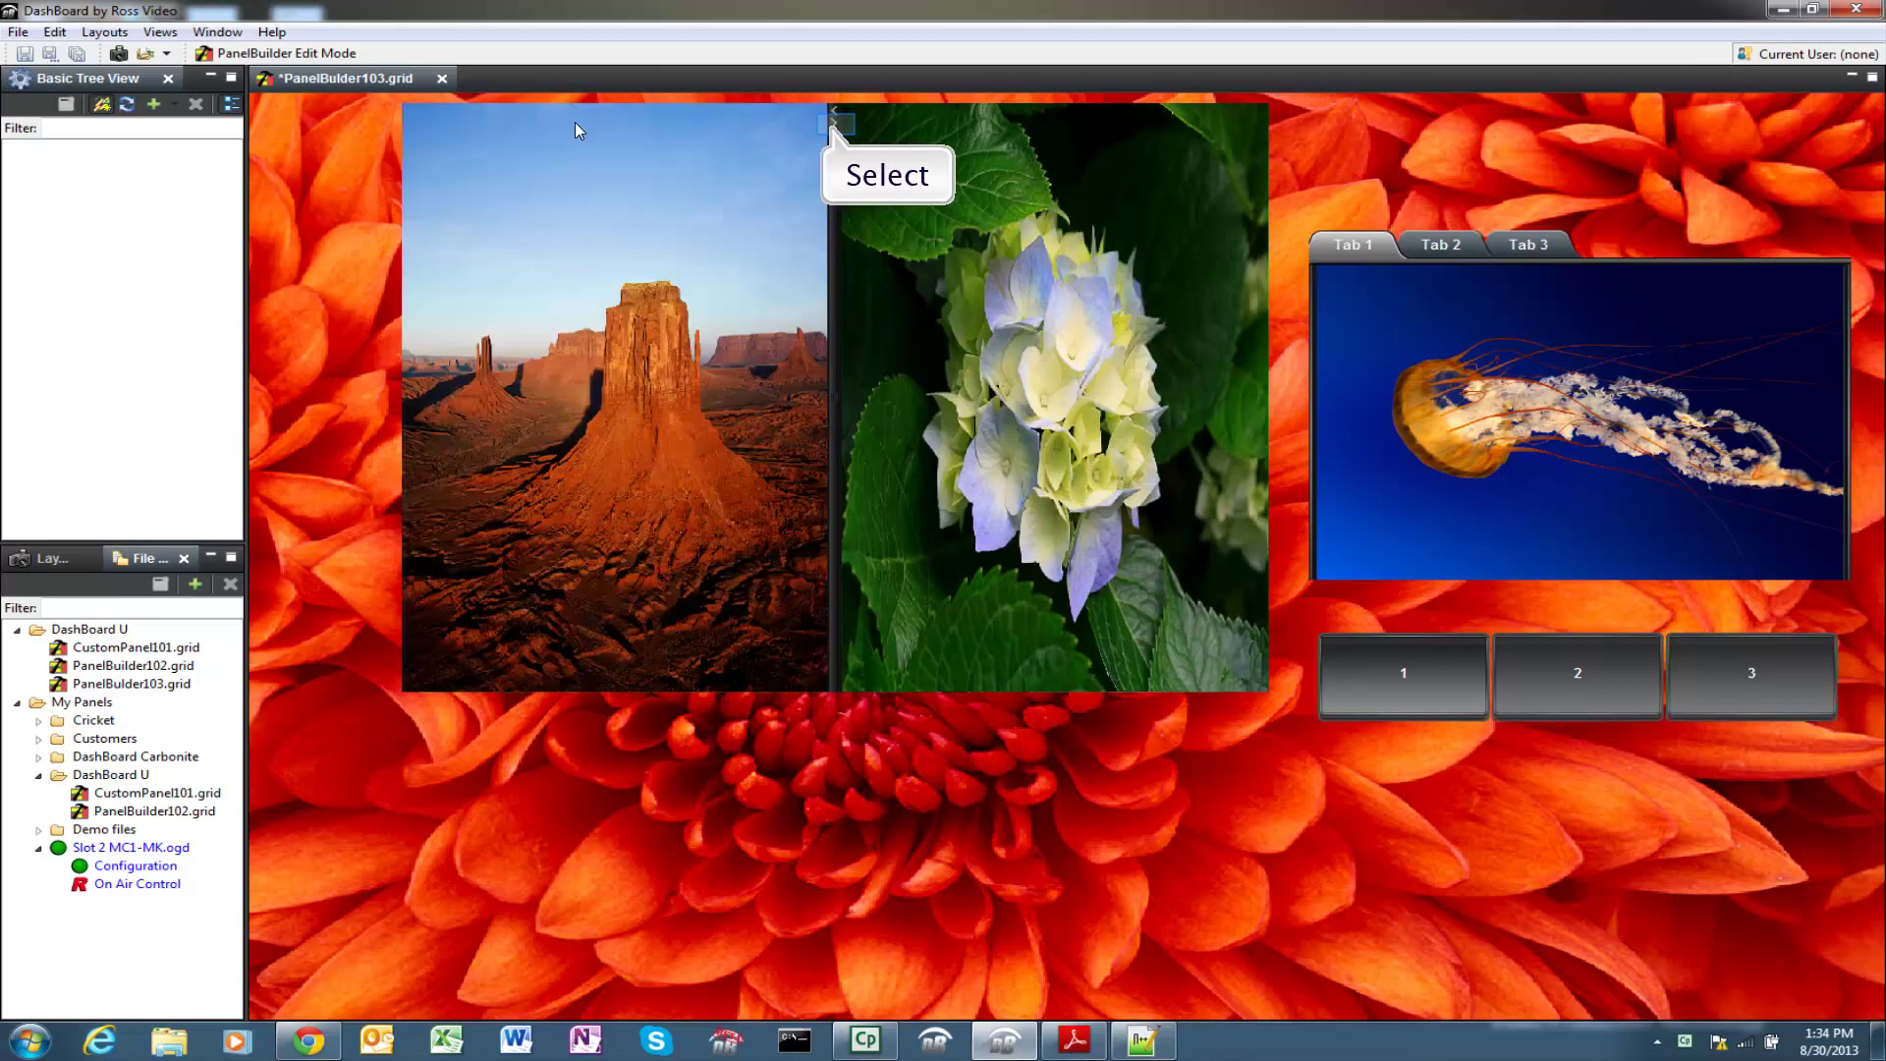
click(836, 121)
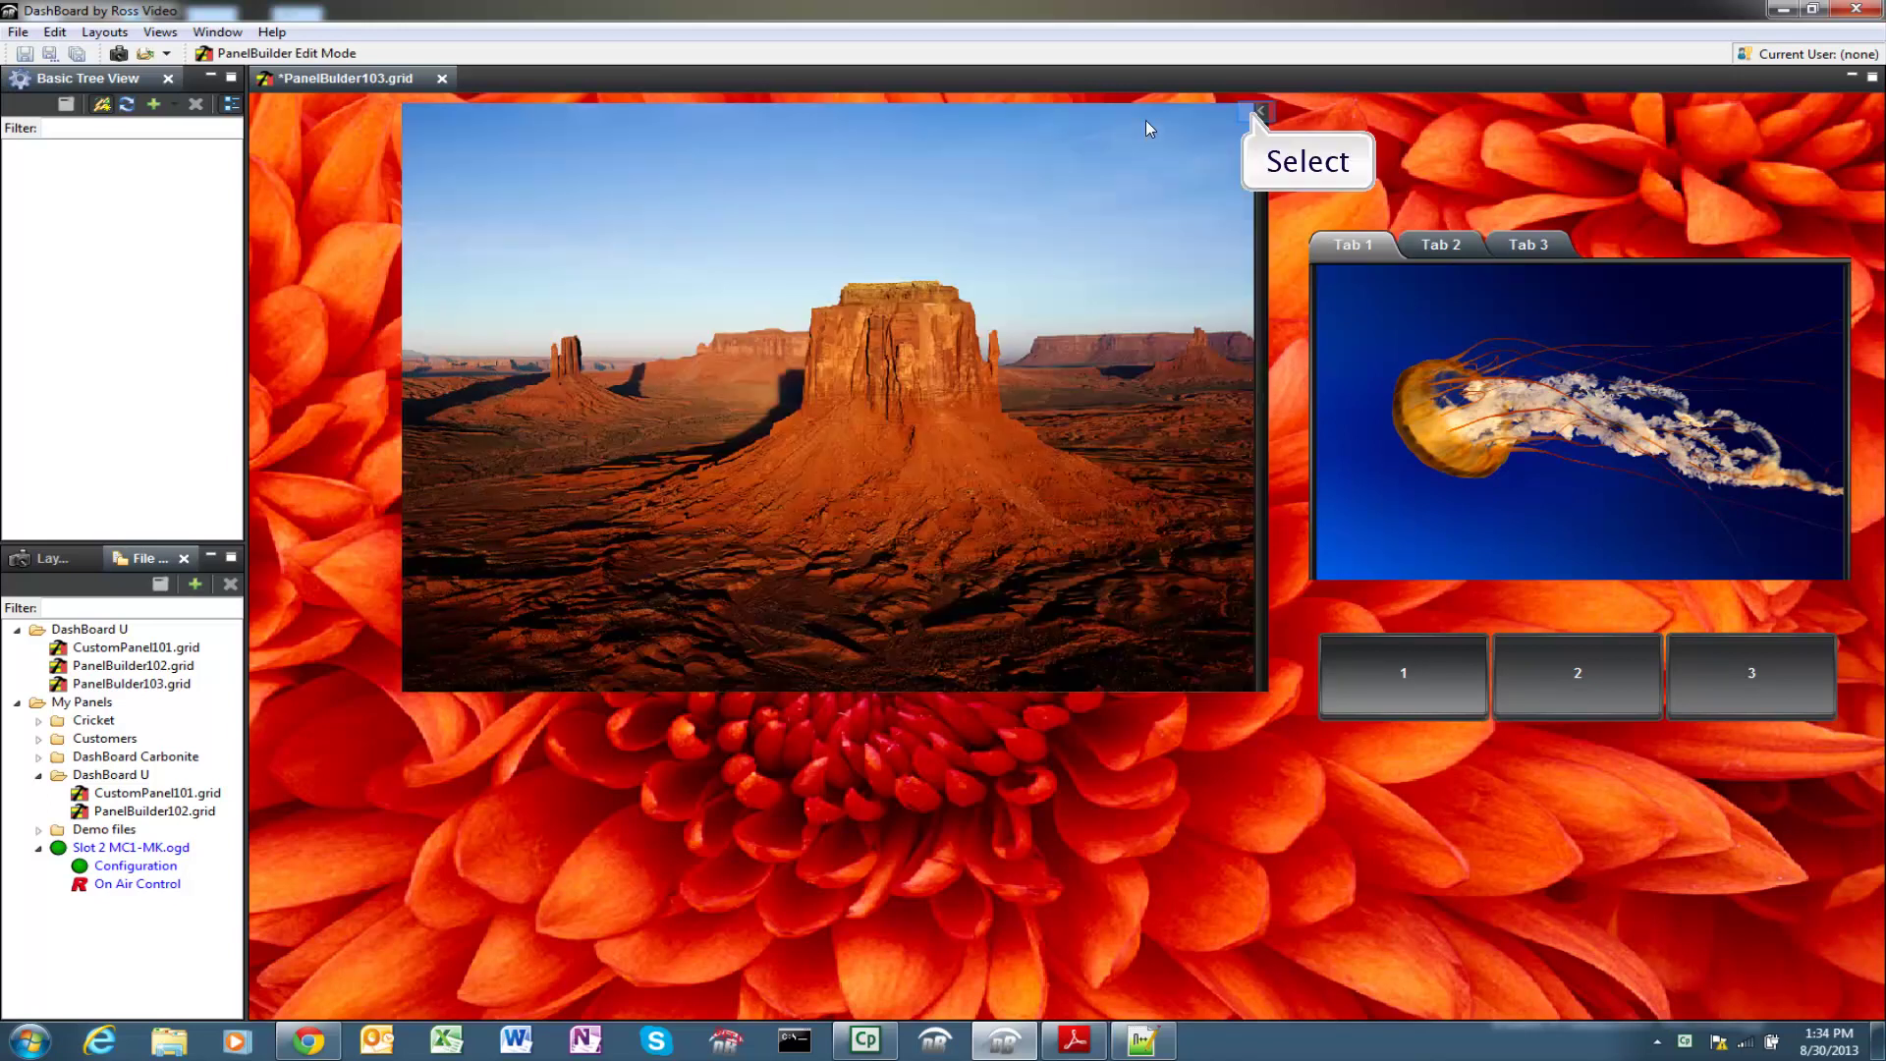
click(1257, 114)
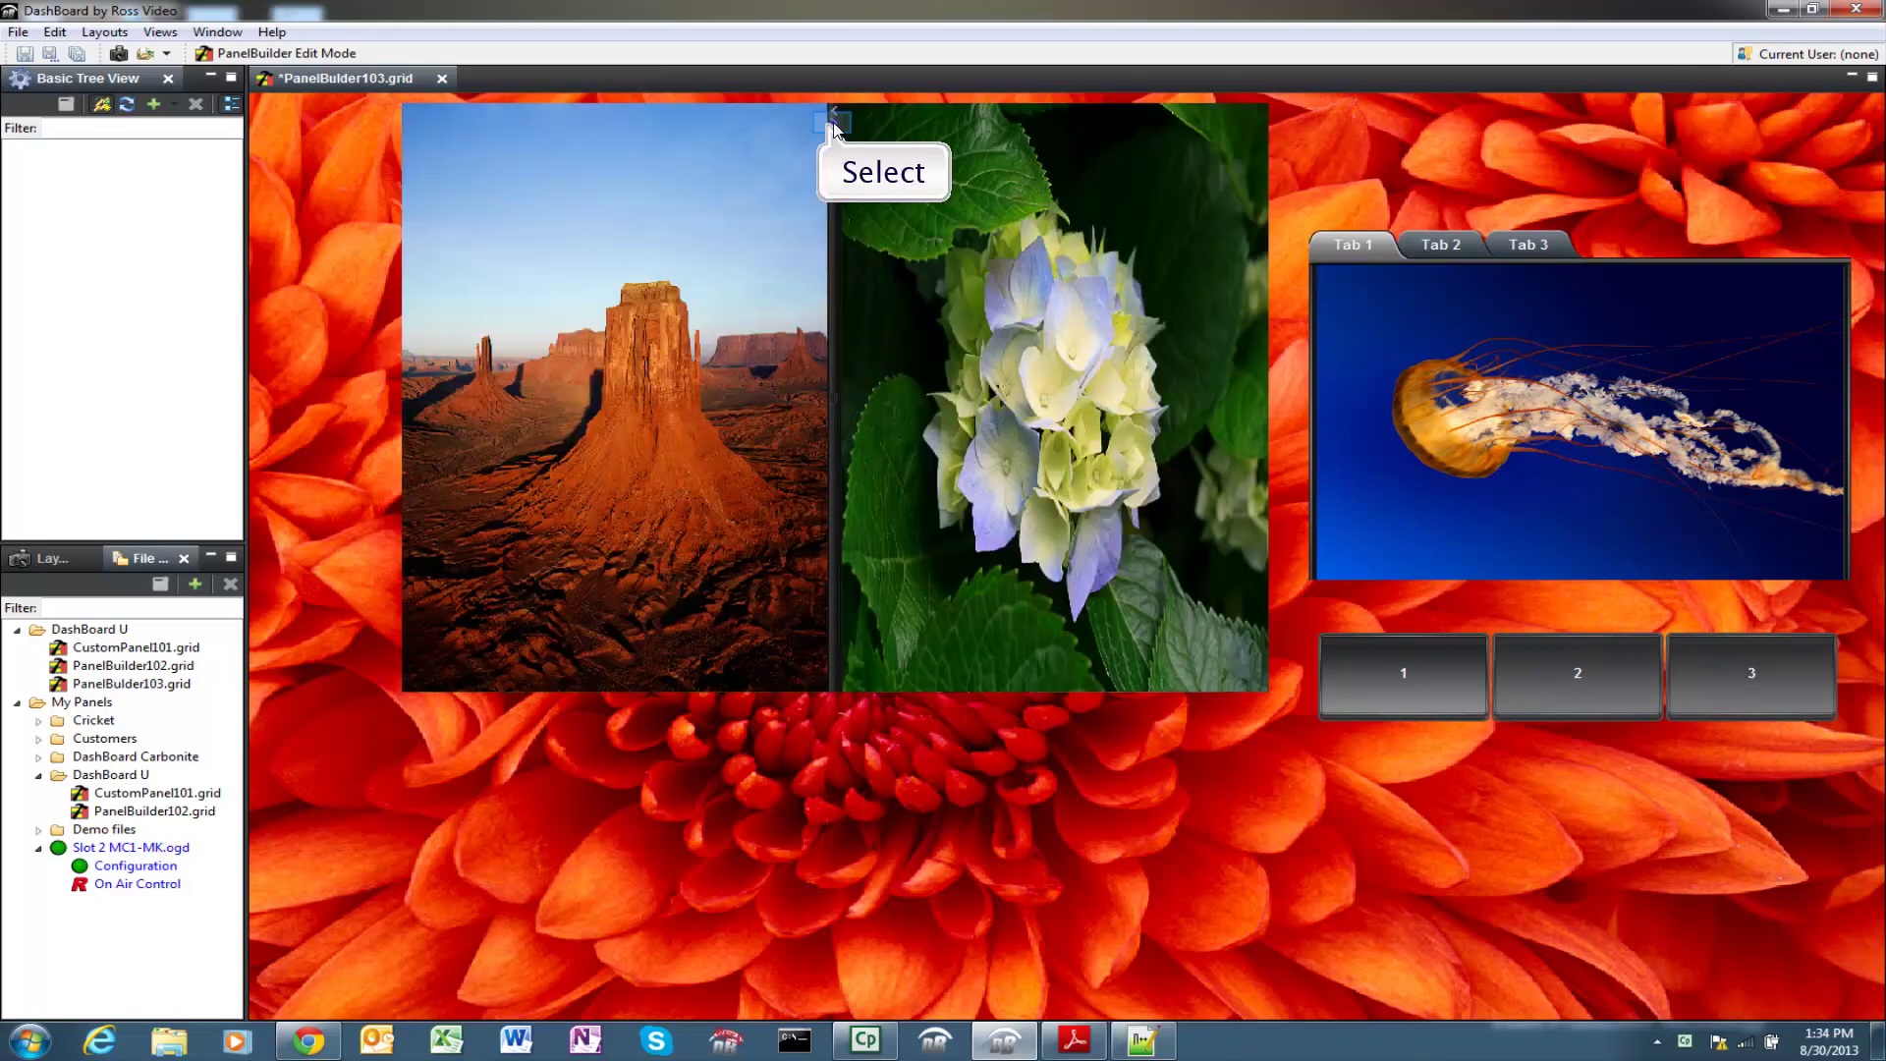
click(834, 118)
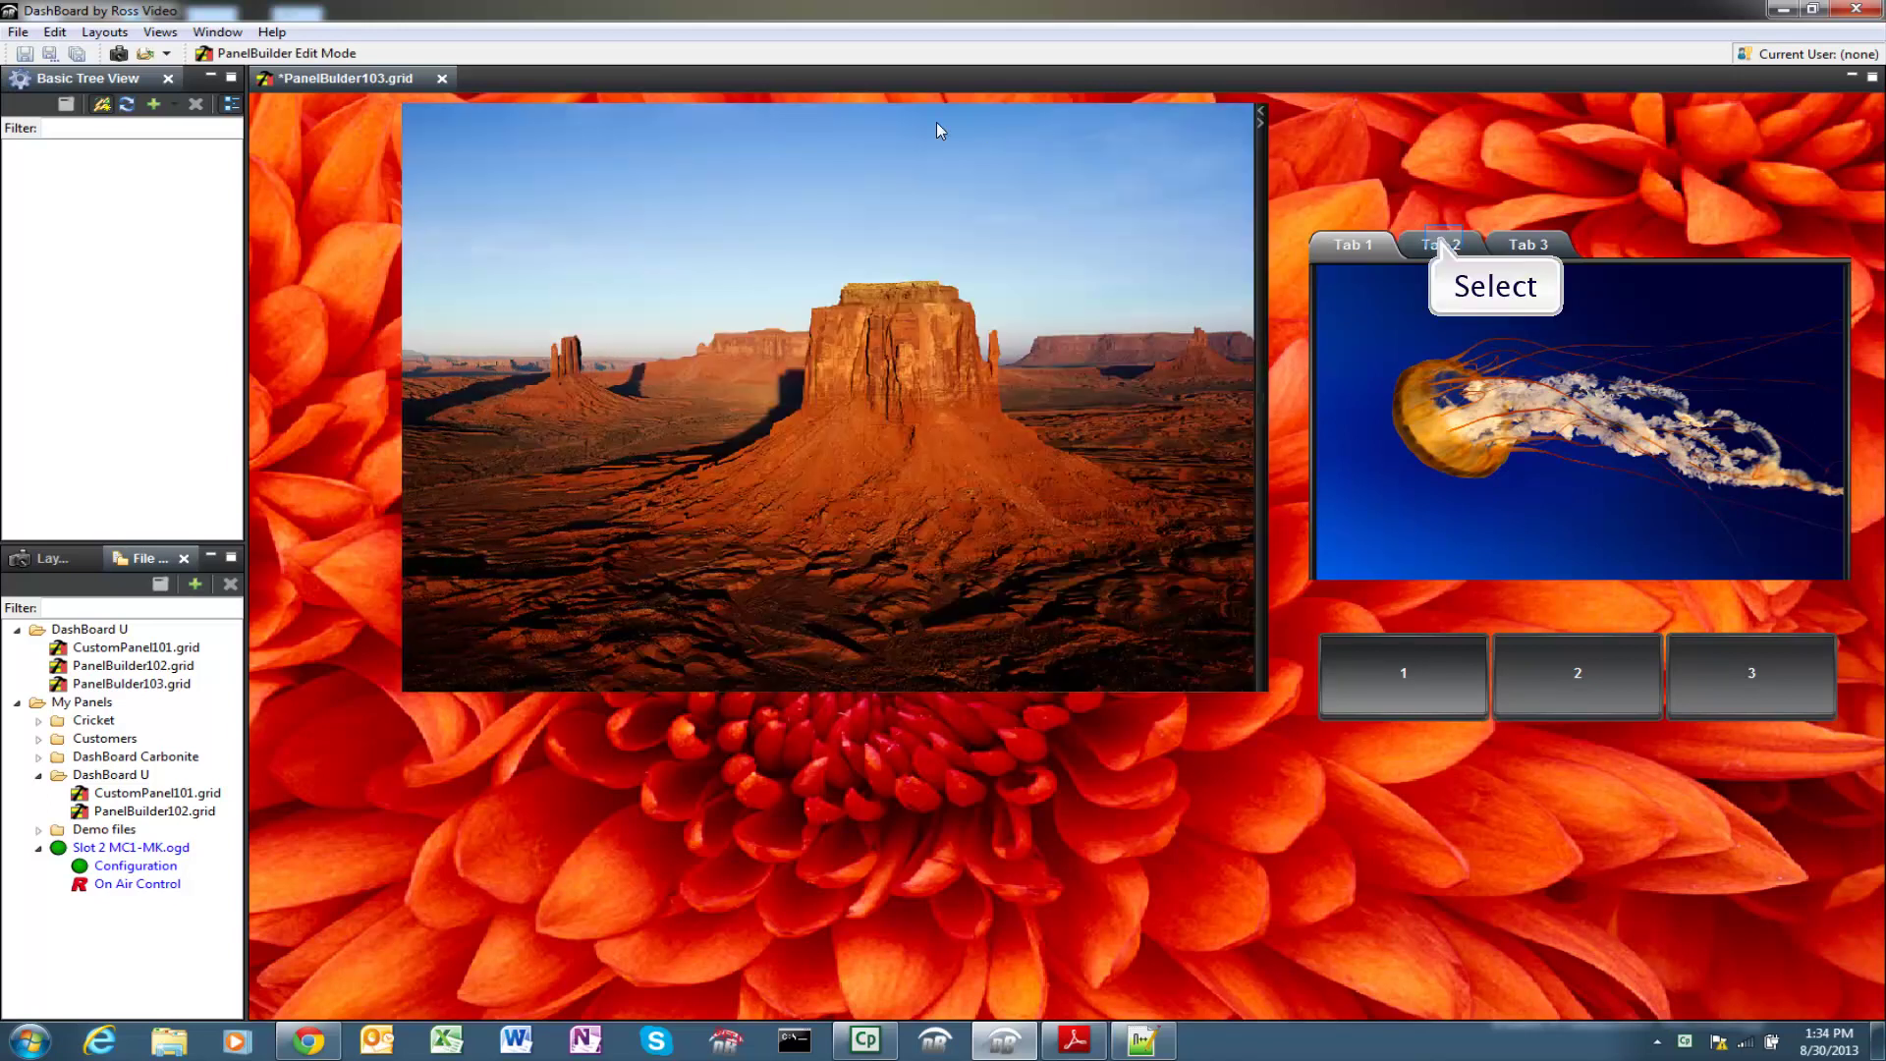
Switch back and forth among Tab 1, Tab 2 and Tab 3 directly, ending on Tab 3.
click(1443, 243)
click(1529, 244)
click(1441, 243)
click(1355, 246)
click(1441, 243)
click(1529, 246)
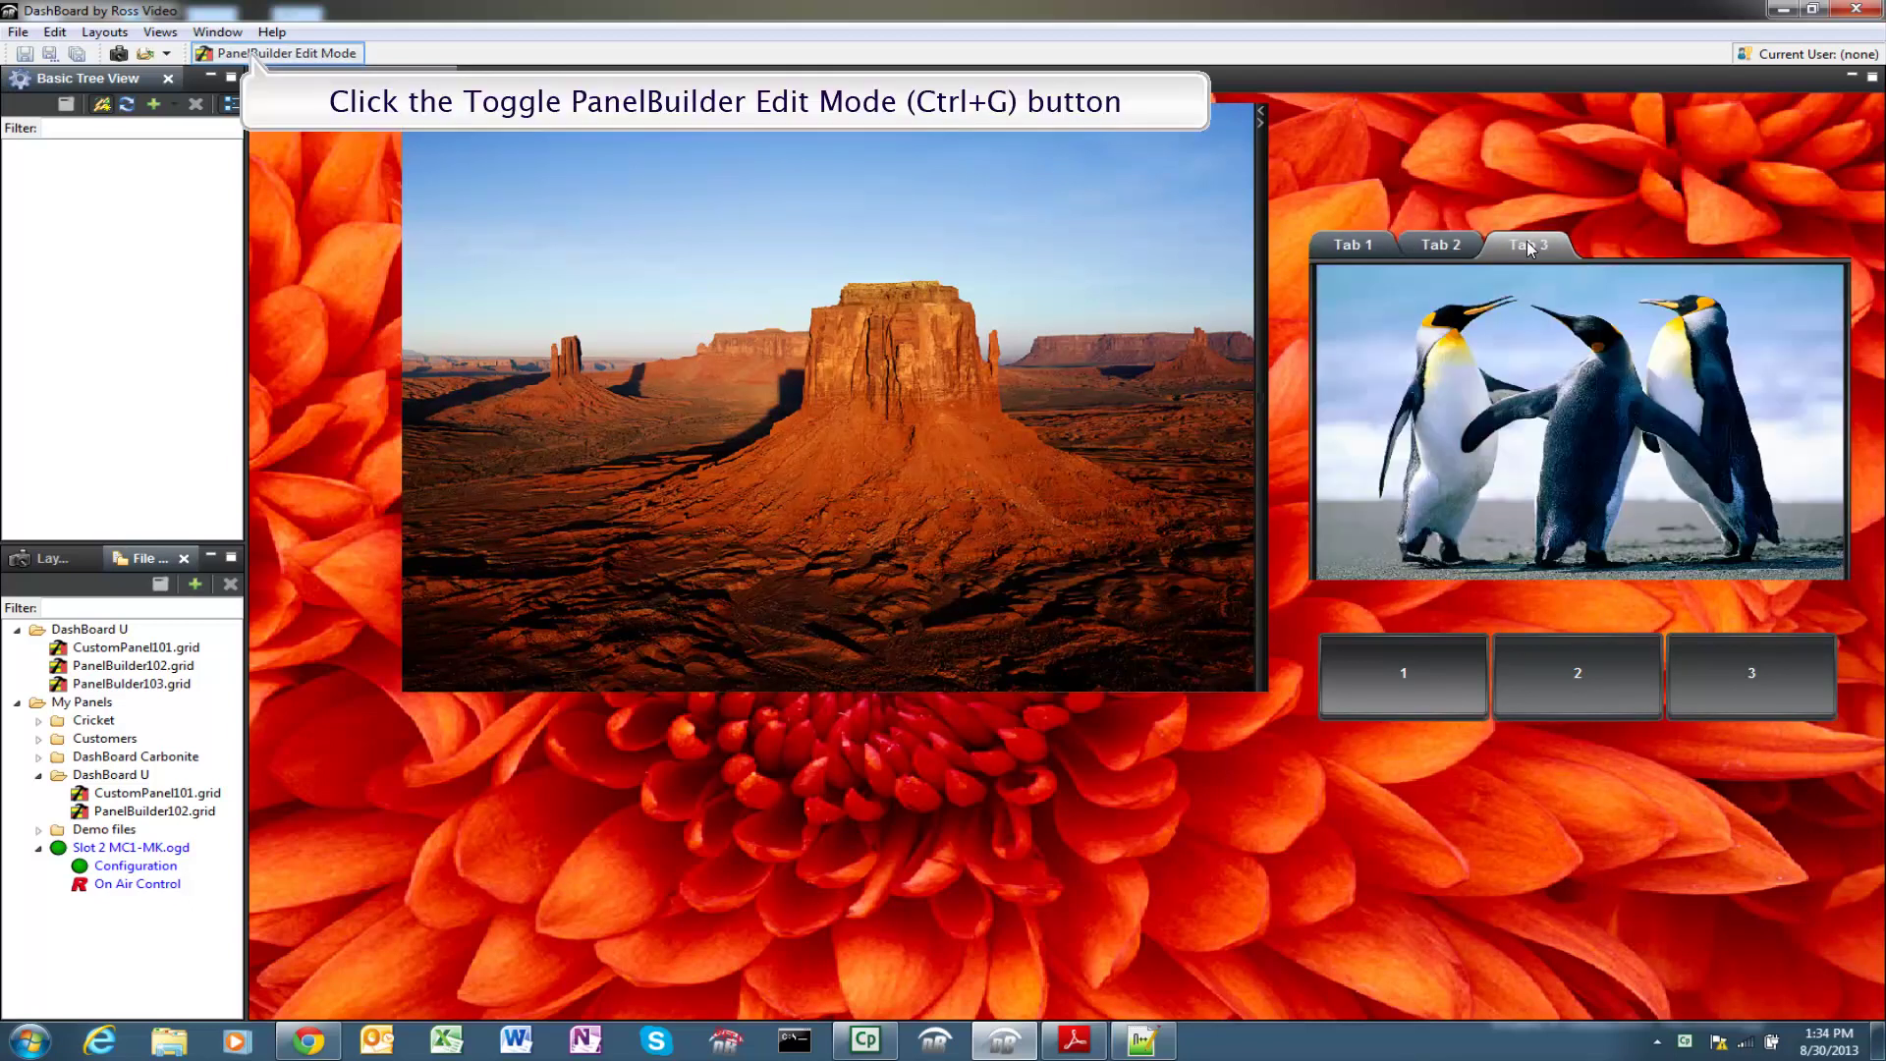
Return to PanelBuilder edit mode, inspect the task assigned to button 1 and close its editor.
click(257, 55)
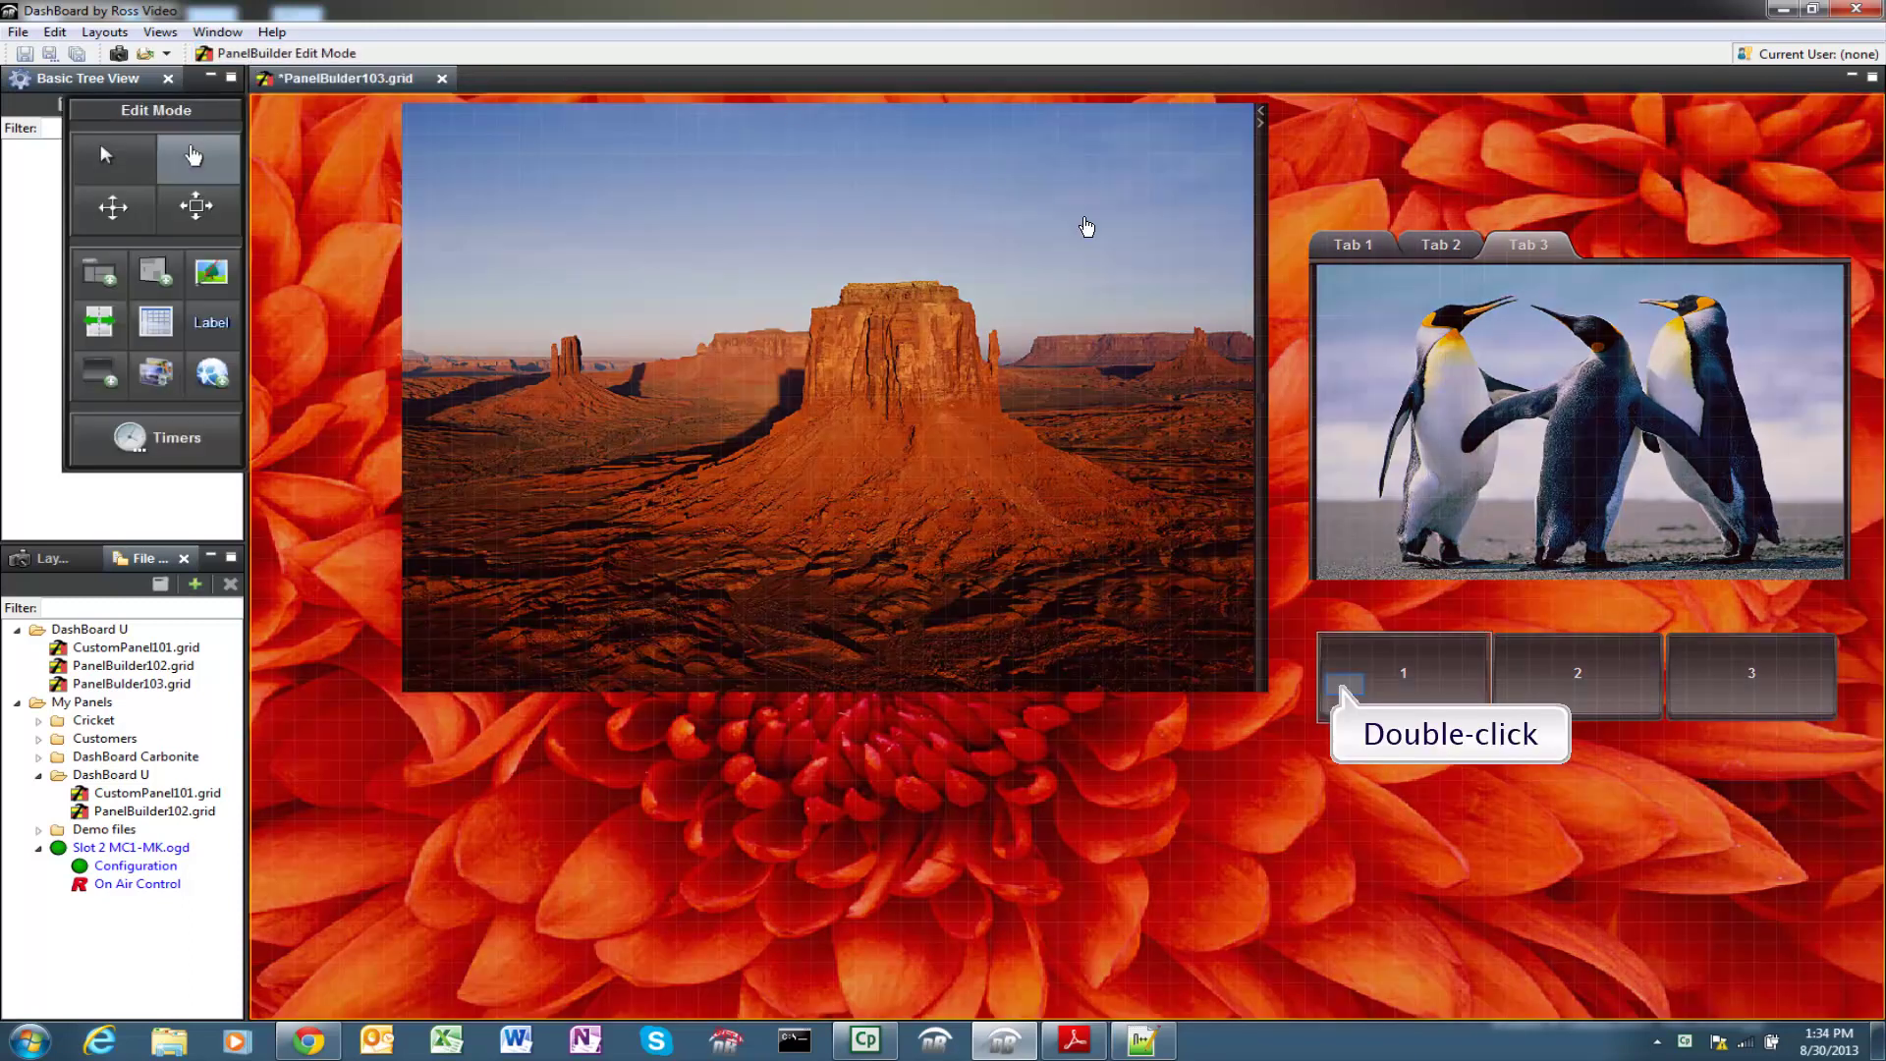
double_click(1348, 691)
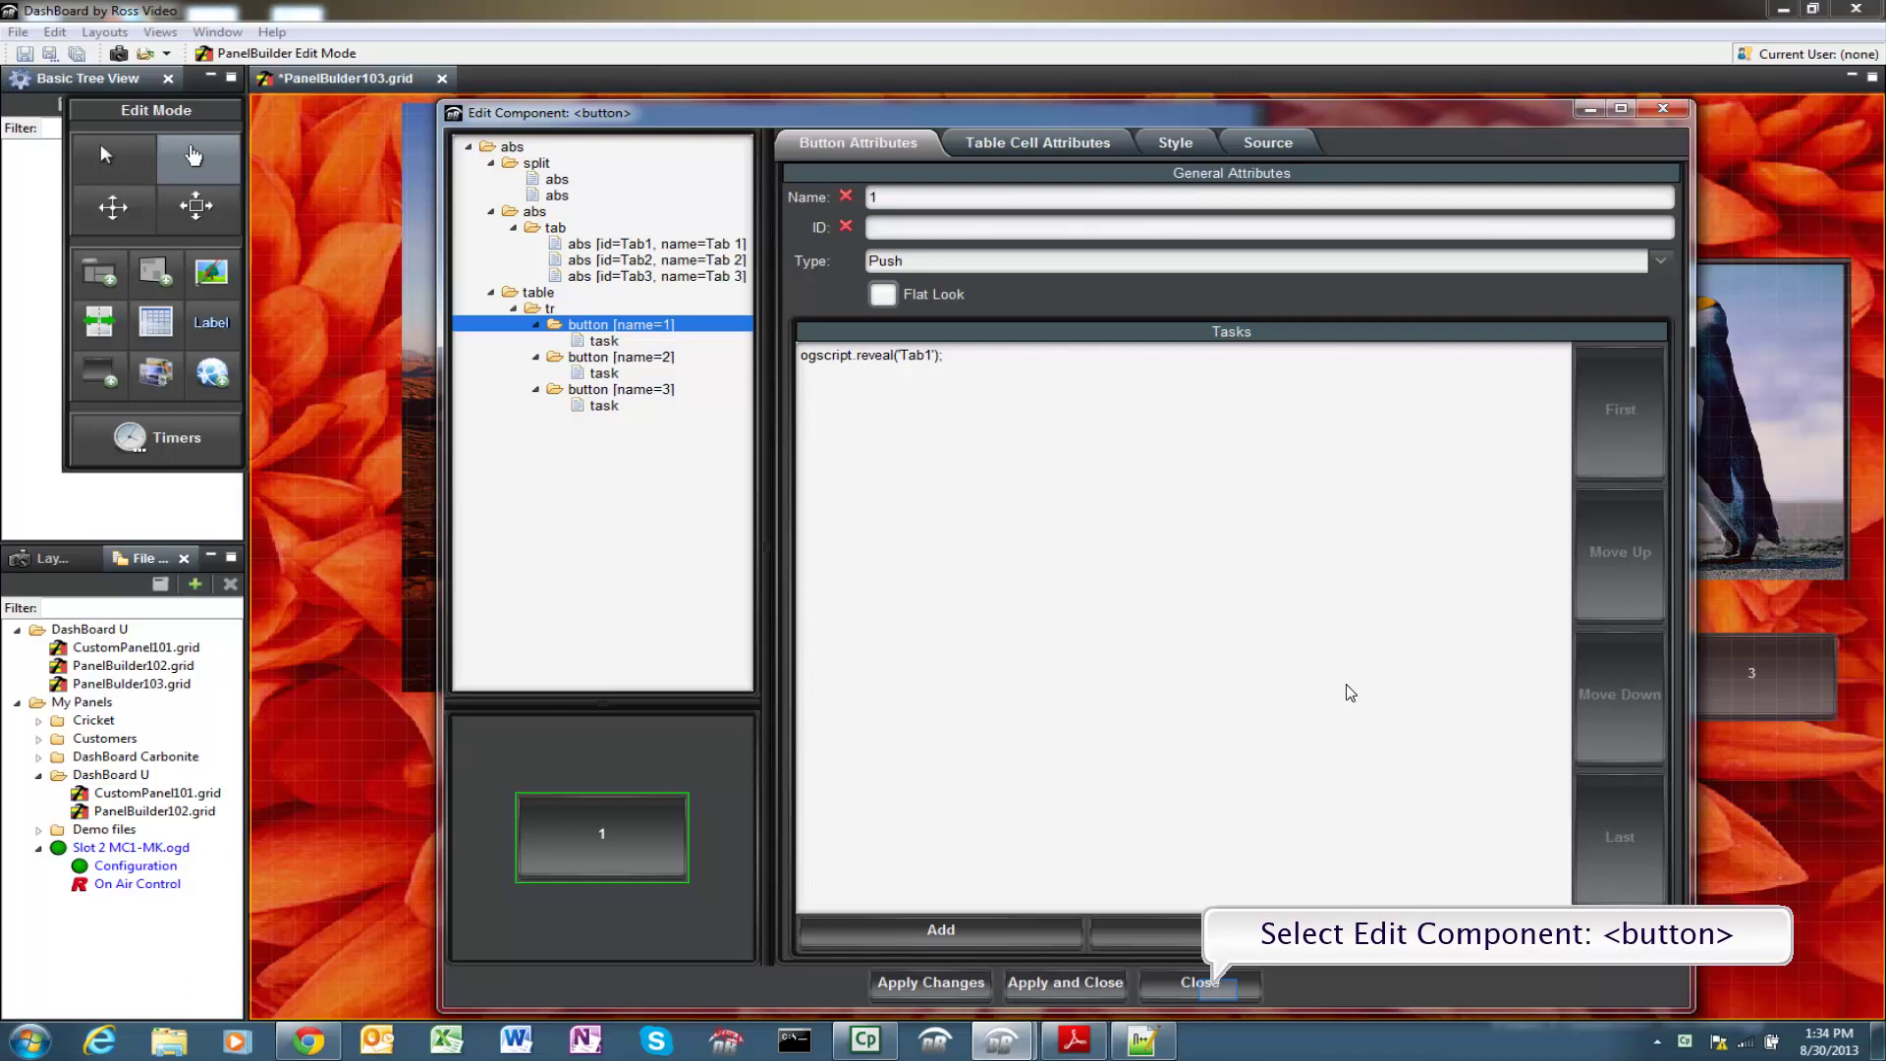
click(1222, 997)
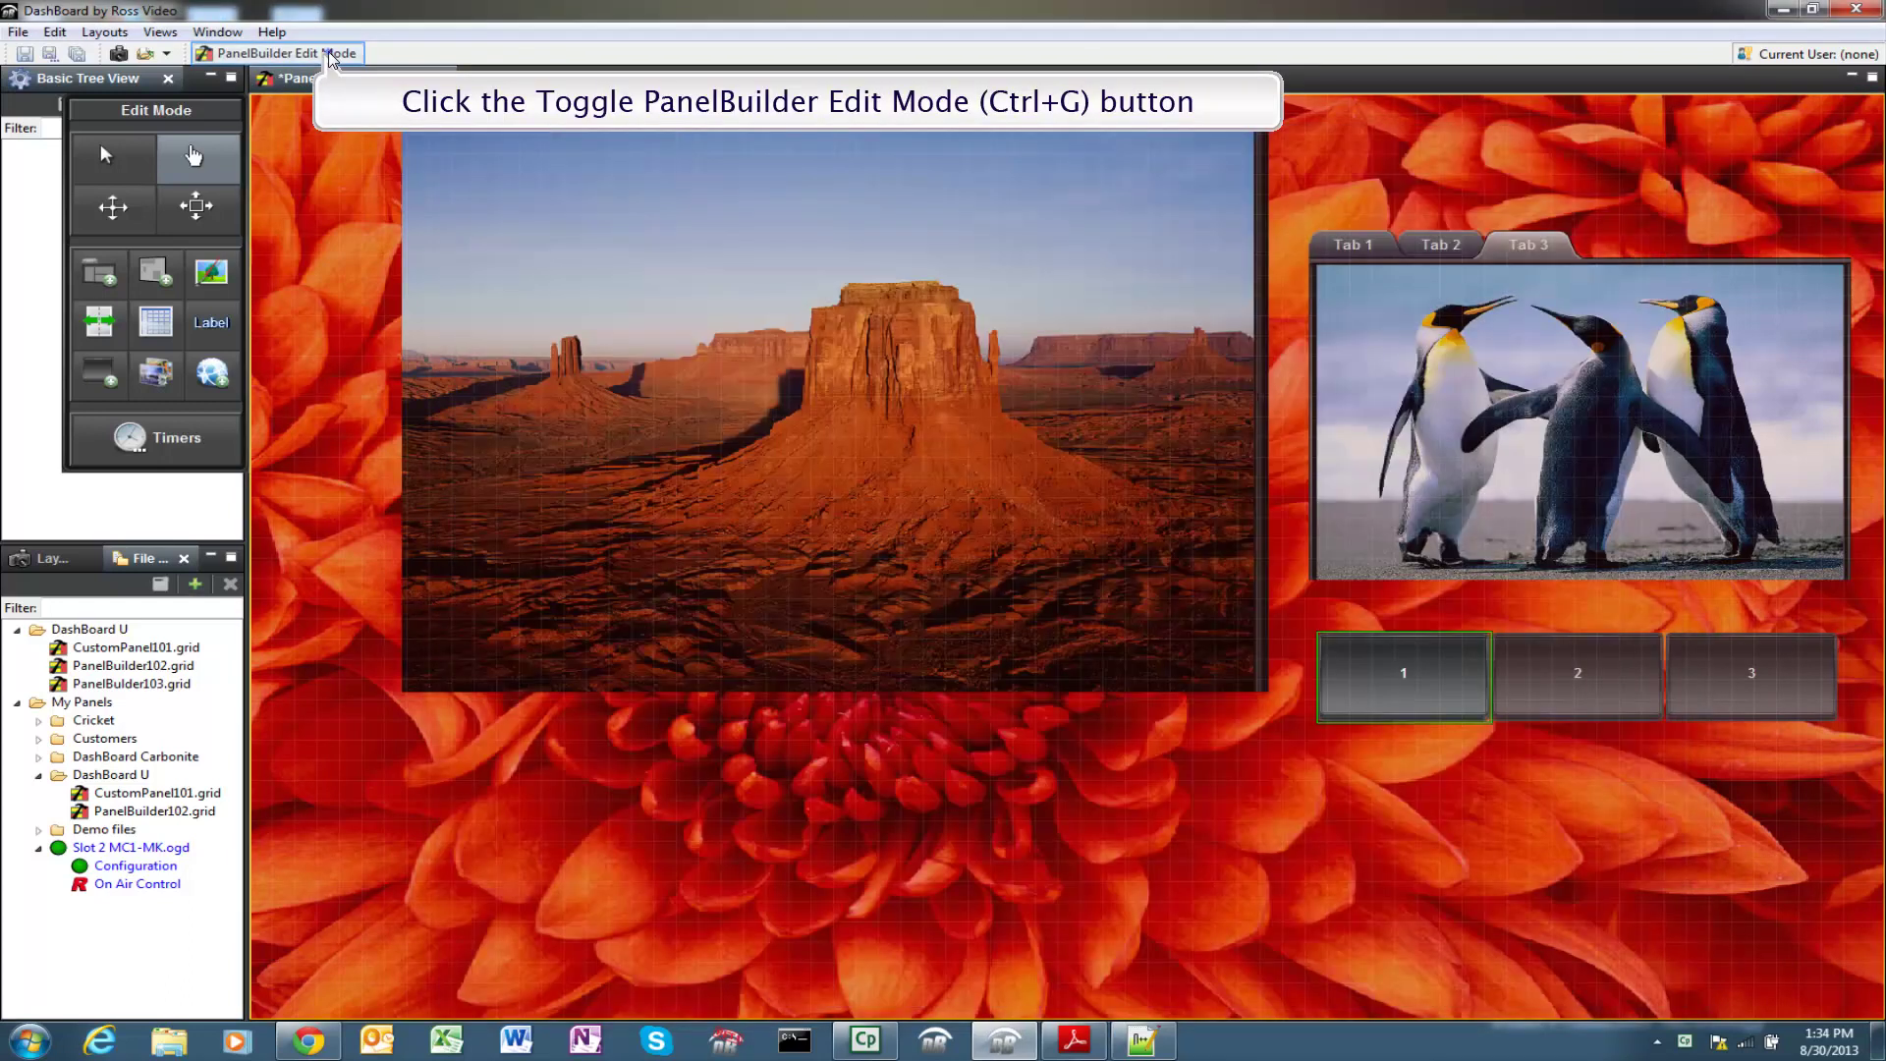
Leave PanelBuilder edit mode and run buttons 3, 2 and 1 in turn to check the tab switching.
click(329, 57)
click(1739, 694)
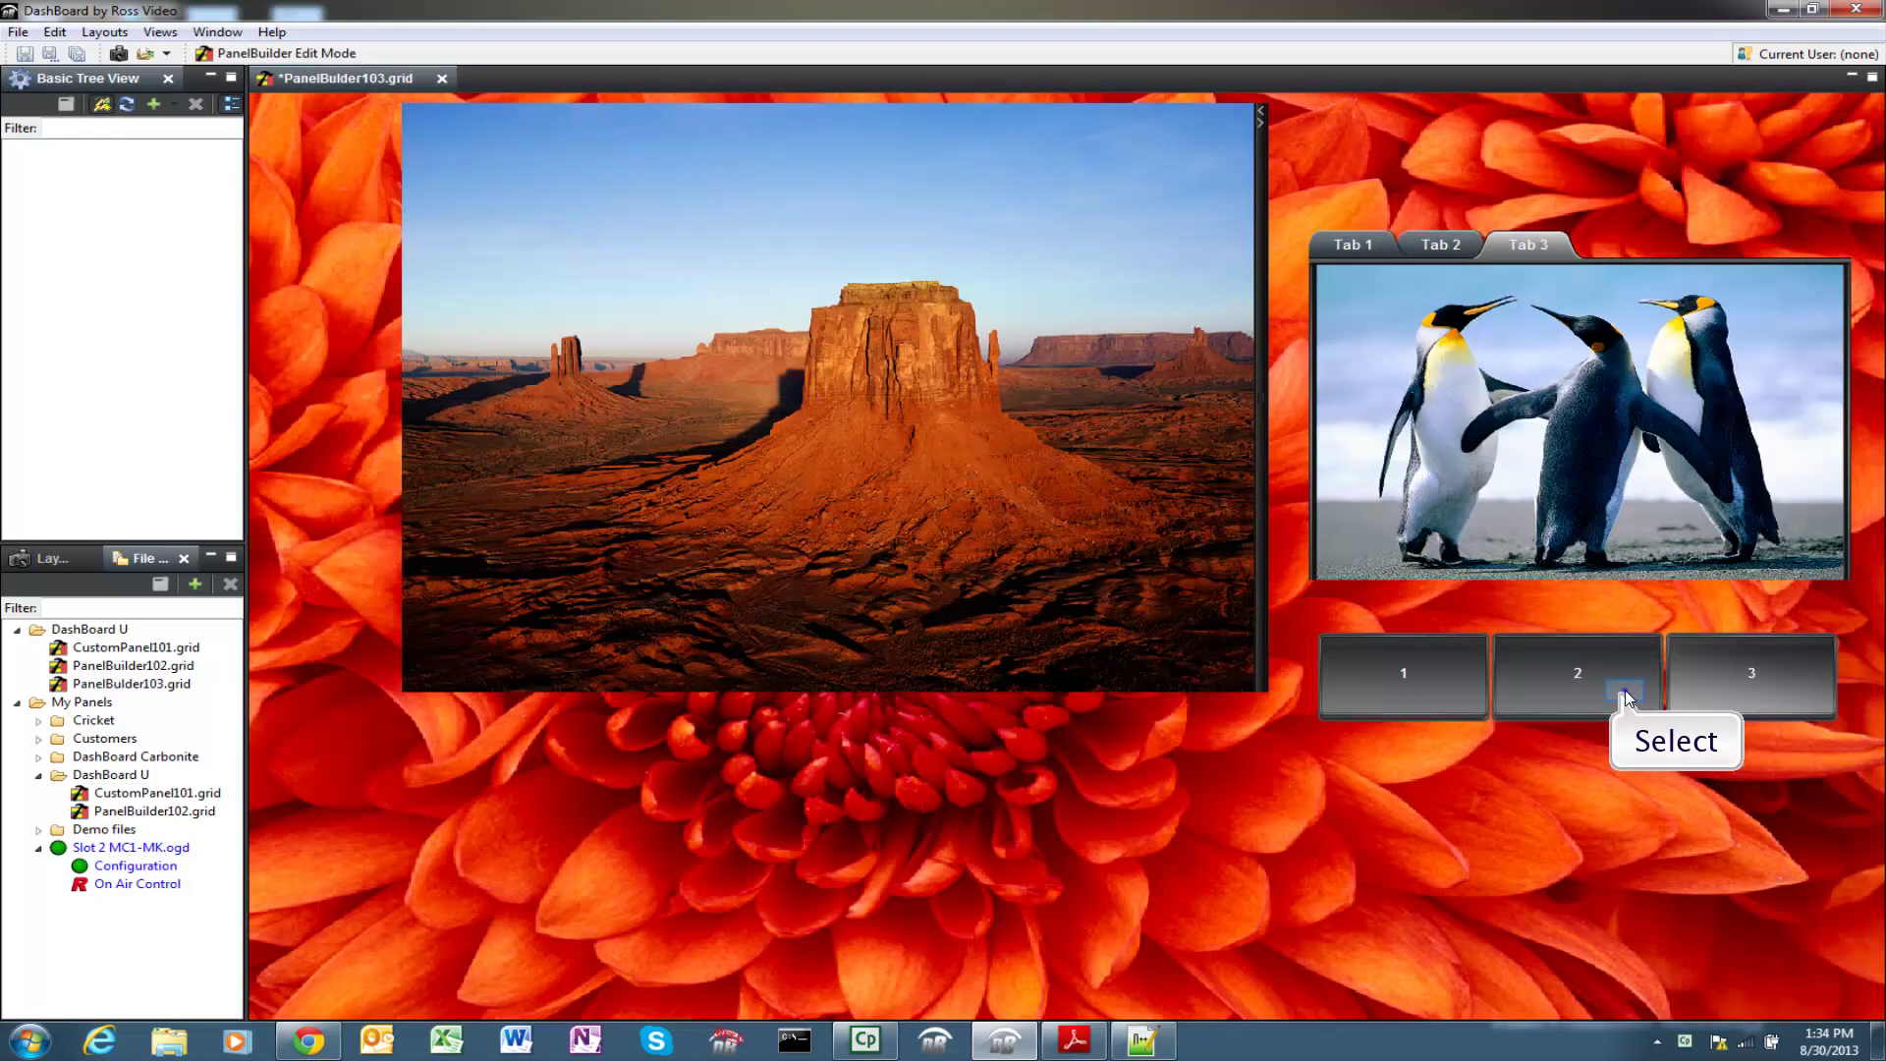
click(1578, 693)
click(1420, 693)
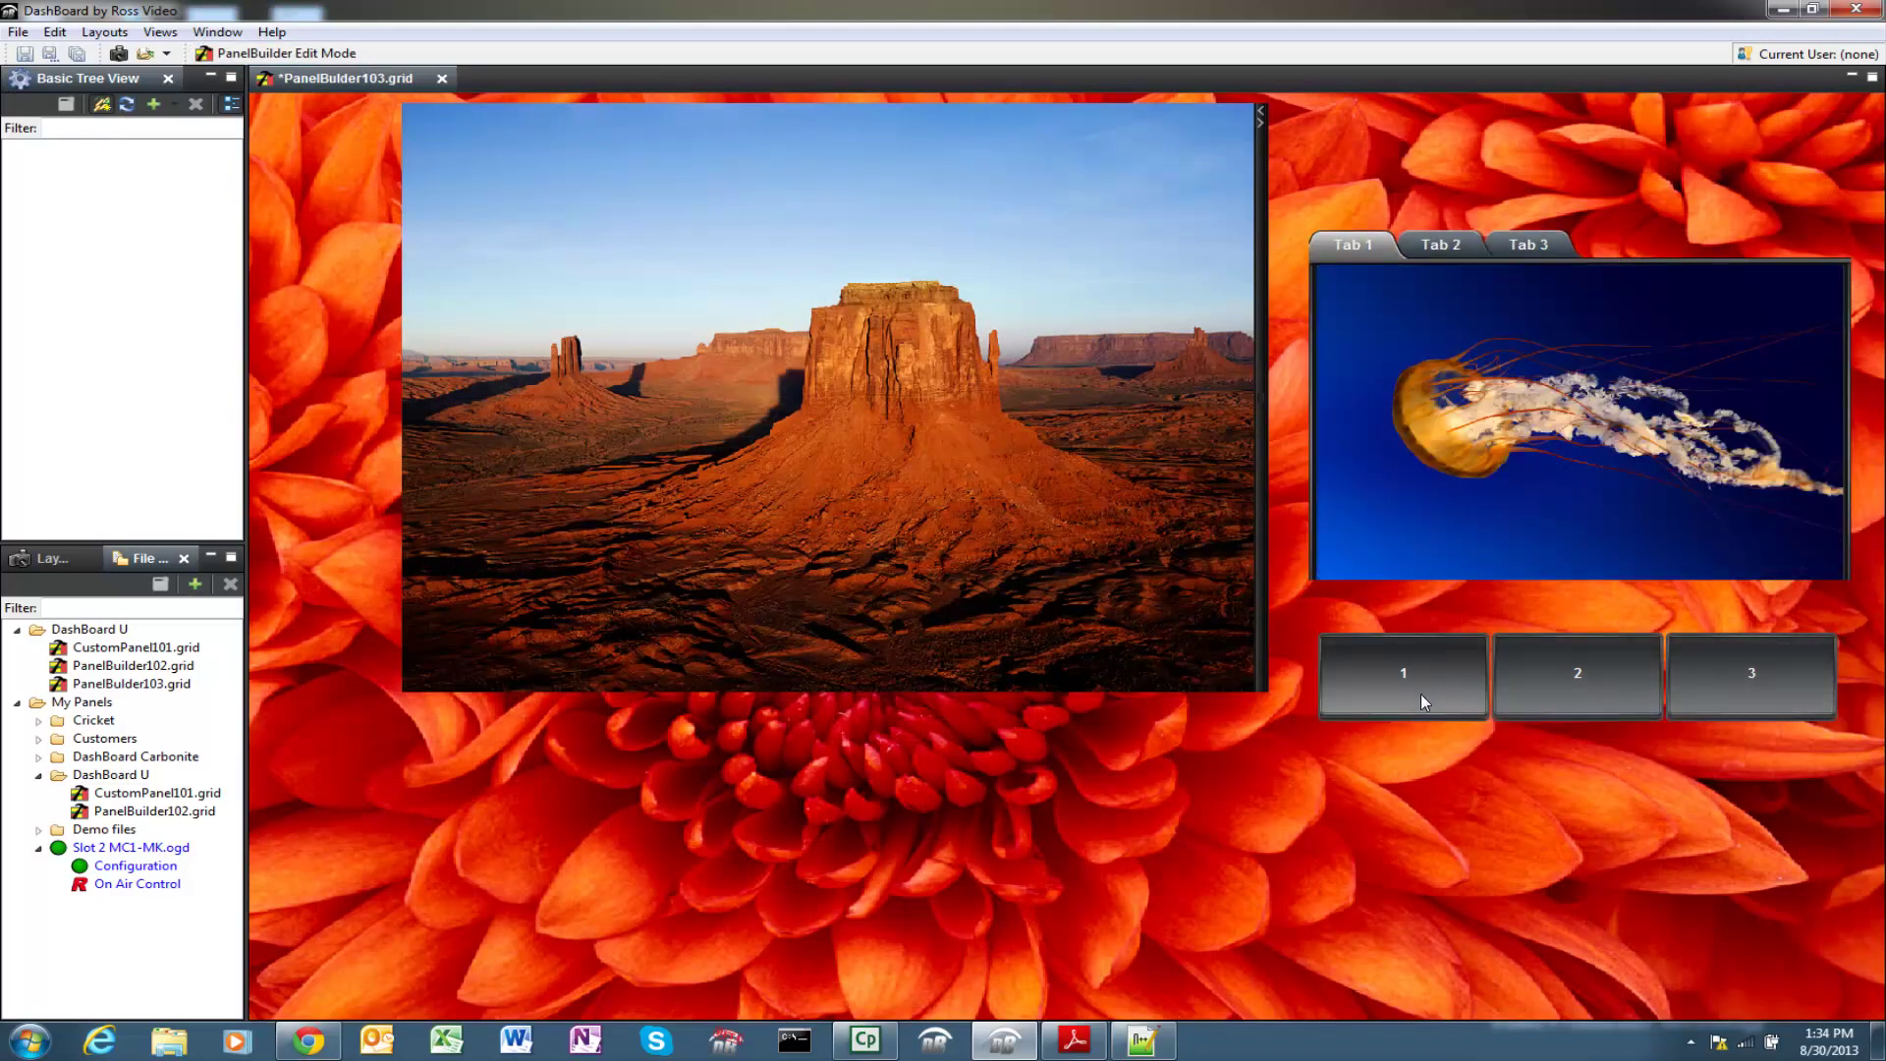